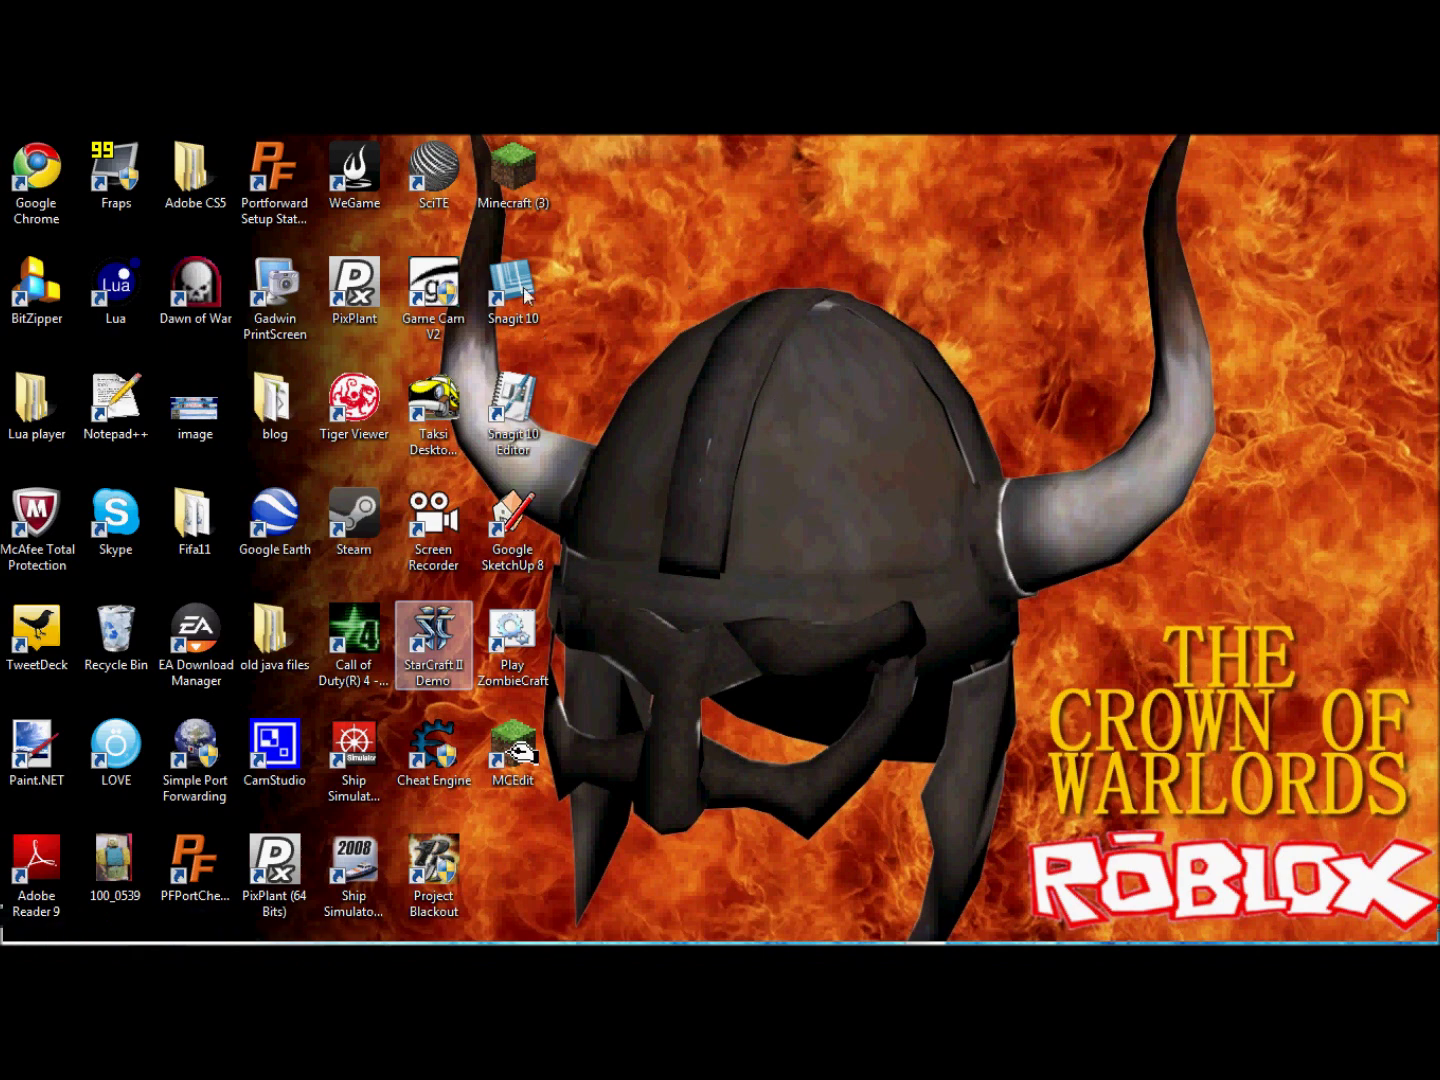
Step: Launch Roblox Studio
mouse_move(37, 931)
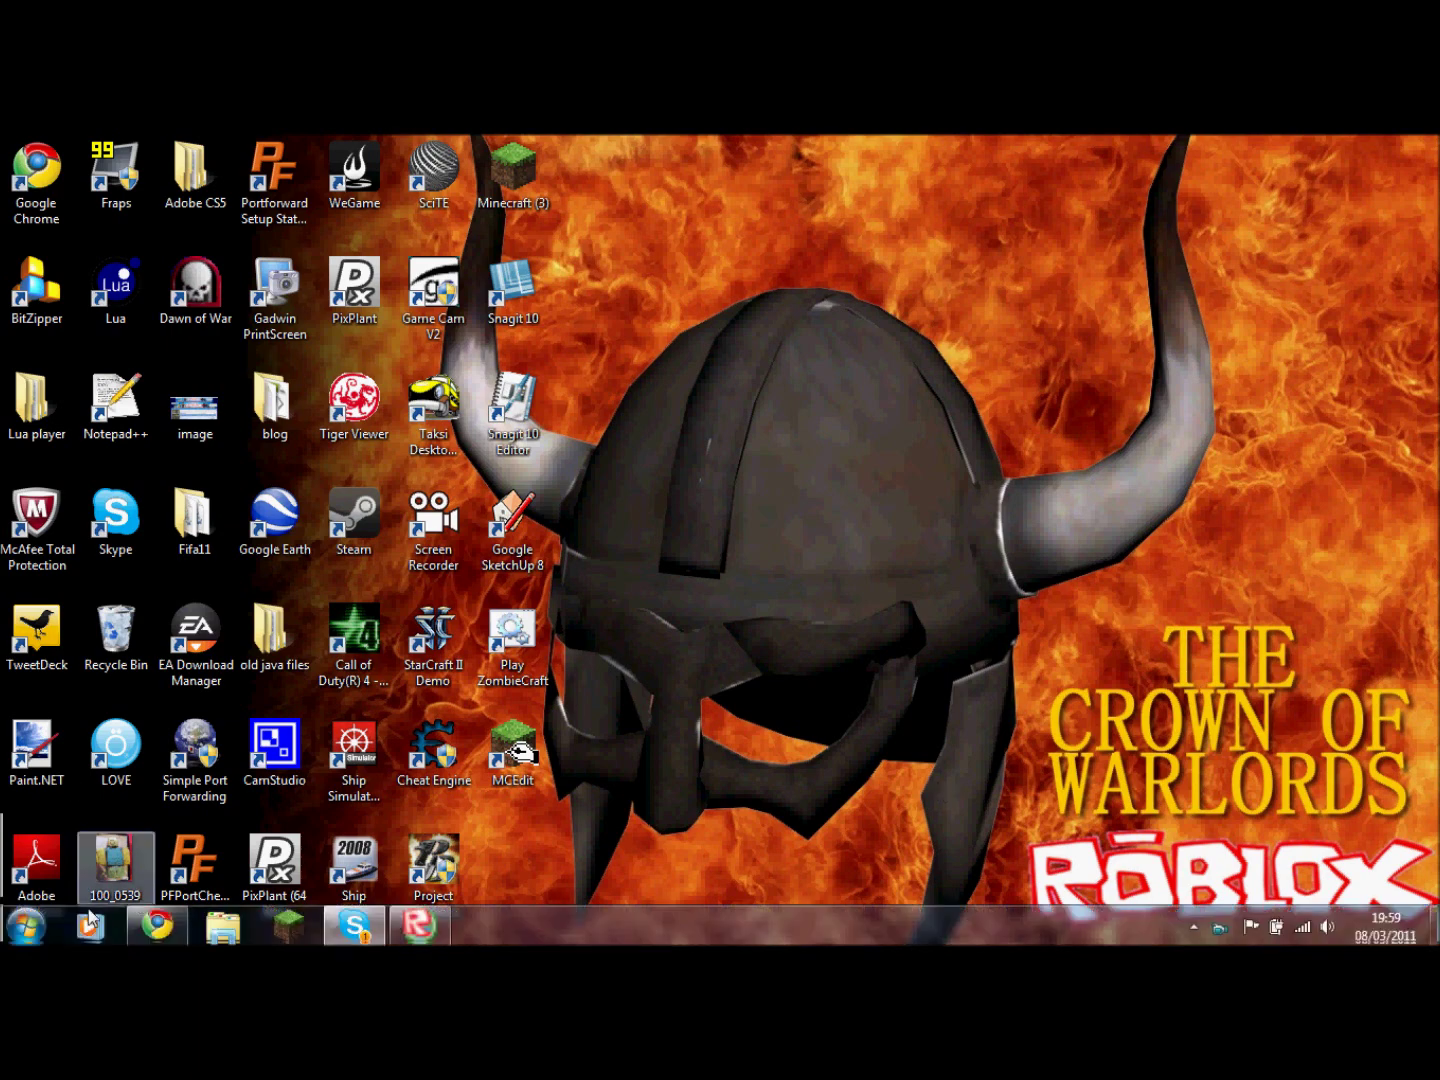
left_click(36, 932)
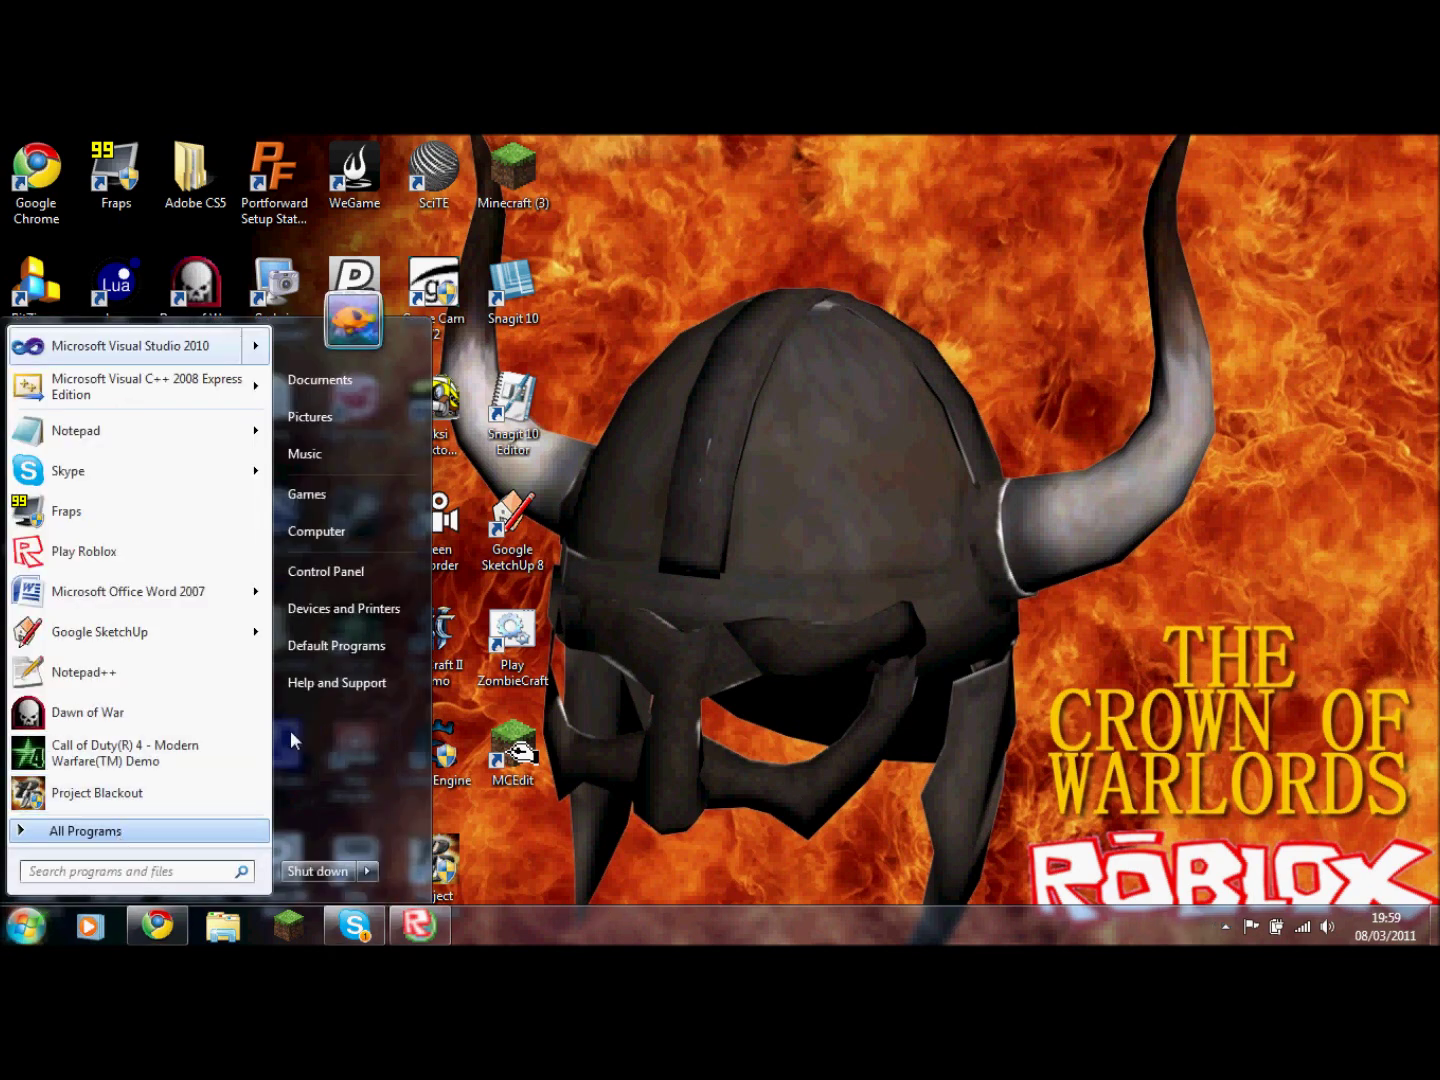
left_click(665, 670)
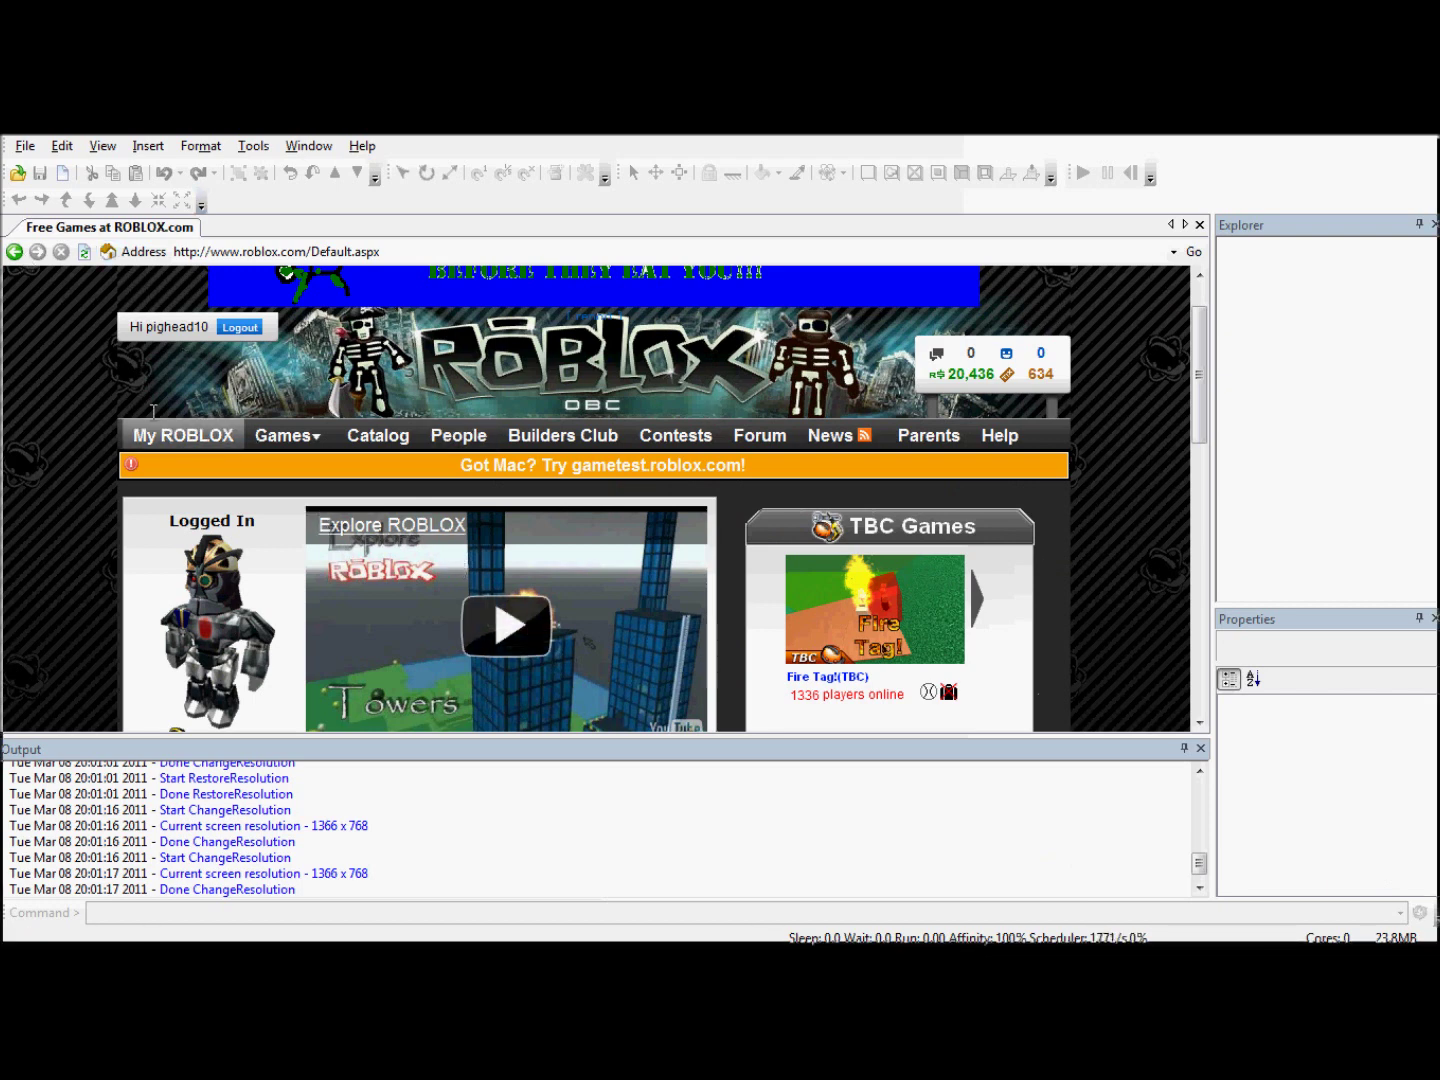
Step: Go to the My ROBLOX area of the website and show its Places page
scroll(45, 485, "down", 3)
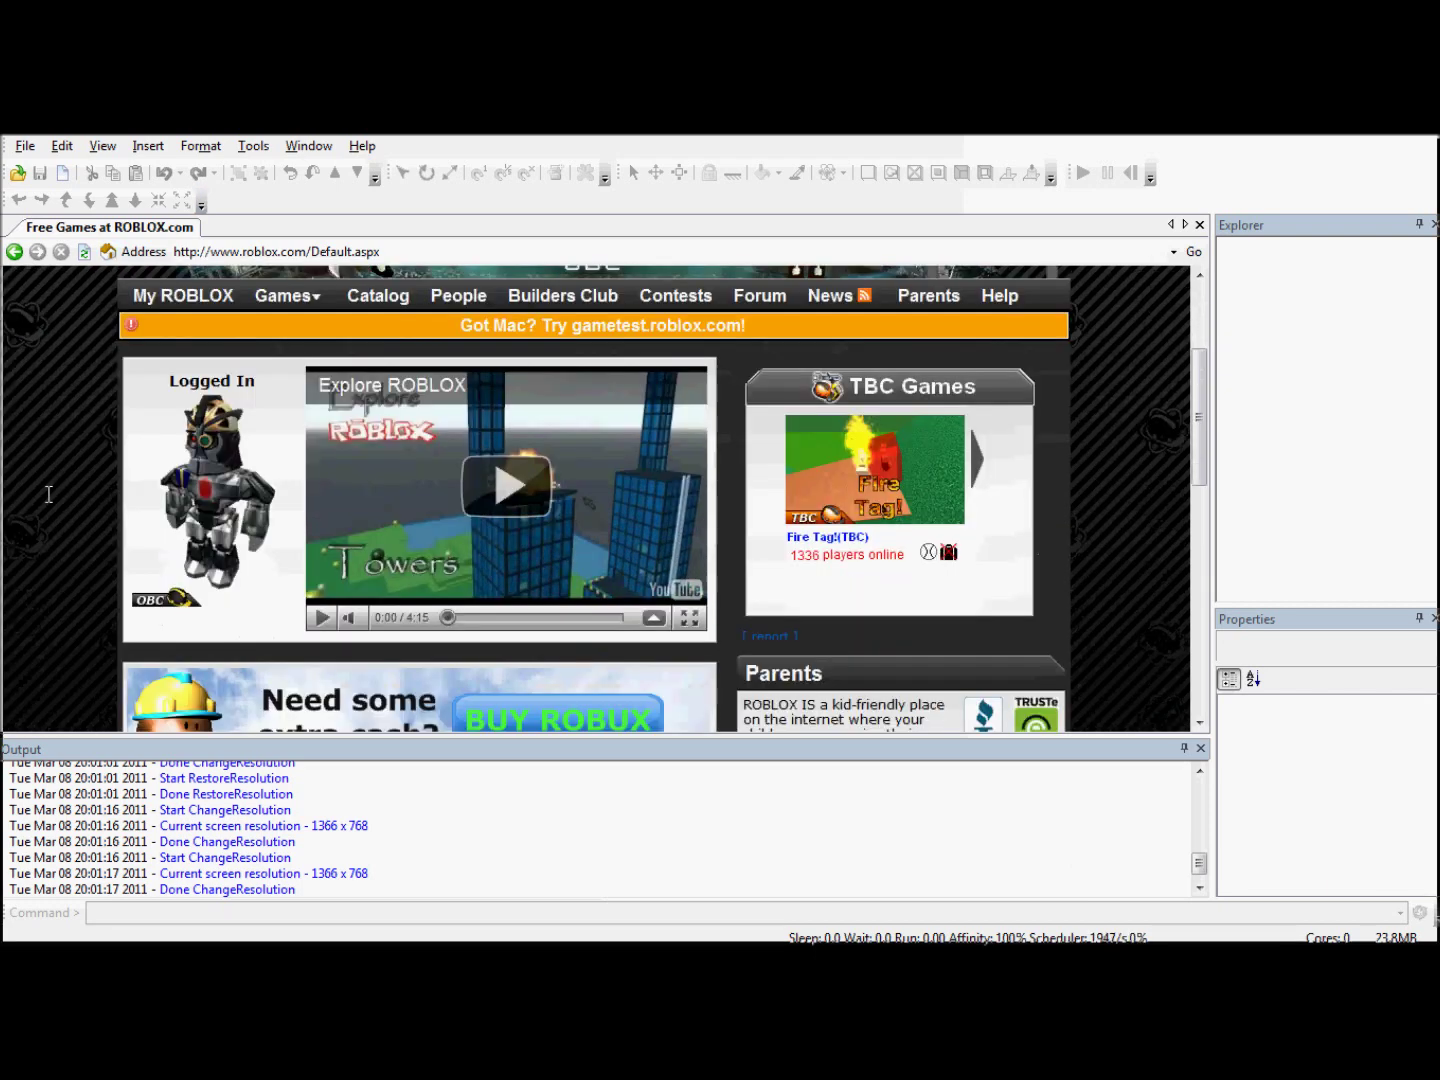
scroll(45, 496, "up", 4)
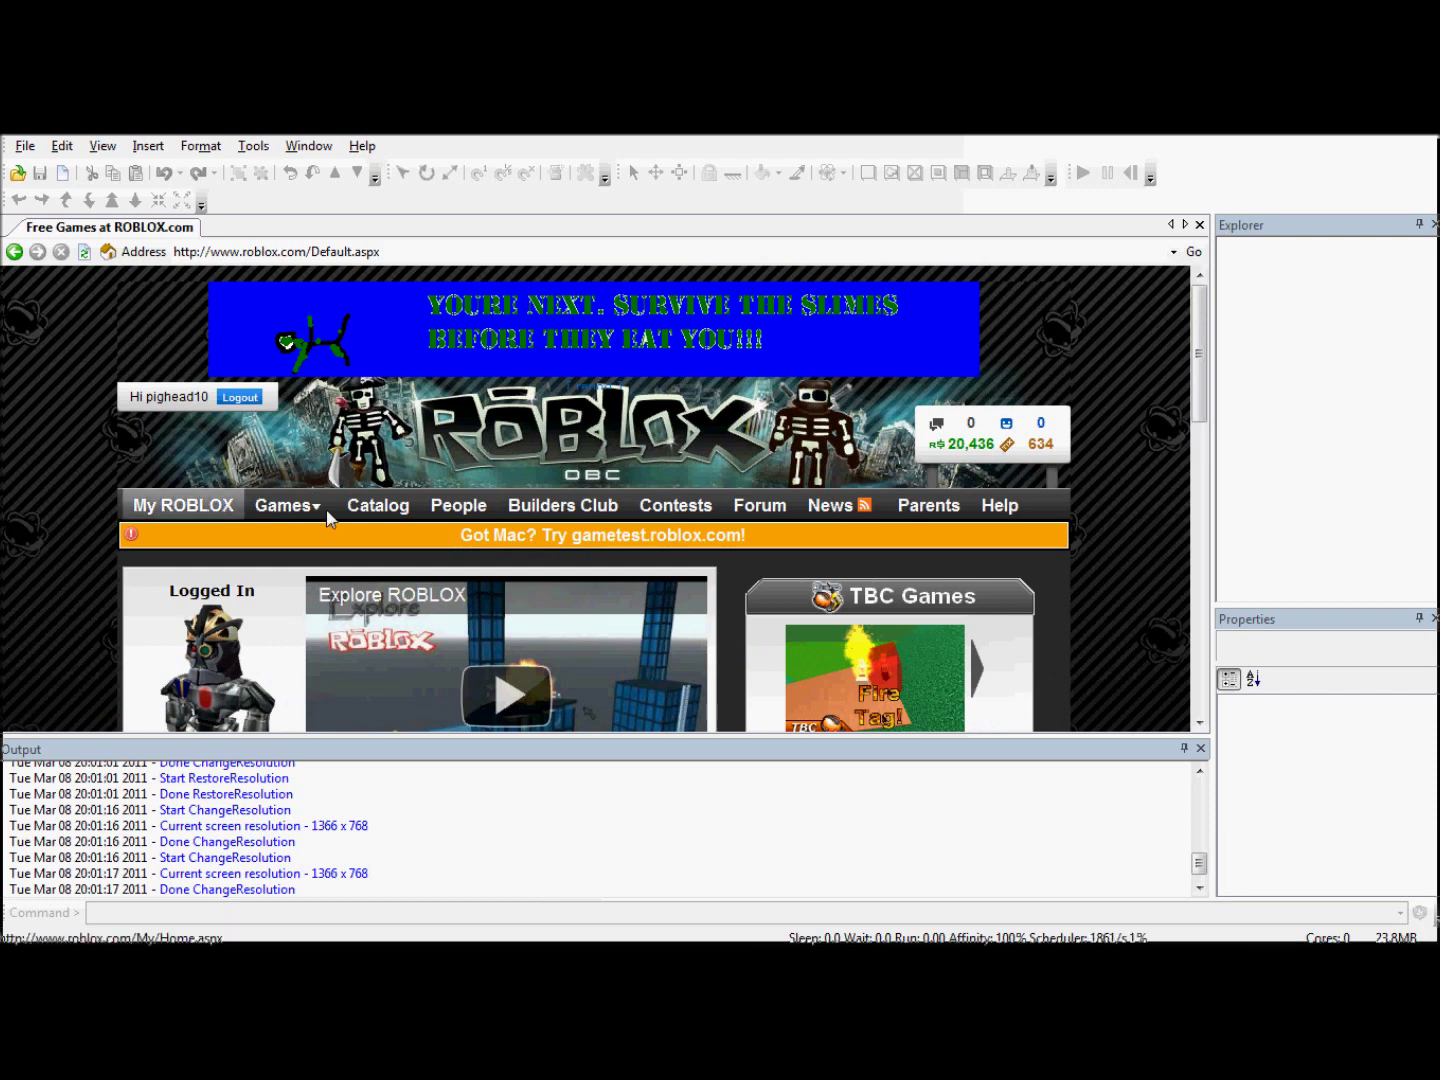
left_click(182, 508)
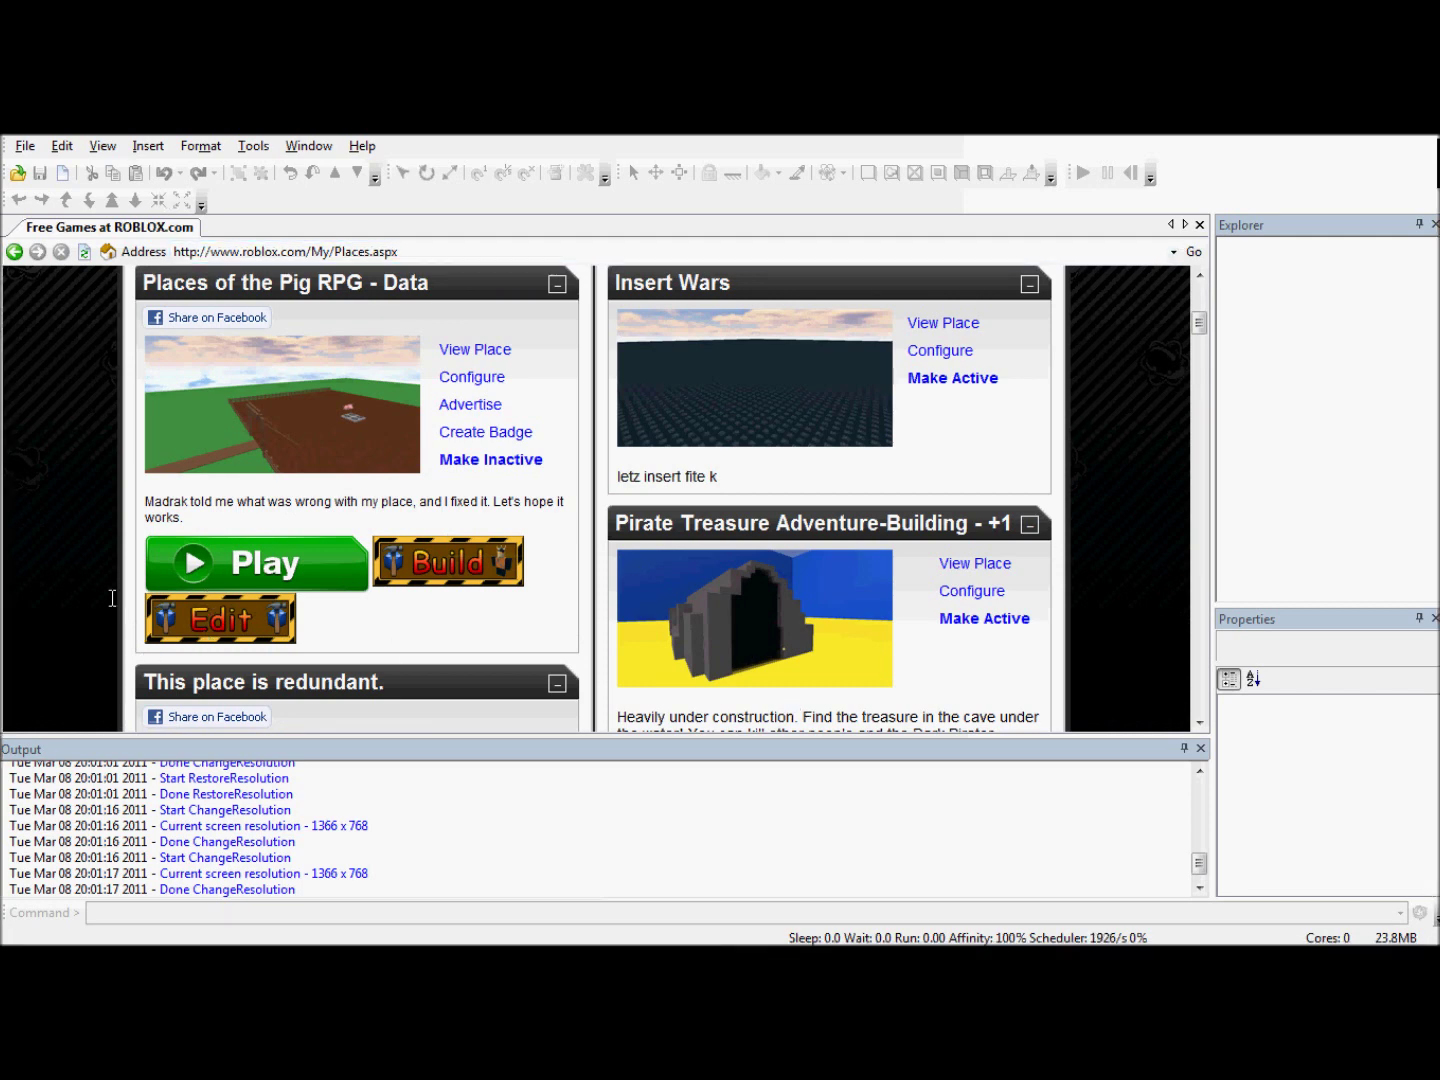
Step: Look through the active and inactive places listed on the My Places page, including their play, build and edit options
scroll(520, 645, "down", 3)
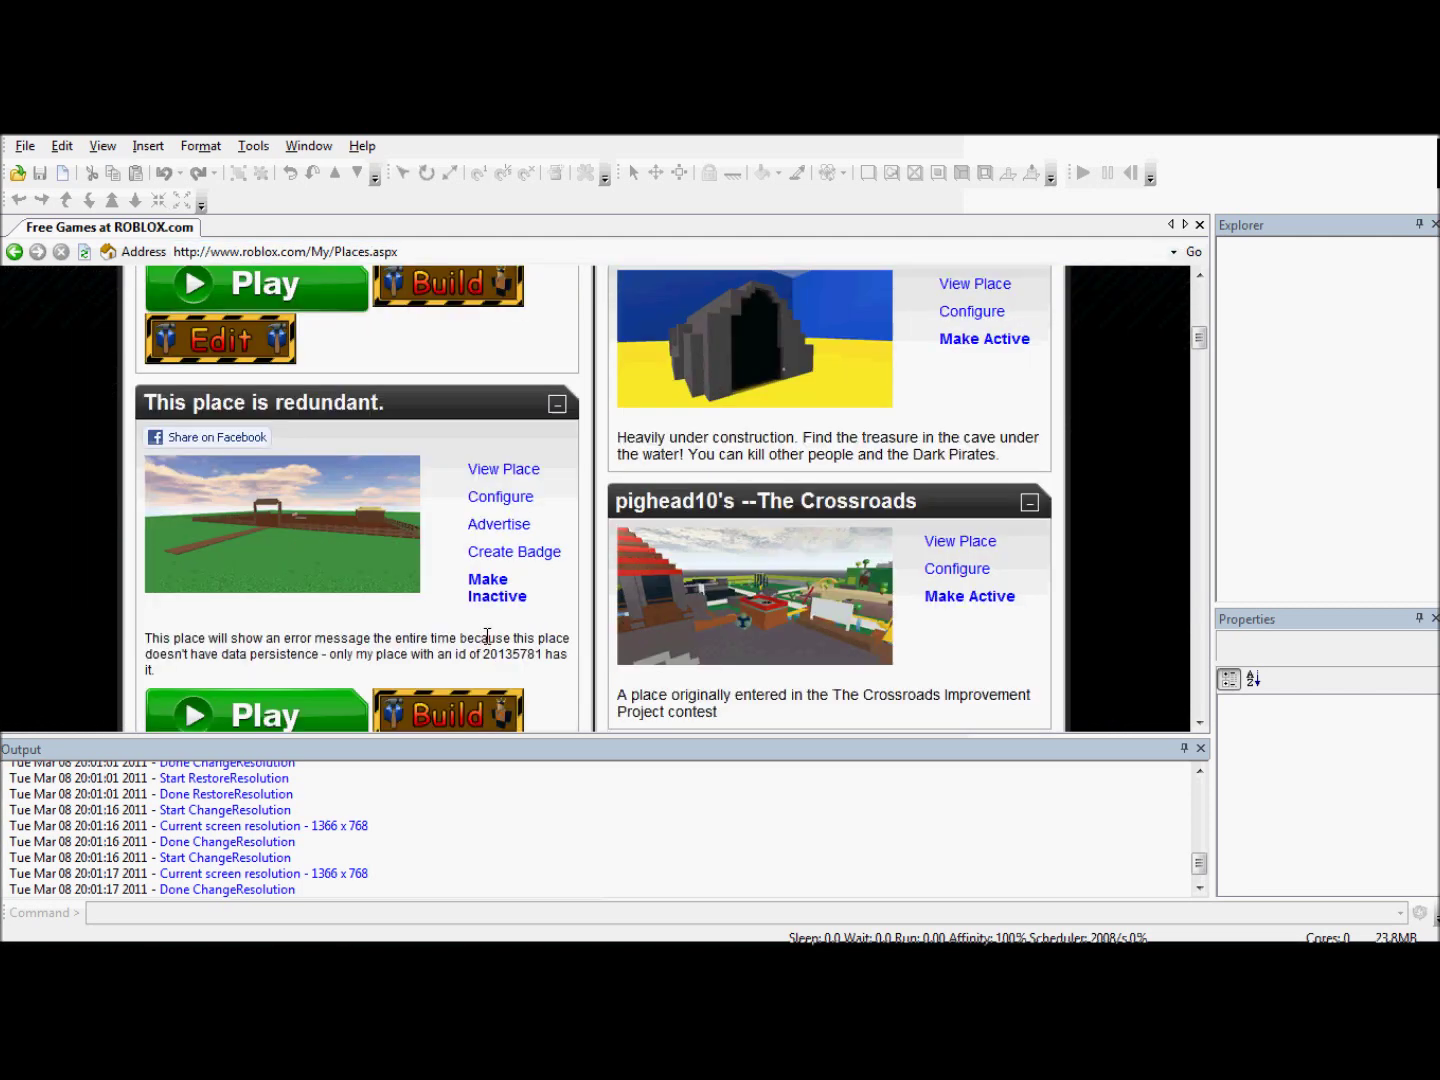
scroll(460, 628, "up", 4)
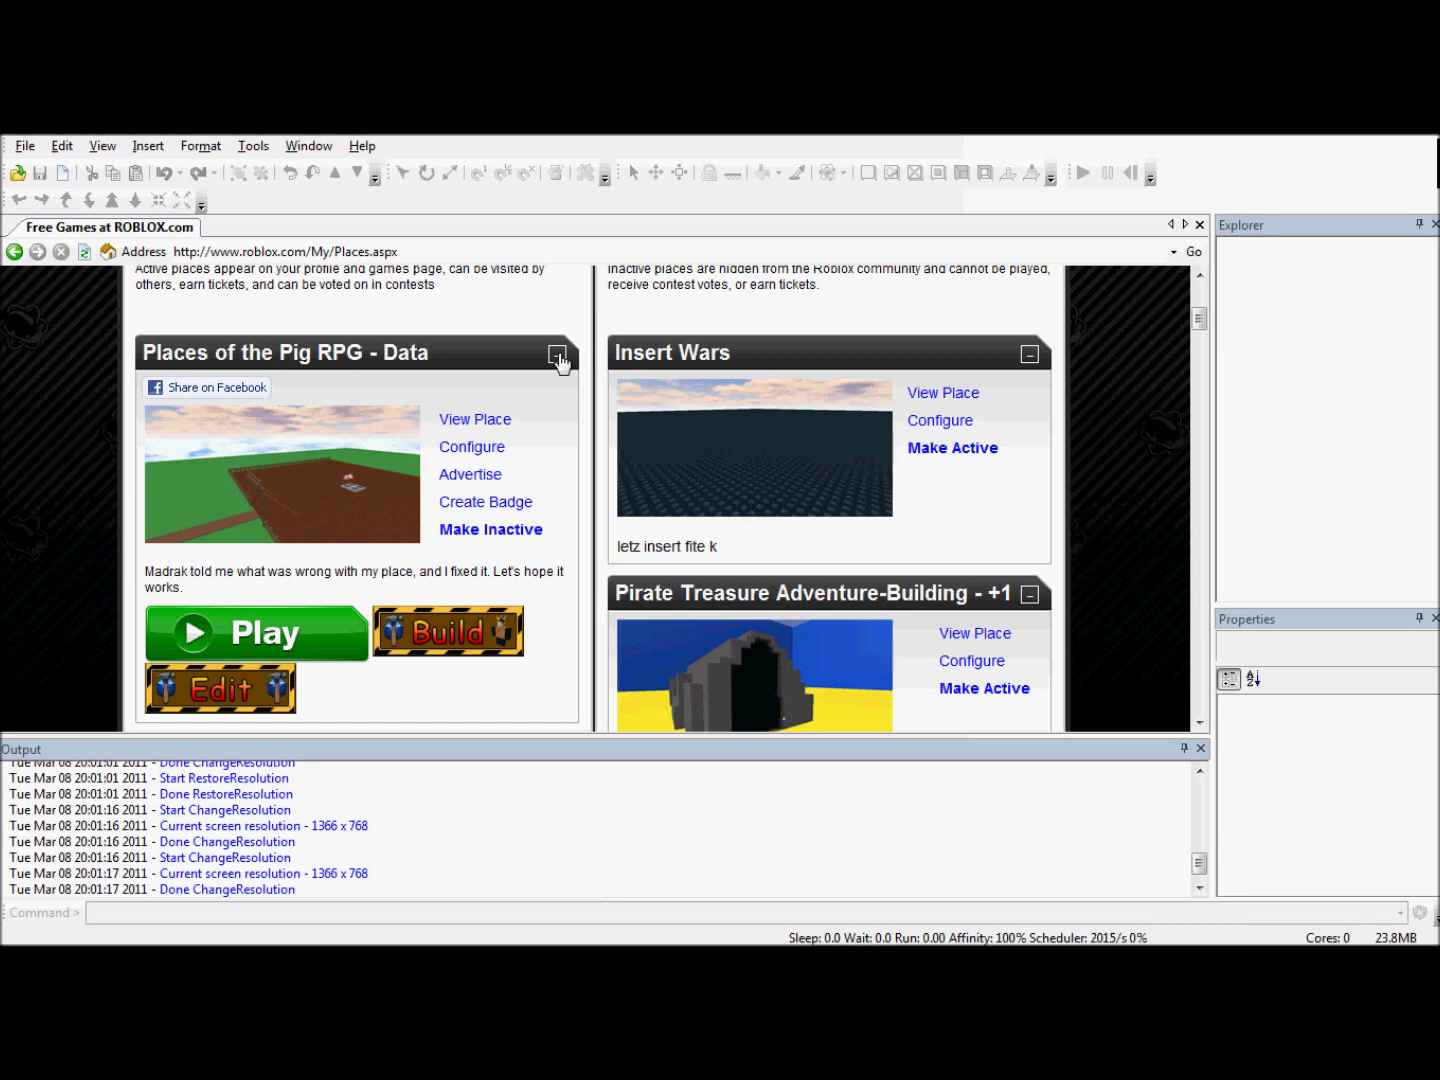
scroll(411, 424, "down", 3)
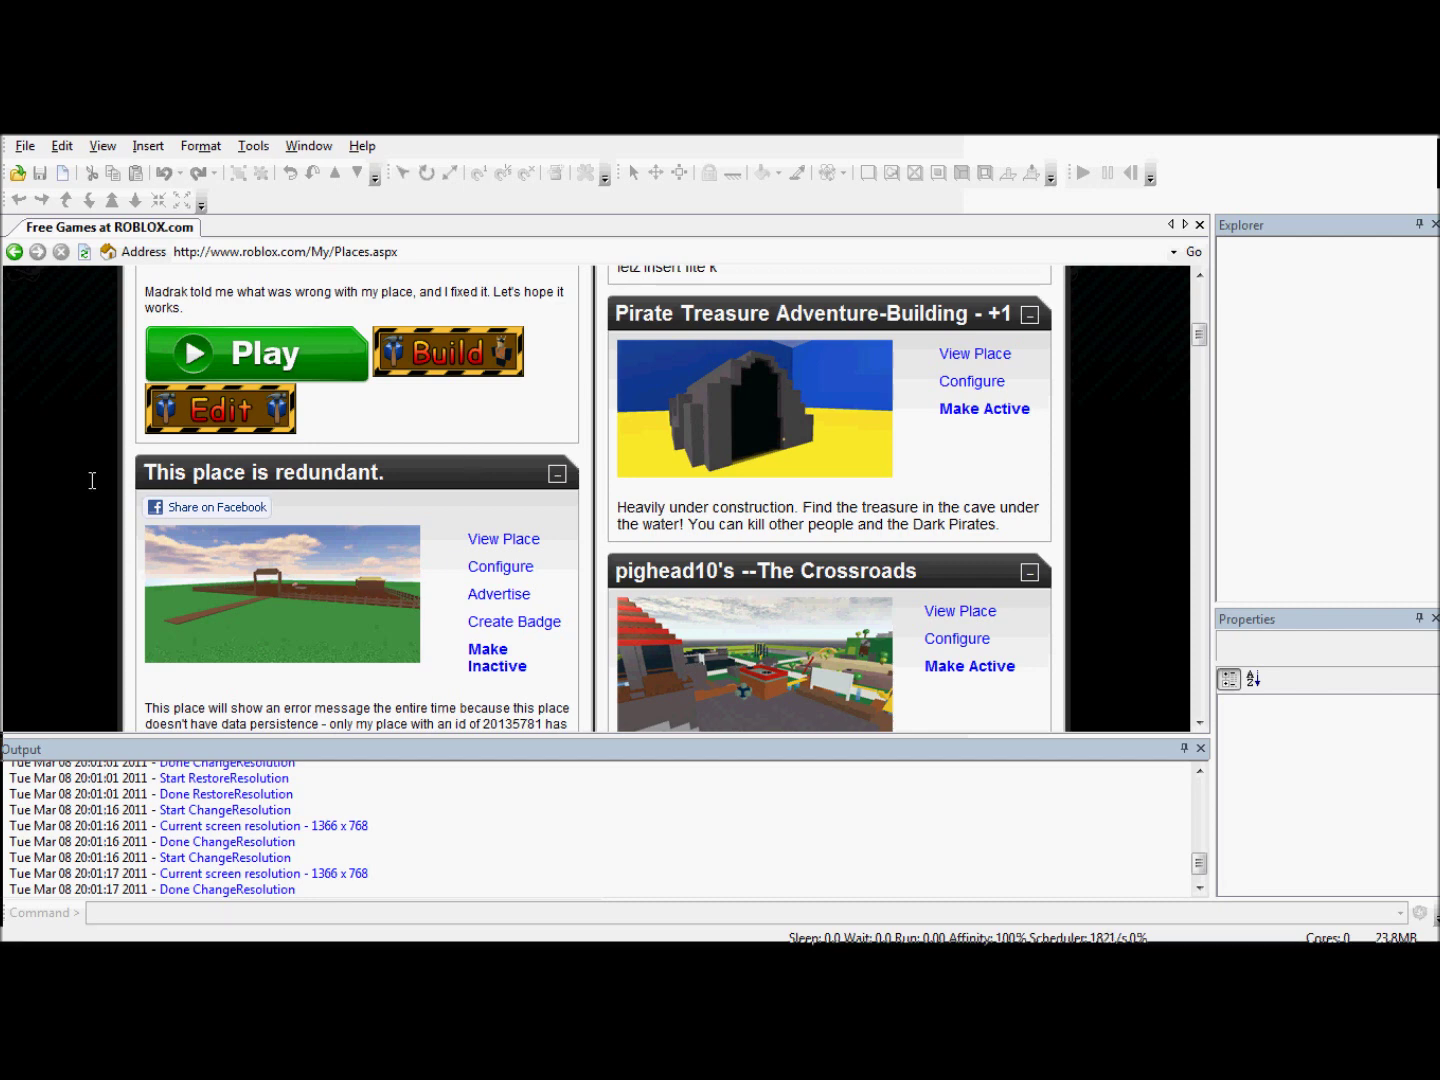
scroll(92, 474, "down", 3)
scroll(95, 473, "down", 5)
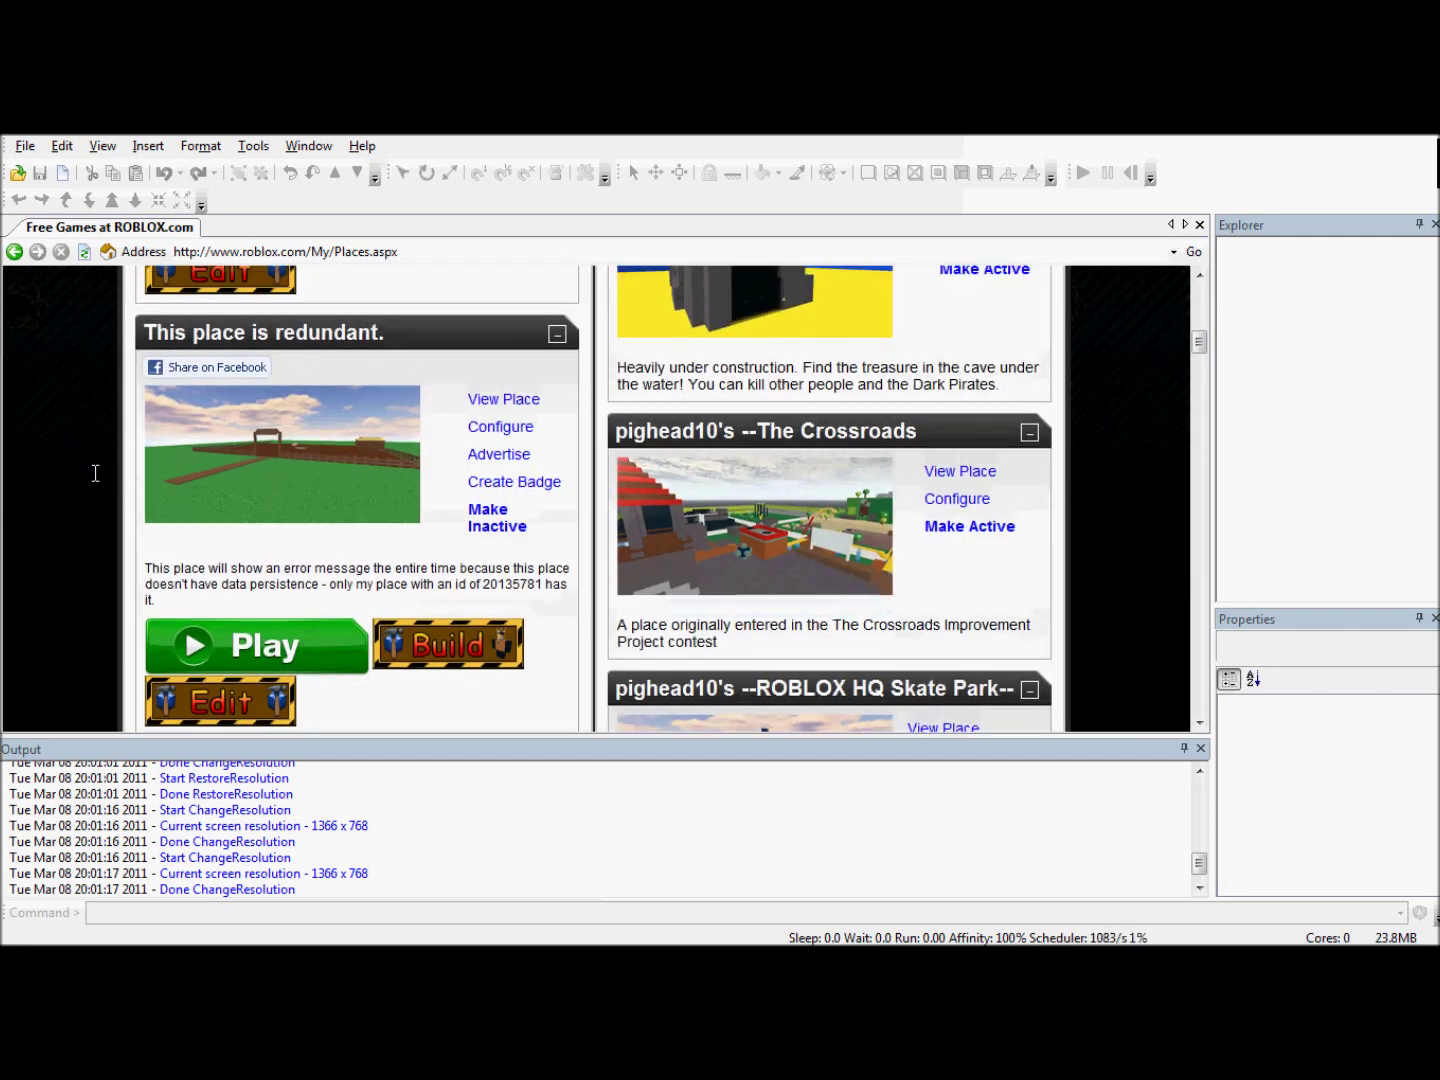
scroll(98, 473, "down", 6)
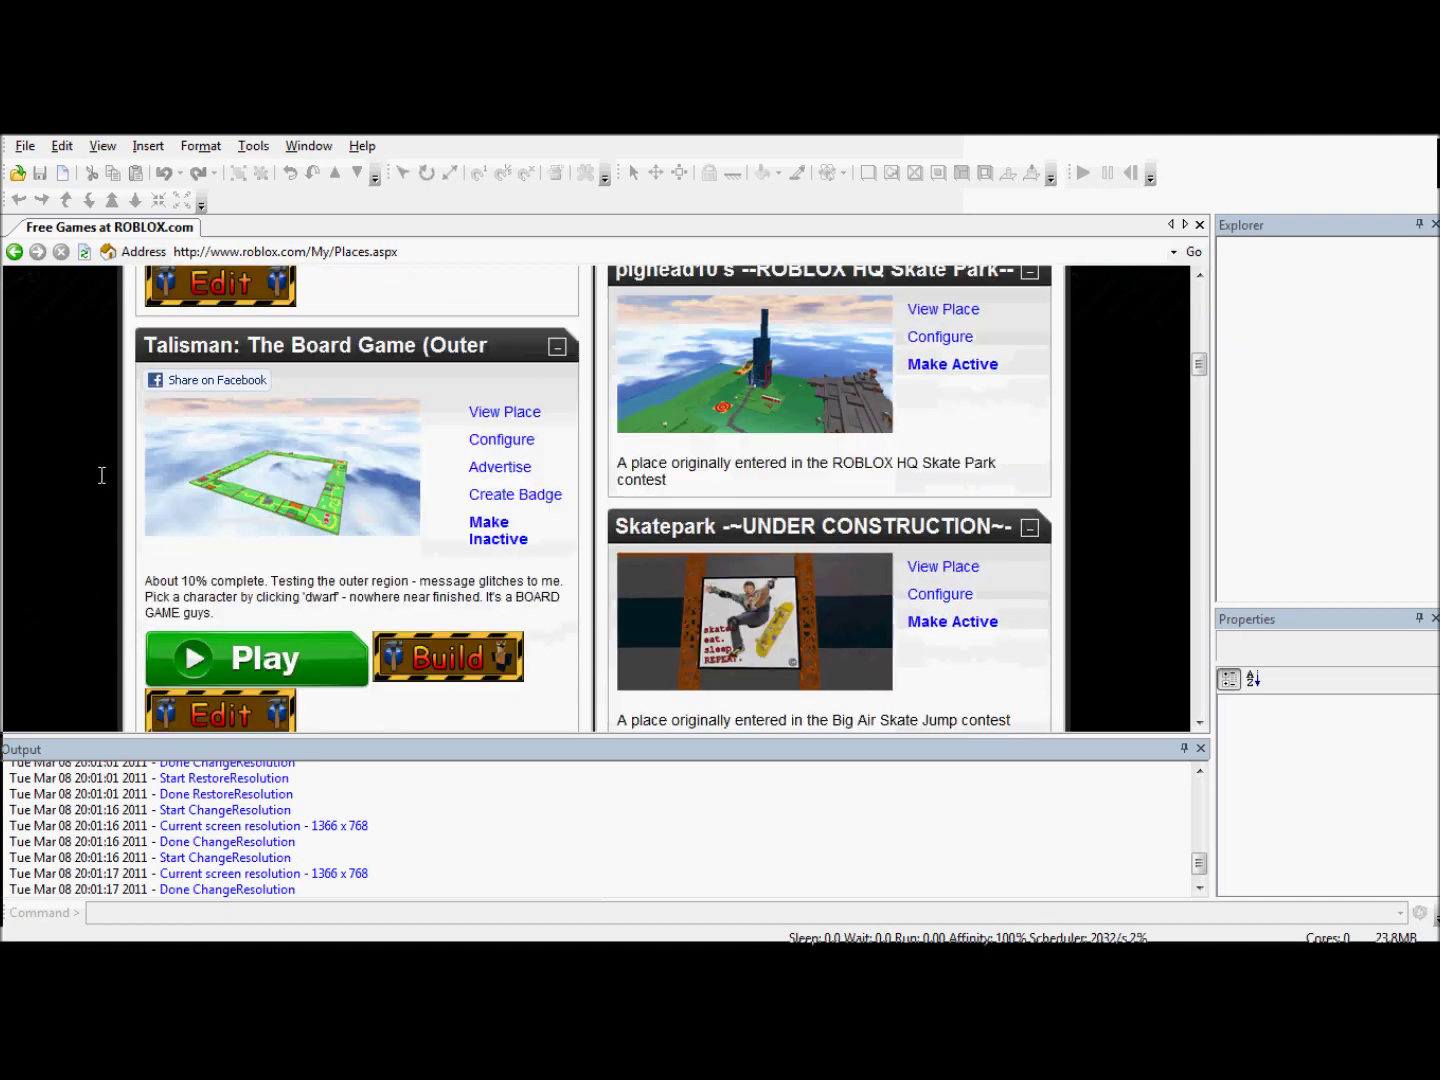
scroll(102, 474, "up", 4)
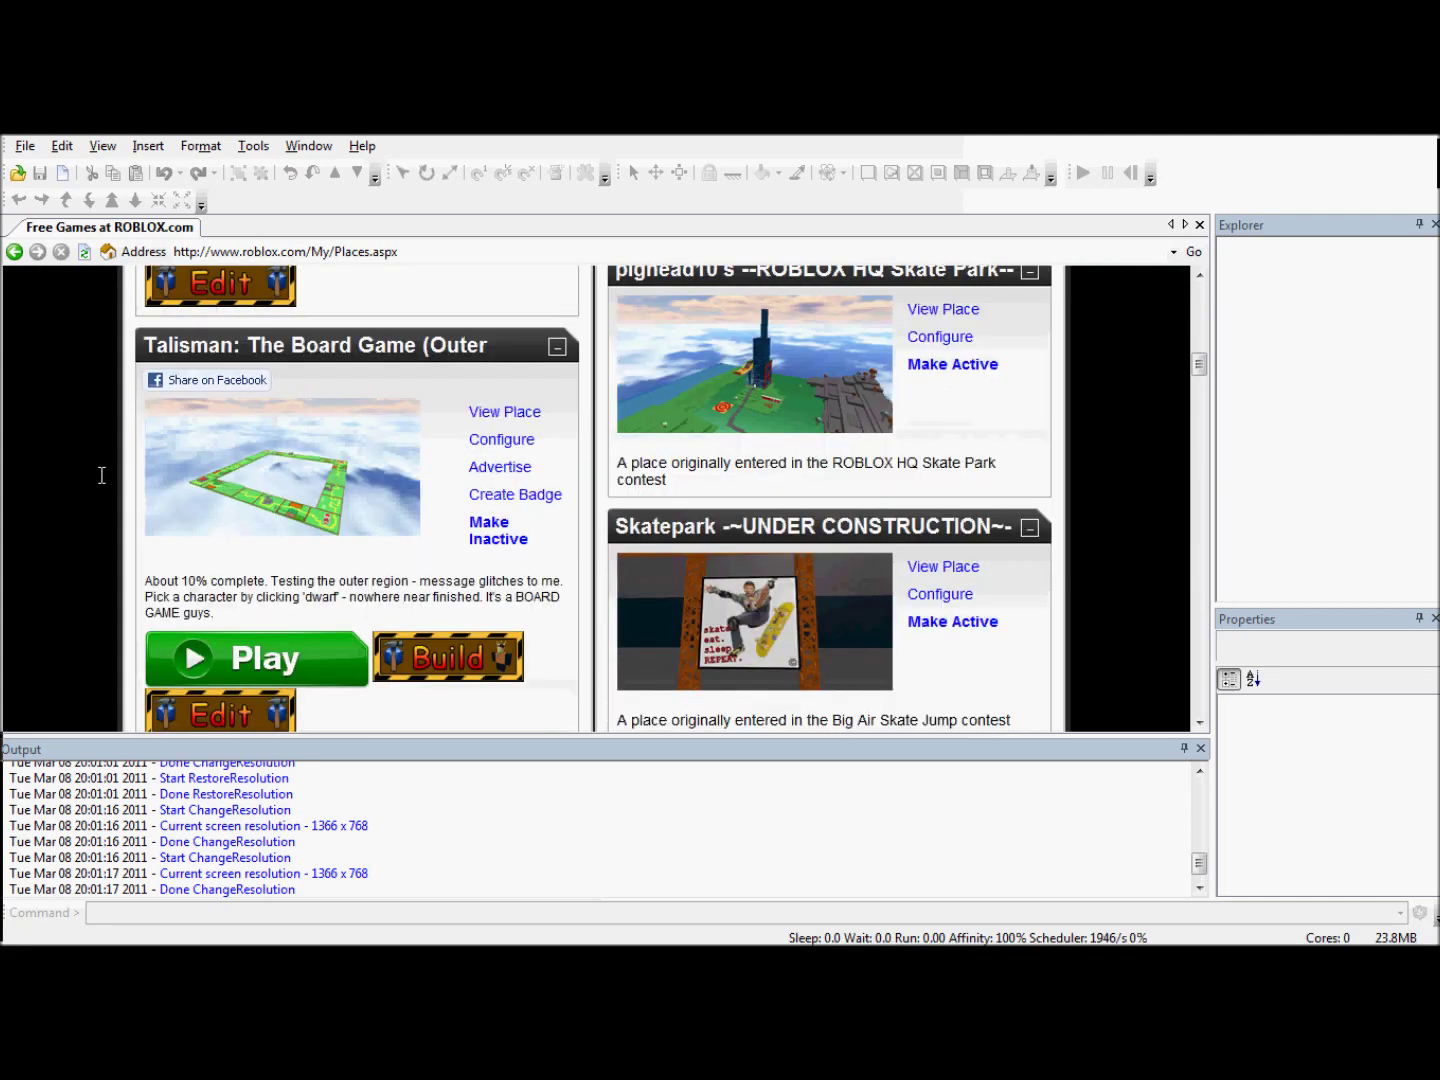
scroll(101, 474, "down", 7)
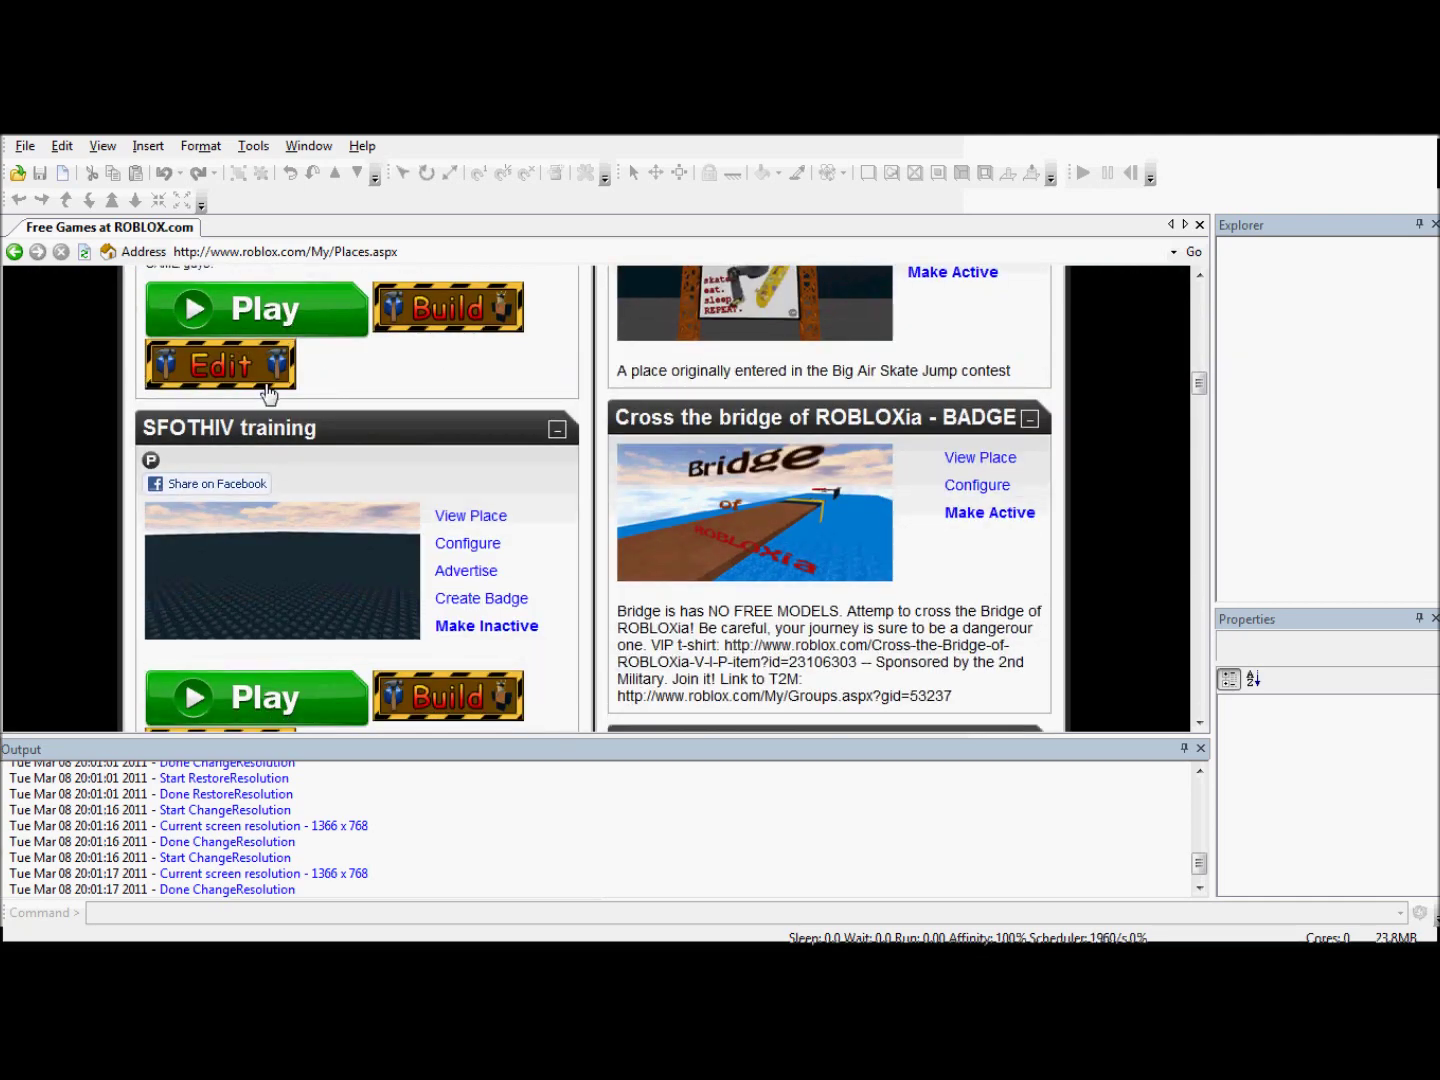
scroll(238, 428, "down", 3)
scroll(230, 428, "up", 1)
scroll(241, 411, "down", 1)
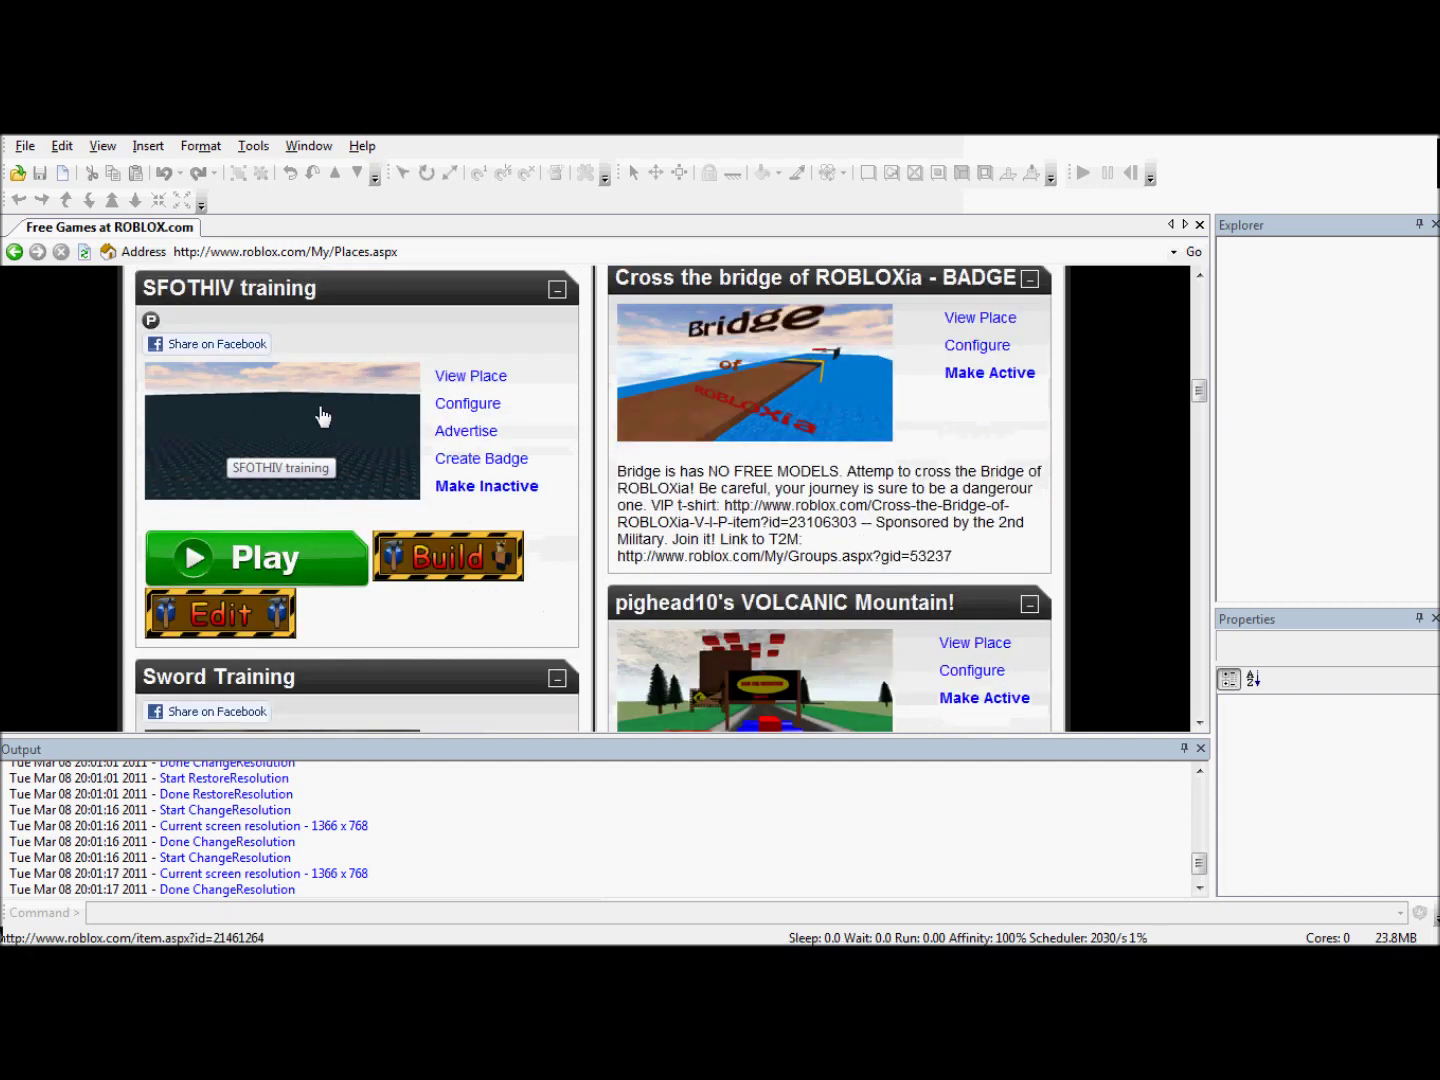
scroll(186, 443, "up", 5)
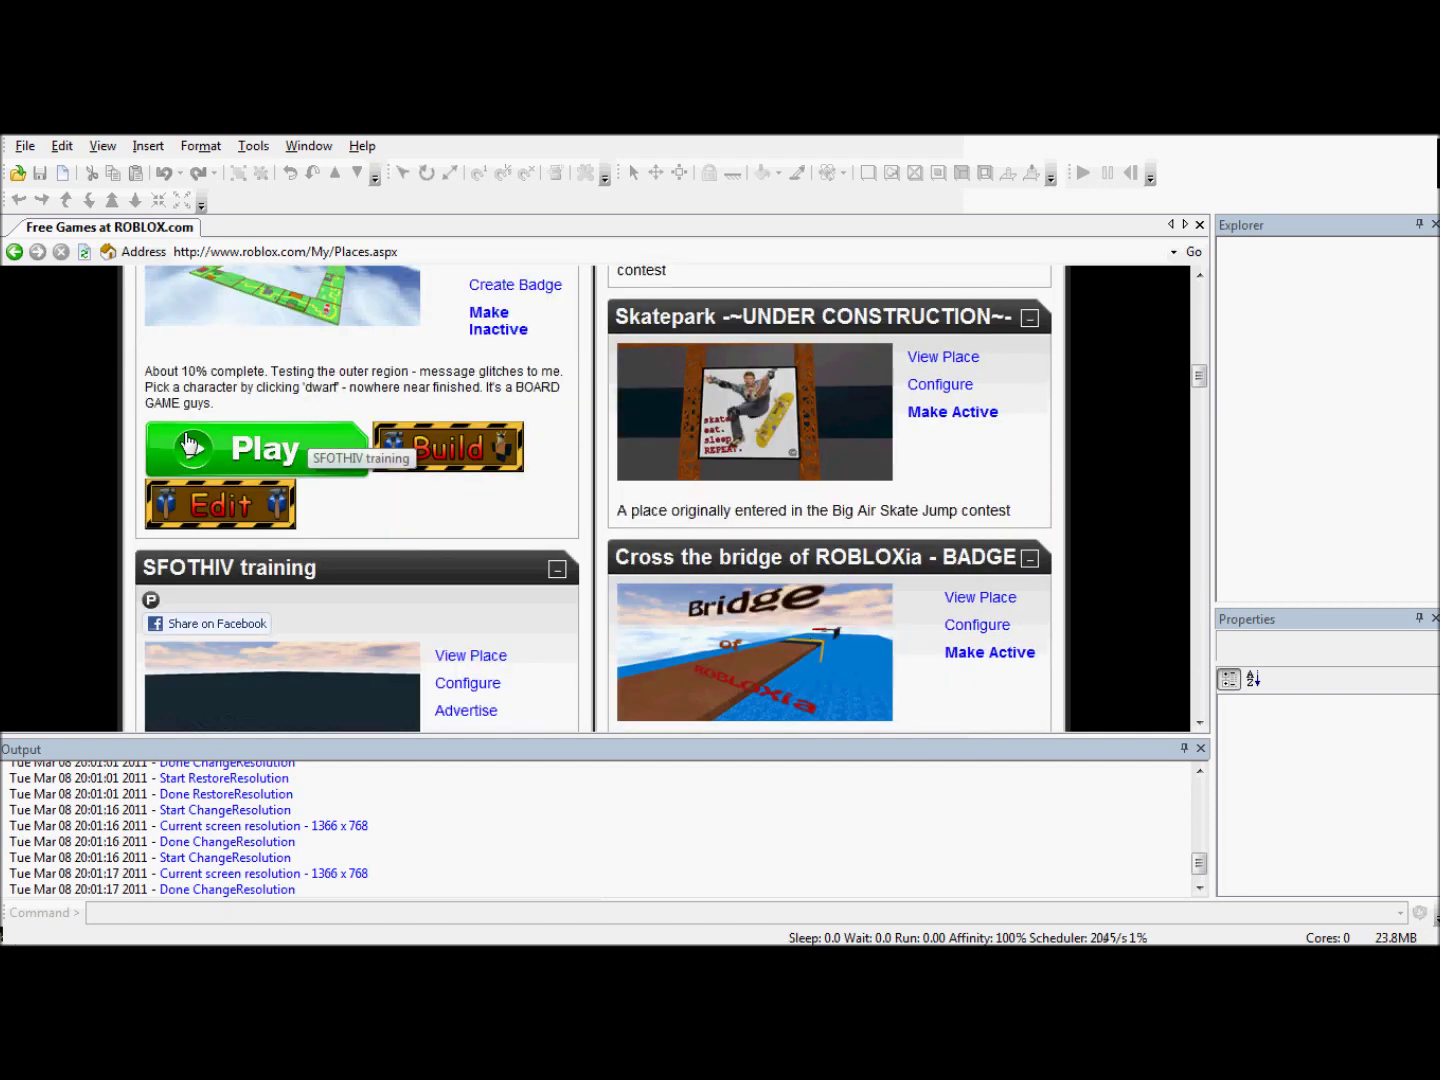
scroll(291, 400, "up", 4)
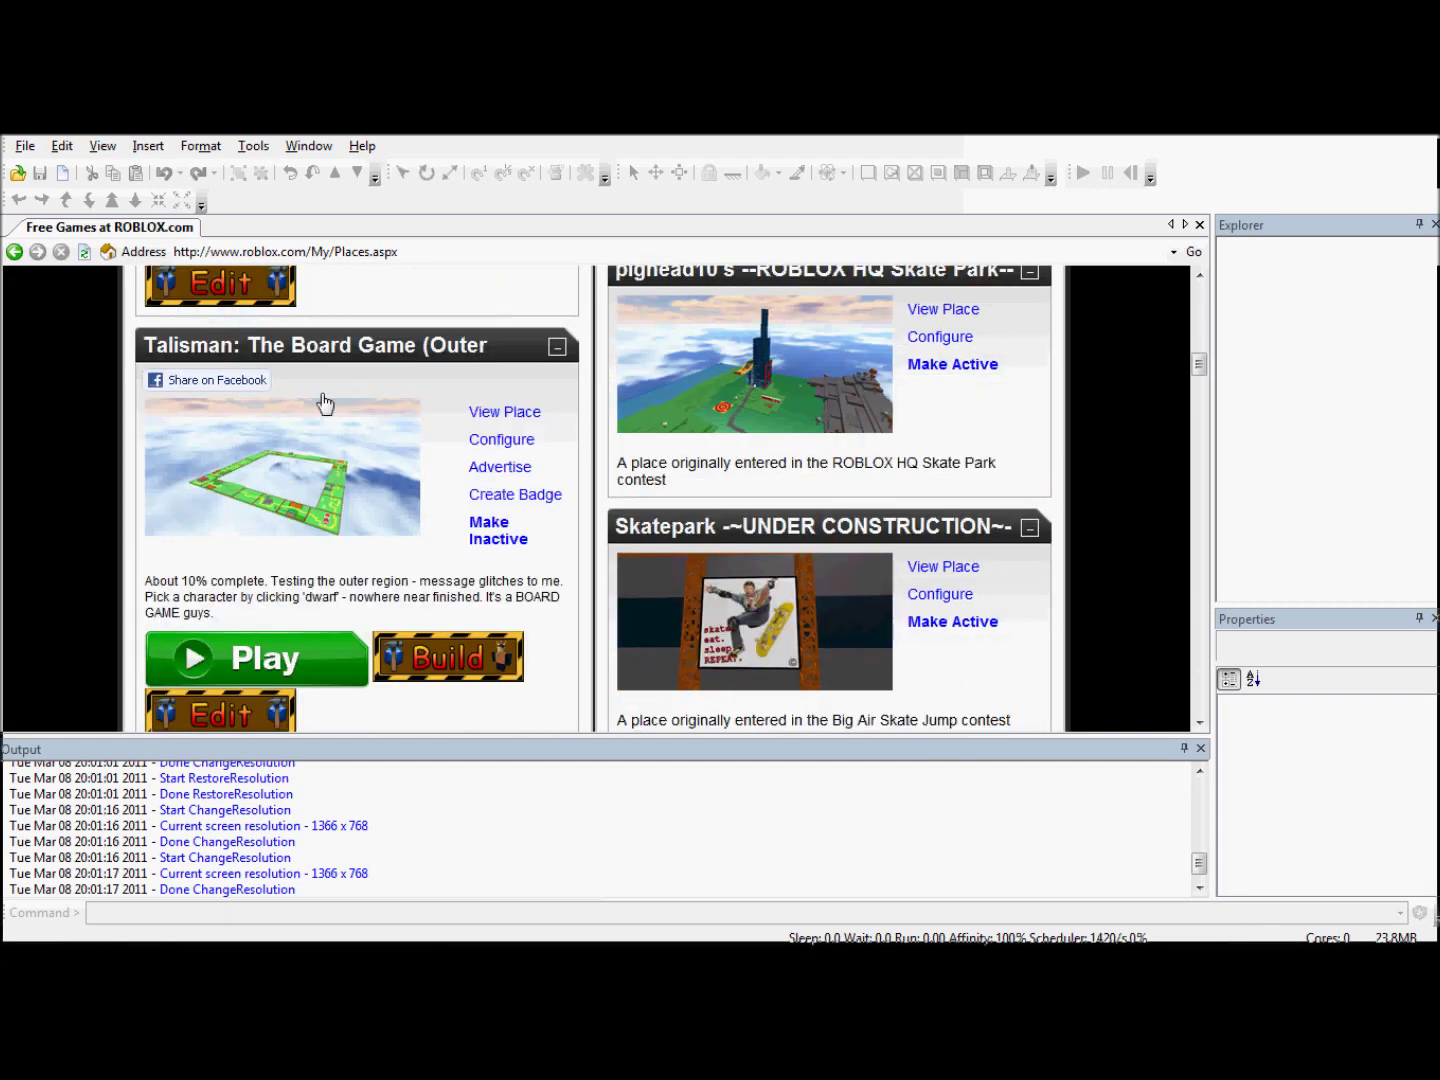
scroll(323, 401, "up", 12)
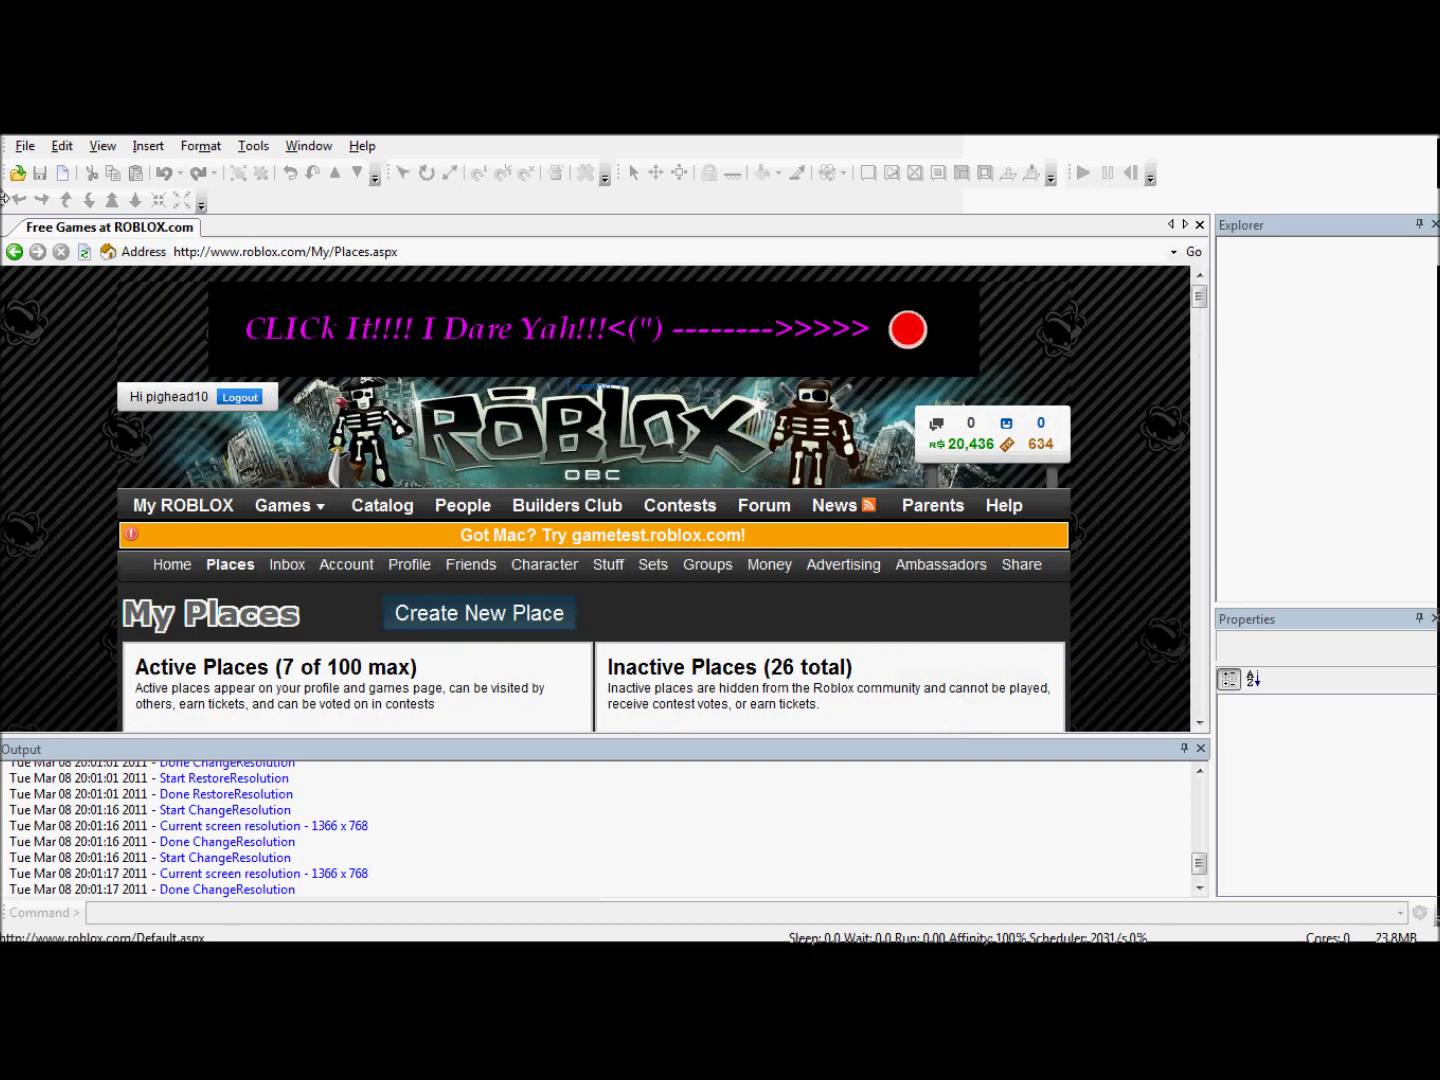
Step: Create a new empty place and look around its sky
left_click(61, 178)
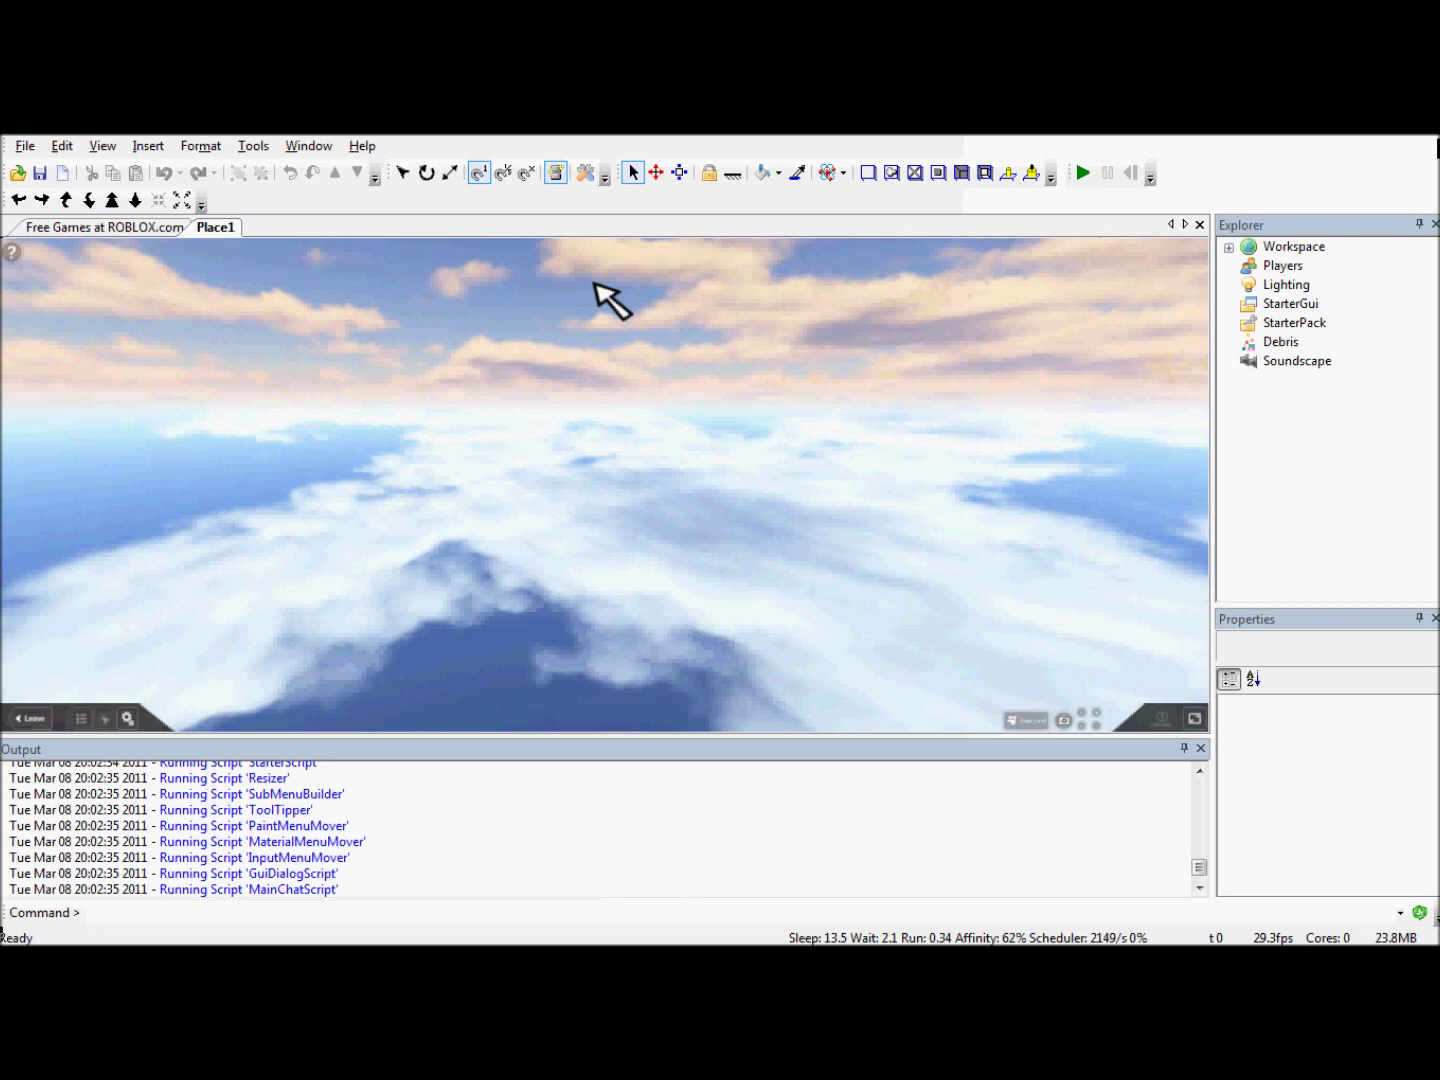
right_click_drag(596, 283, 582, 284)
right_click_drag(867, 376, 857, 375)
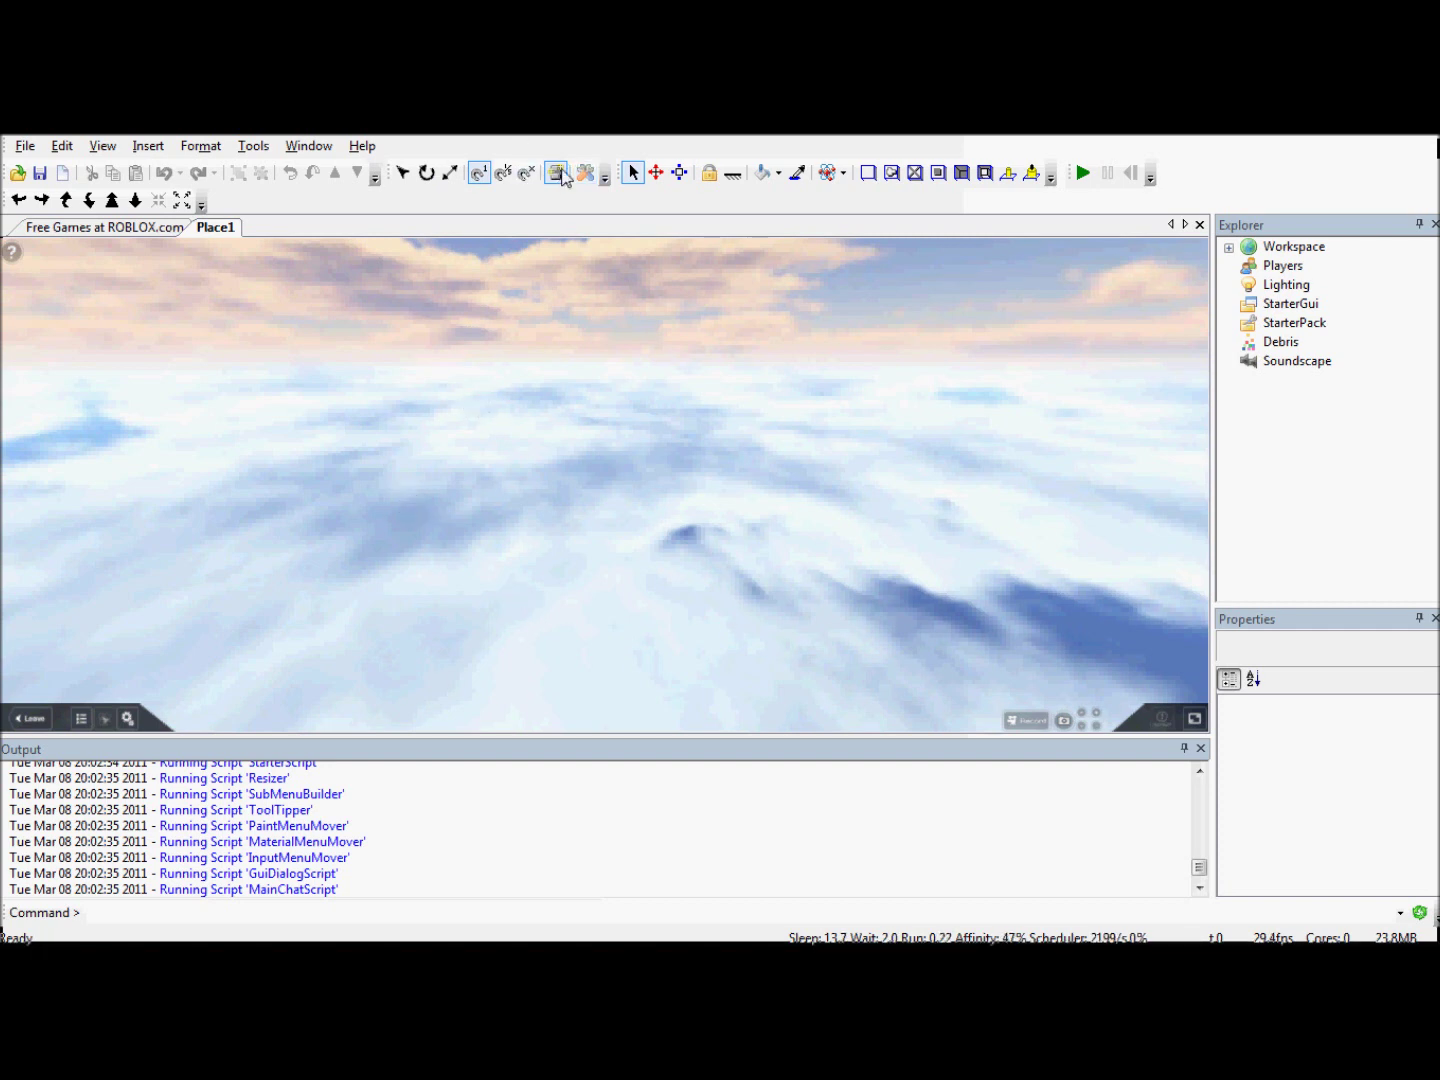
Step: Show the toolbox, review its categories, and insert the flat blue plate from the Bricks set into the place
left_click(584, 176)
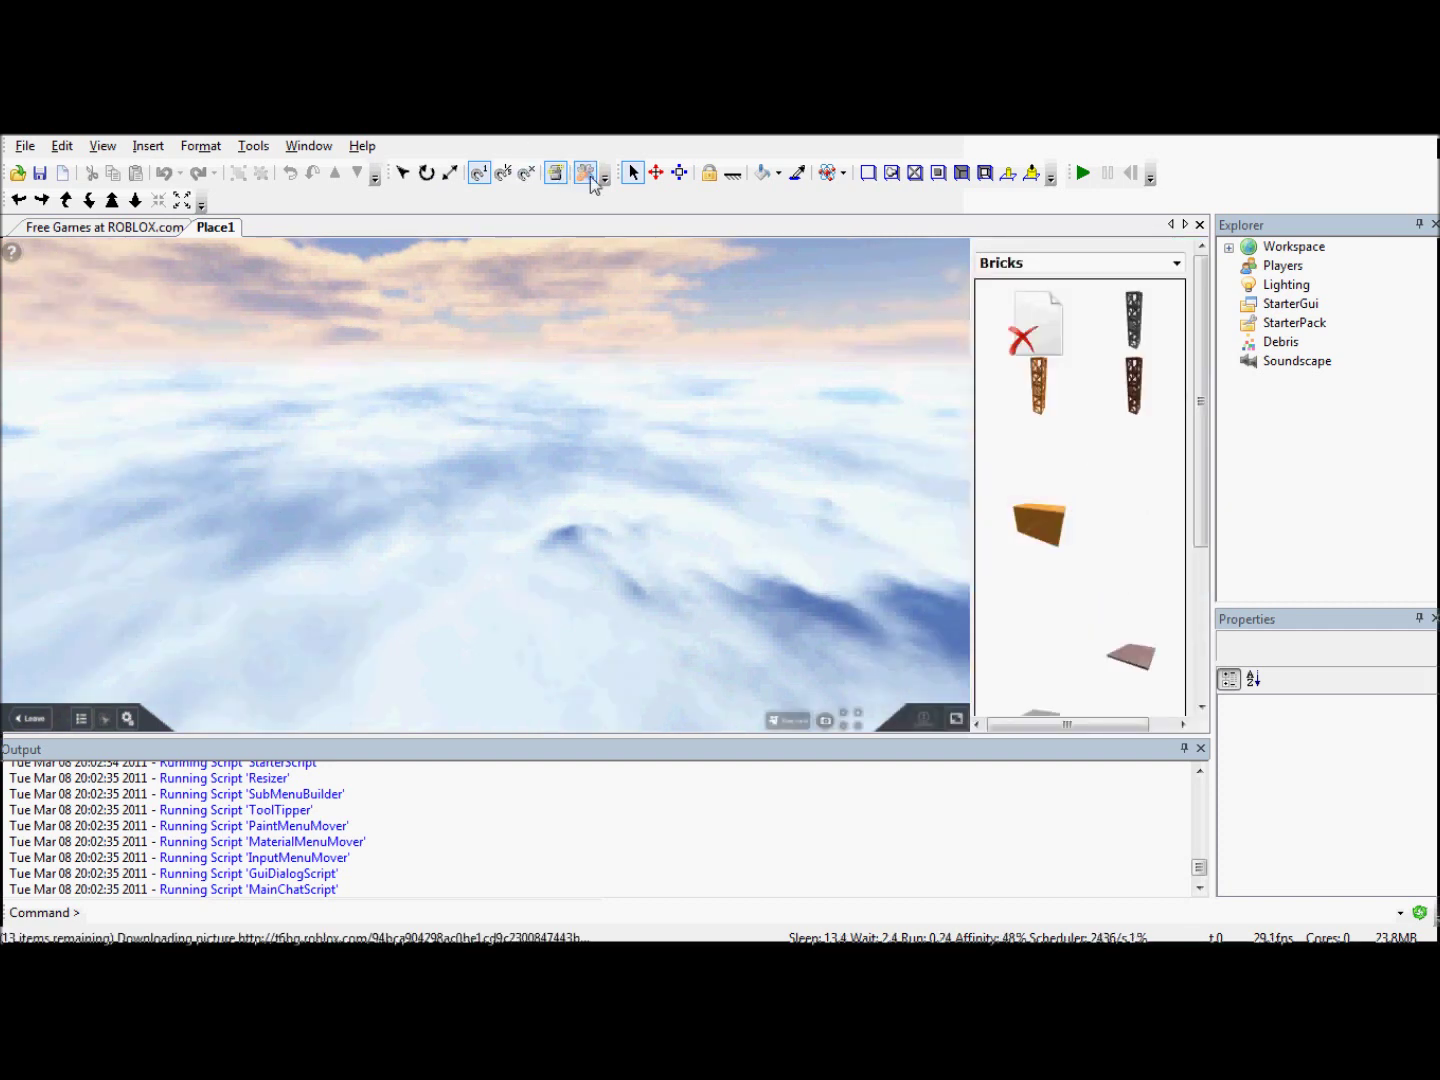
left_click(1122, 266)
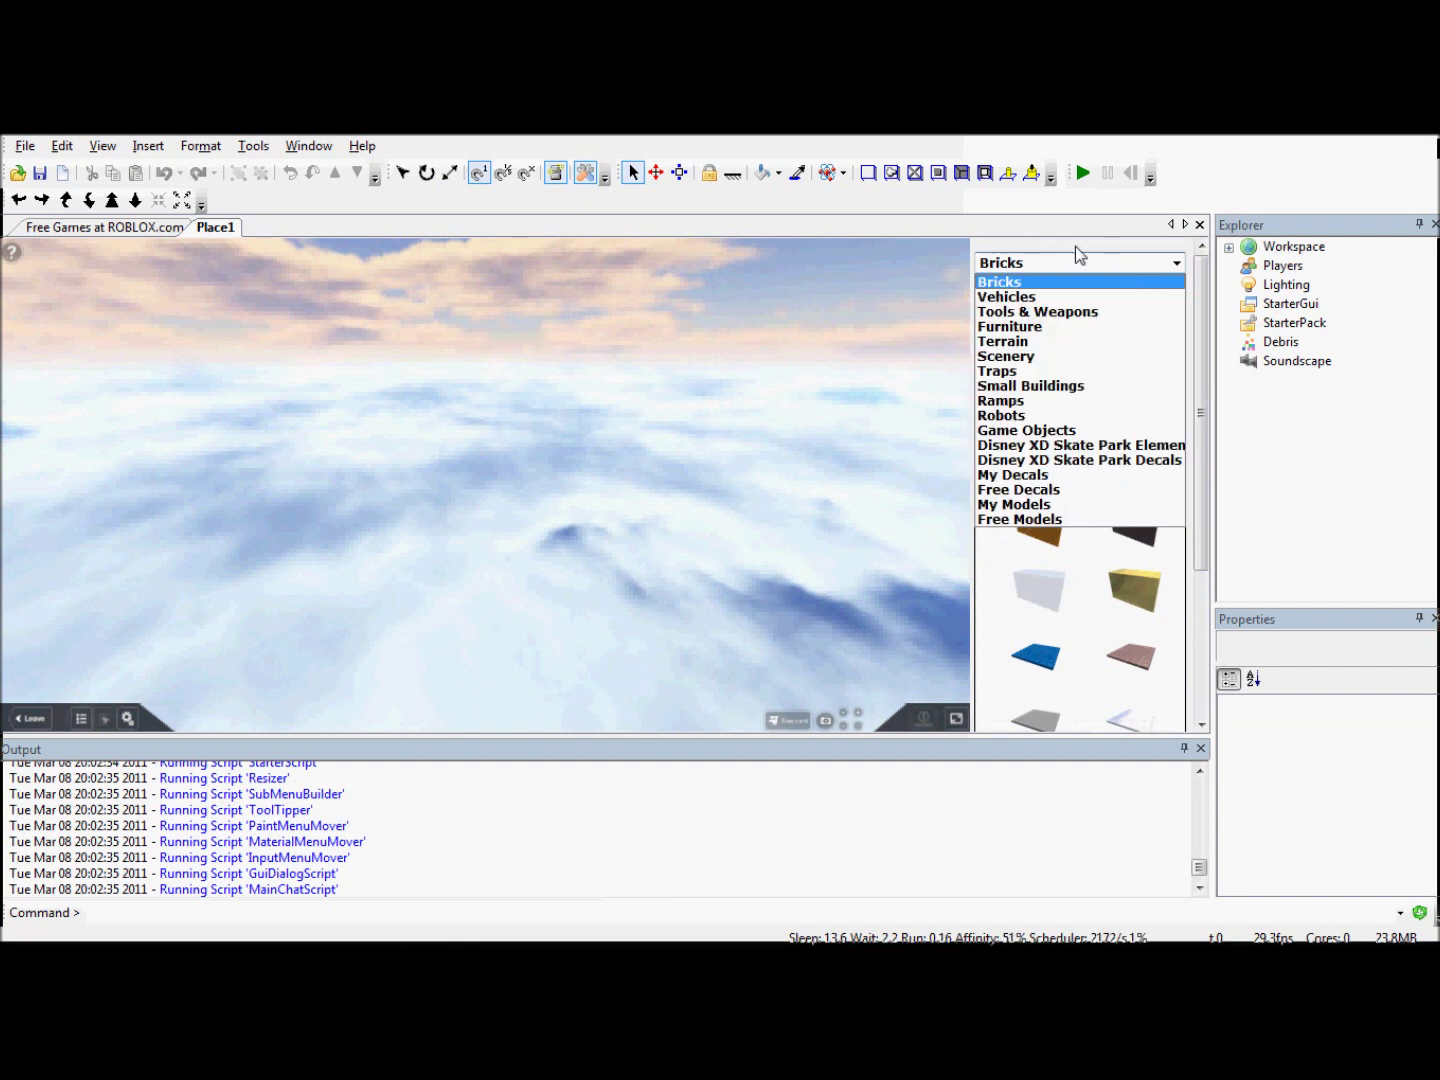
left_click(1075, 247)
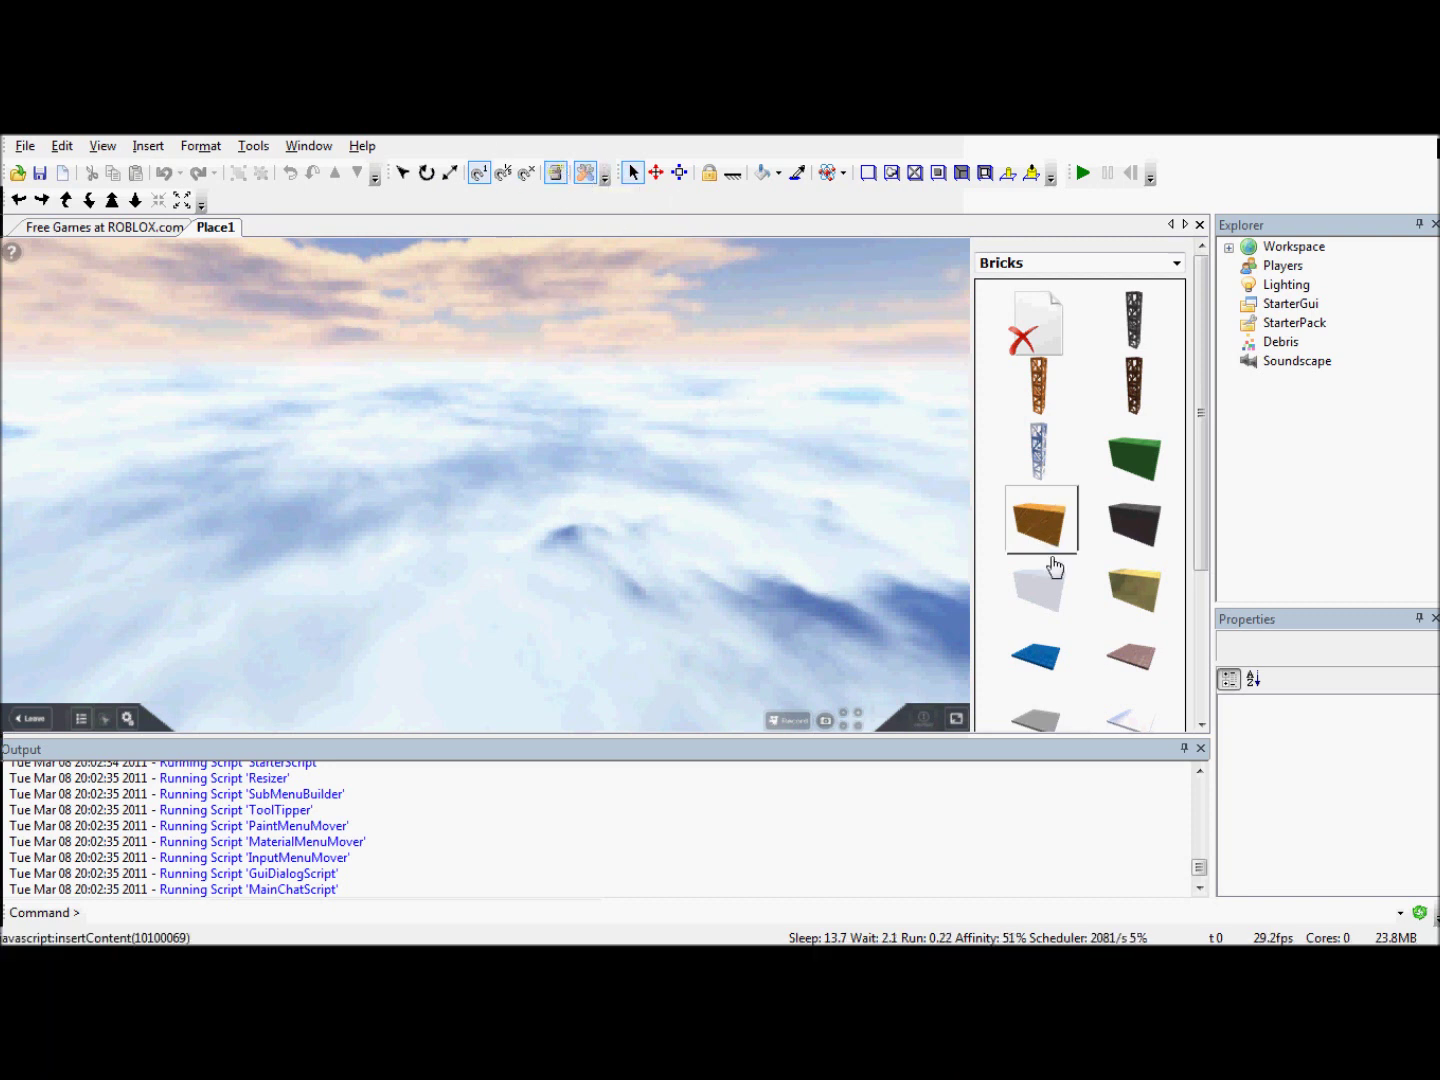
left_click(1045, 669)
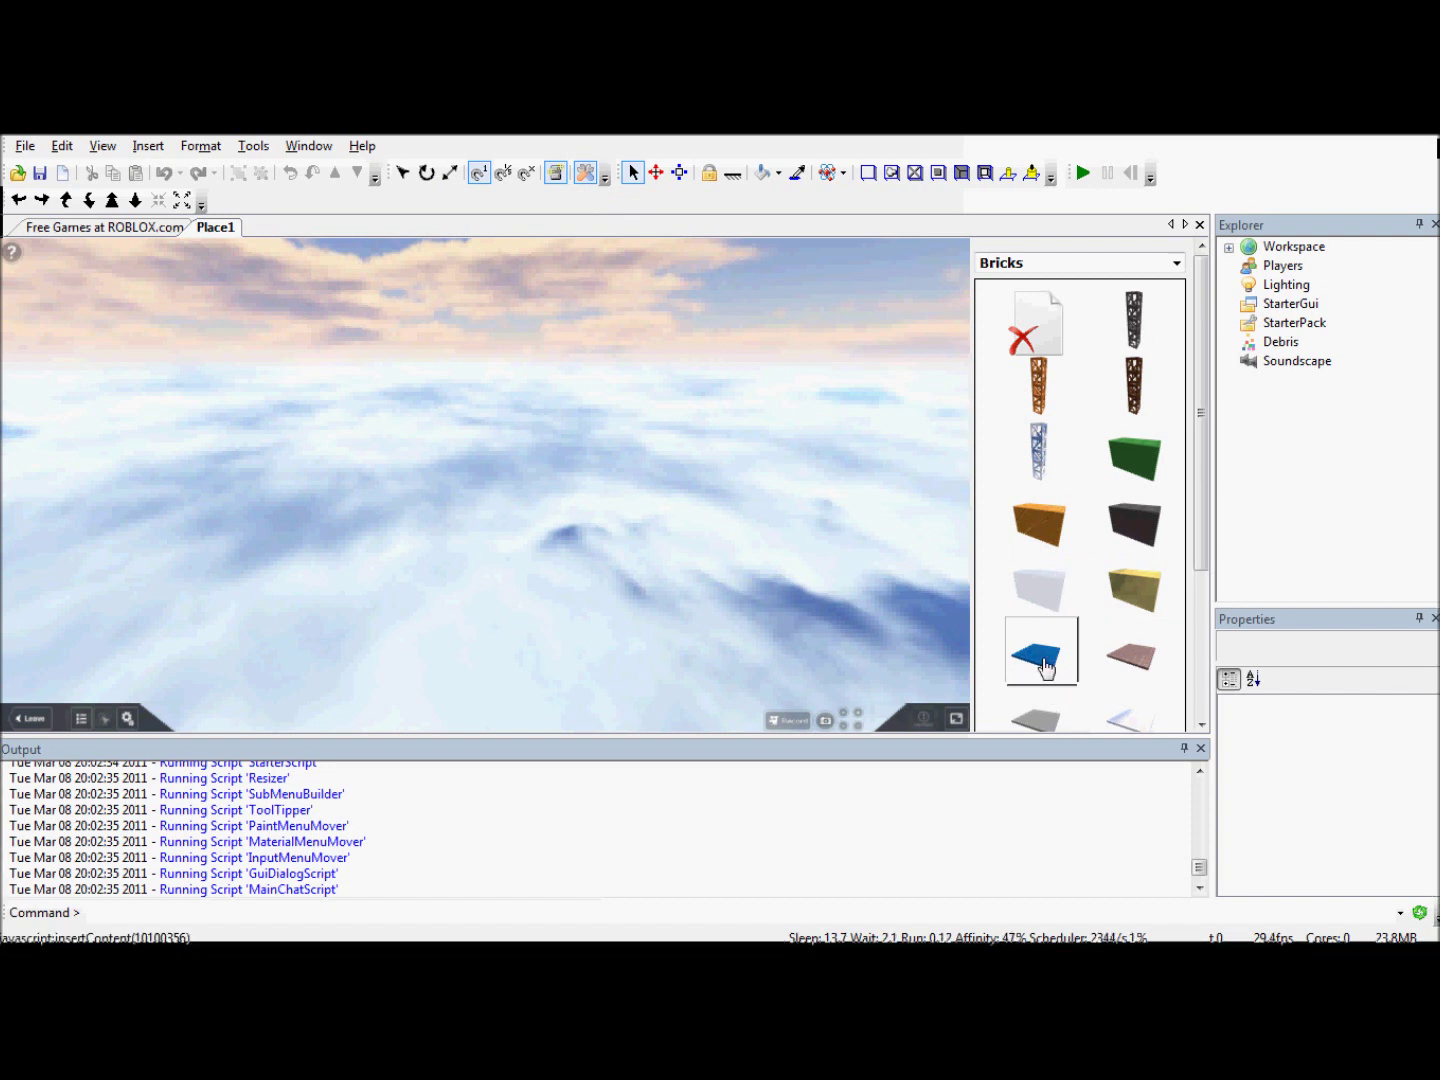
scroll(1045, 668, "down", 3)
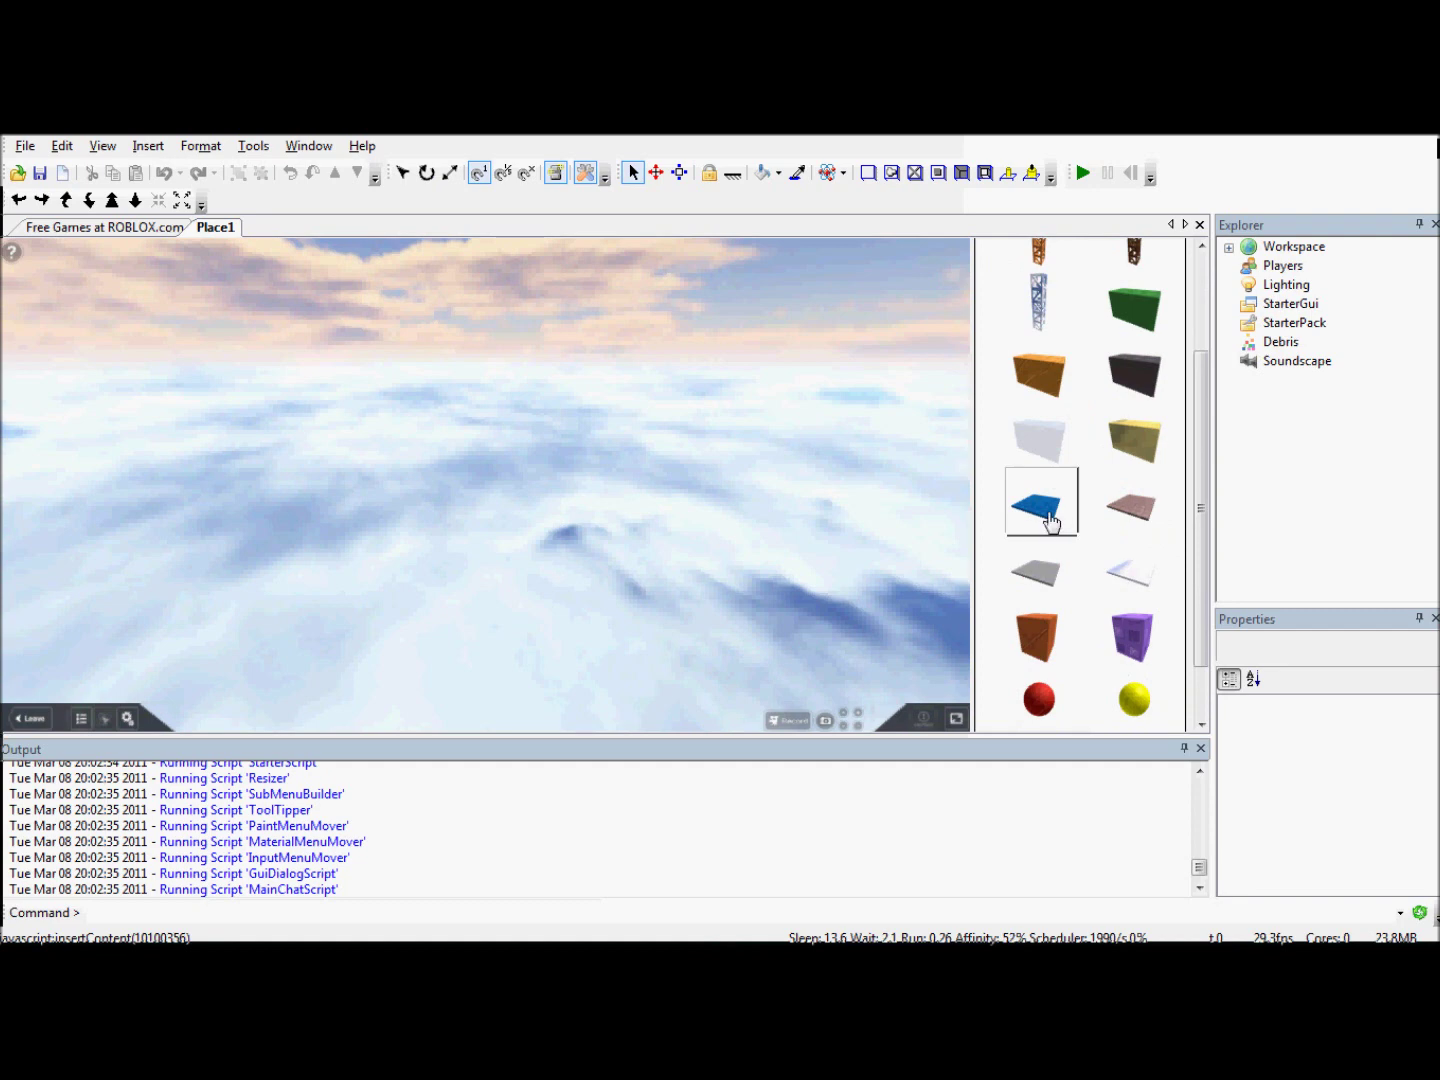
left_click(1049, 519)
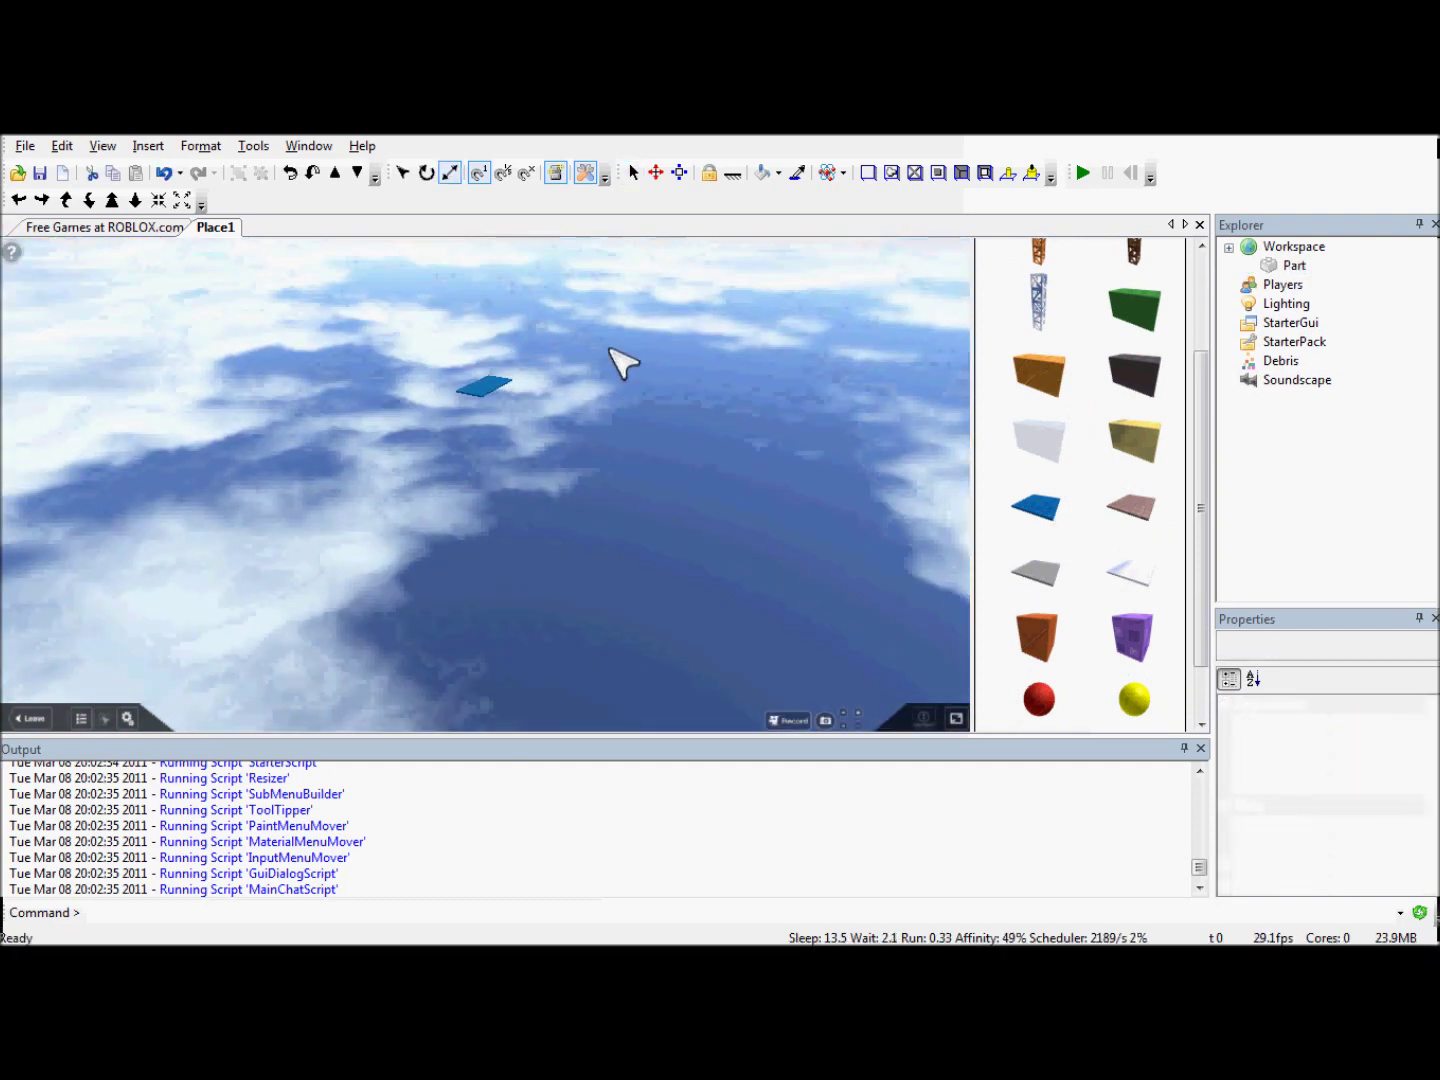
Step: Select the blue plate with the Move Parts tool
scroll(609, 348, "up", 4)
right_click_drag(609, 348, 554, 340)
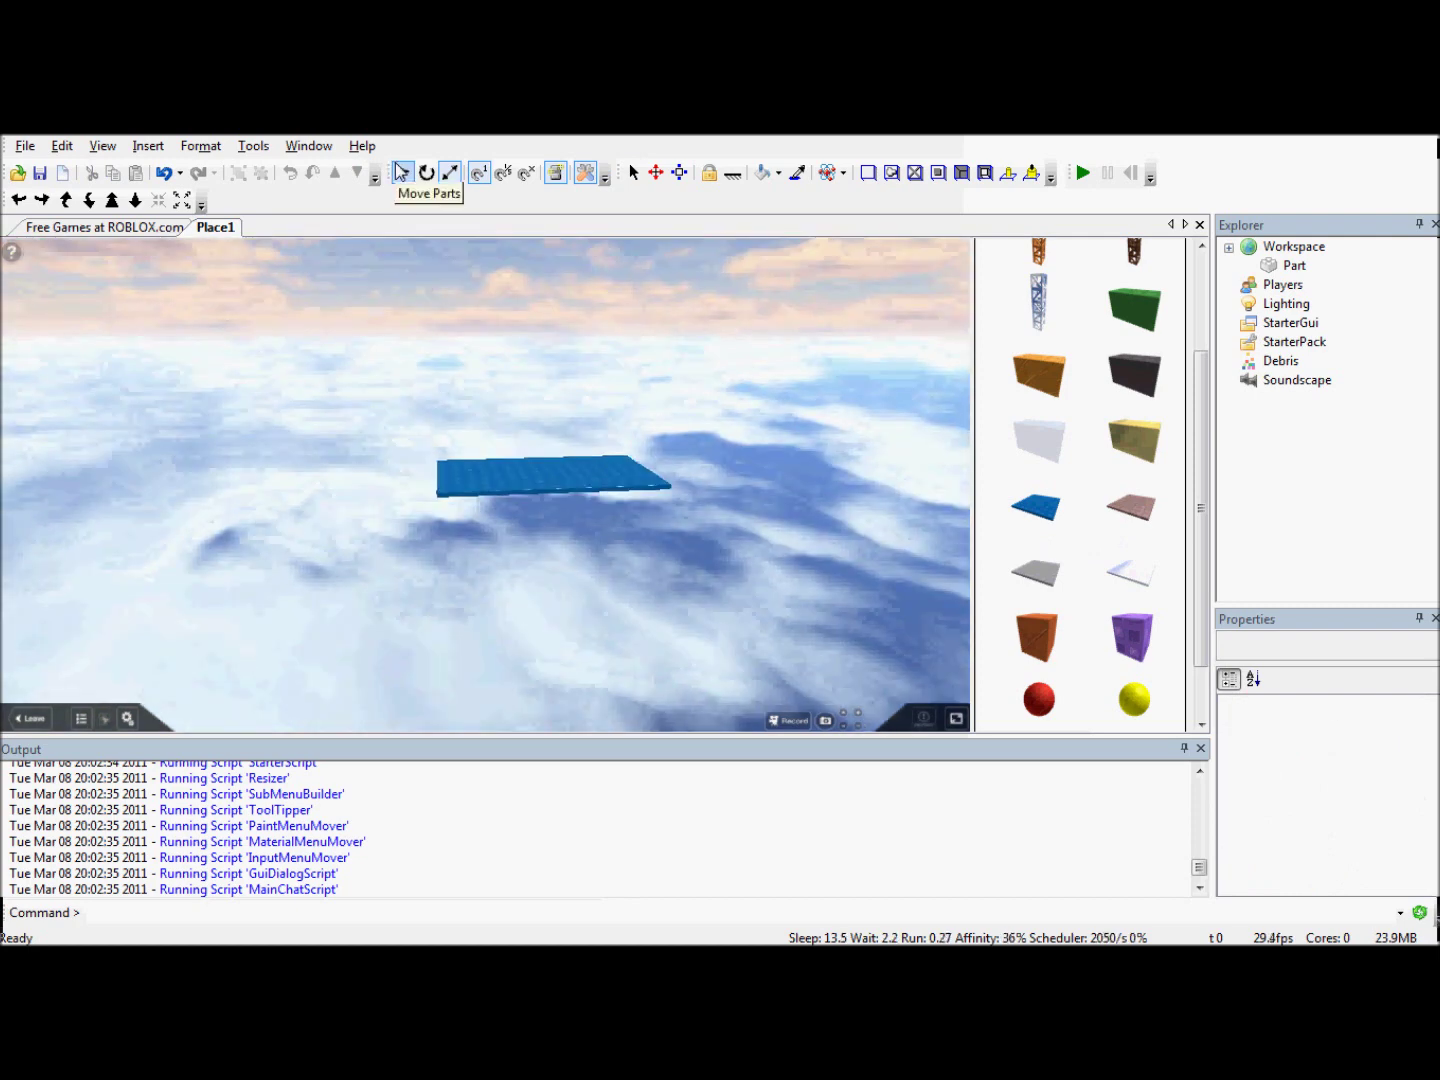
left_click(544, 470)
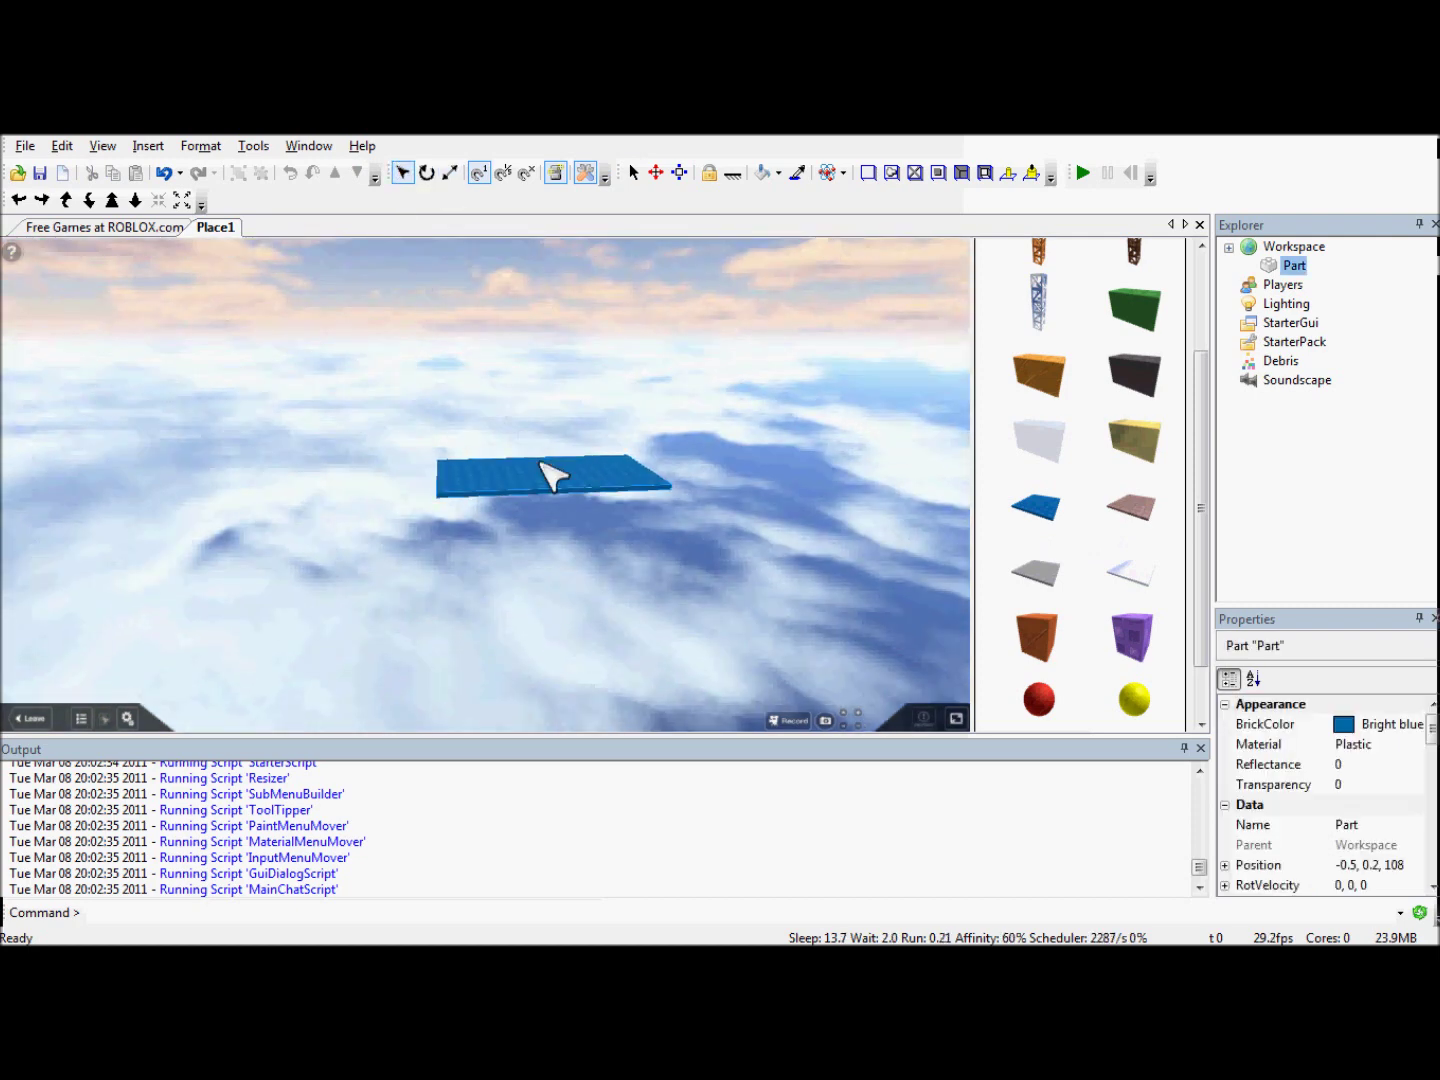
Step: Examine the selected blue plate and its handles from several sides, from above and from below
right_click_drag(267, 466, 605, 546)
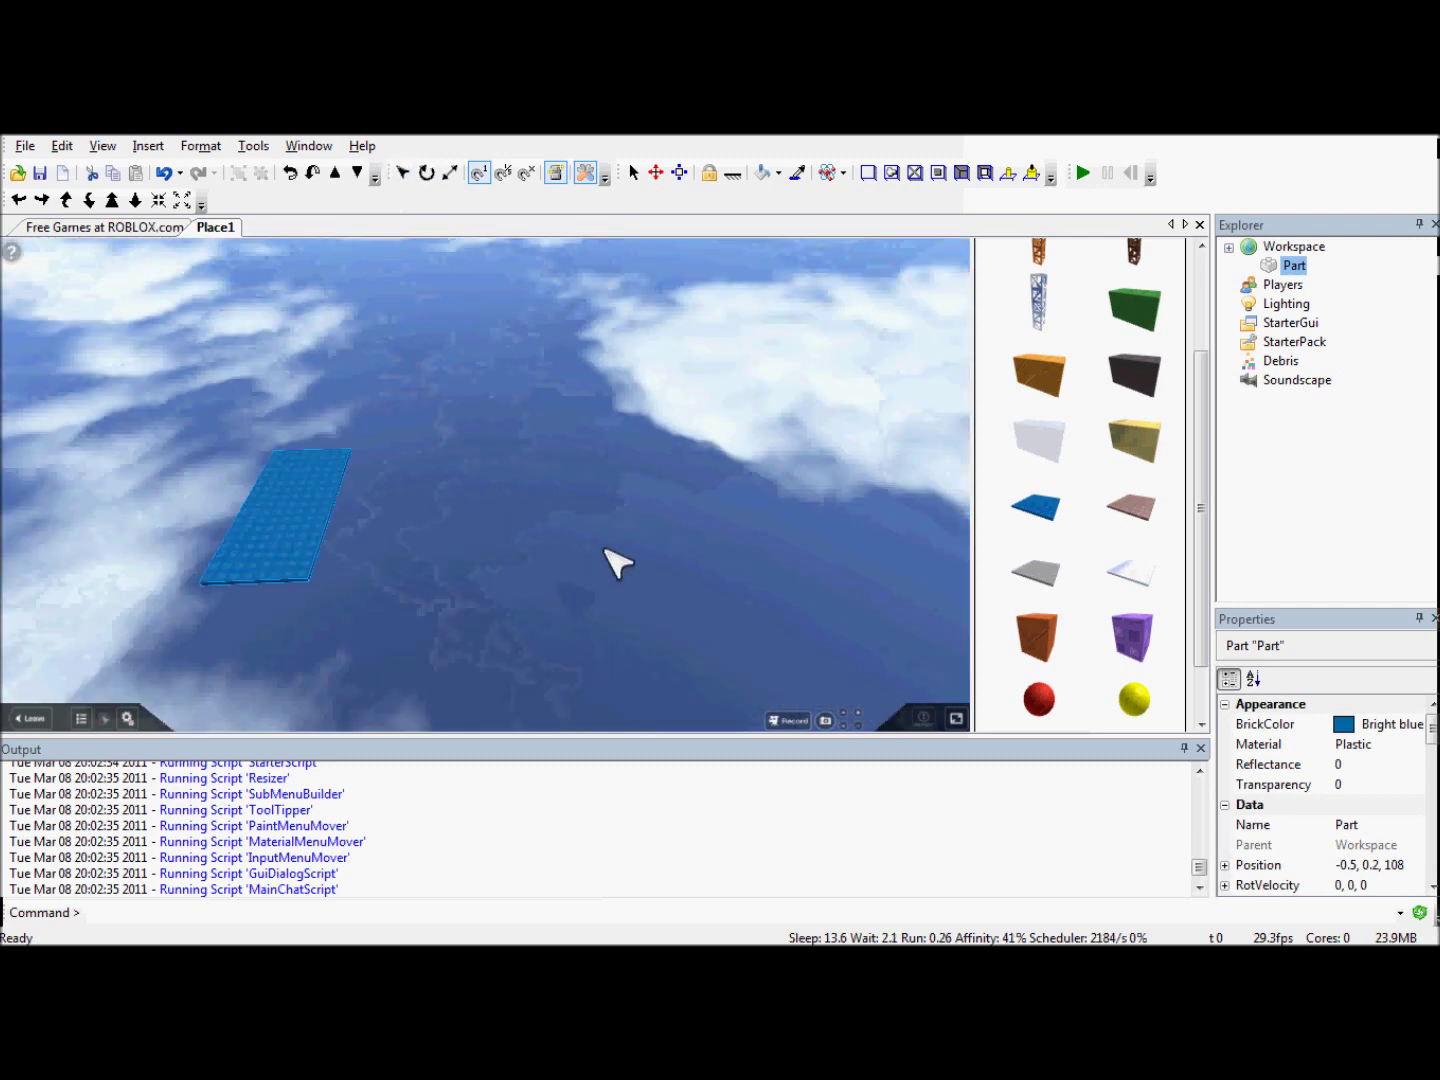
key("a")
key("w")
key("d")
key("s")
key("a")
key("w")
scroll(565, 462, "up", 2)
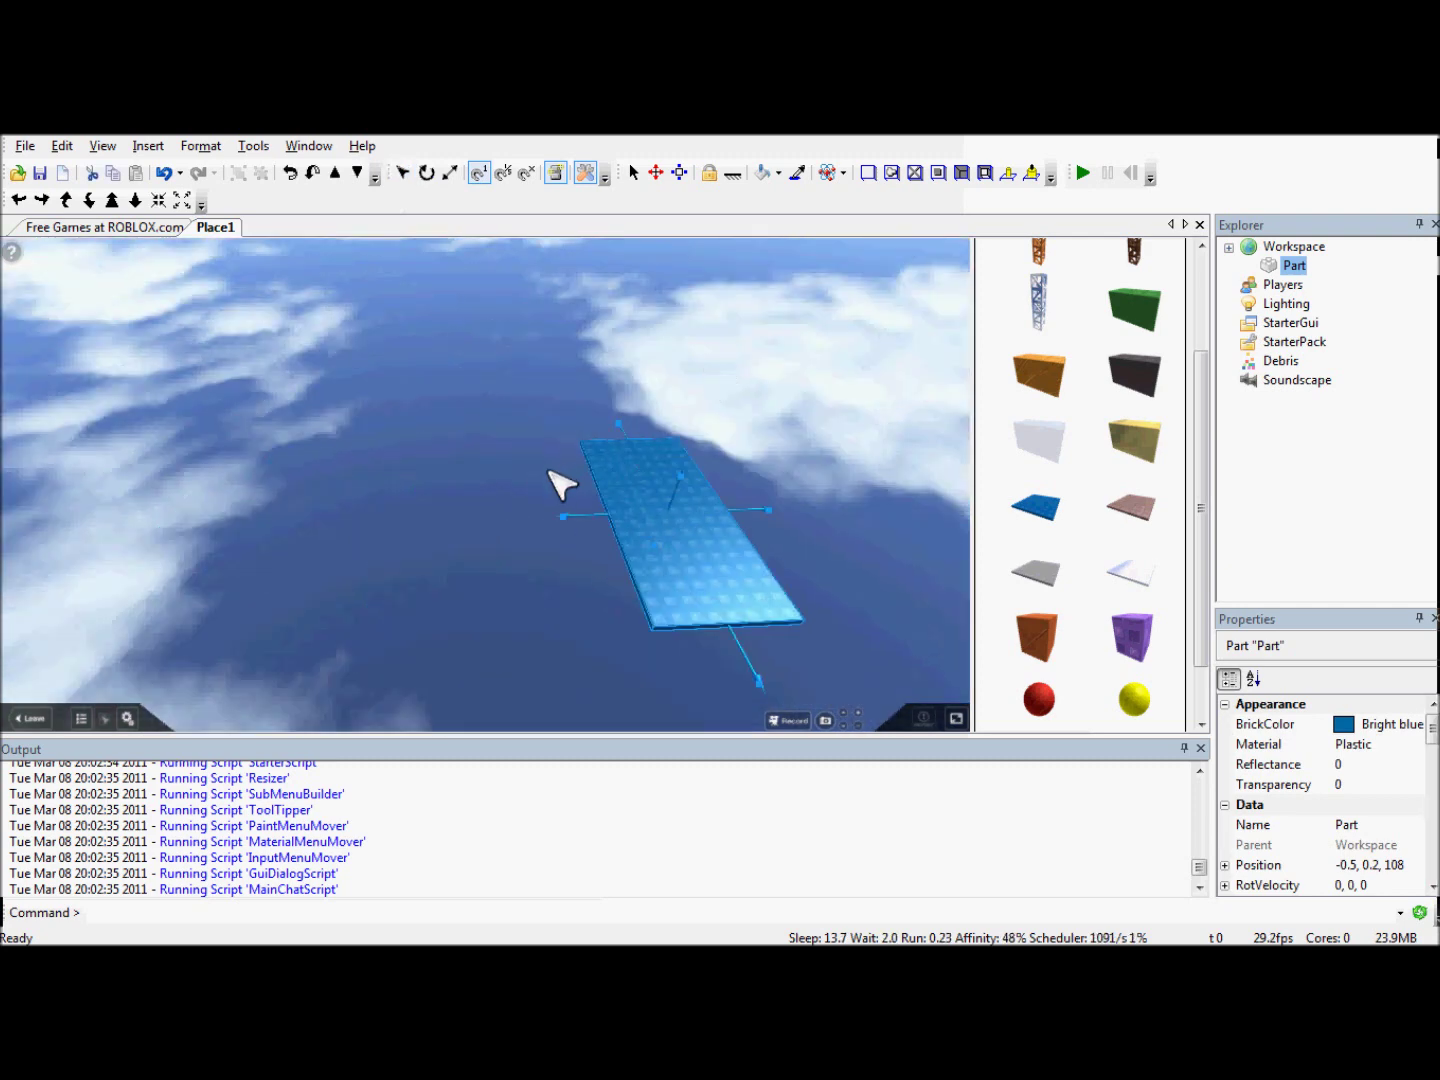
right_click_drag(670, 530, 432, 451)
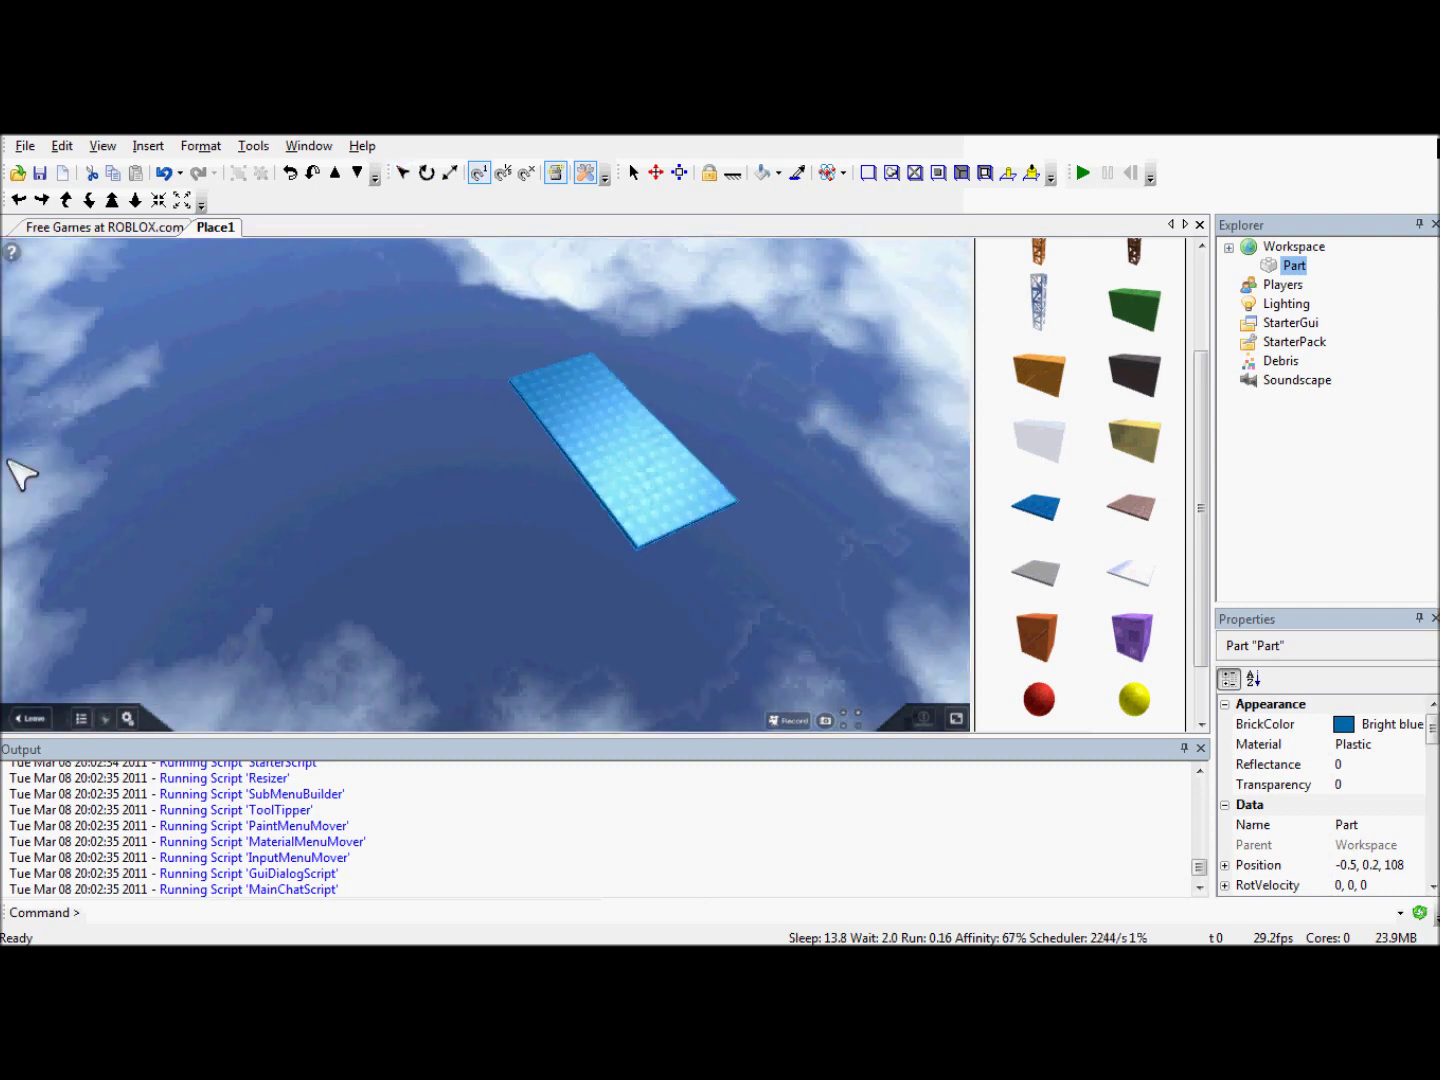
right_click_drag(444, 568, 447, 569)
scroll(491, 496, "down", 2)
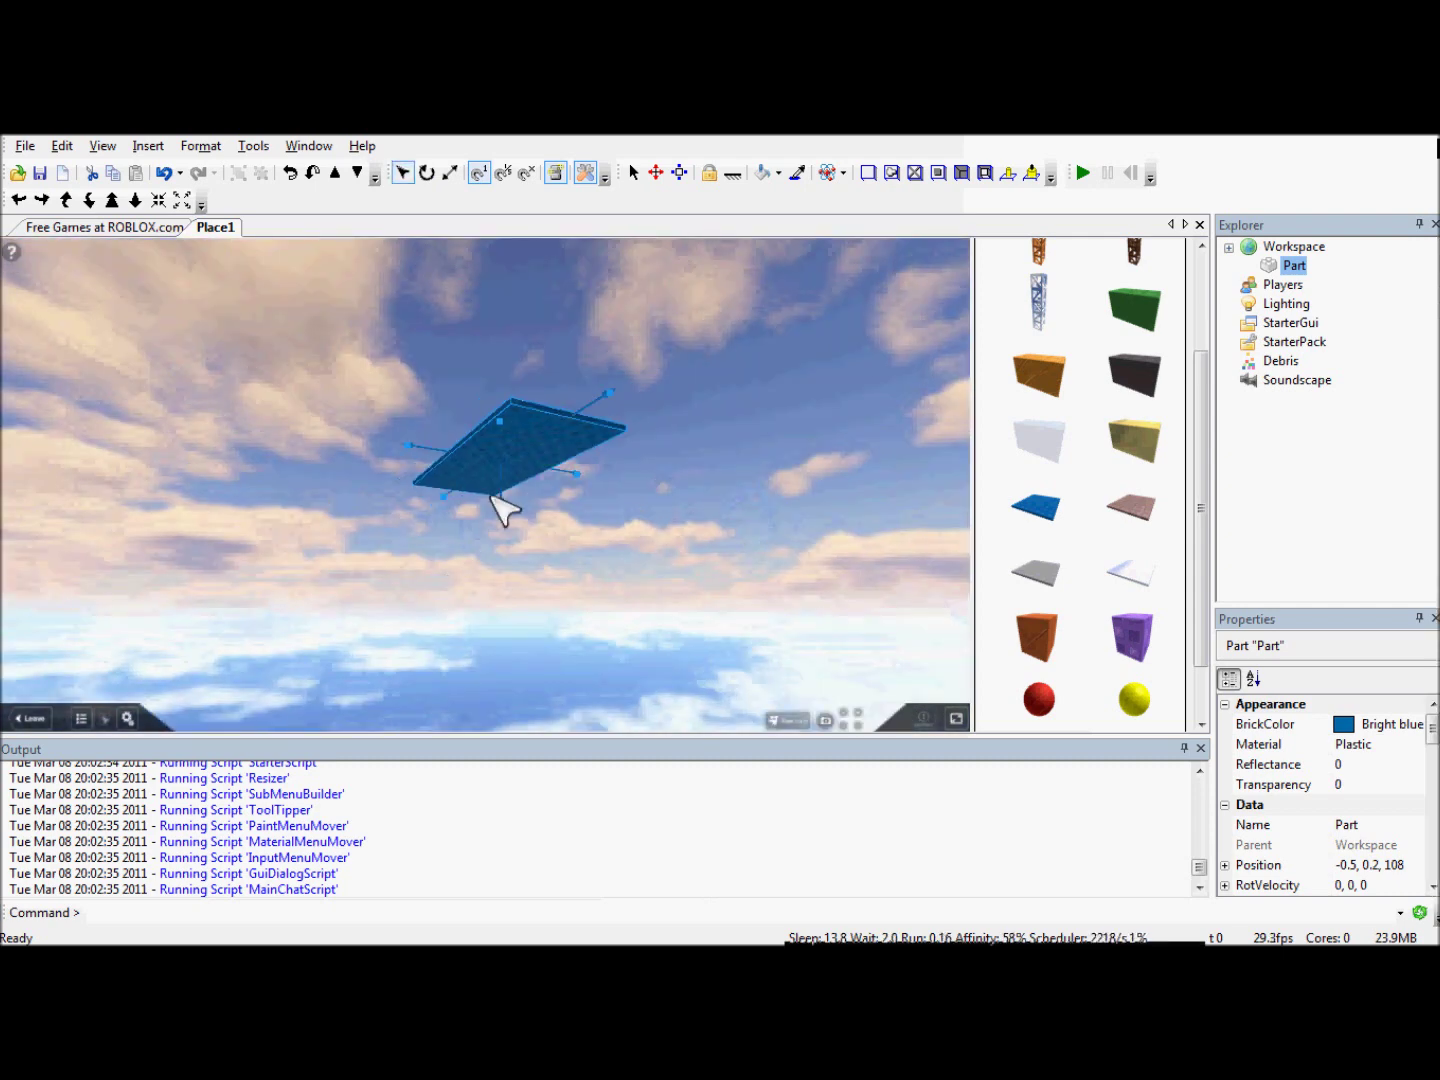
right_click_drag(498, 490, 525, 470)
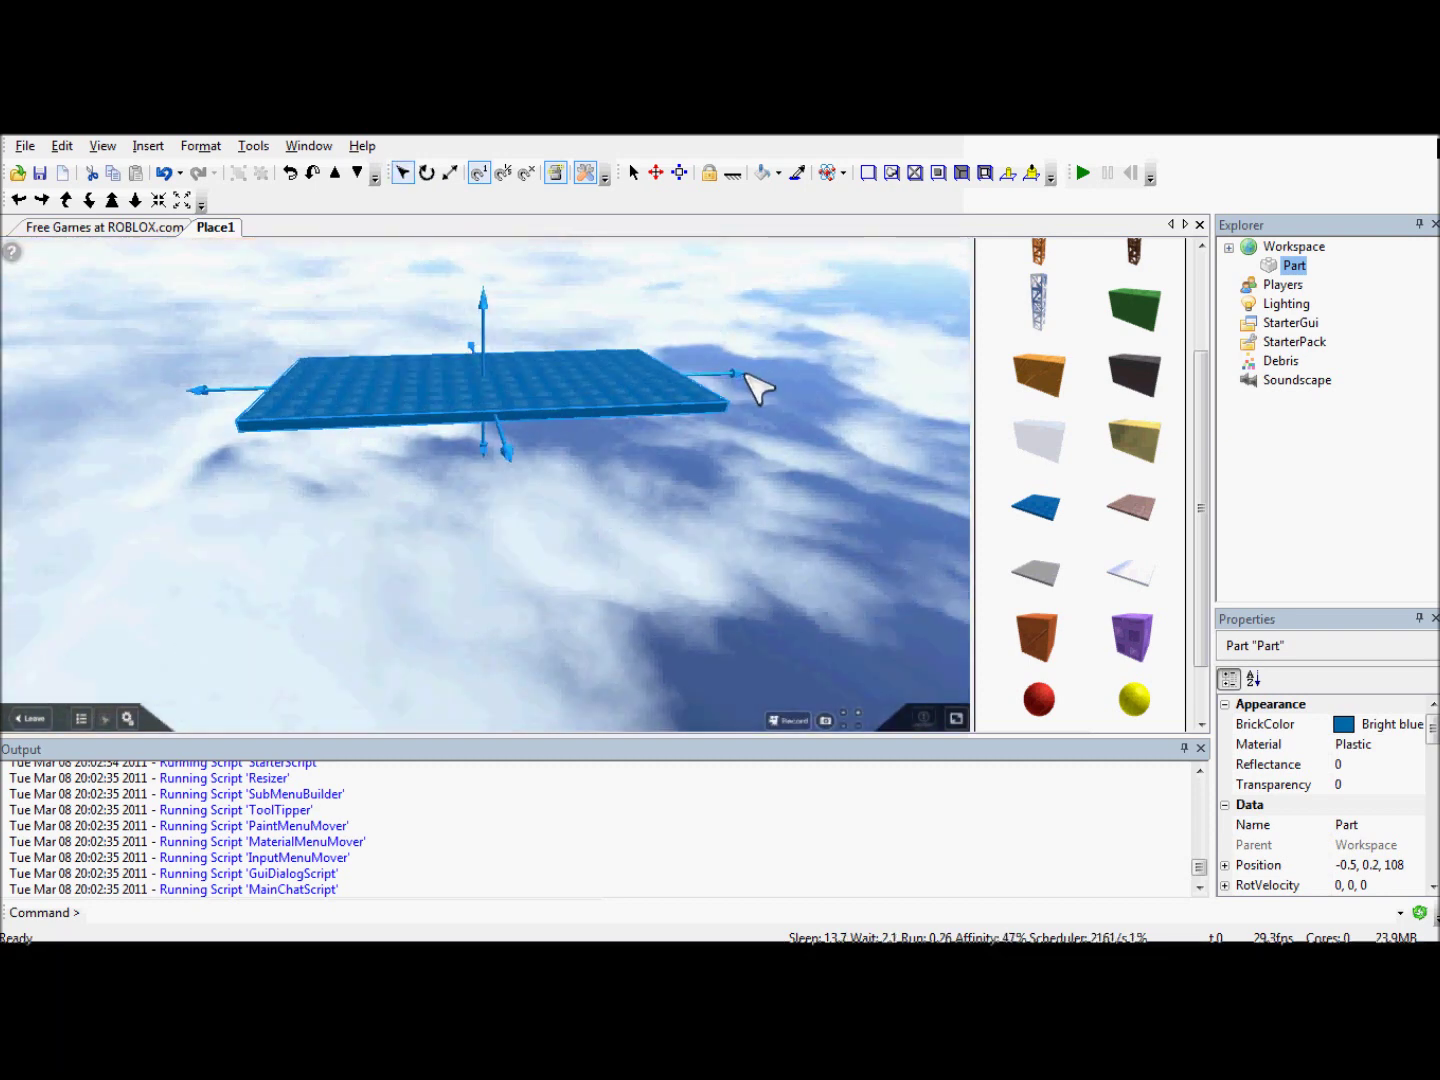
Step: Move the blue plate along the Z axis to position -0.5, 0.2, 24
left_click_drag(758, 385, 536, 462)
right_click_drag(536, 463, 575, 465)
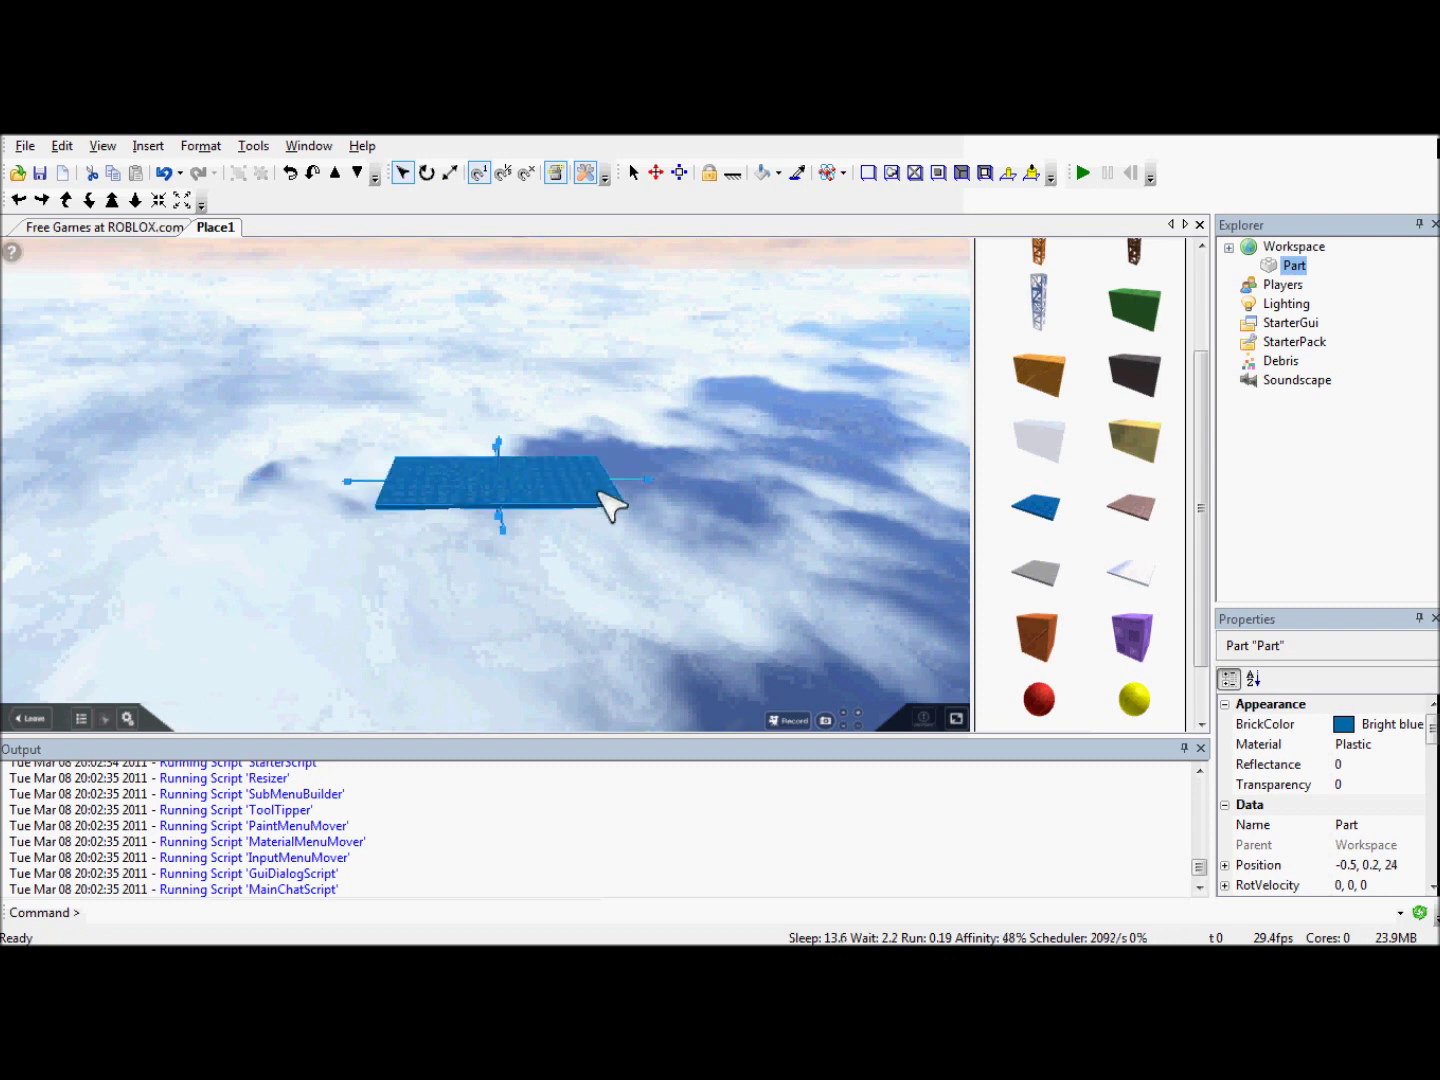
scroll(580, 477, "up", 3)
key("Escape")
Step: Try rotating the blue plate about its horizontal and vertical axes with the Rotate tool
right_click_drag(339, 329, 482, 397)
scroll(485, 341, "down", 2)
scroll(489, 363, "up", 2)
key("ctrl+1")
scroll(491, 363, "down", 2)
scroll(491, 363, "down", 1)
left_click(428, 175)
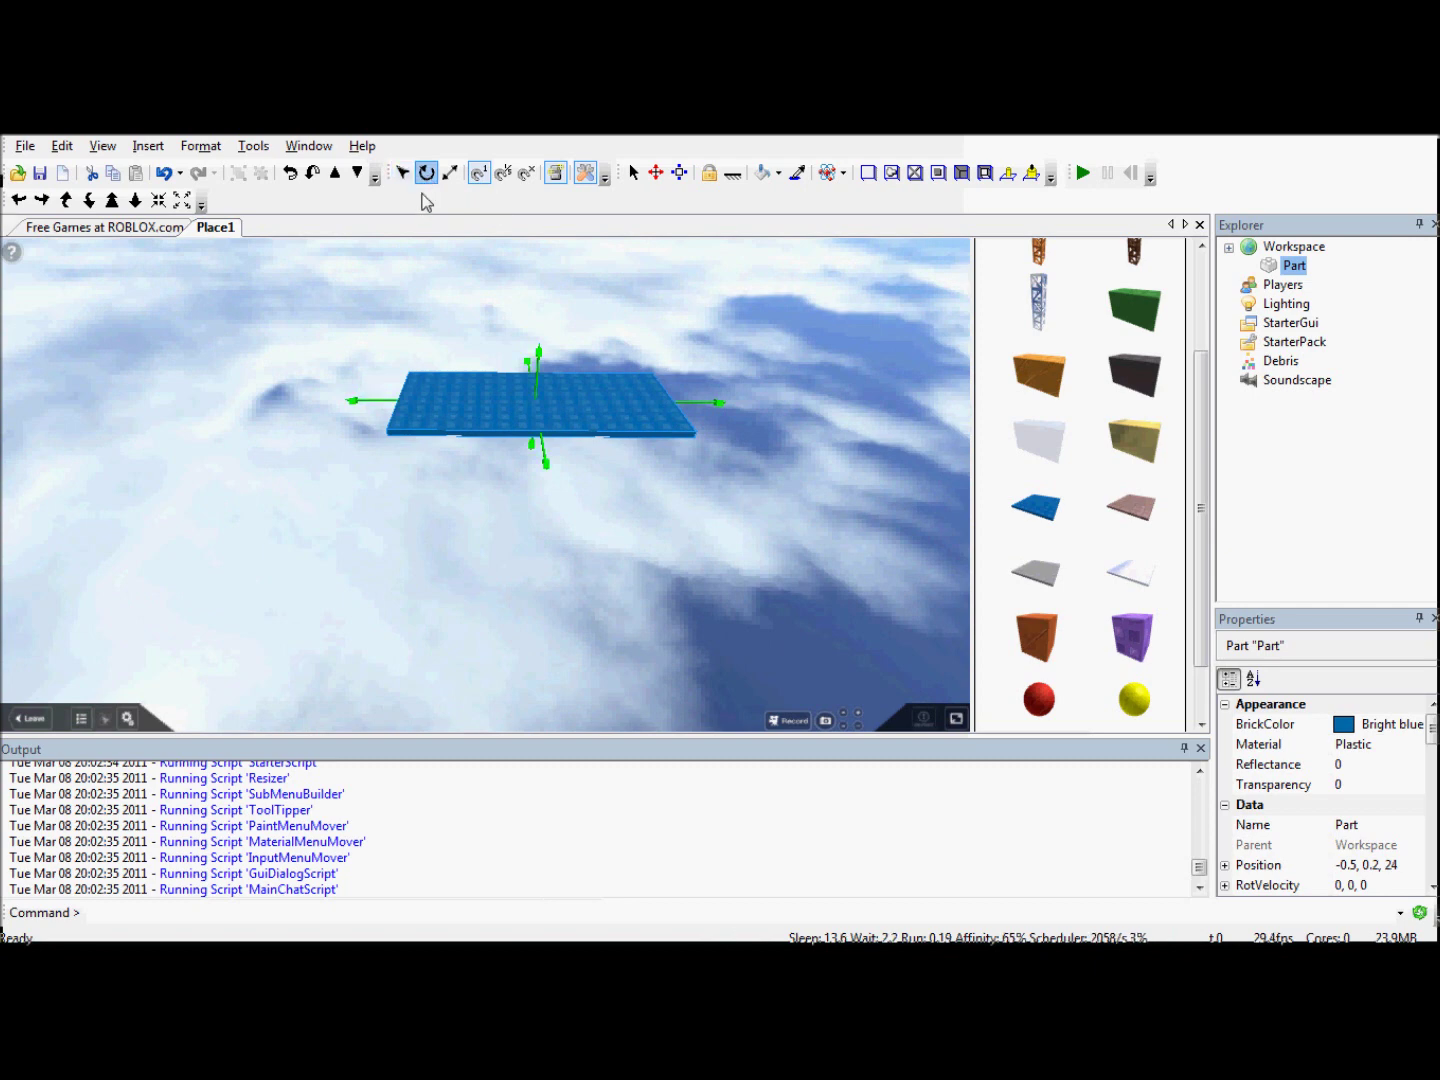
right_click_drag(470, 356, 655, 483)
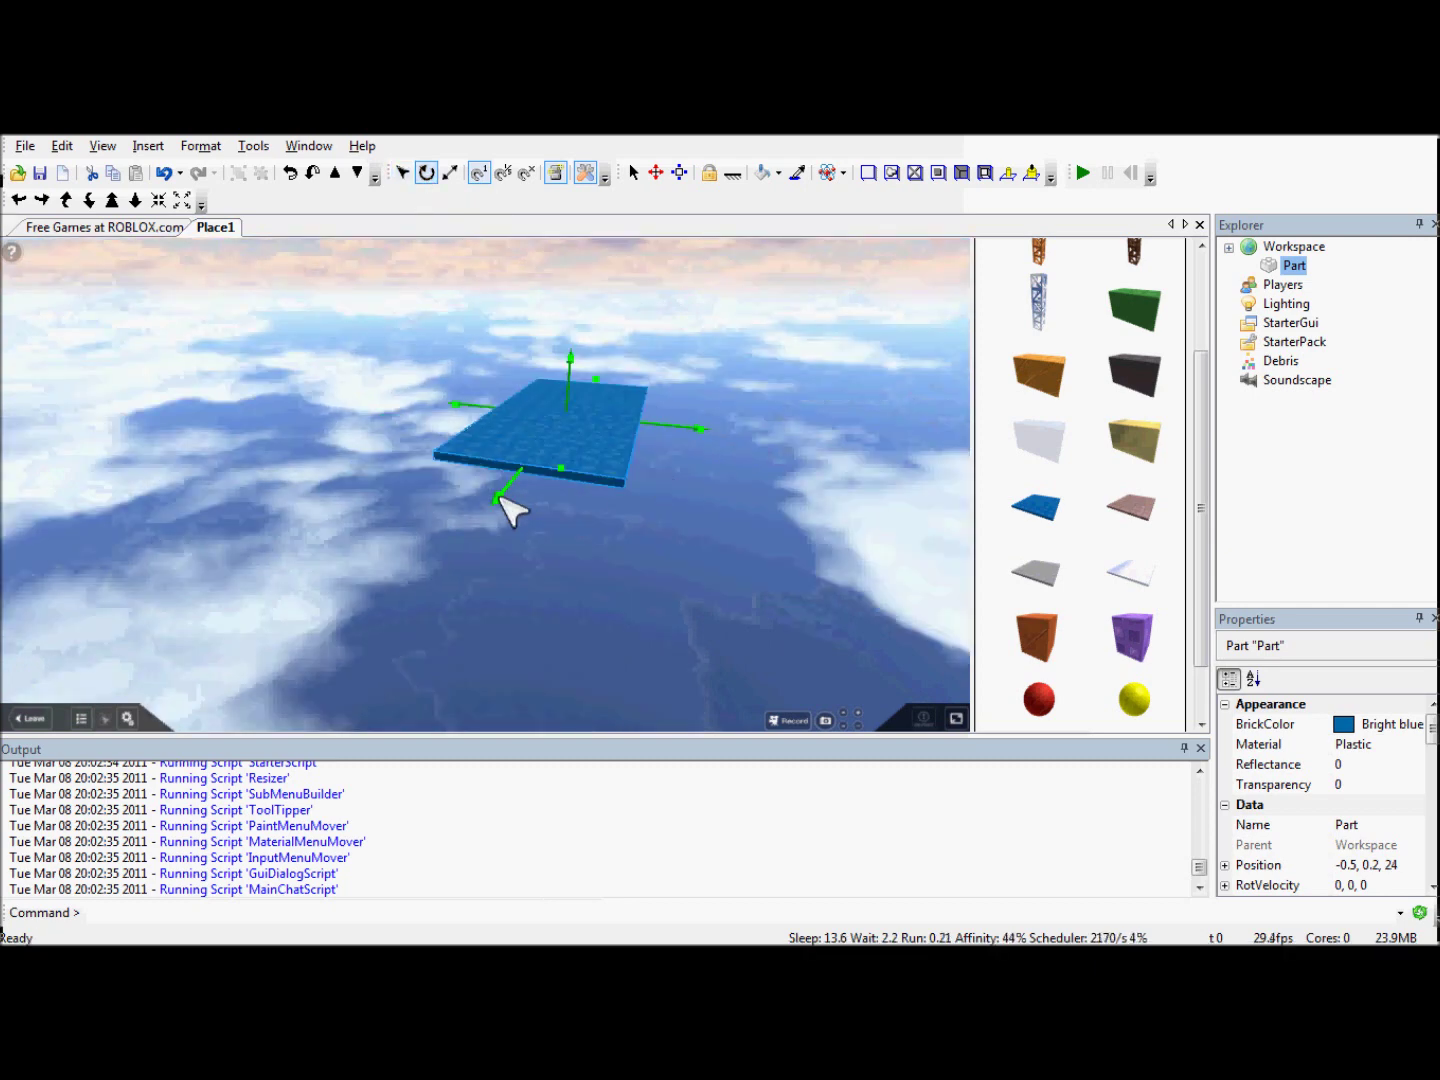
left_click_drag(499, 498, 893, 426)
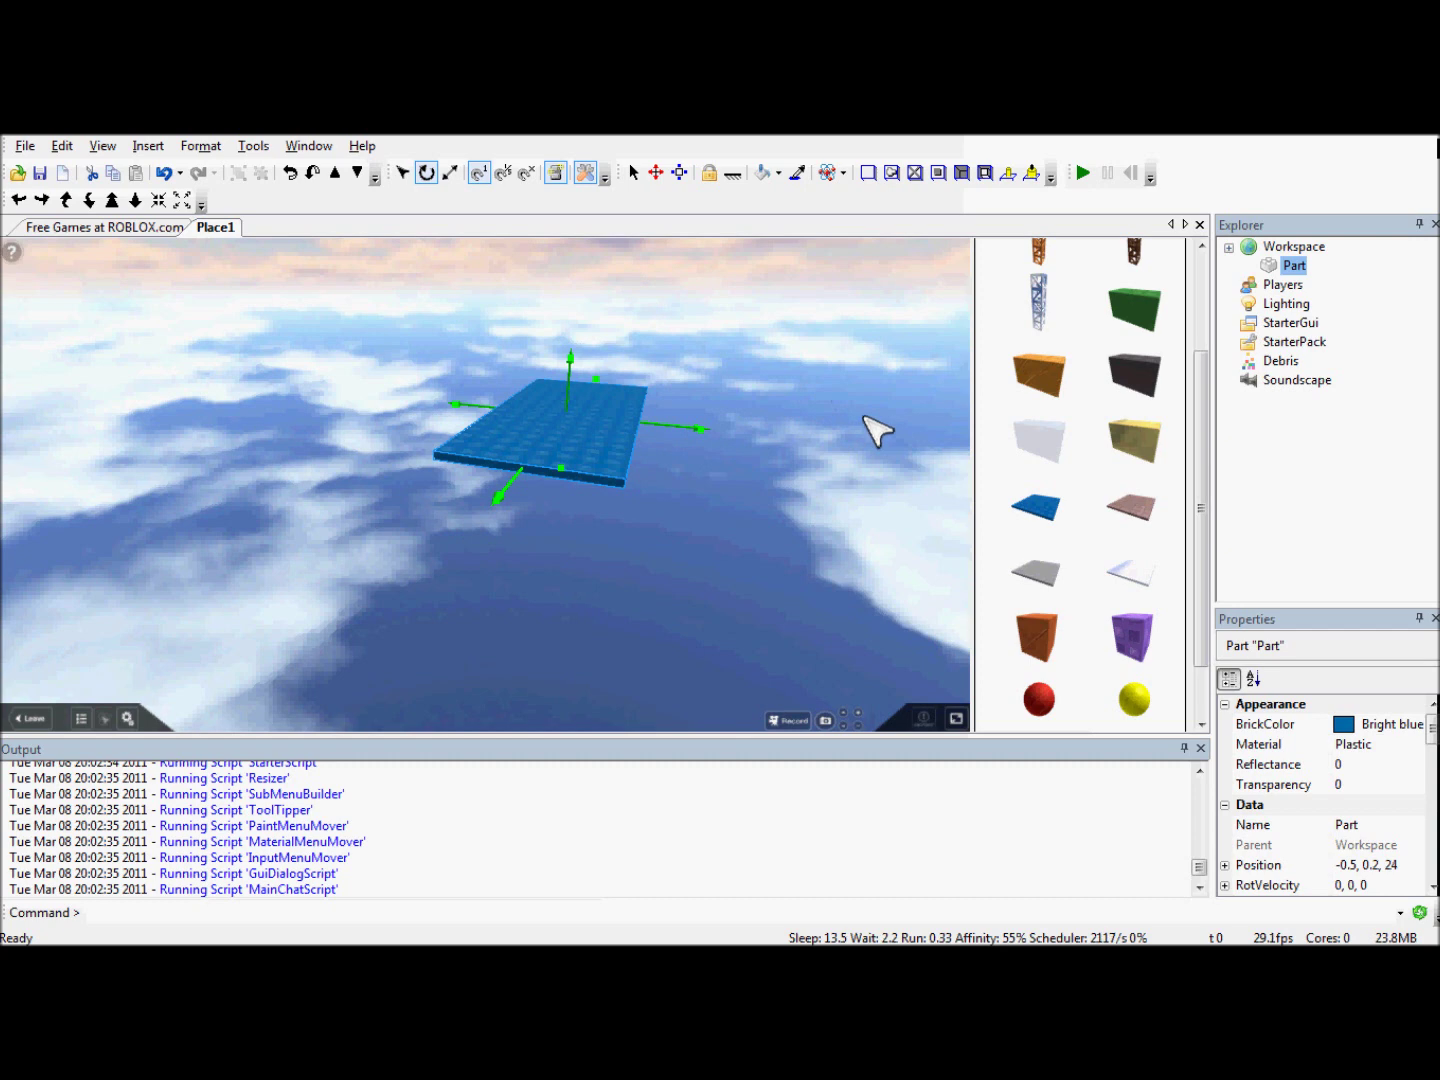
right_click_drag(743, 441, 681, 450)
left_click_drag(502, 350, 487, 404)
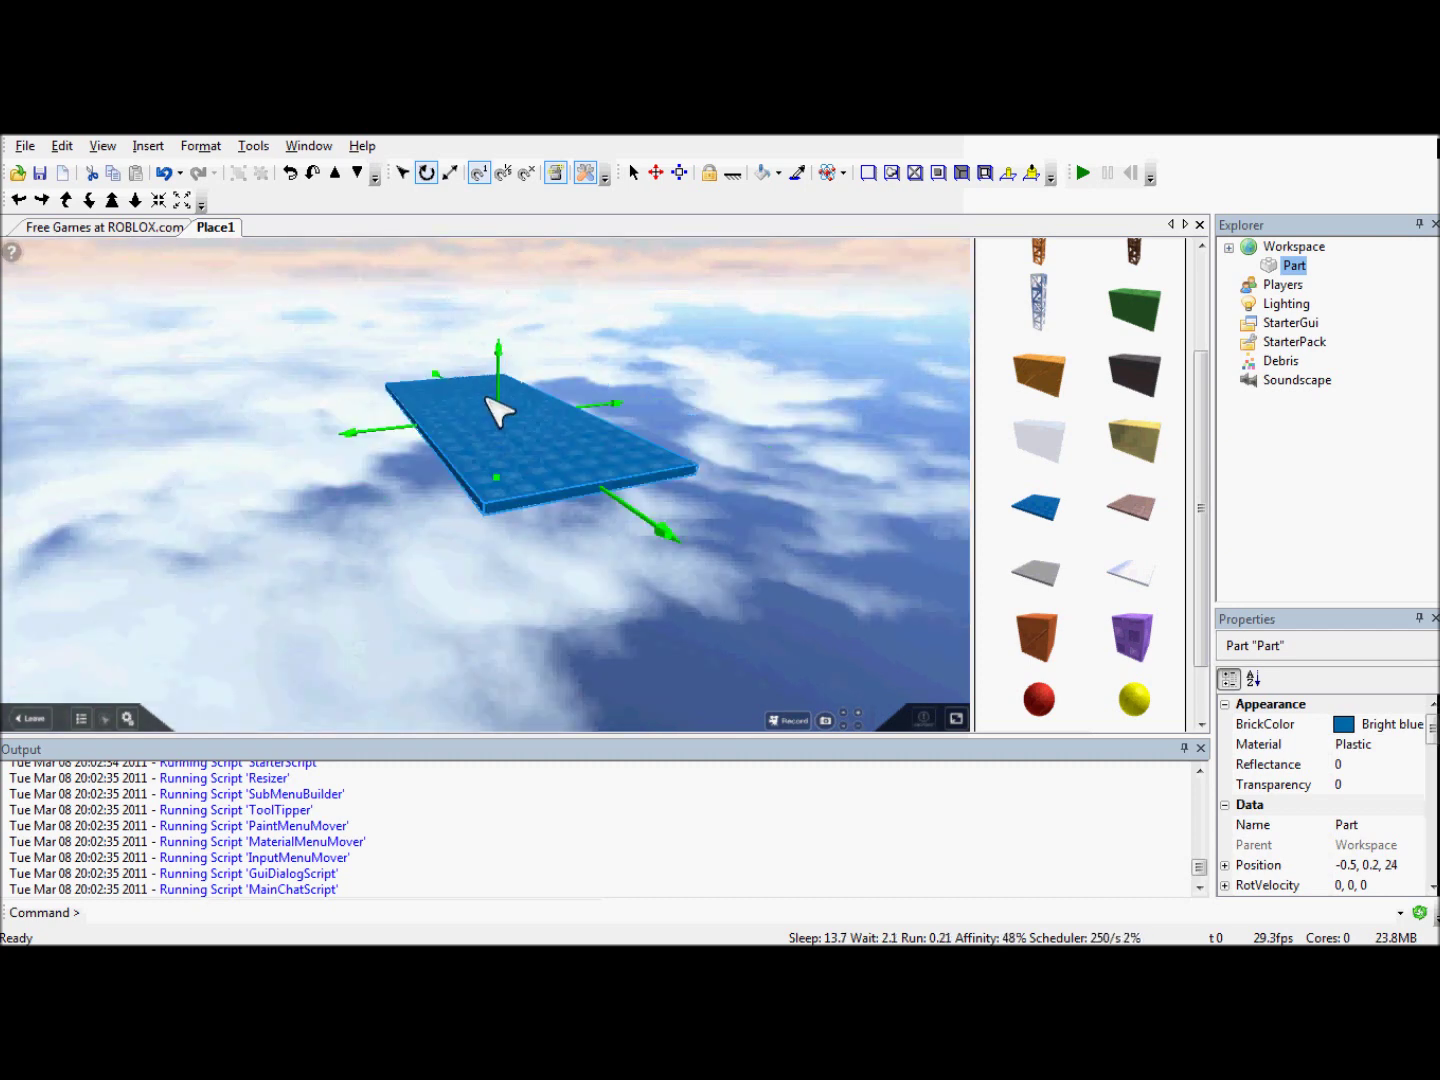
Step: Tilt the blue plate steeply about its long axis and turn it further
left_click_drag(660, 543, 807, 661)
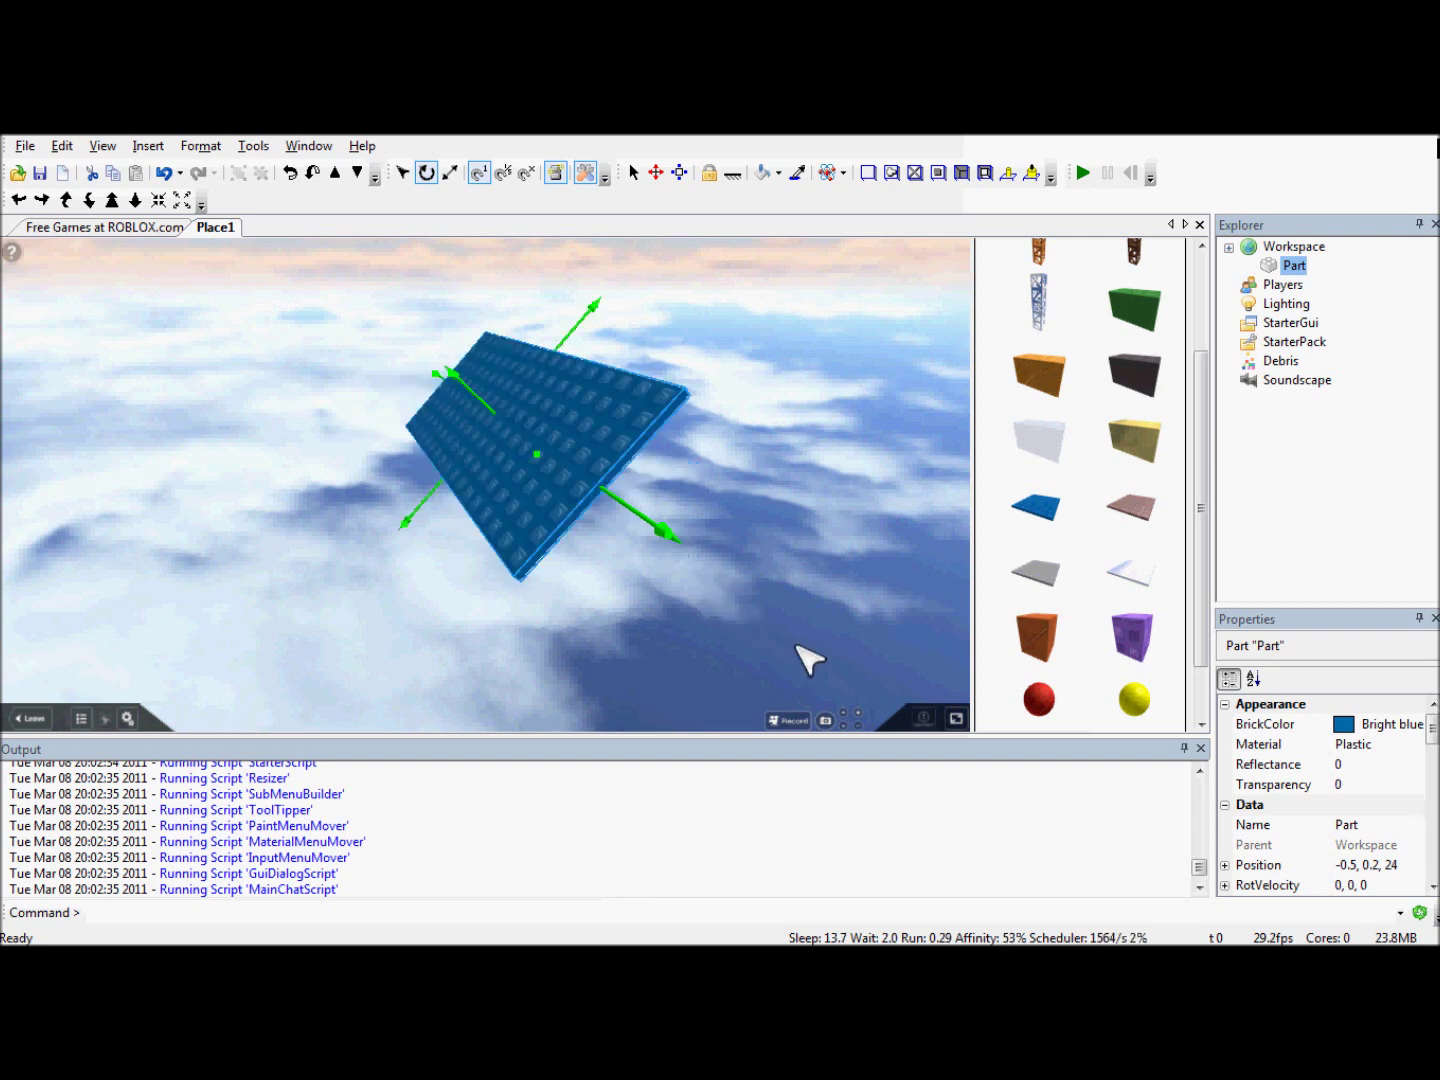
left_click_drag(597, 305, 608, 260)
right_click_drag(598, 326, 520, 366)
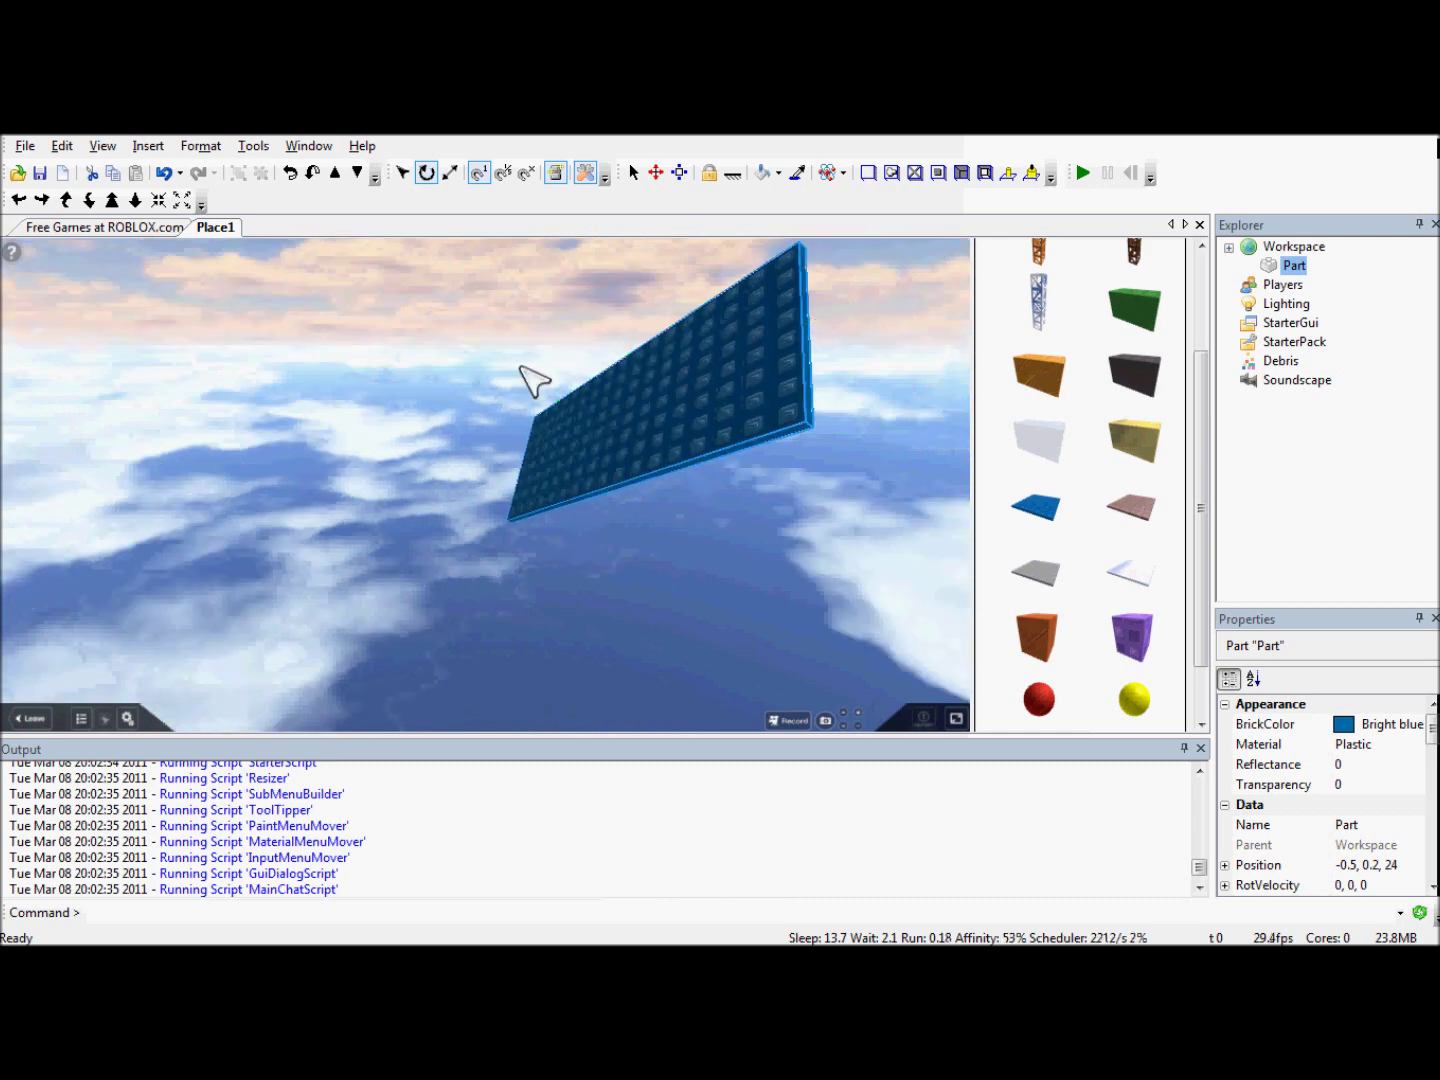
Step: Delete the rotated plate and insert a new flat blue plate from the toolbox
left_click(368, 391)
left_click(715, 366)
left_click_drag(568, 390, 635, 440)
key("Delete")
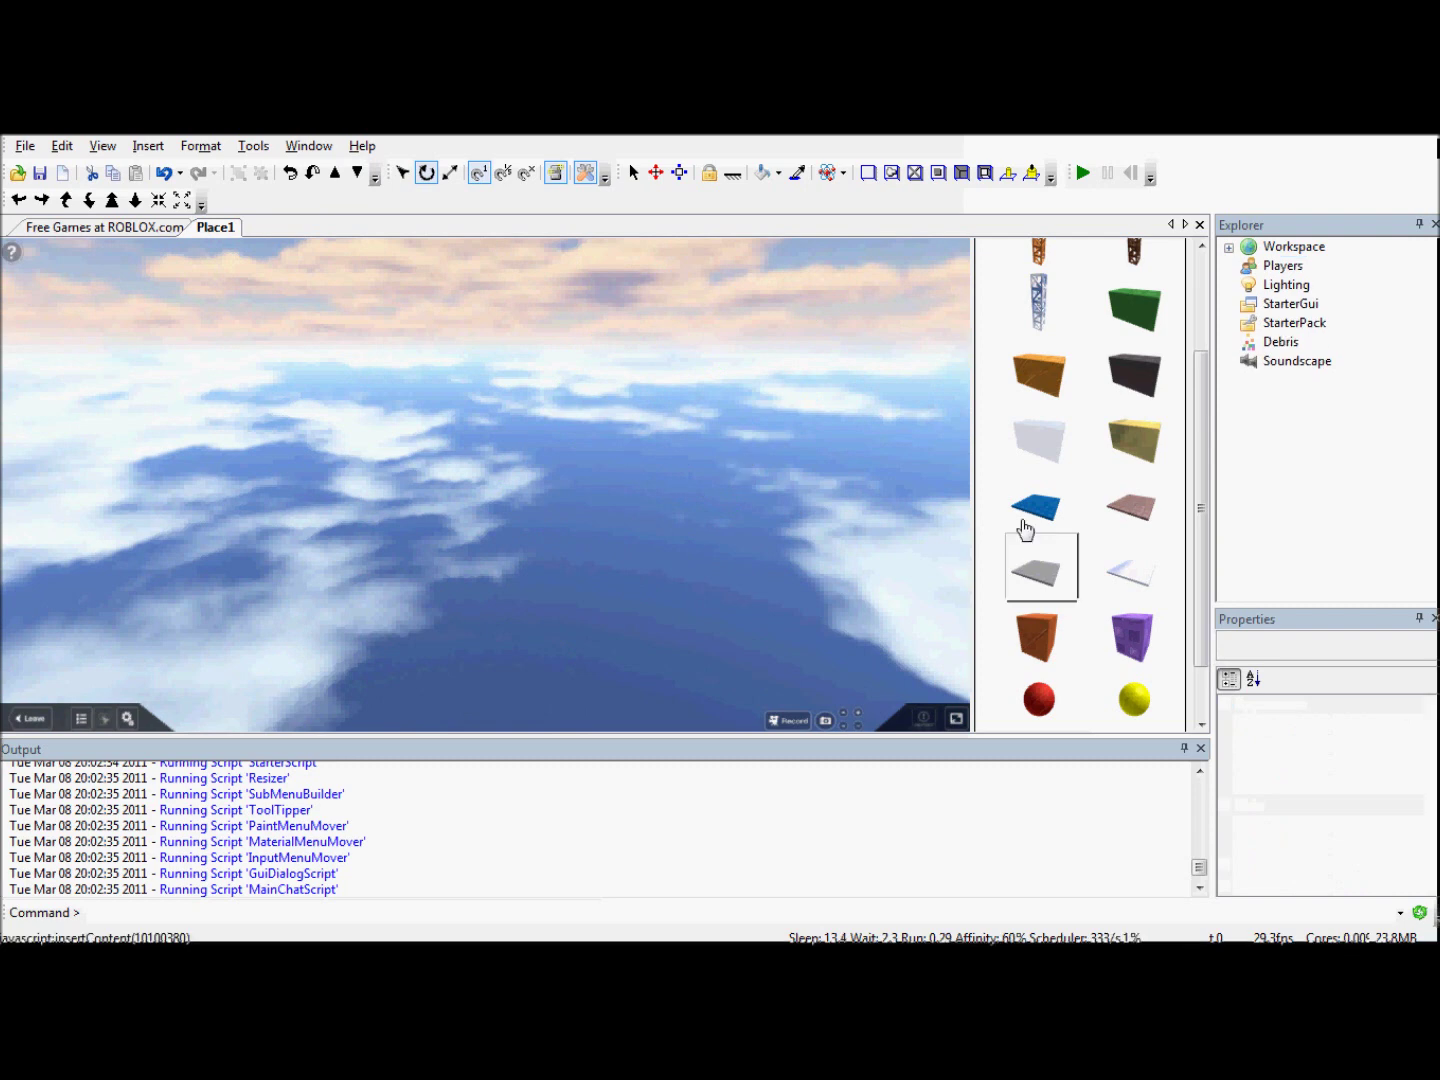
left_click(1025, 518)
scroll(491, 284, "down", 3)
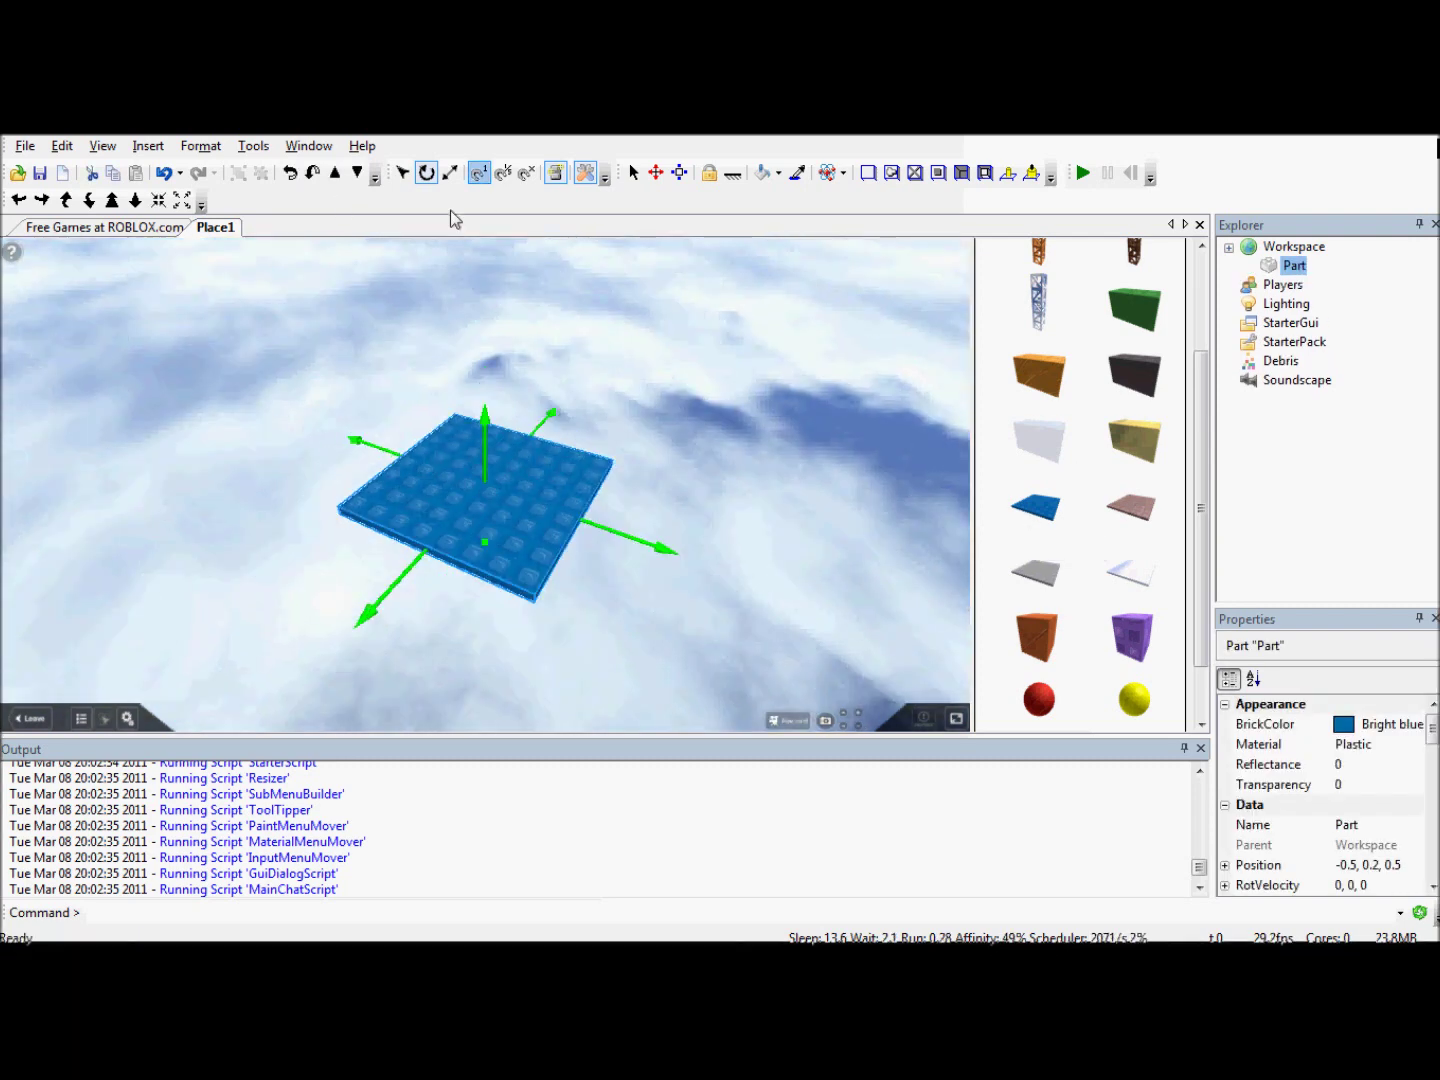
Step: Using the Resize tool, stretch the new blue plate upward into a tall block, and flatten it to plate thickness again
left_click(451, 176)
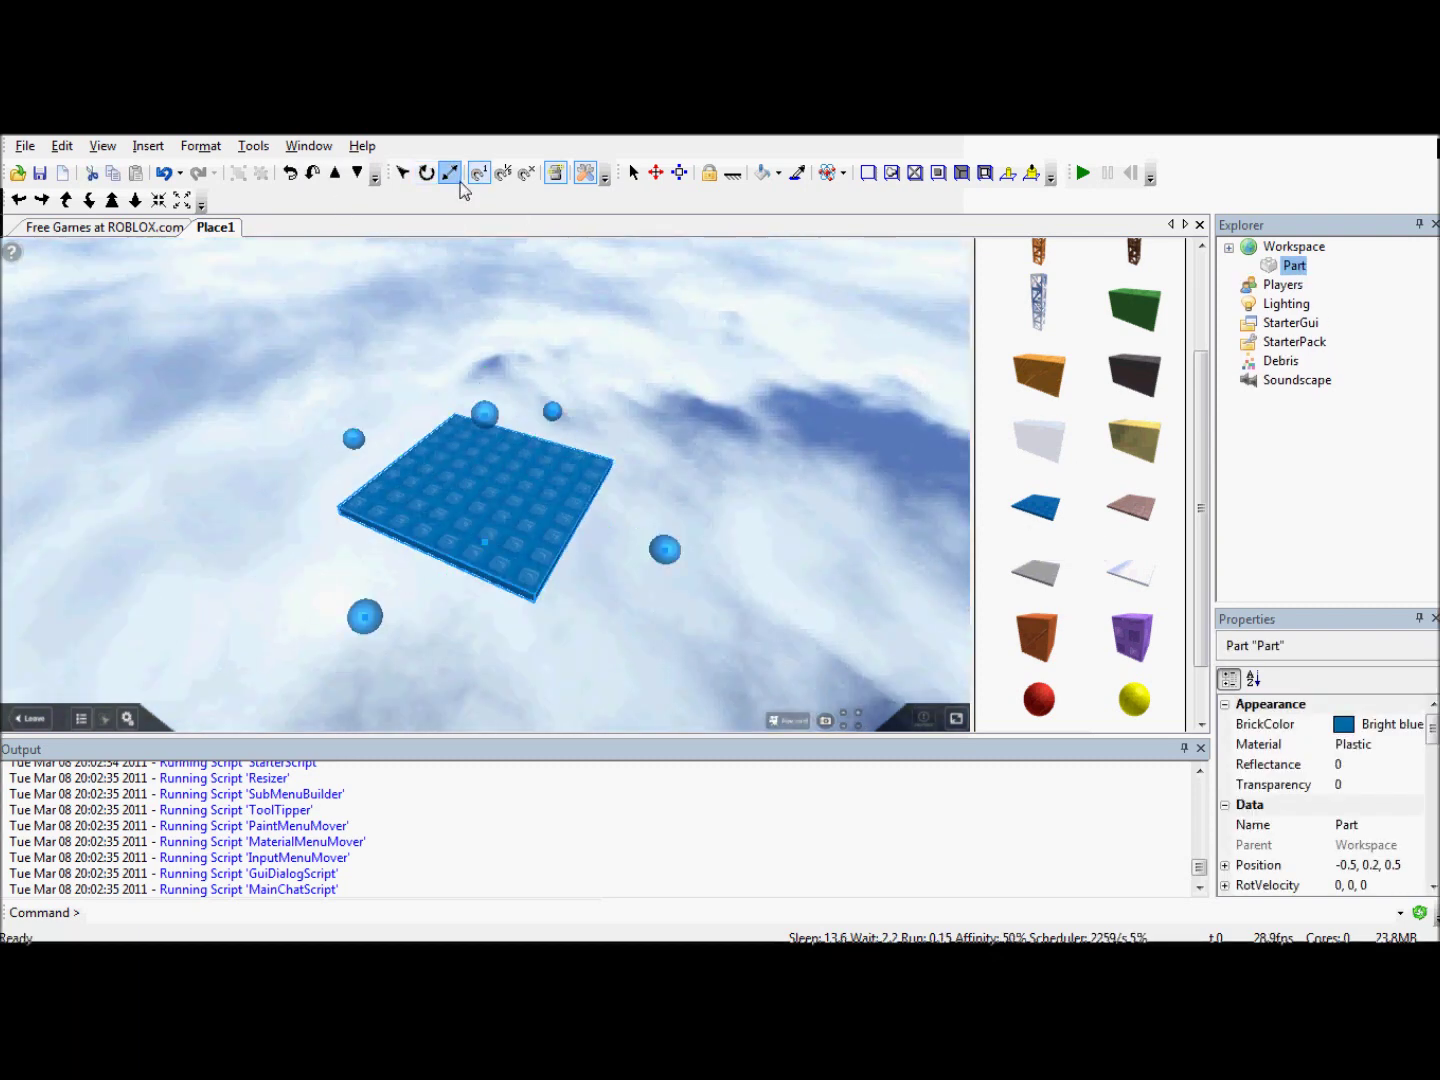
right_click_drag(661, 467, 554, 546)
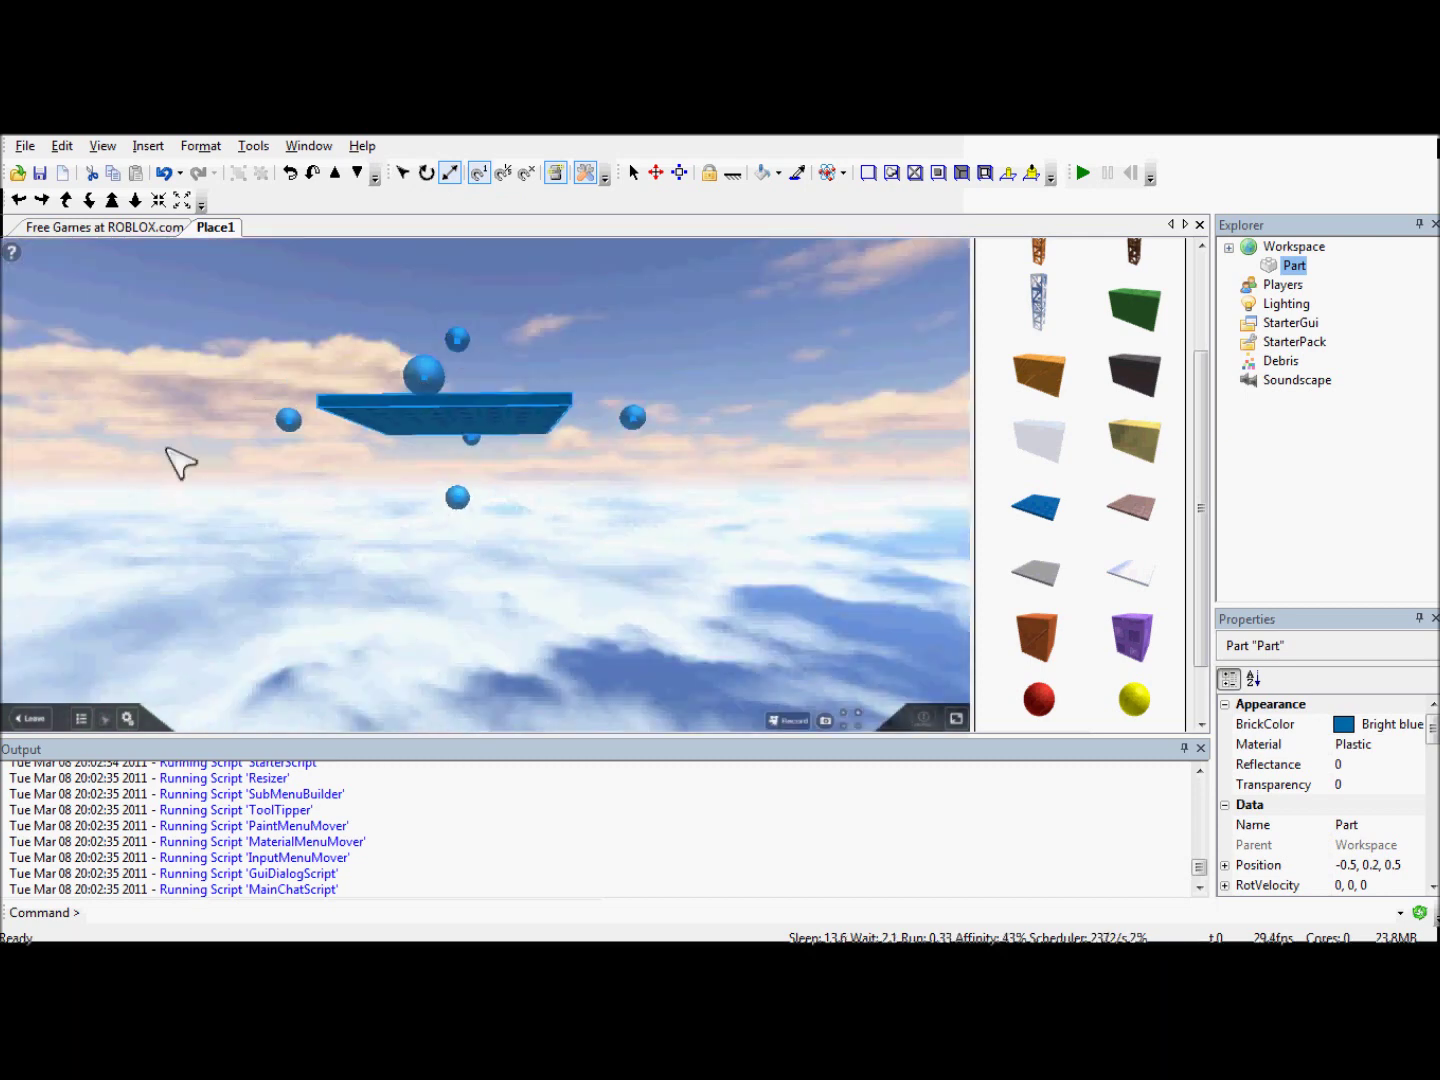
right_click_drag(665, 430, 685, 530)
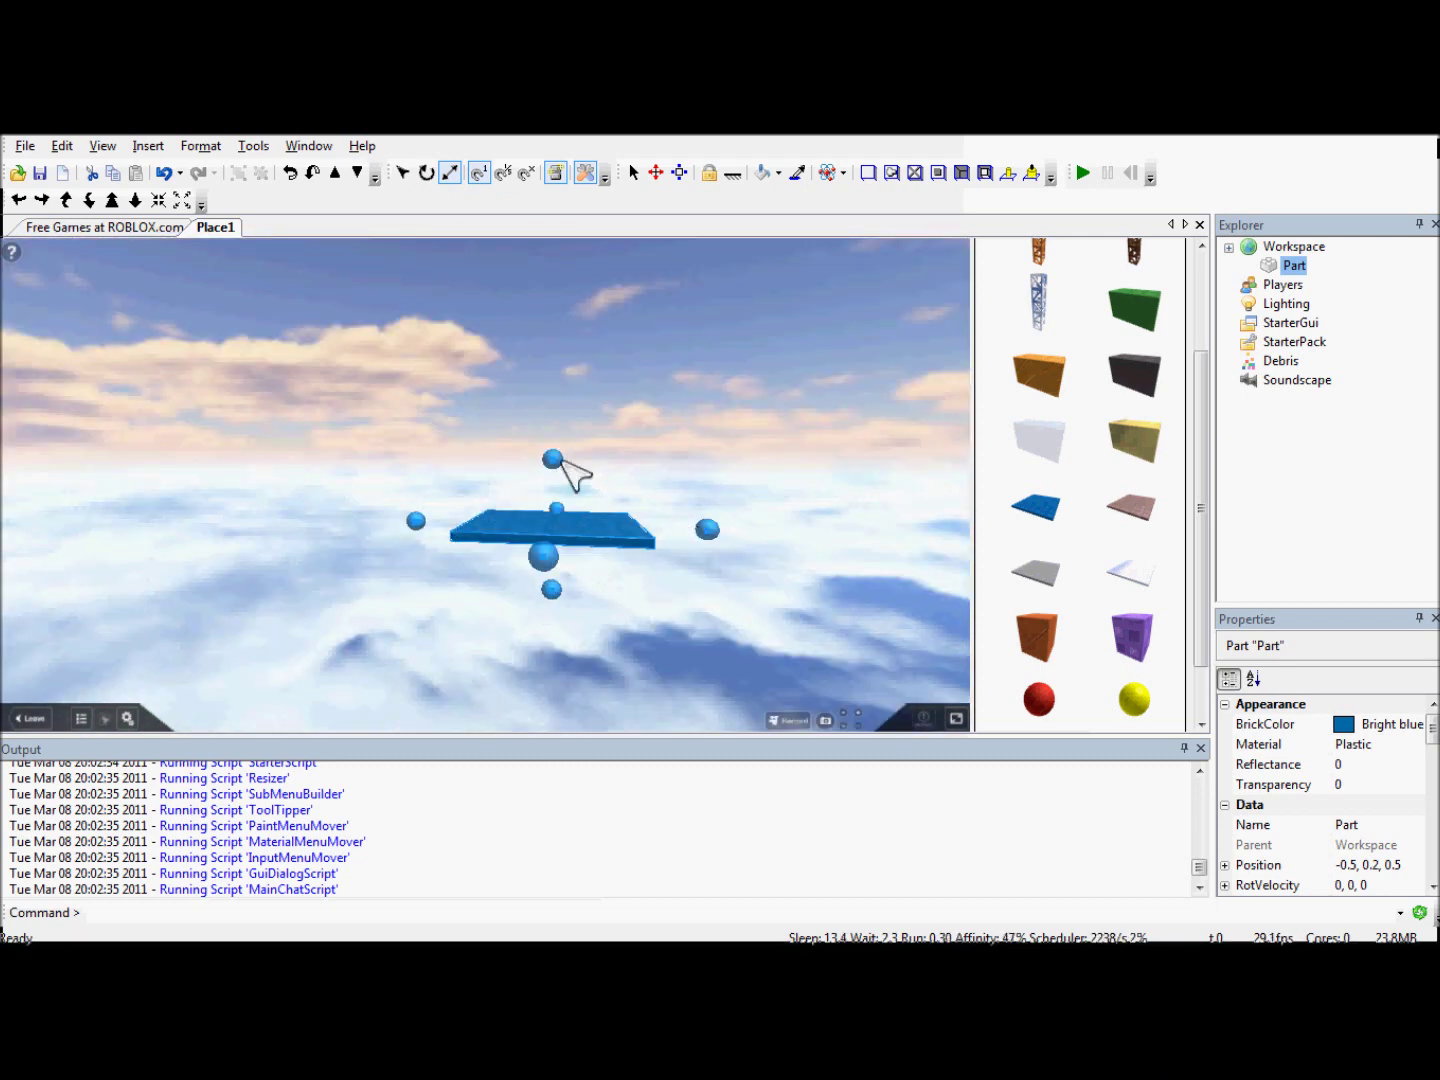
left_click_drag(552, 459, 553, 310)
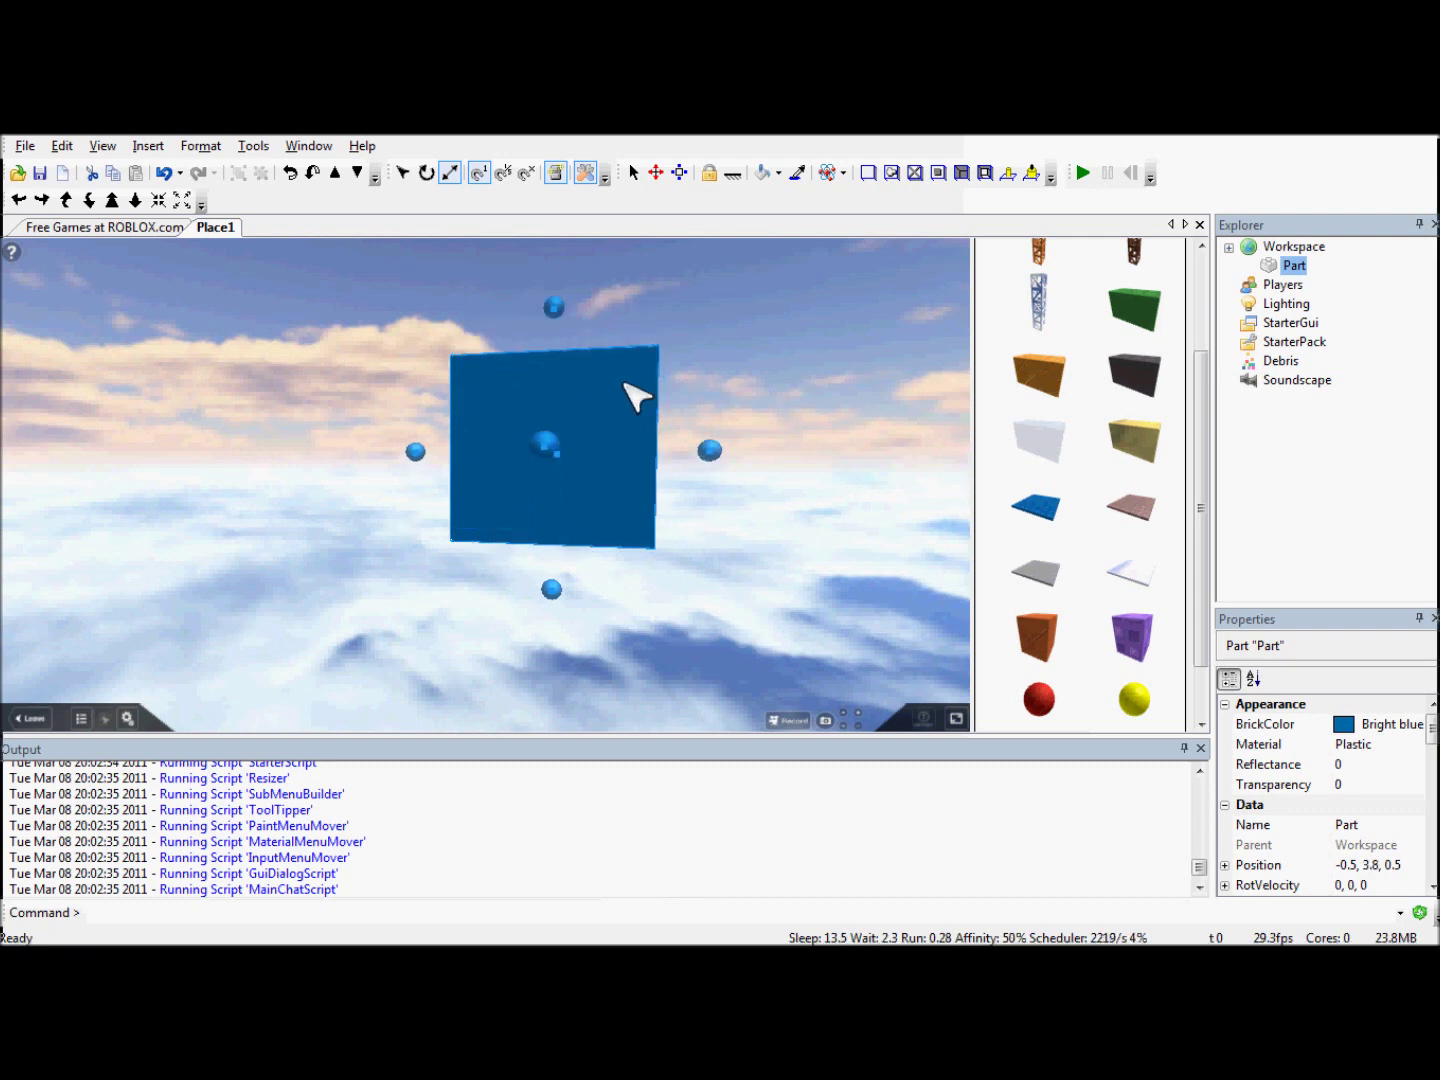
right_click_drag(513, 460, 537, 482)
left_click_drag(536, 482, 740, 478)
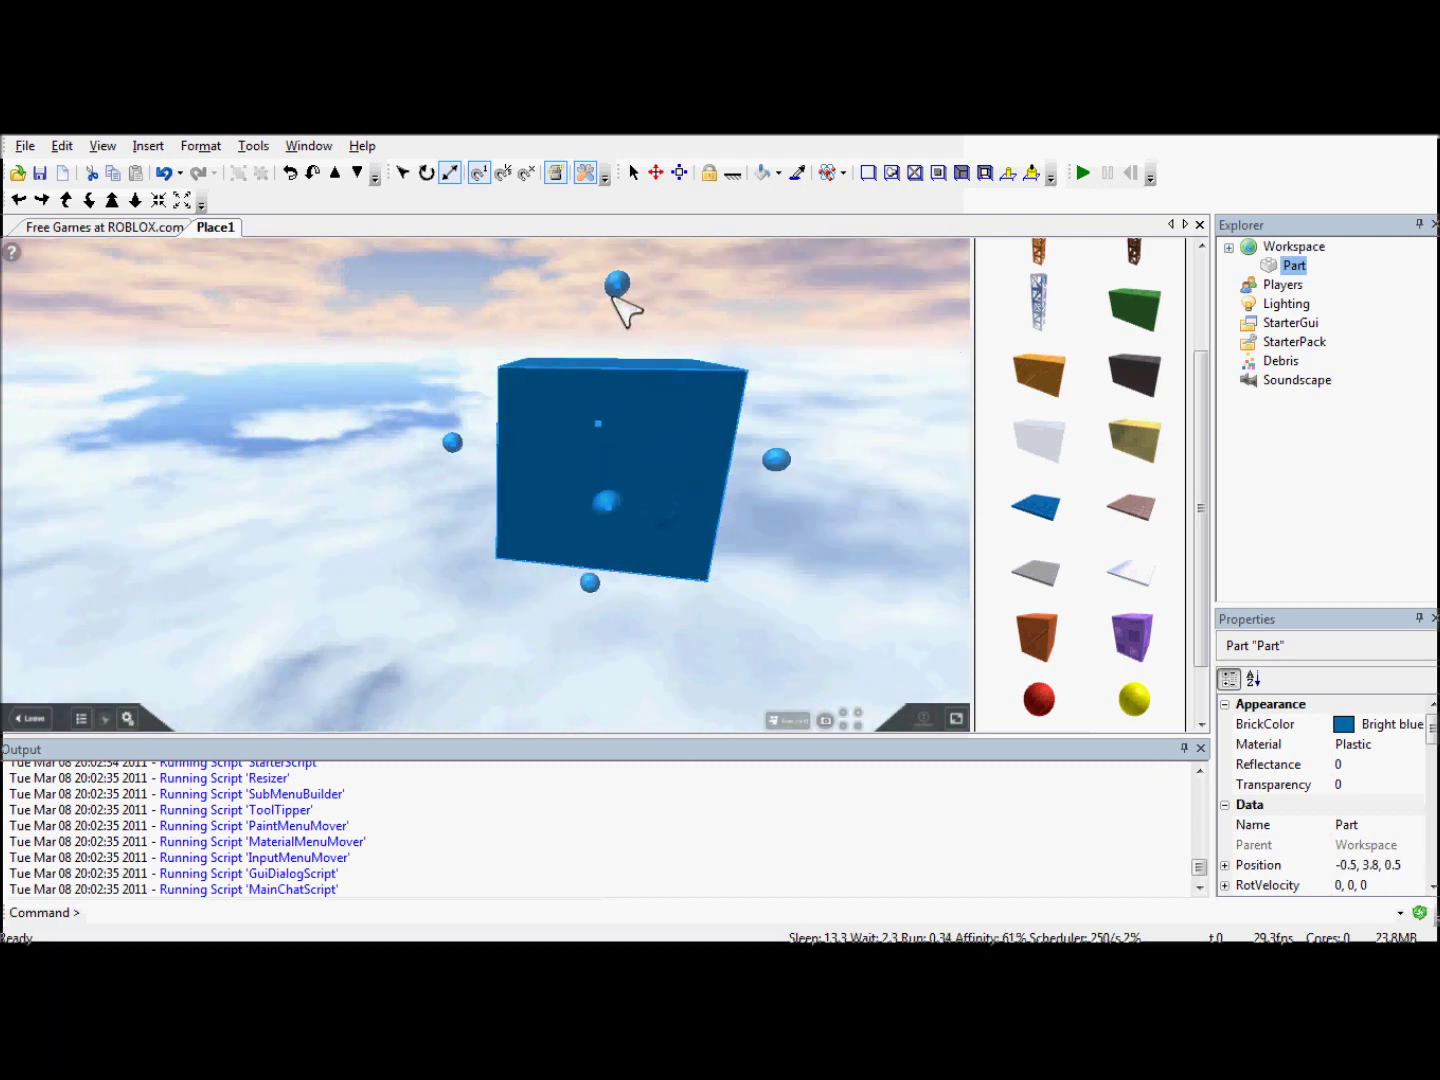
left_click_drag(620, 301, 550, 479)
Step: Extend the flat blue plate along the X and Z axes into a large baseplate centred at 27.5, 0.2, 26.5
left_click_drag(454, 537, 163, 413)
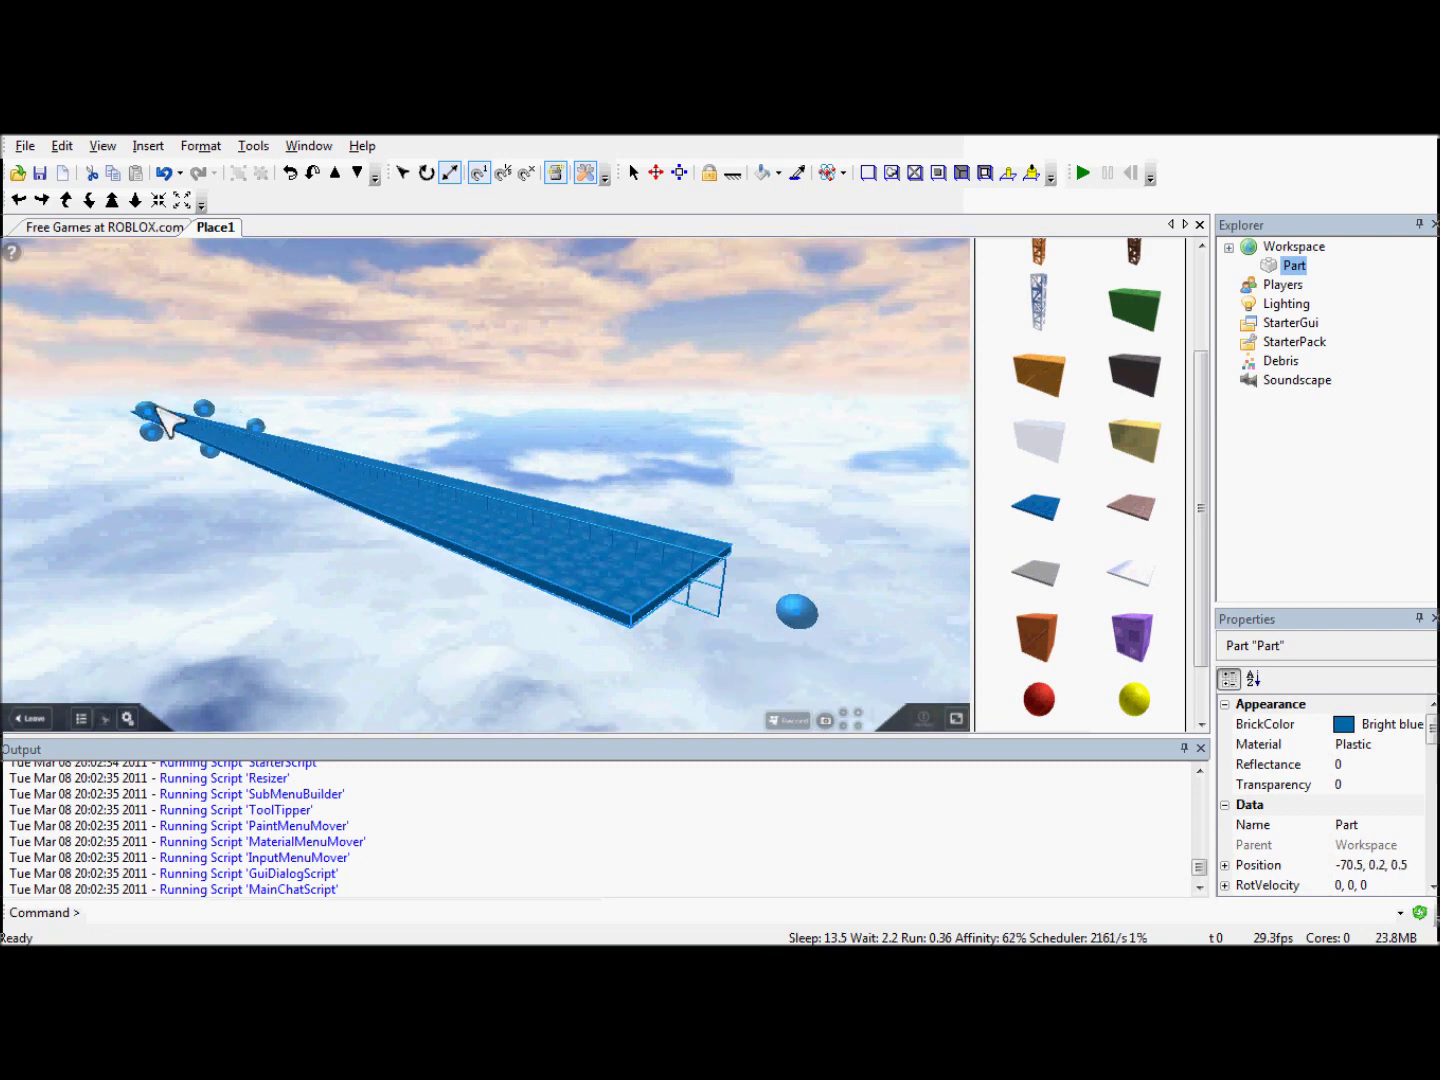
left_click_drag(775, 607, 777, 373)
left_click_drag(683, 361, 781, 311)
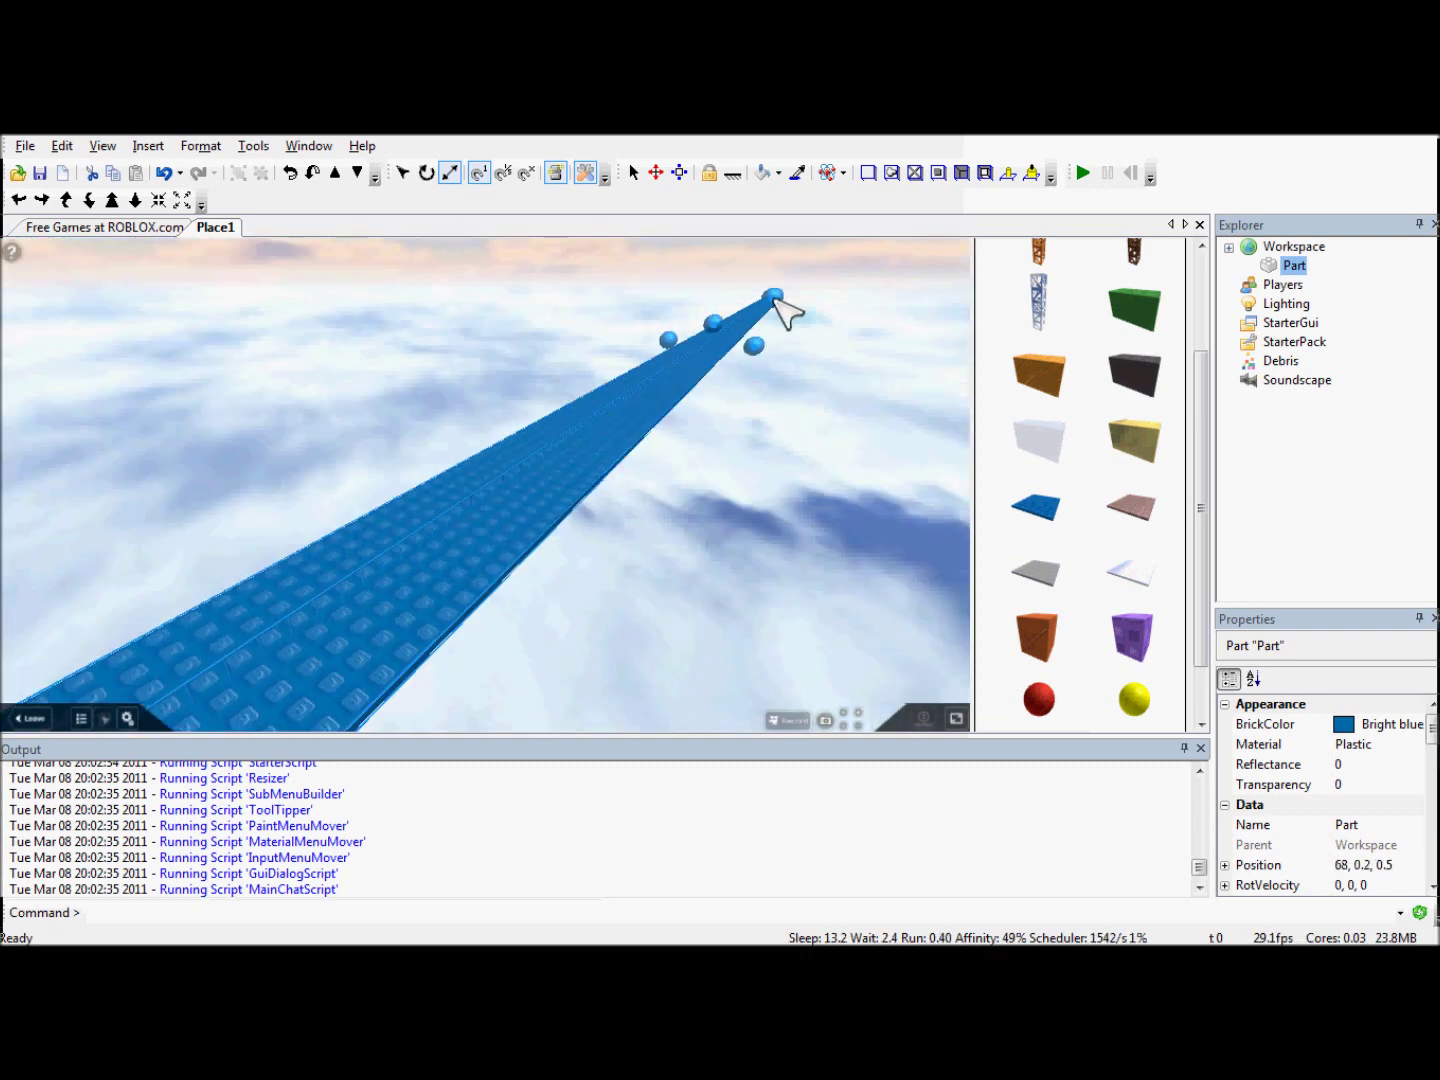
left_click_drag(589, 380, 440, 364)
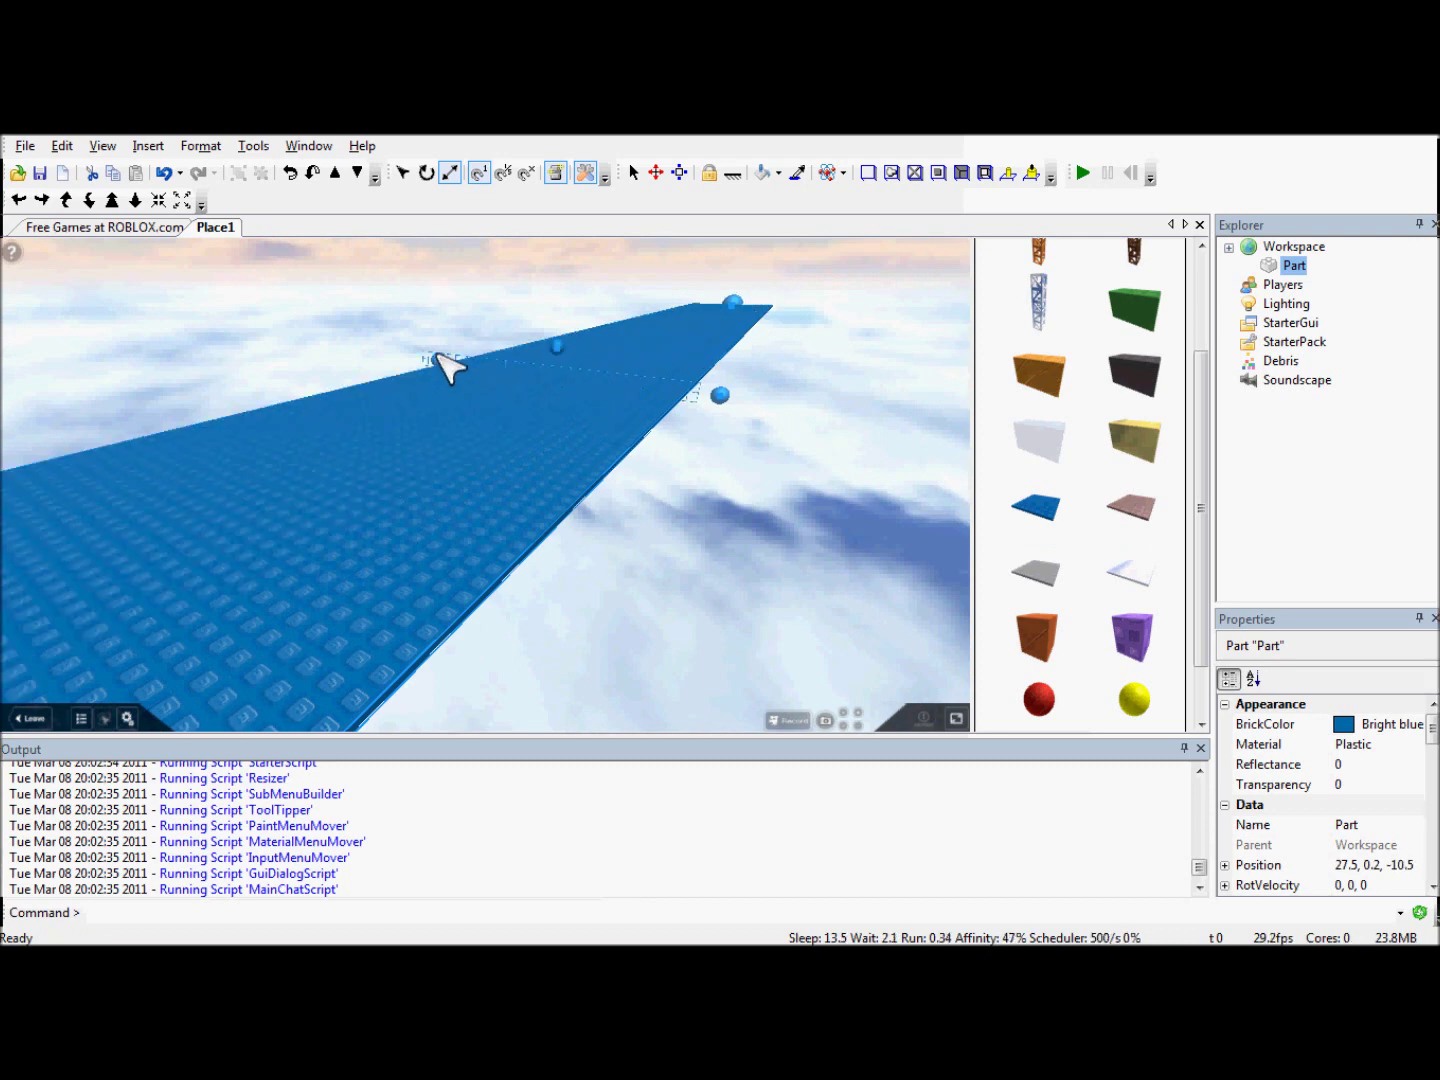
left_click_drag(731, 409, 70, 344)
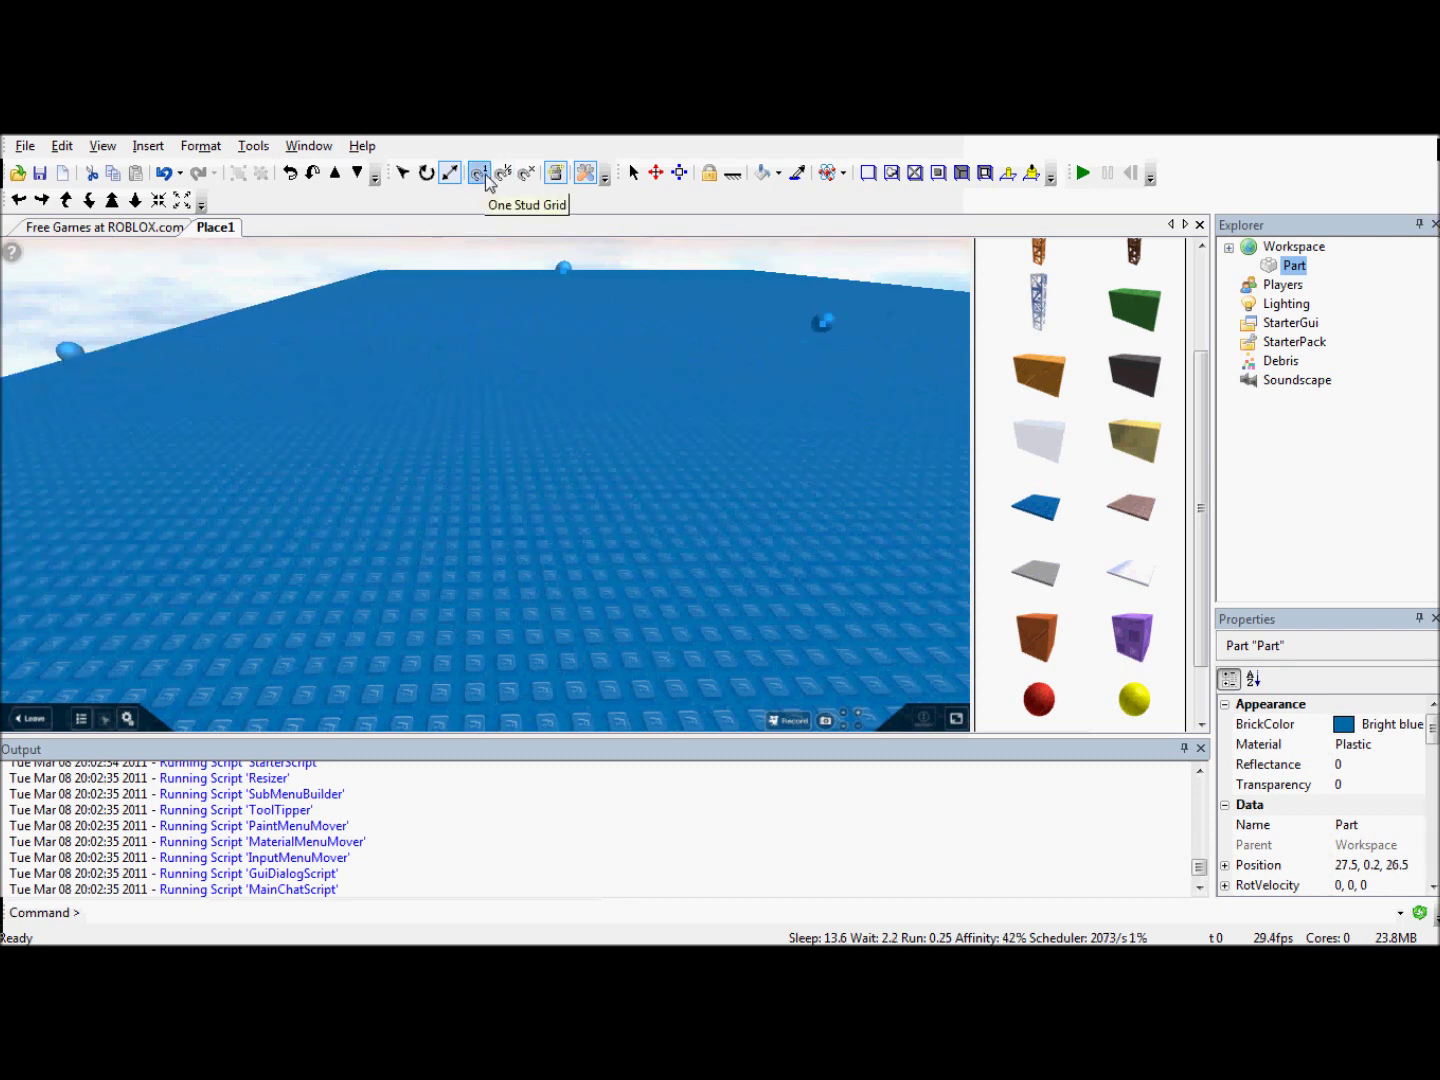
Step: Examine the enlarged blue baseplate from different angles and distances
scroll(620, 420, "down", 4)
scroll(620, 421, "up", 1)
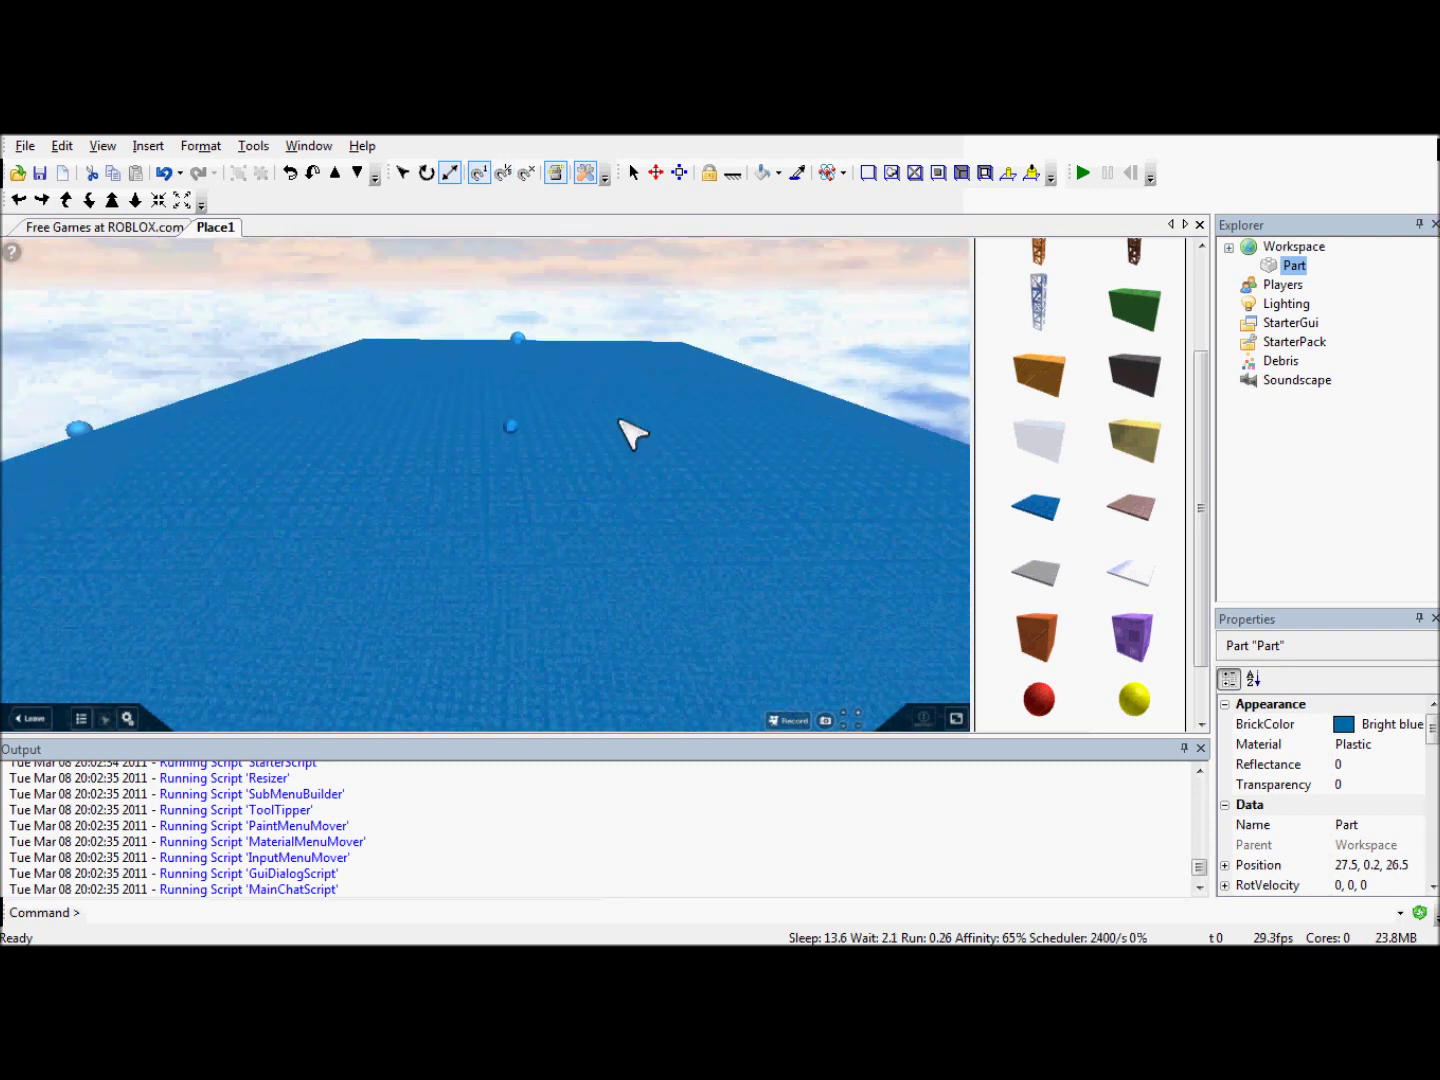
scroll(620, 420, "up", 1)
right_click_drag(620, 420, 620, 421)
scroll(620, 421, "up", 1)
key("a")
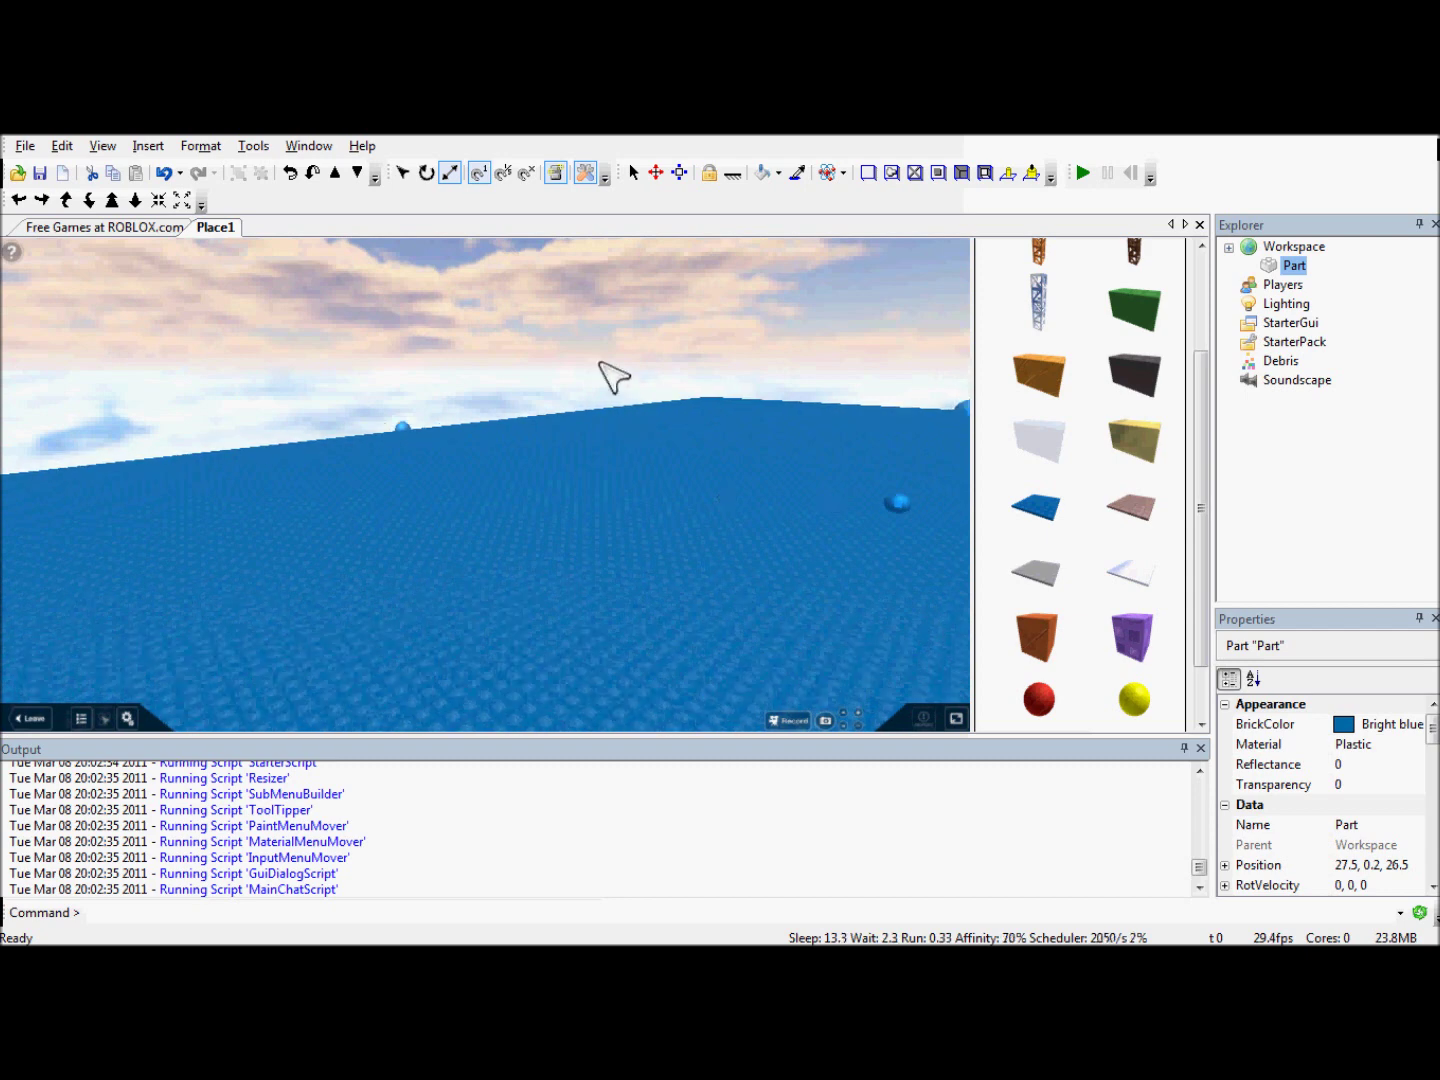
scroll(604, 364, "up", 1)
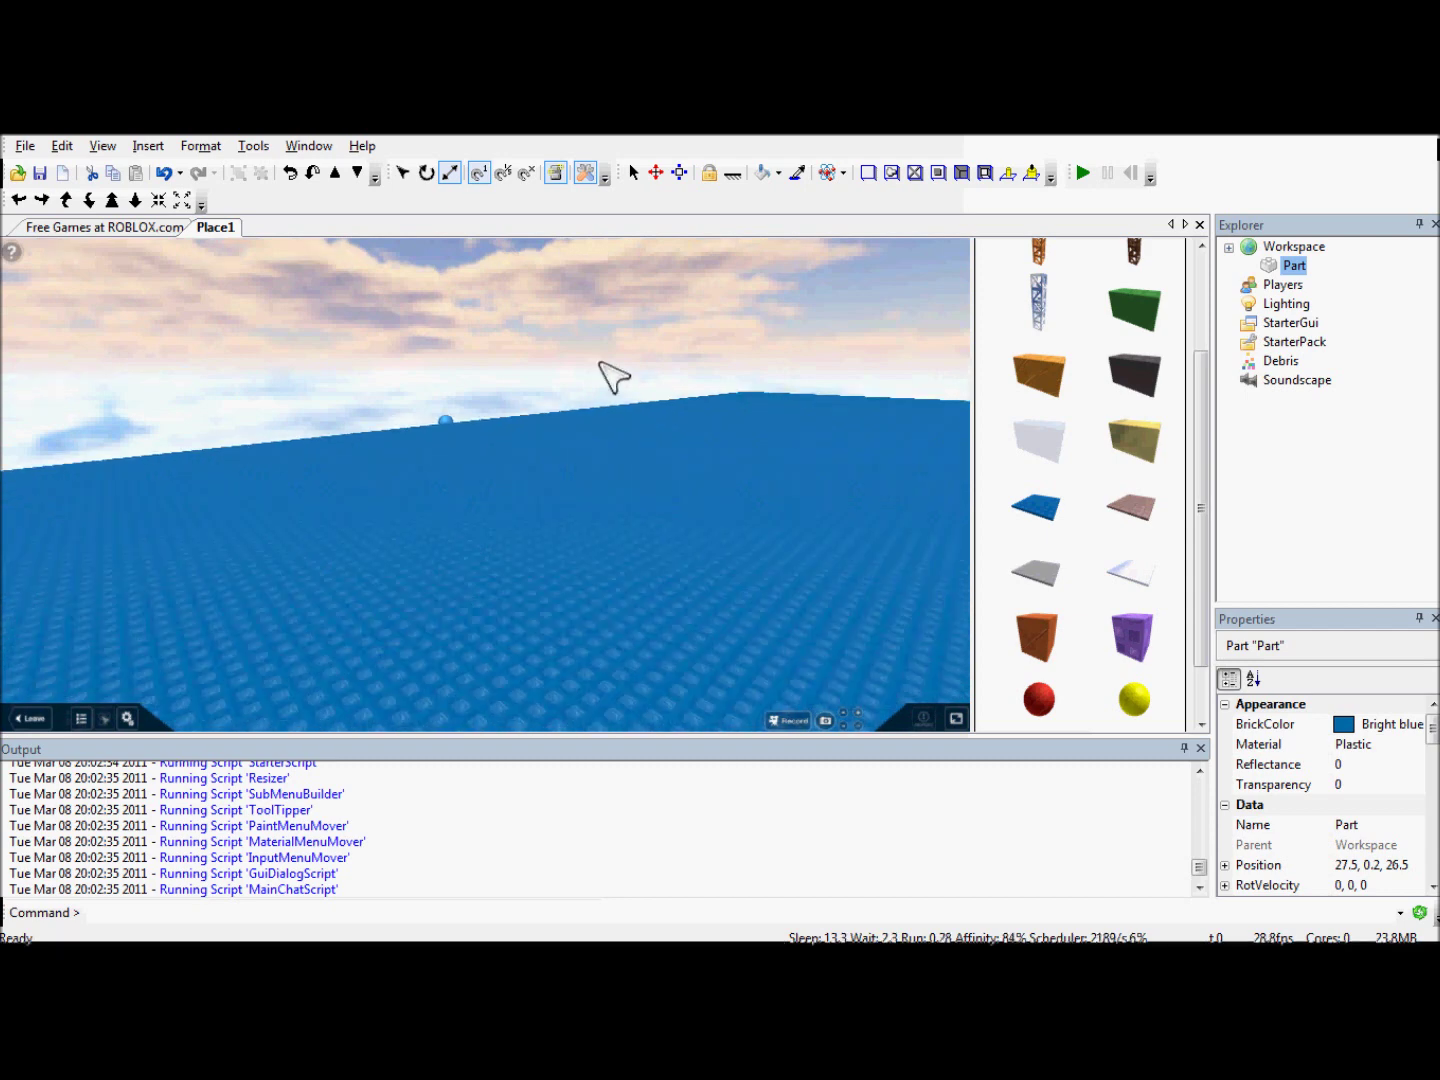
left_click(555, 176)
right_click_drag(572, 331, 607, 274)
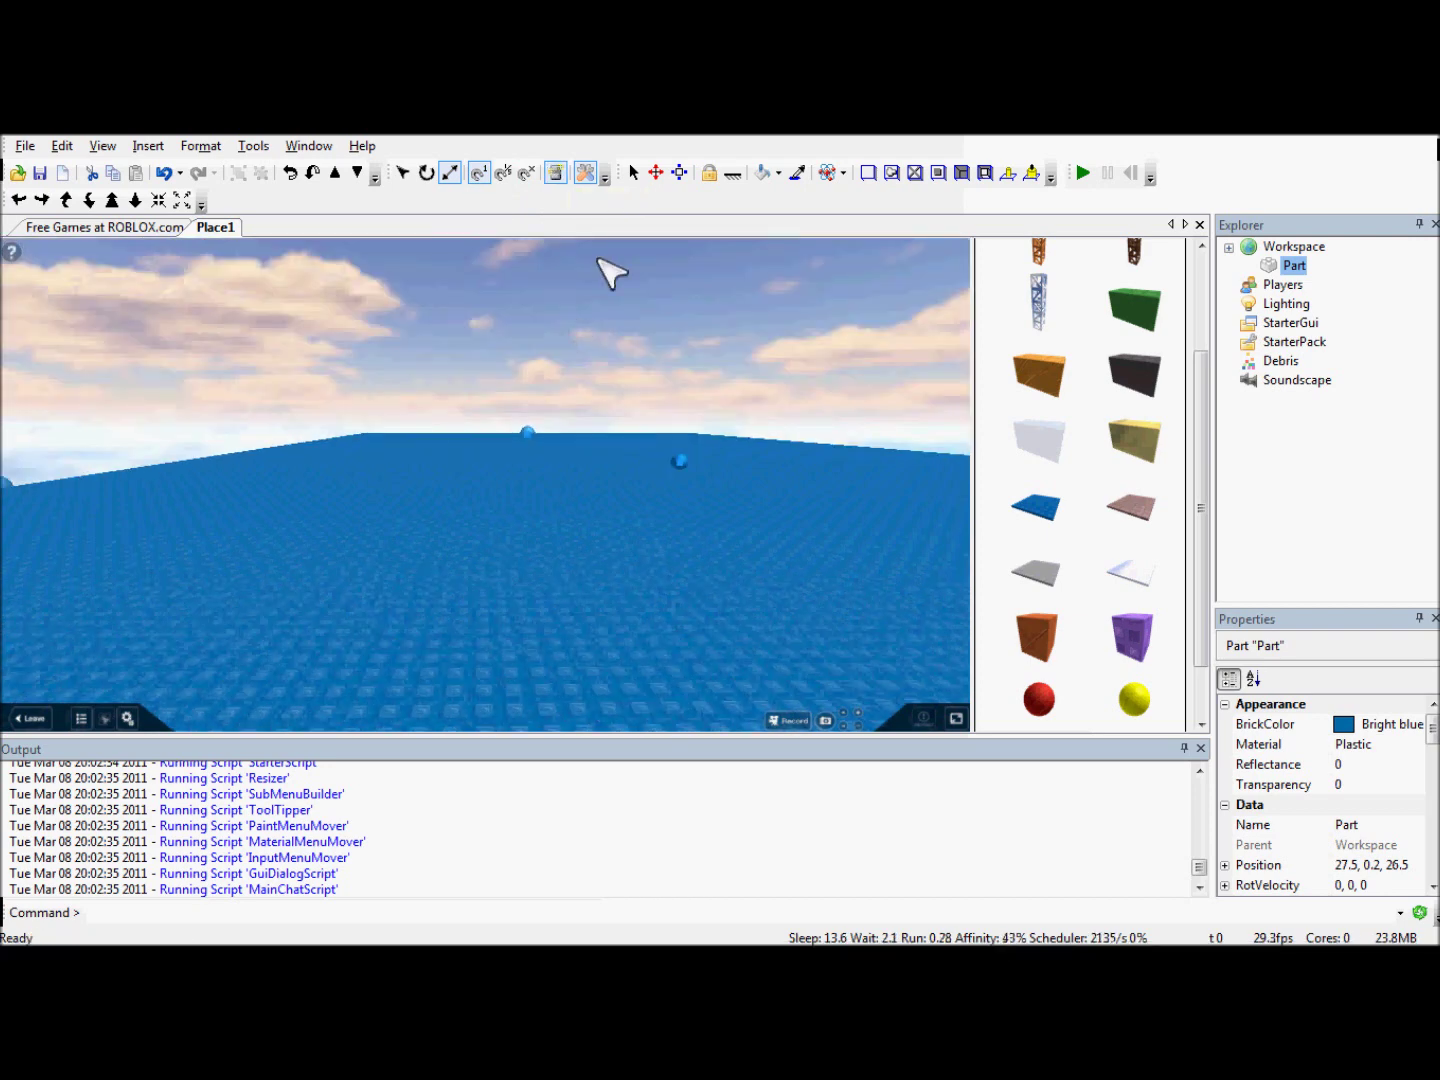
right_click_drag(616, 407, 618, 505)
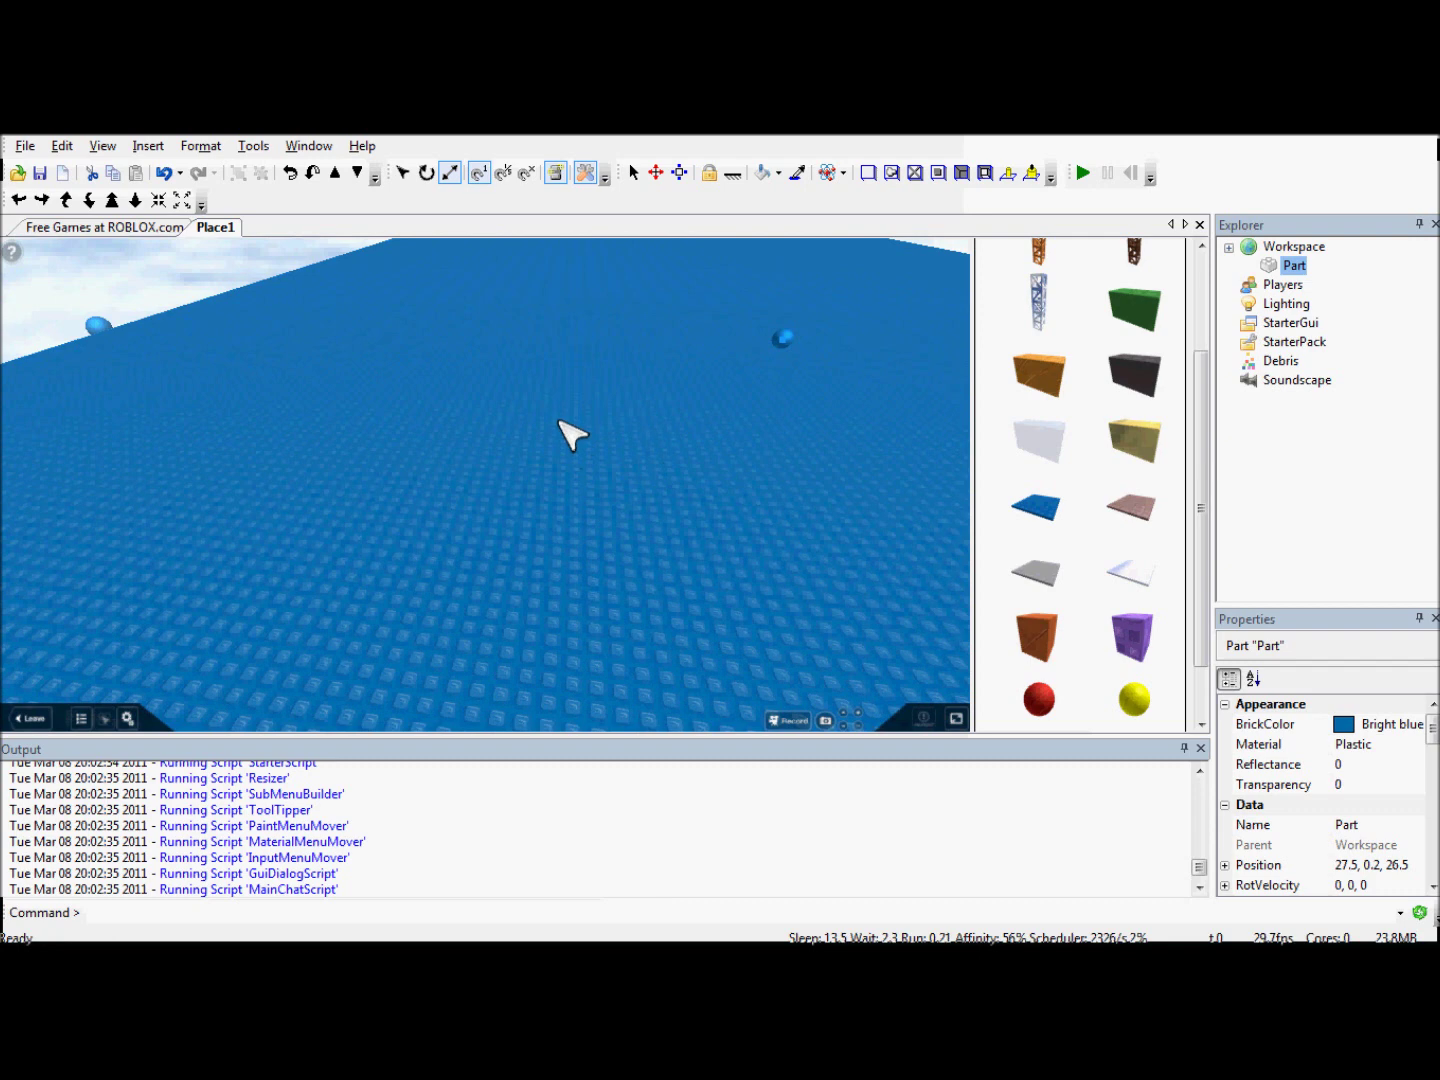
right_click_drag(570, 431, 600, 208)
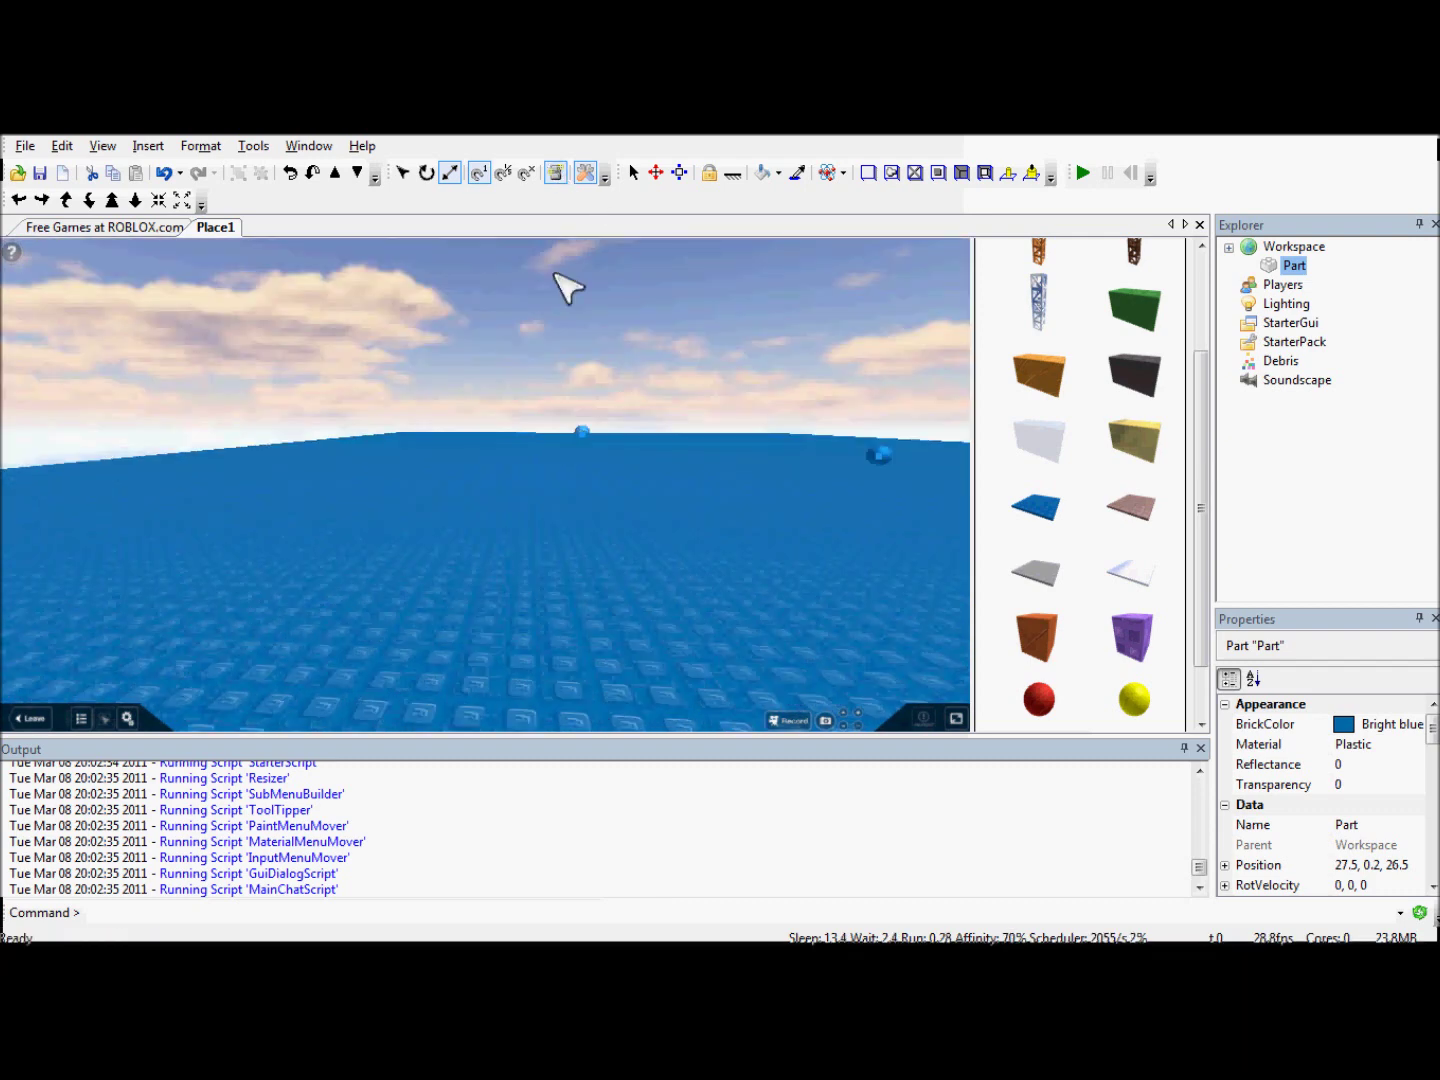
right_click_drag(566, 286, 597, 305)
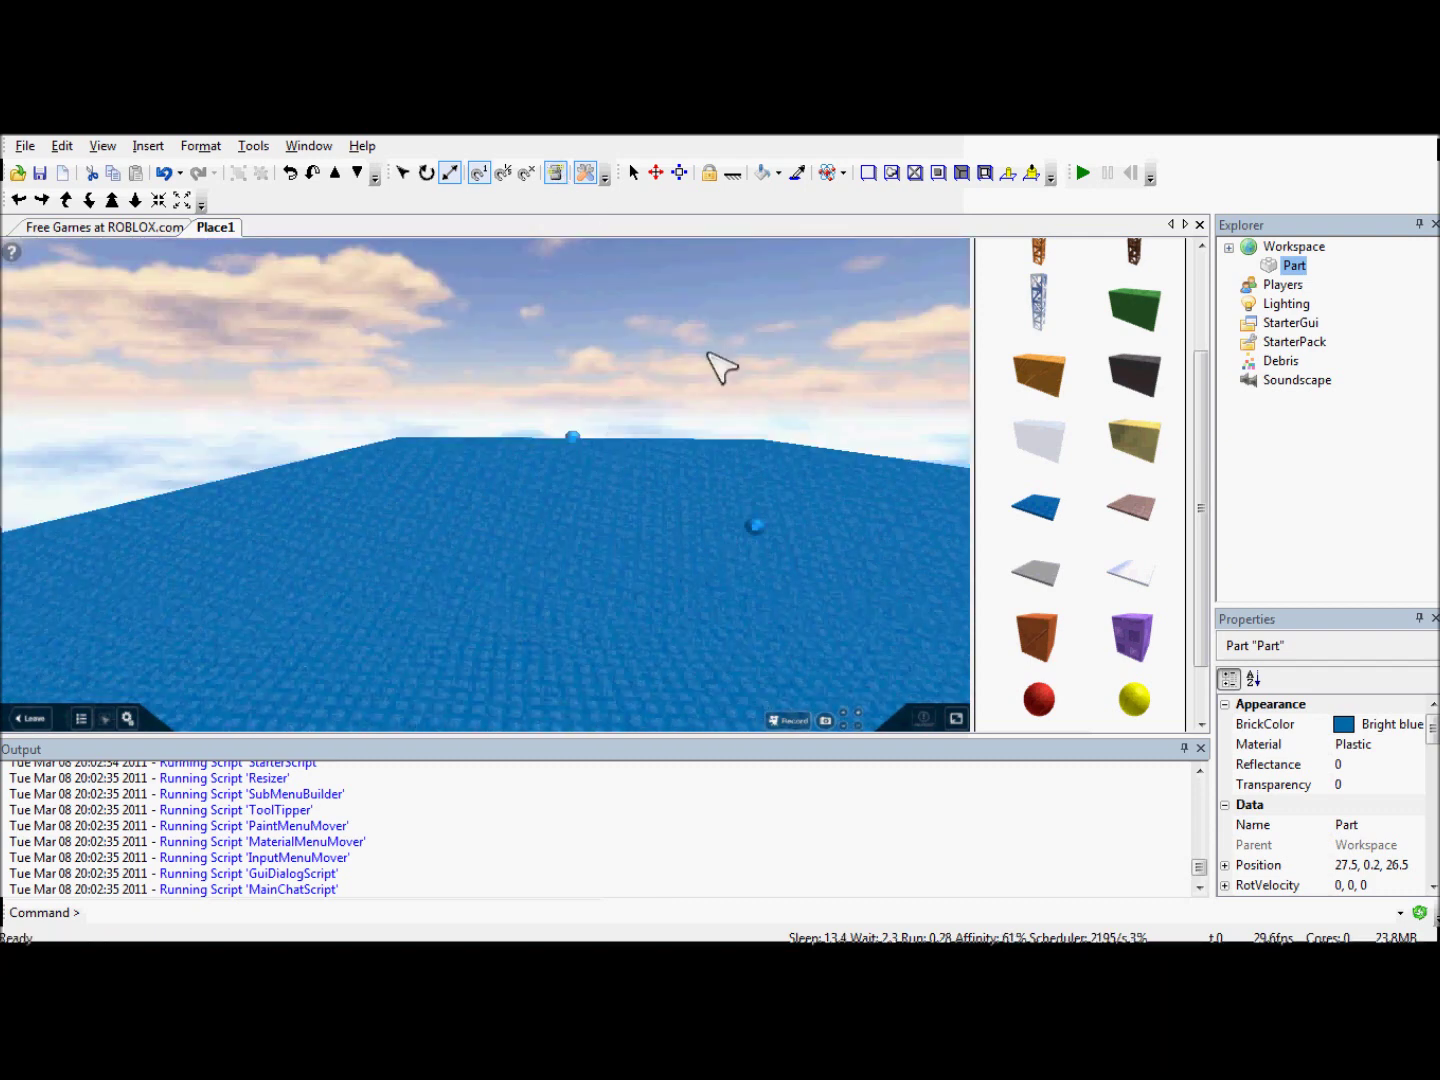
right_click_drag(707, 353, 651, 354)
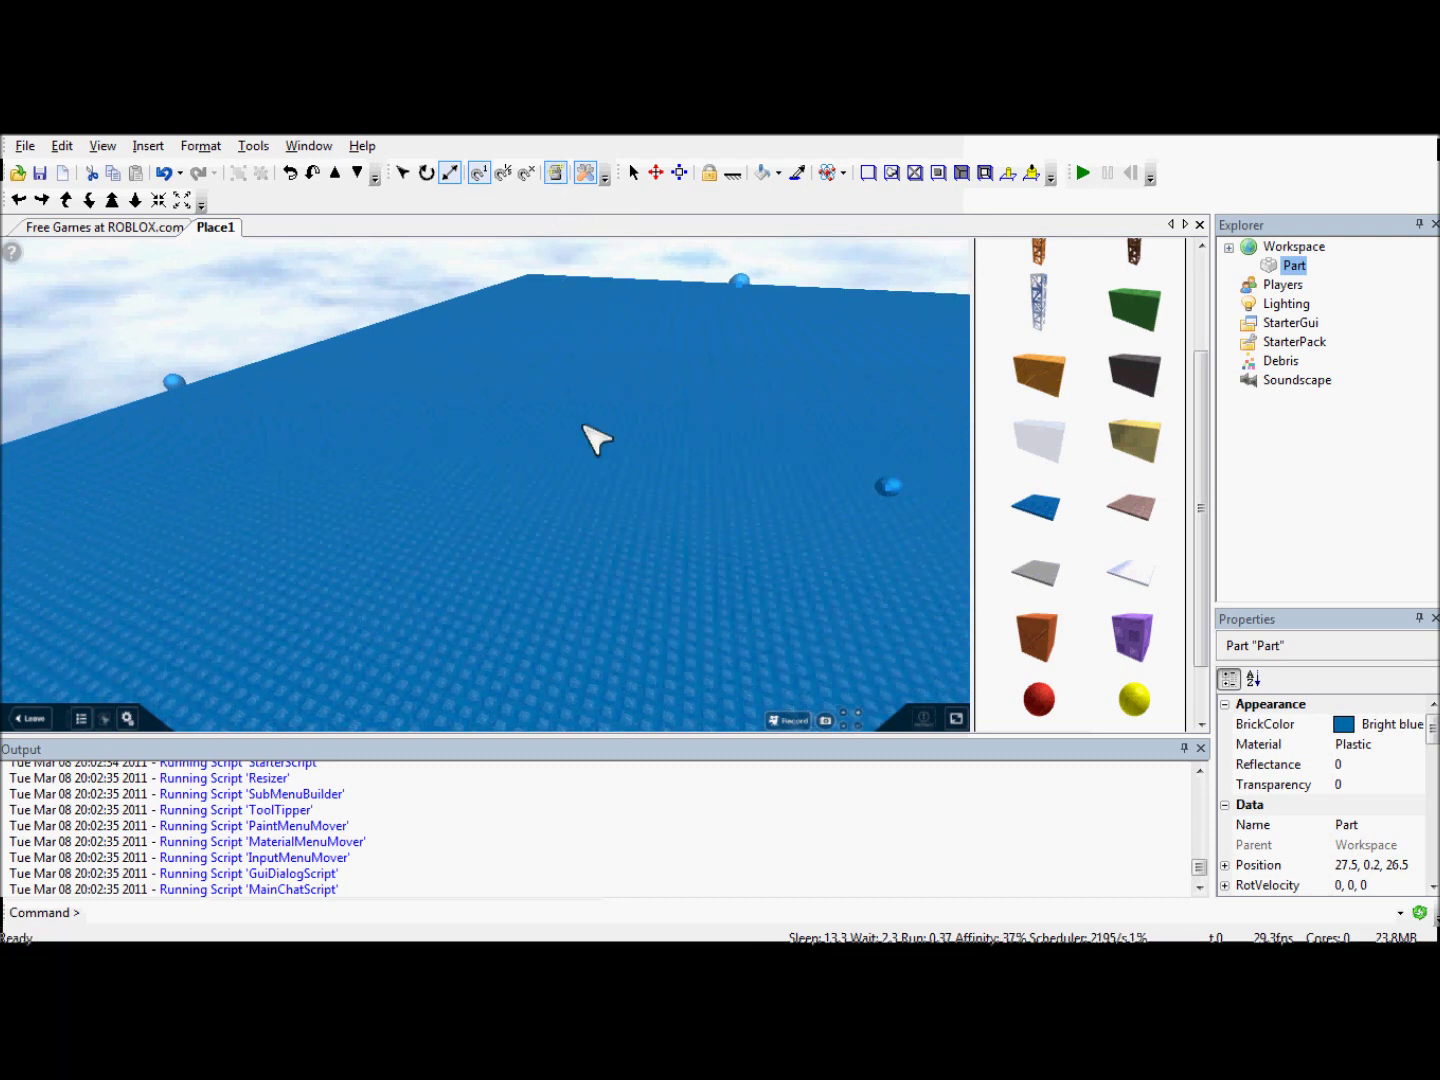
scroll(615, 341, "down", 1)
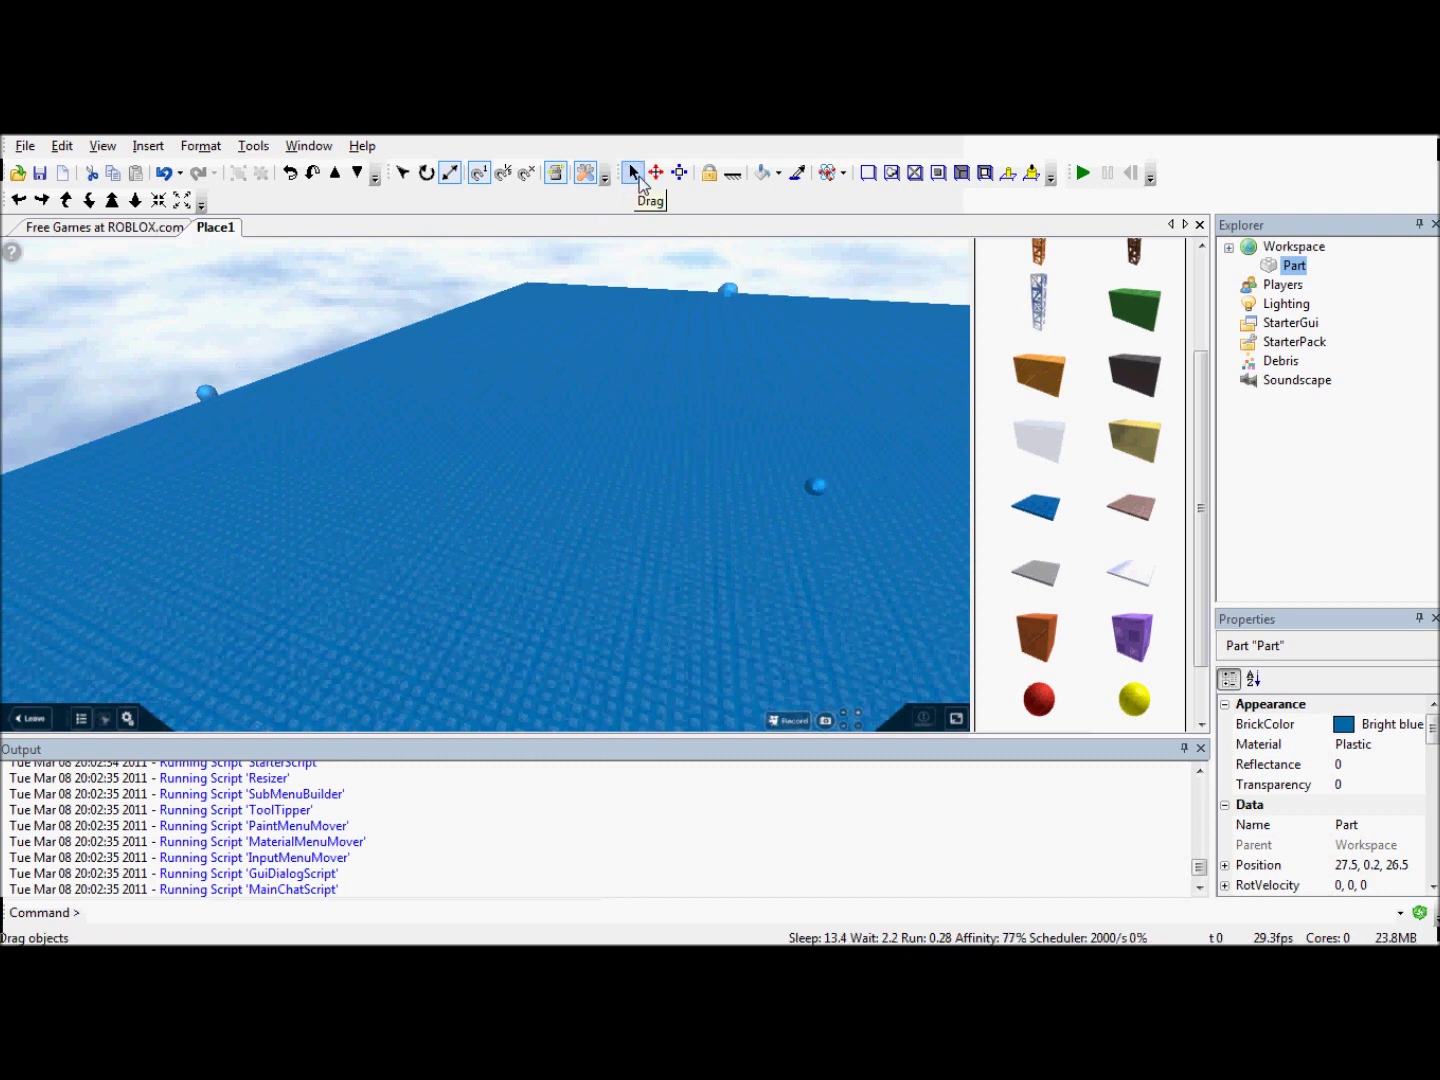
Step: Shift the blue baseplate to position 28, 0.2, 26 with the Drag tool
left_click(657, 174)
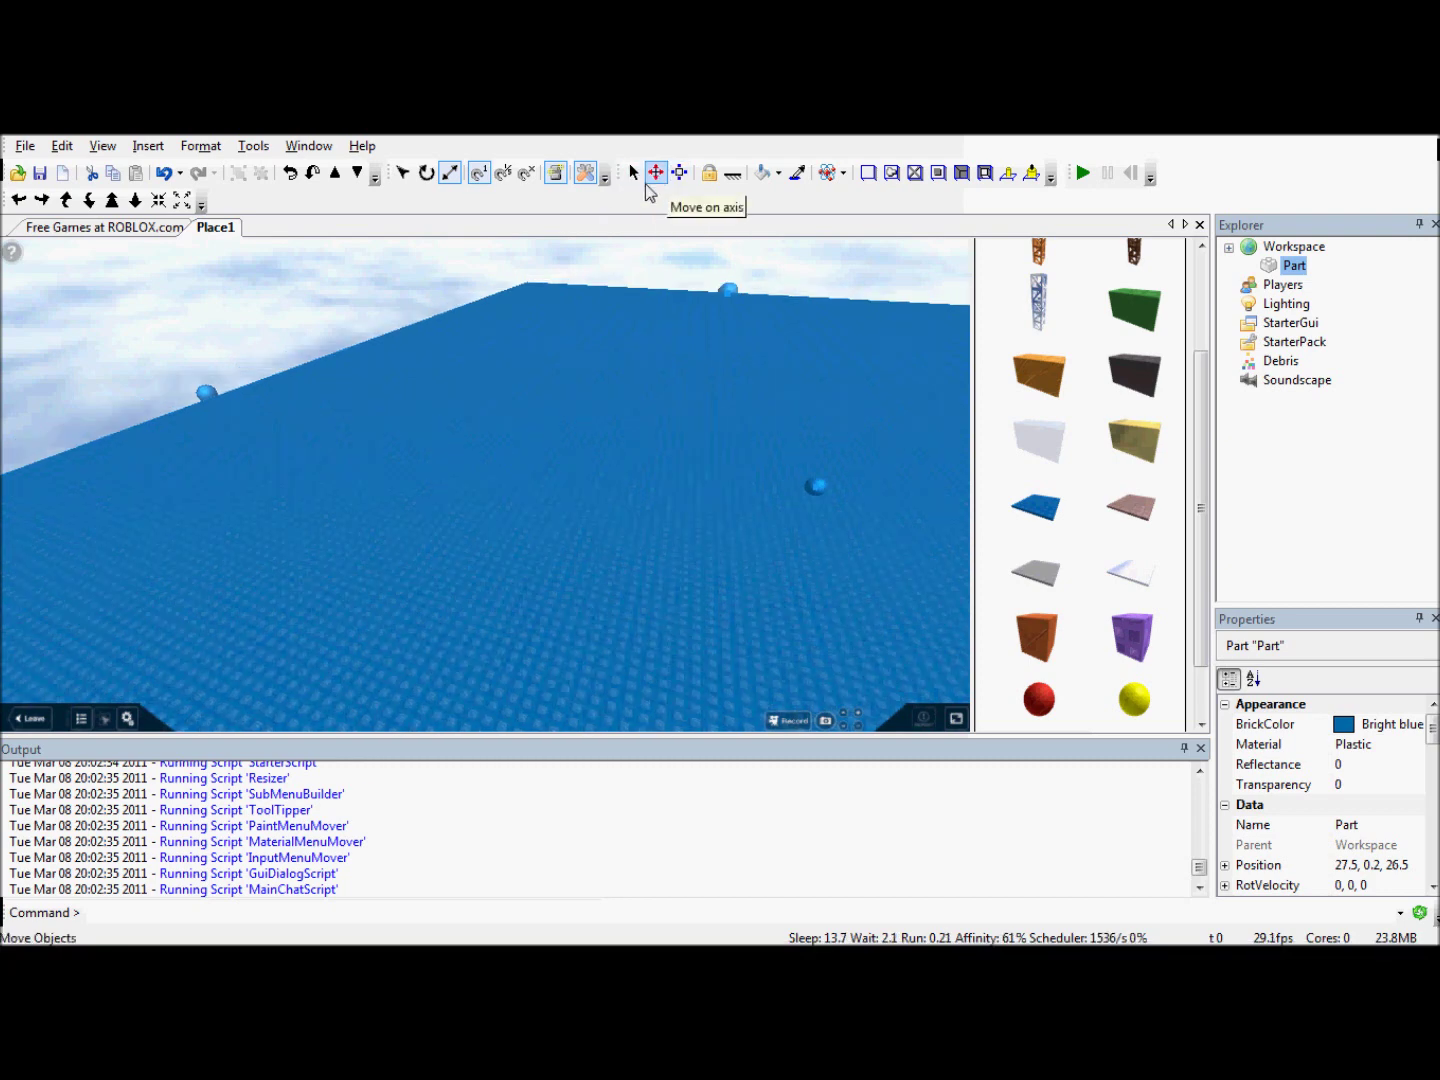
left_click(634, 173)
left_click_drag(707, 450, 340, 321)
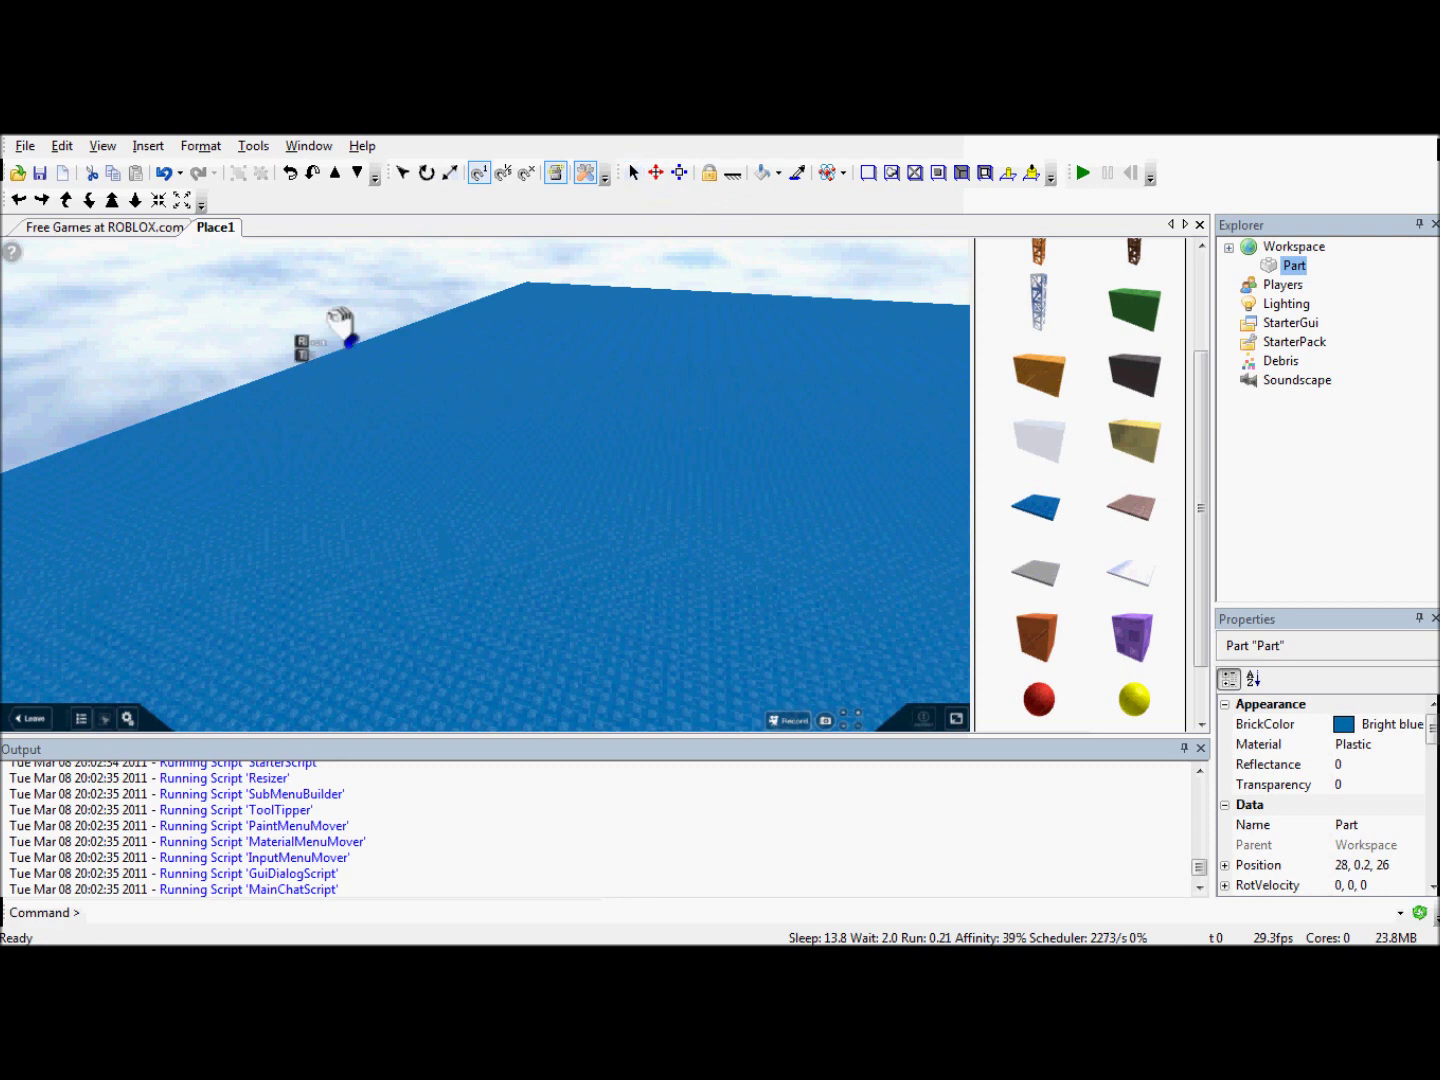
Step: Show the baseplate's Move on axis handles and its resize handles, and return to the Drag tool
right_click_drag(595, 492, 659, 370)
right_click_drag(495, 472, 475, 500)
left_click(659, 175)
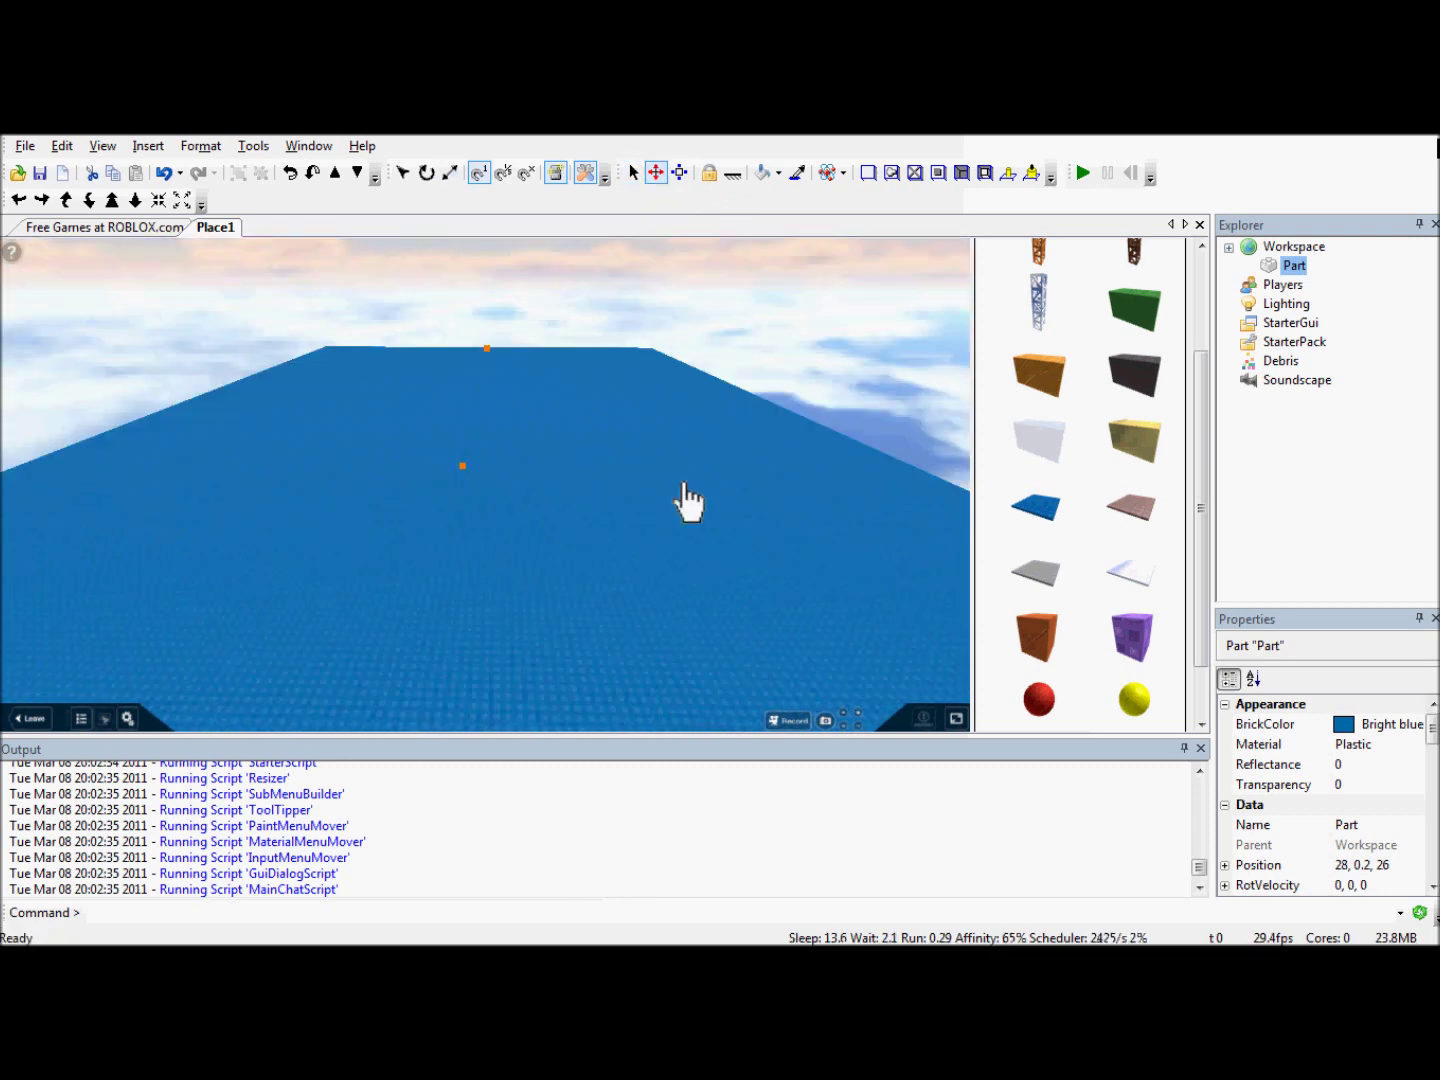
scroll(469, 466, "up", 1)
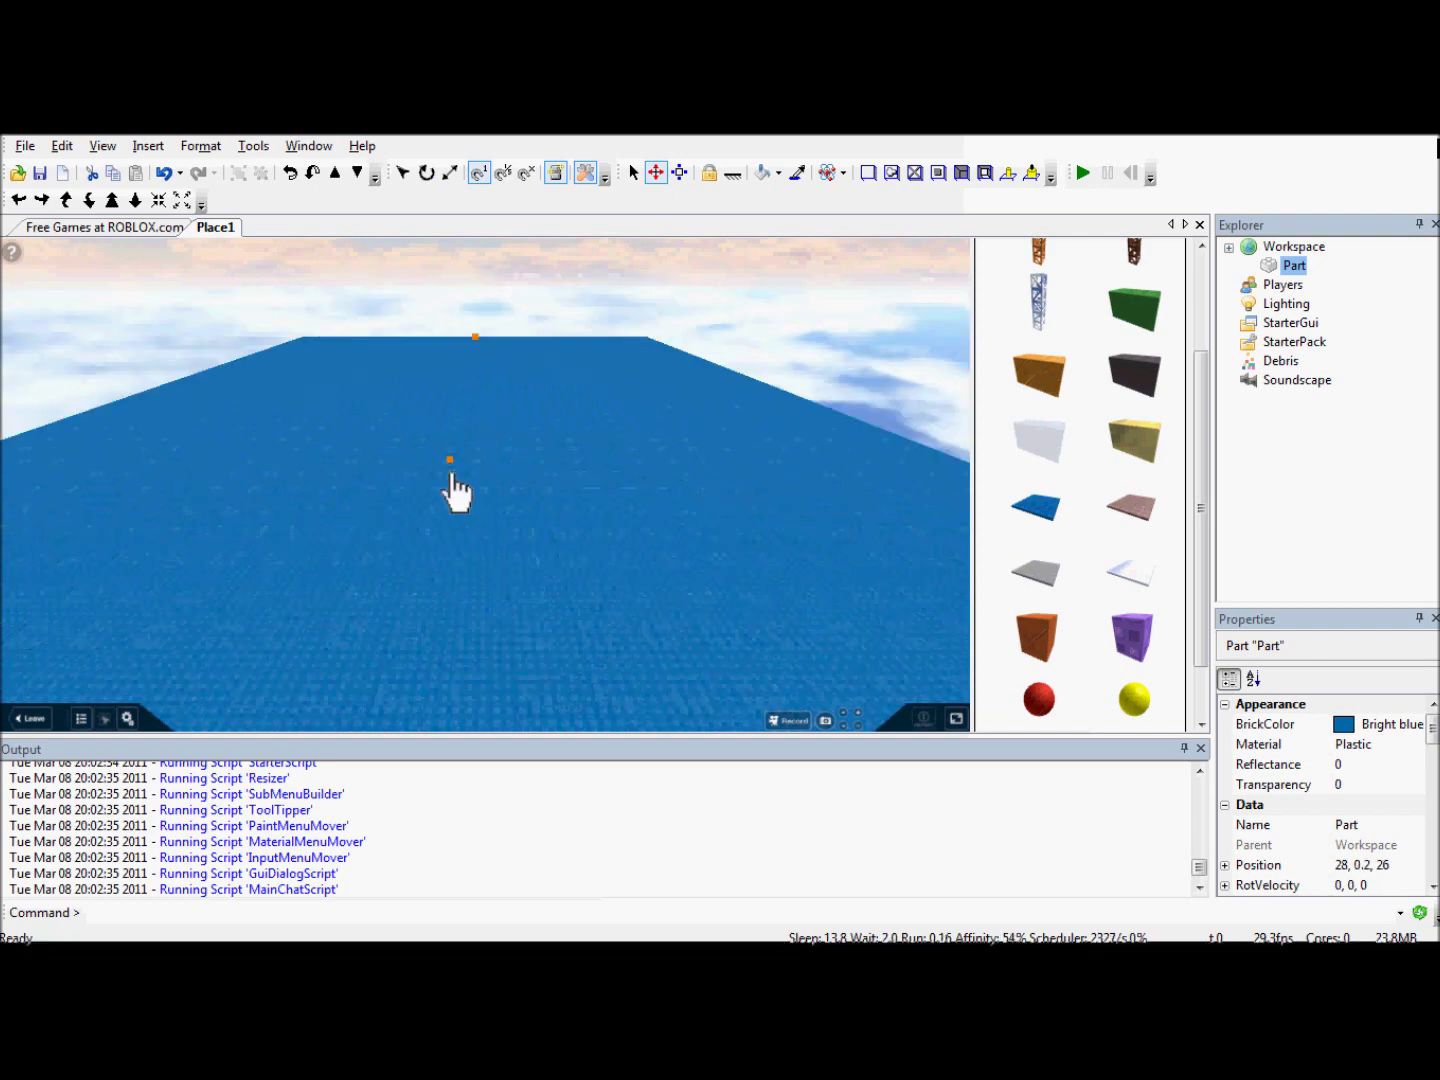
left_click(680, 174)
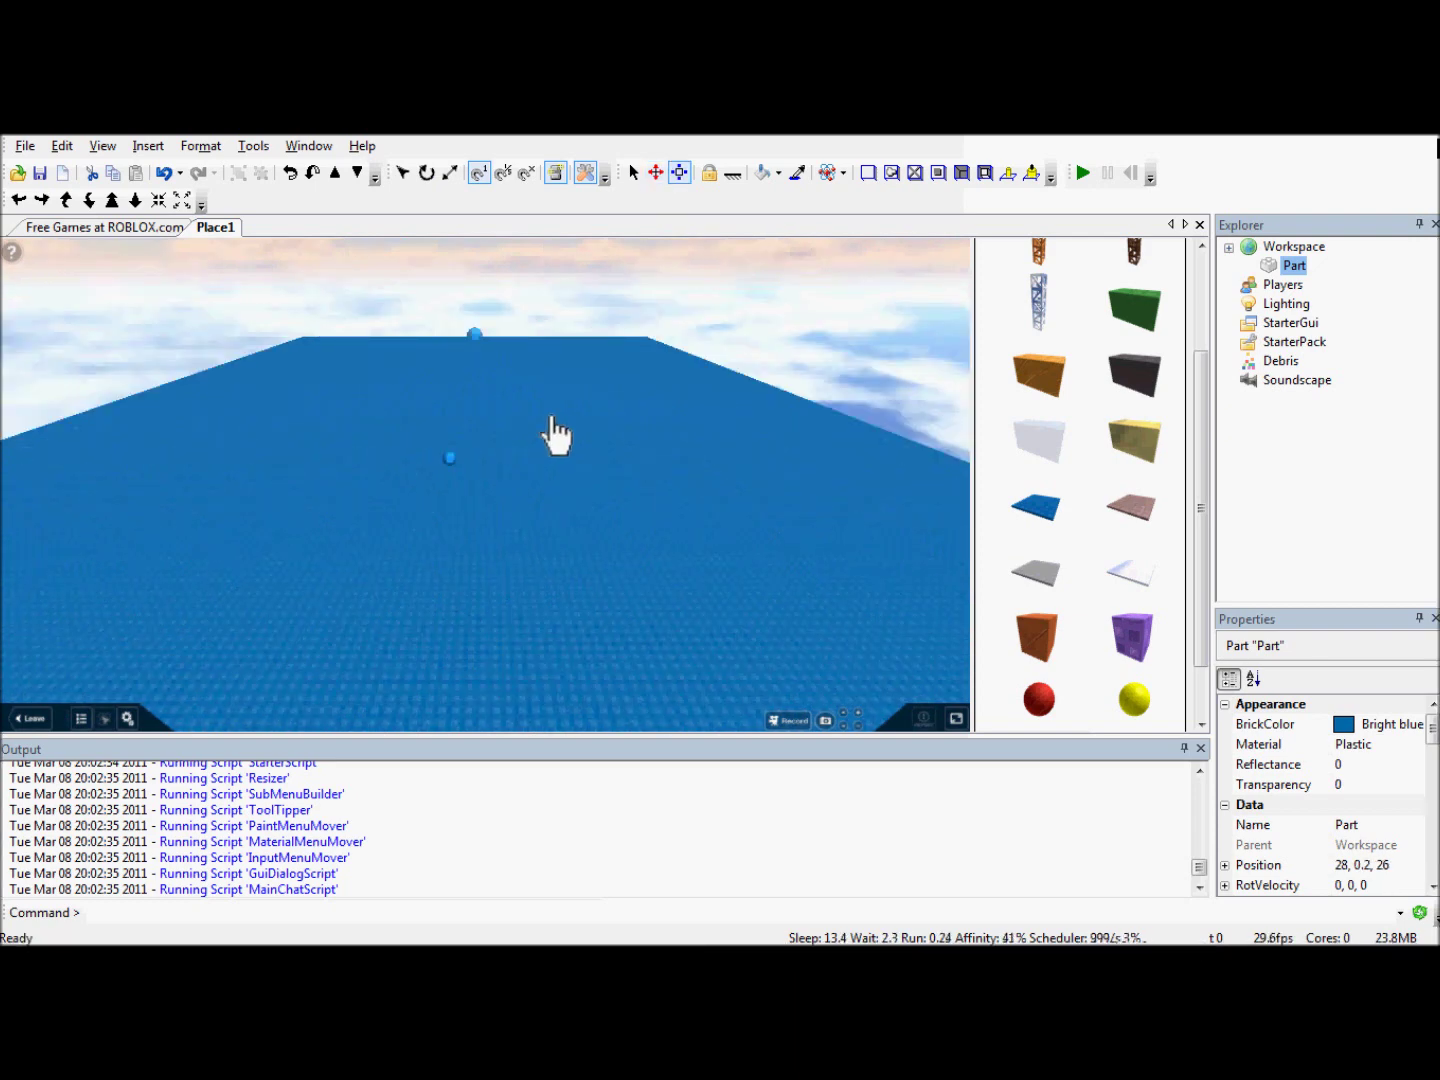
left_click(633, 174)
Step: Test-run the place to observe how the blue baseplate behaves, and reset the simulation
right_click_drag(577, 445, 575, 560)
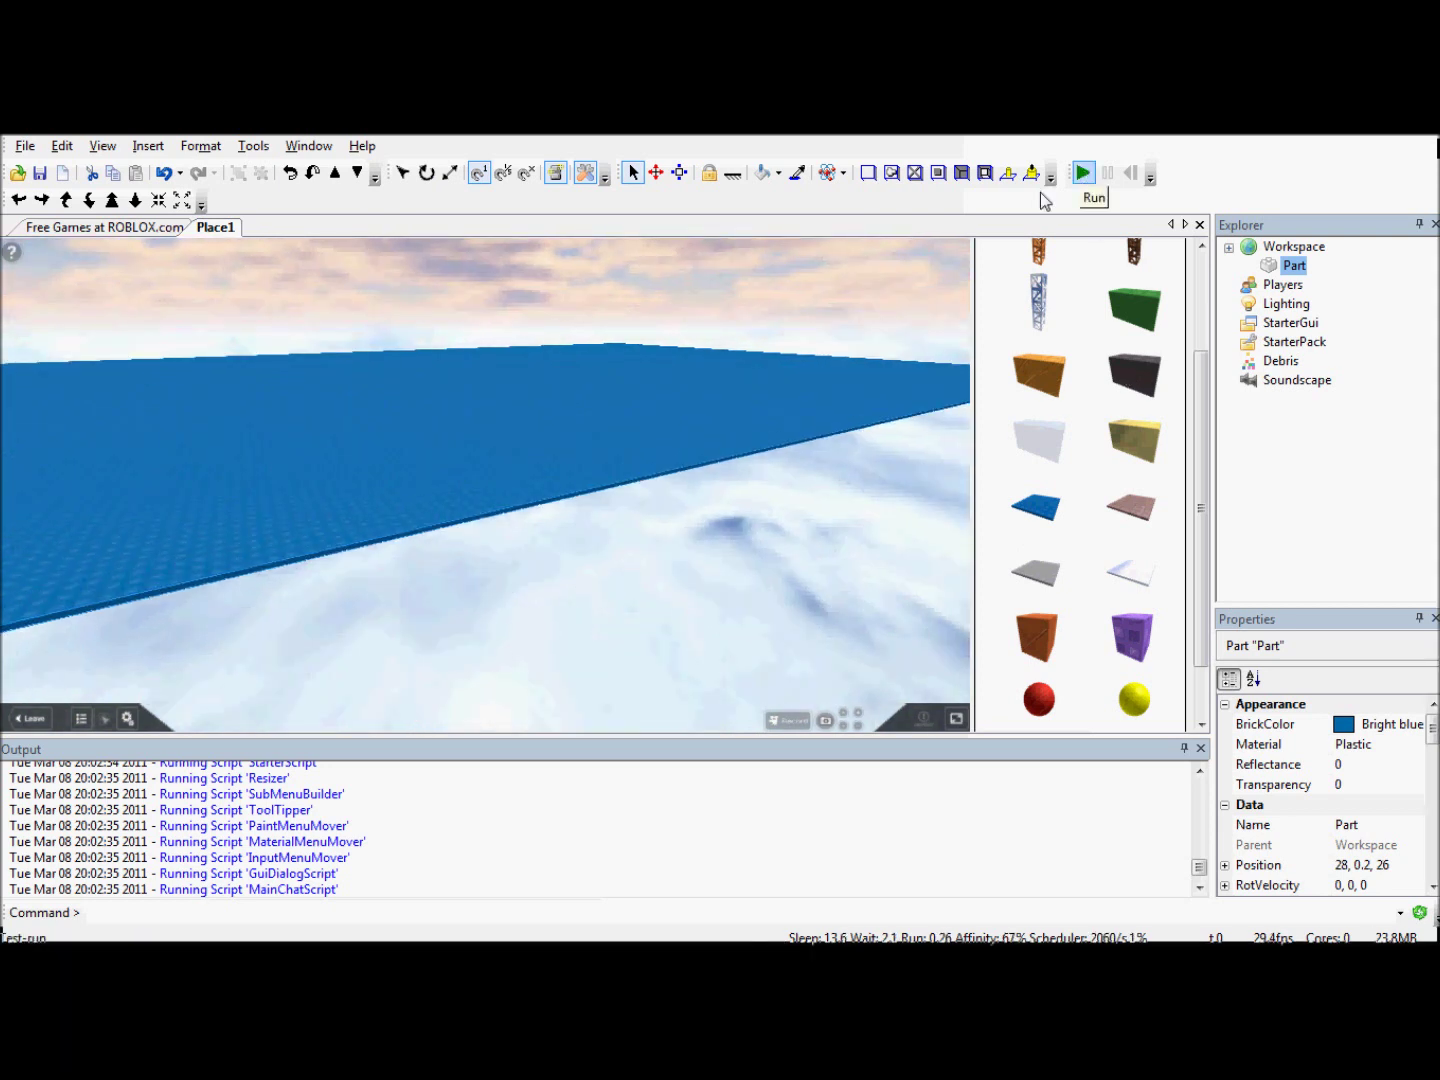
right_click_drag(771, 289, 910, 347)
left_click(1083, 174)
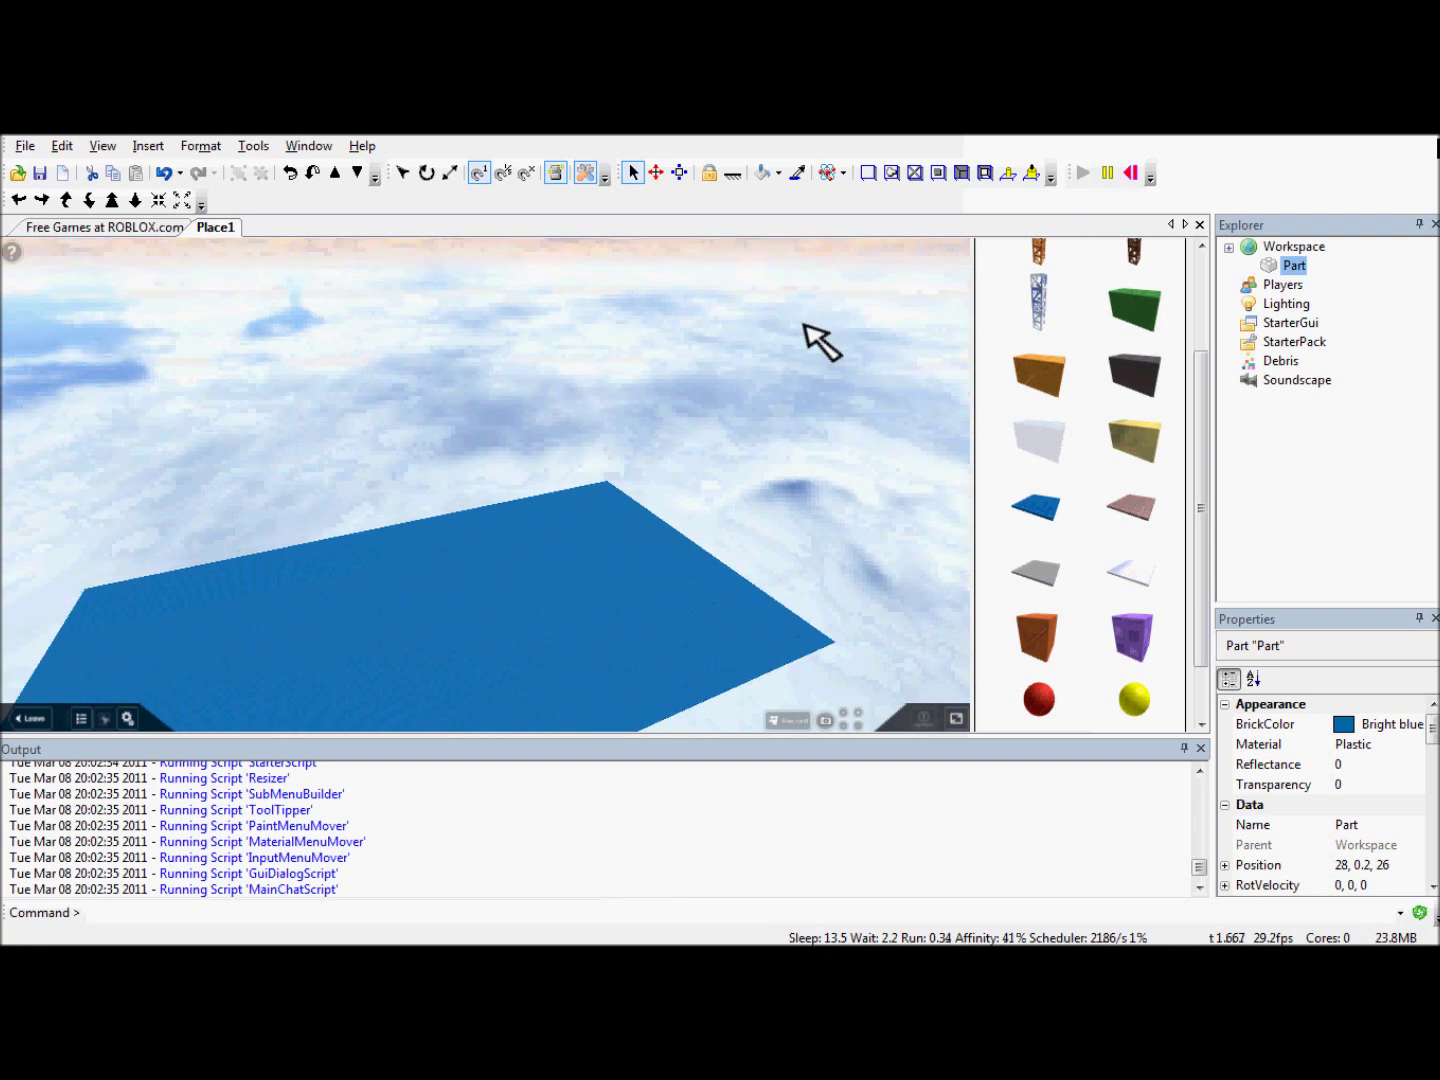
right_click_drag(804, 325, 840, 314)
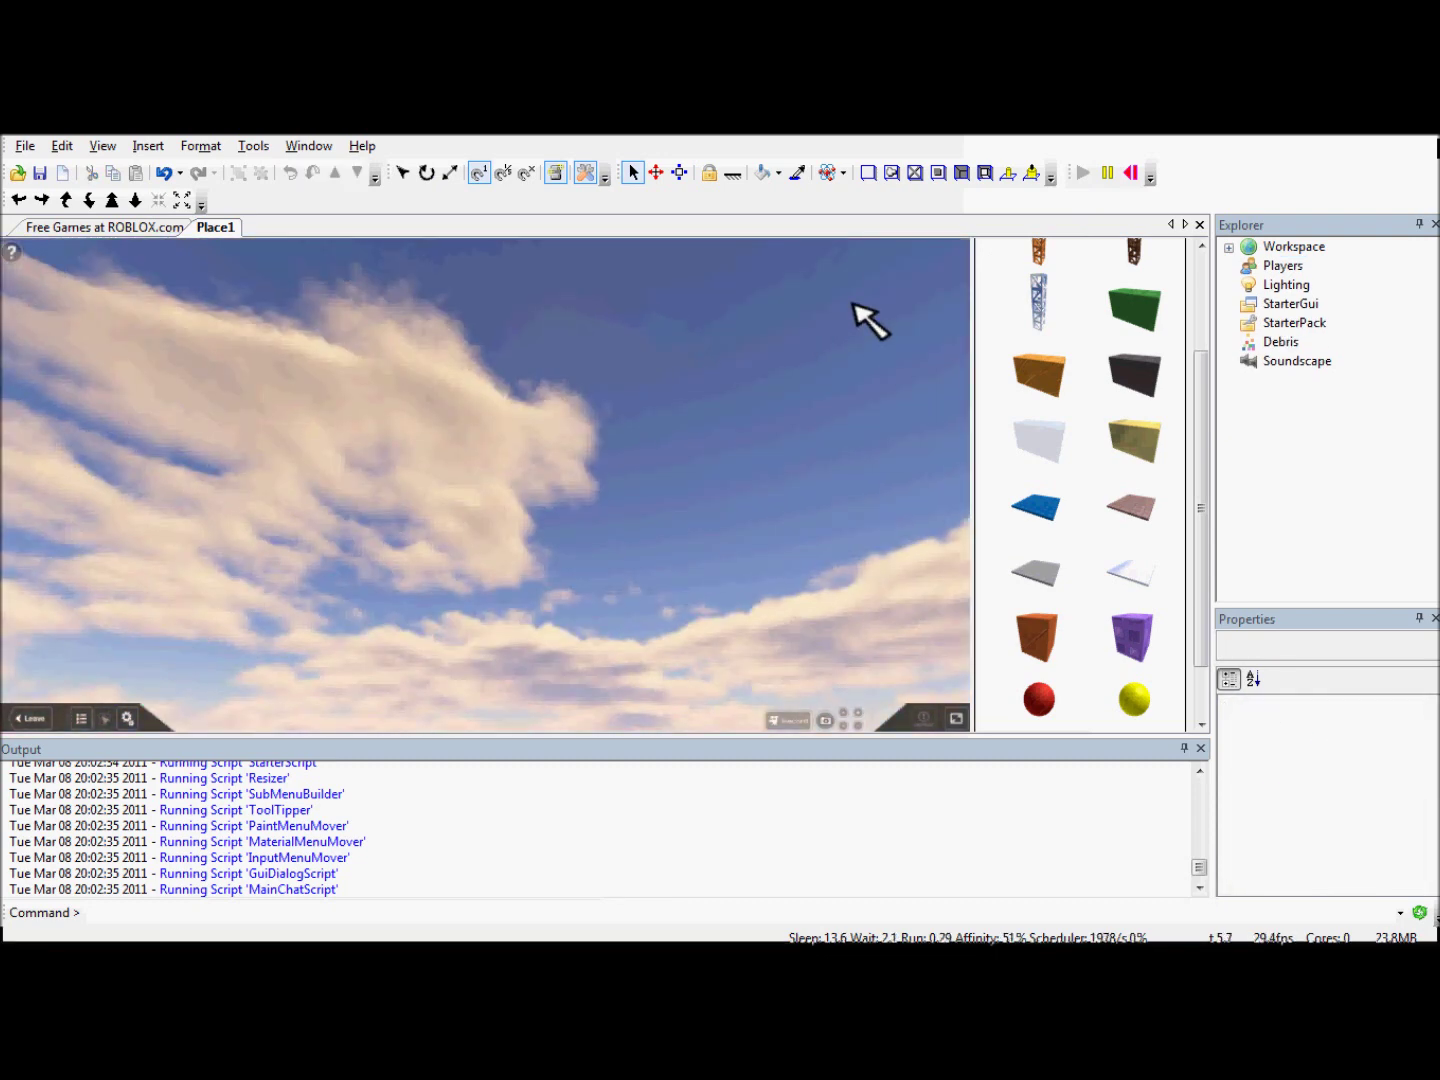
left_click(1131, 175)
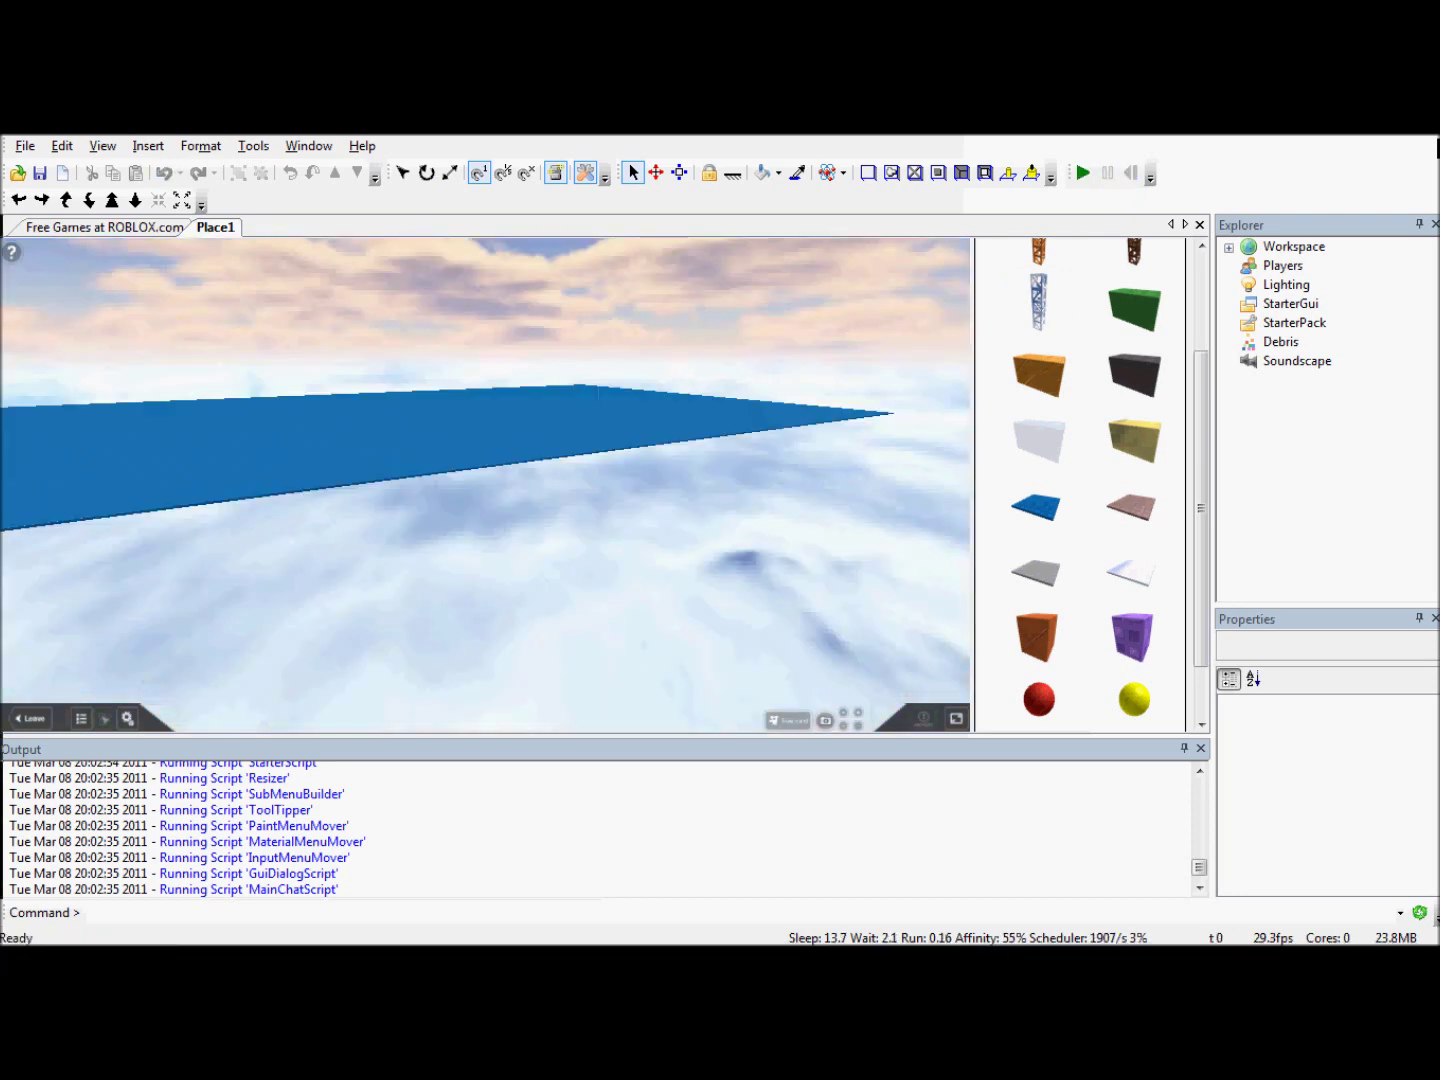
Step: Anchor the blue baseplate with the Anchor tool to prevent it from moving
mouse_move(788, 365)
right_mouse_down()
mouse_move(797, 346)
mouse_move(789, 362)
right_mouse_up()
scroll(799, 350, "up", 3)
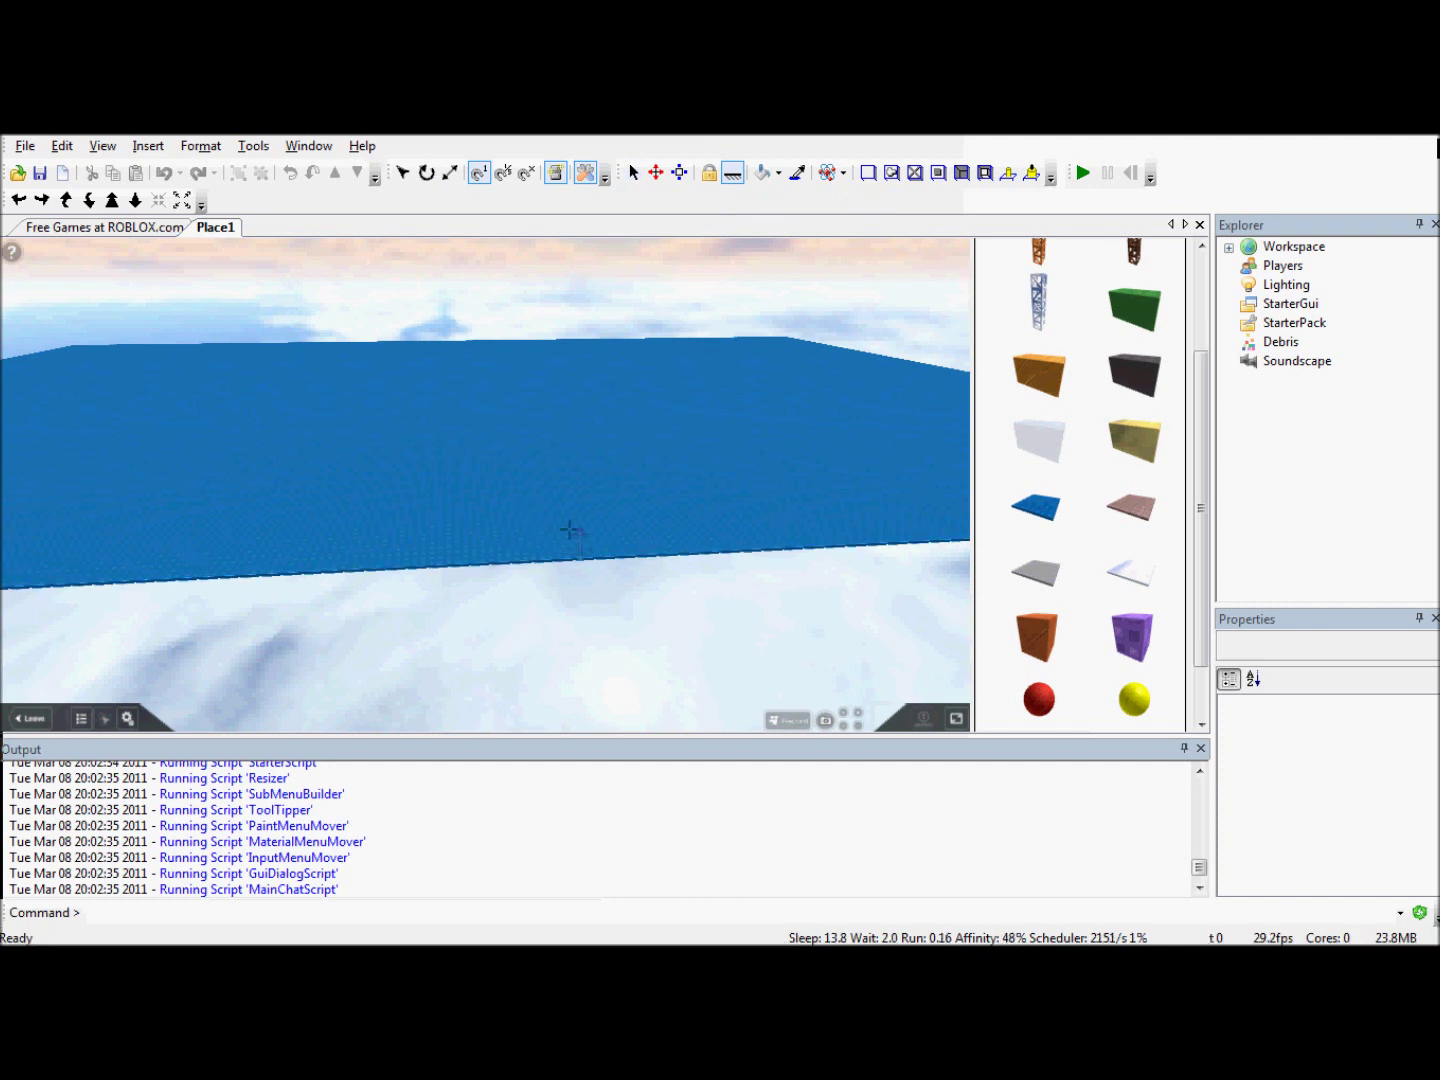
scroll(585, 608, "up", 4)
scroll(579, 602, "down", 4)
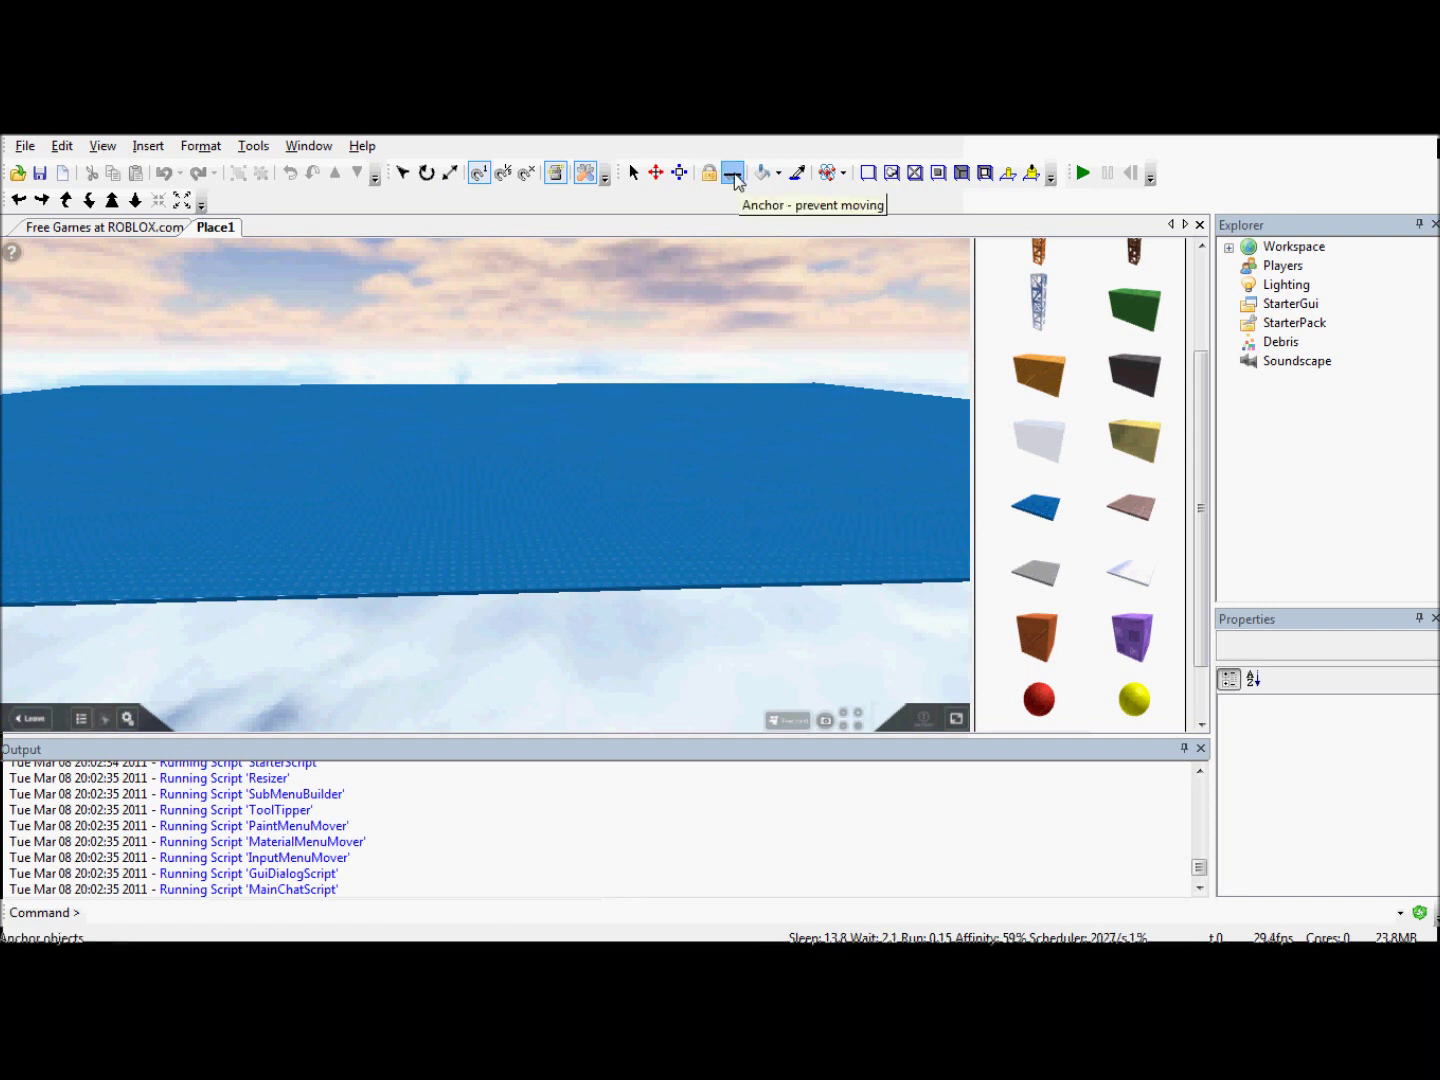
right_click_drag(642, 367, 595, 299)
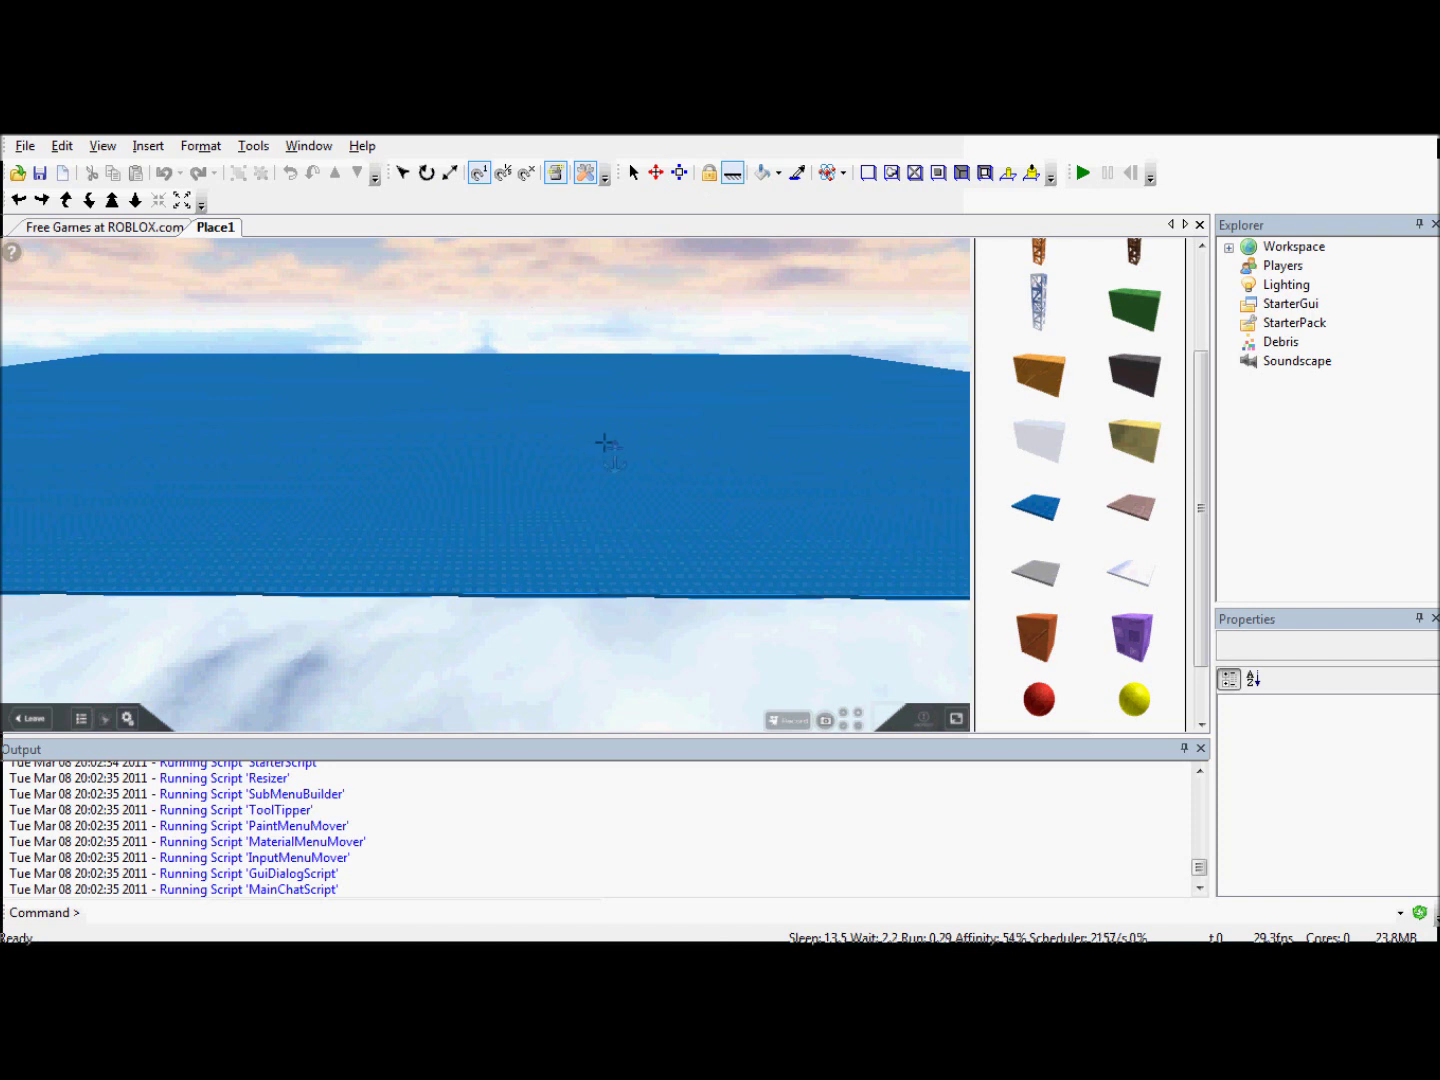
scroll(517, 505, "up", 5)
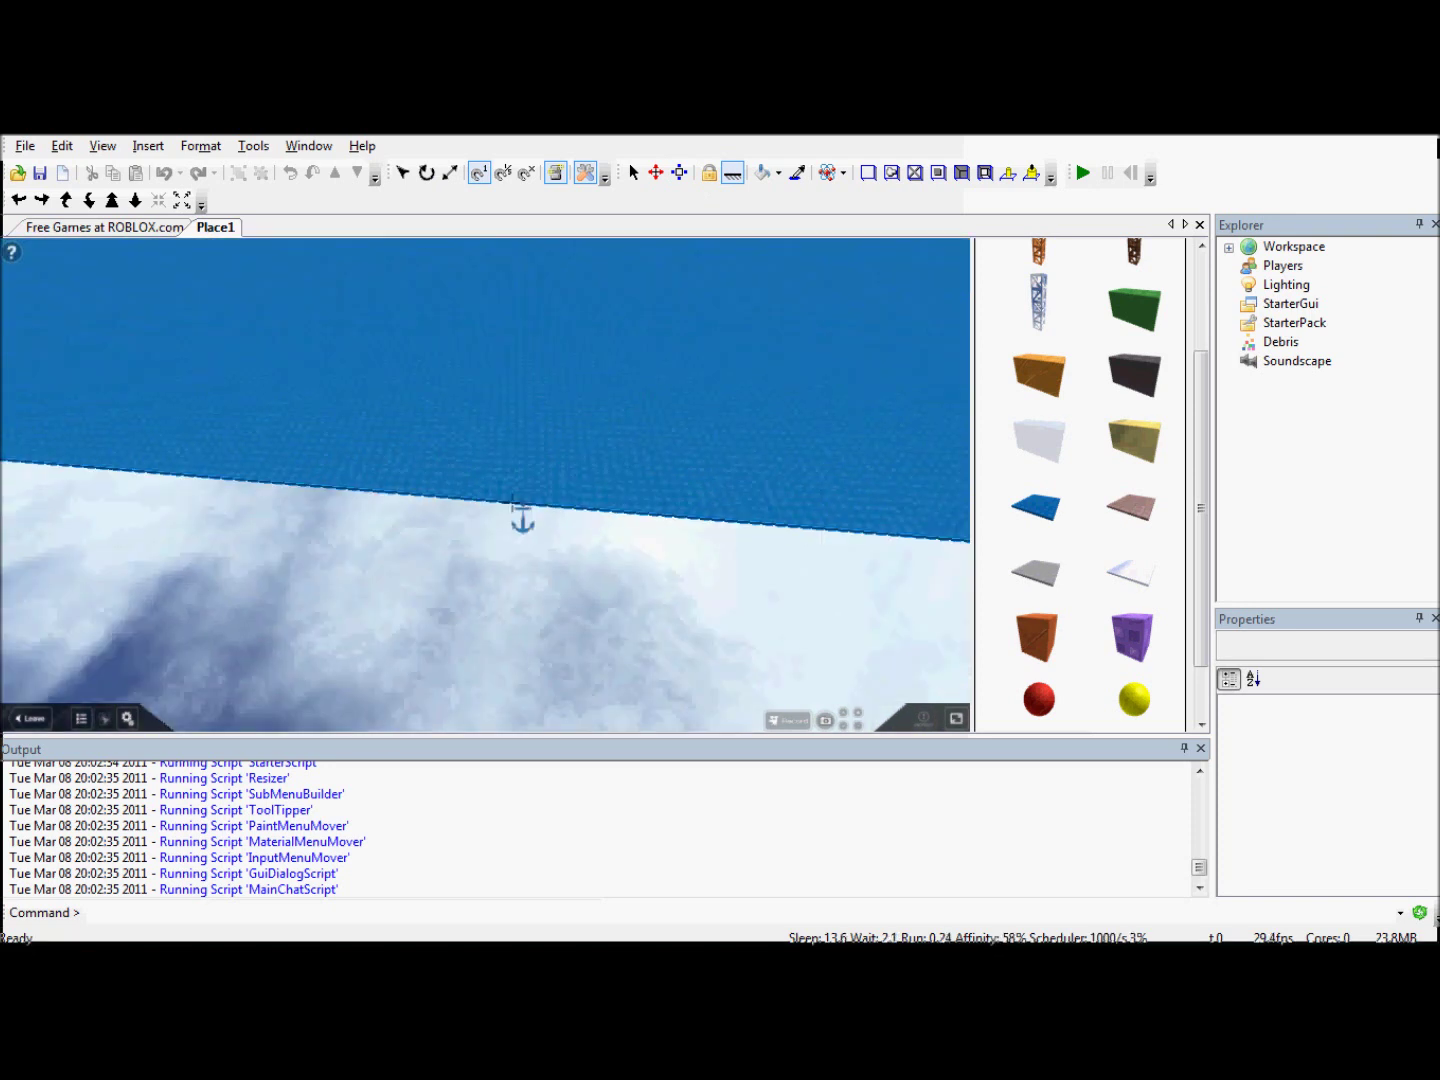
scroll(331, 589, "down", 3)
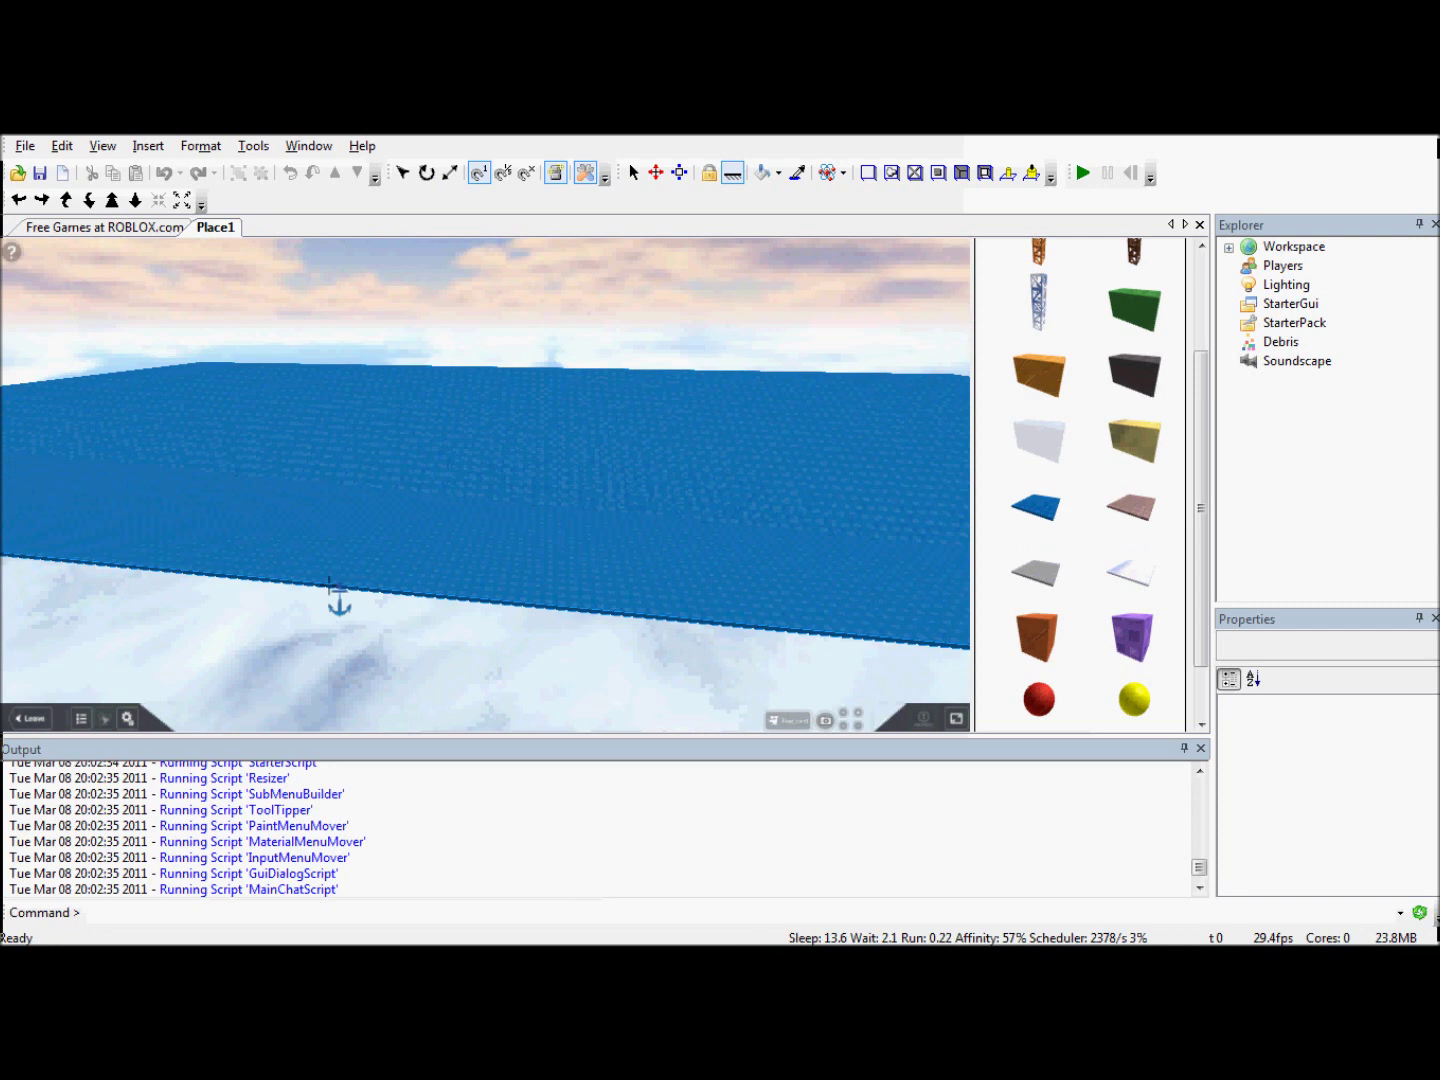
scroll(331, 589, "down", 3)
scroll(494, 500, "up", 2)
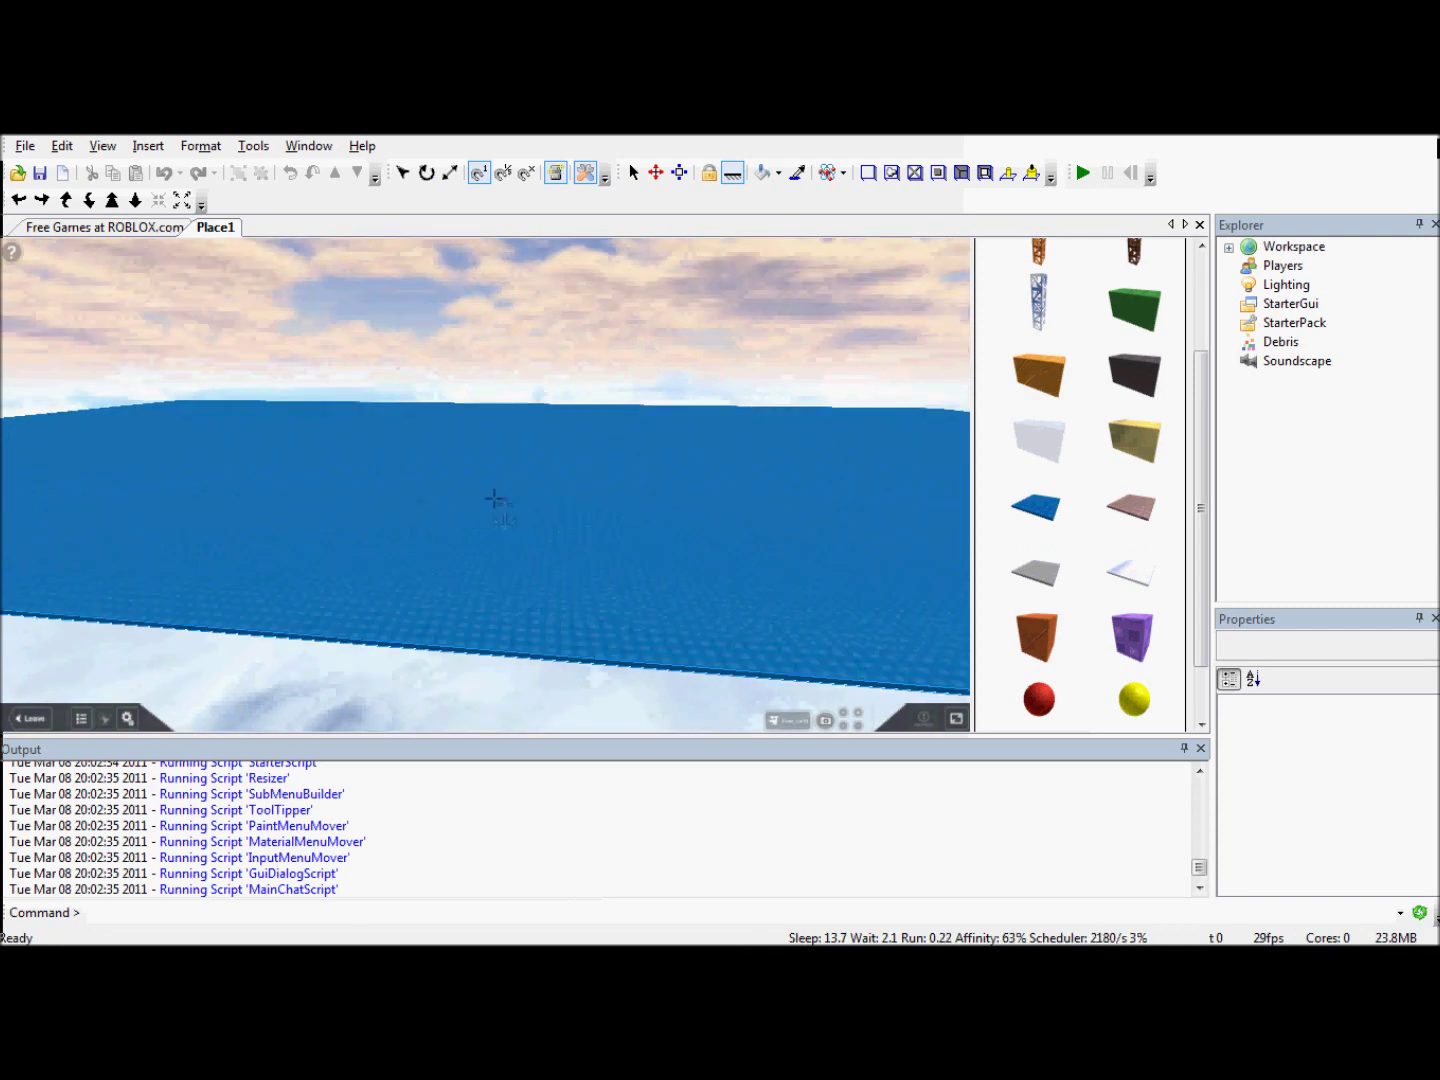
scroll(494, 499, "down", 2)
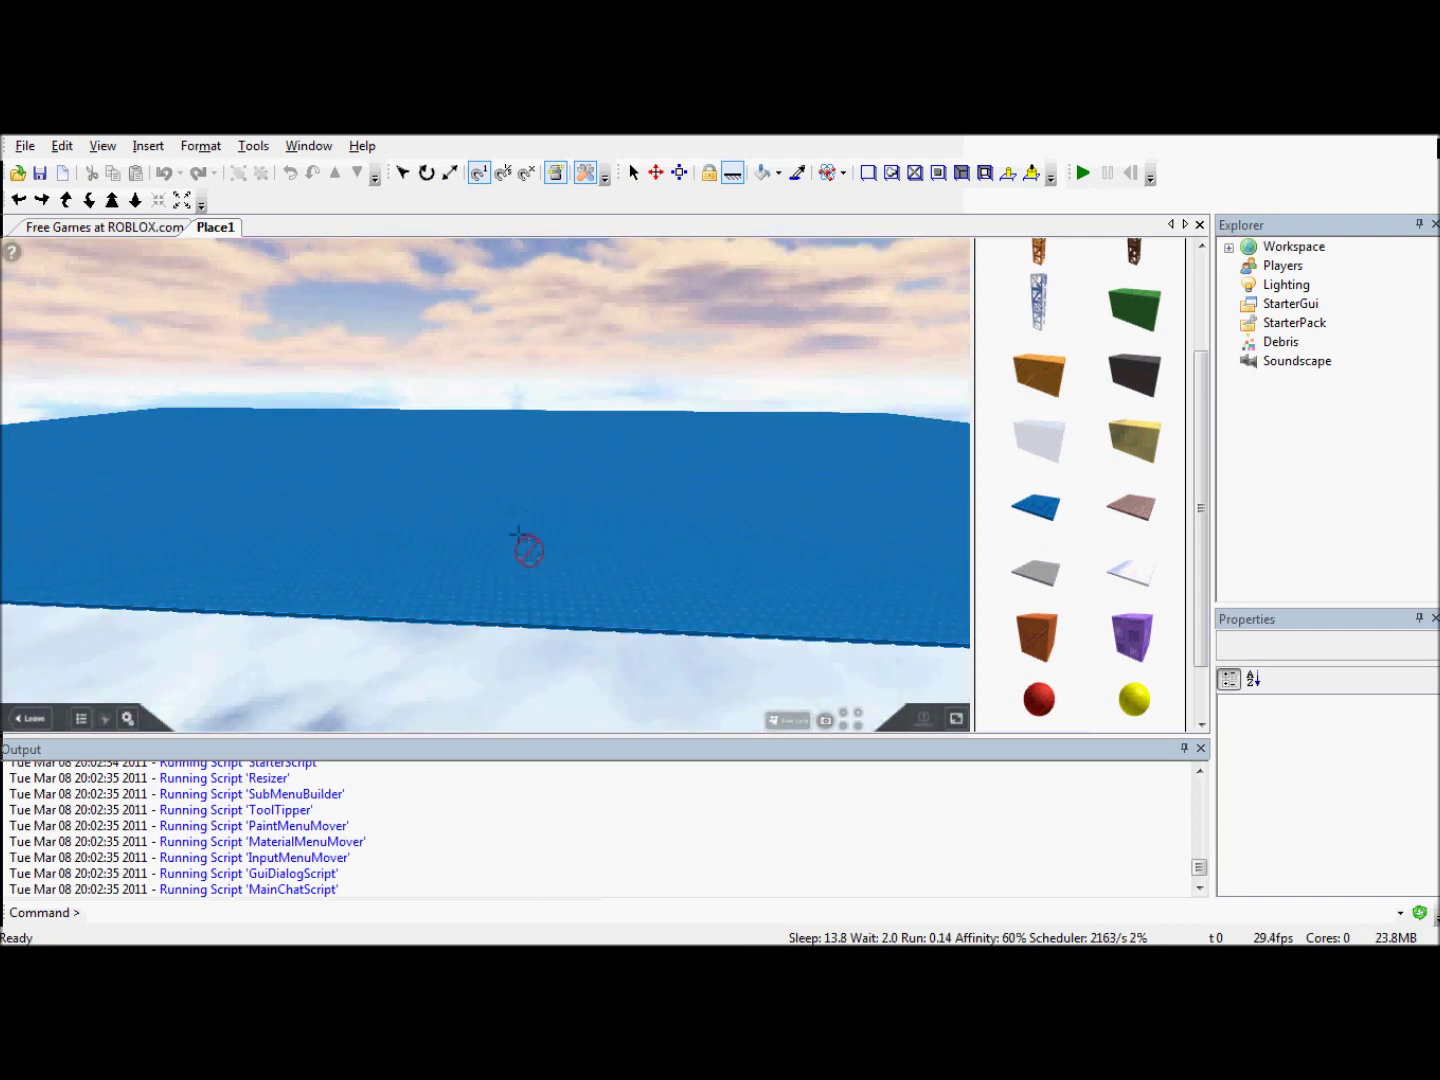
scroll(488, 706, "down", 1)
scroll(489, 712, "up", 2)
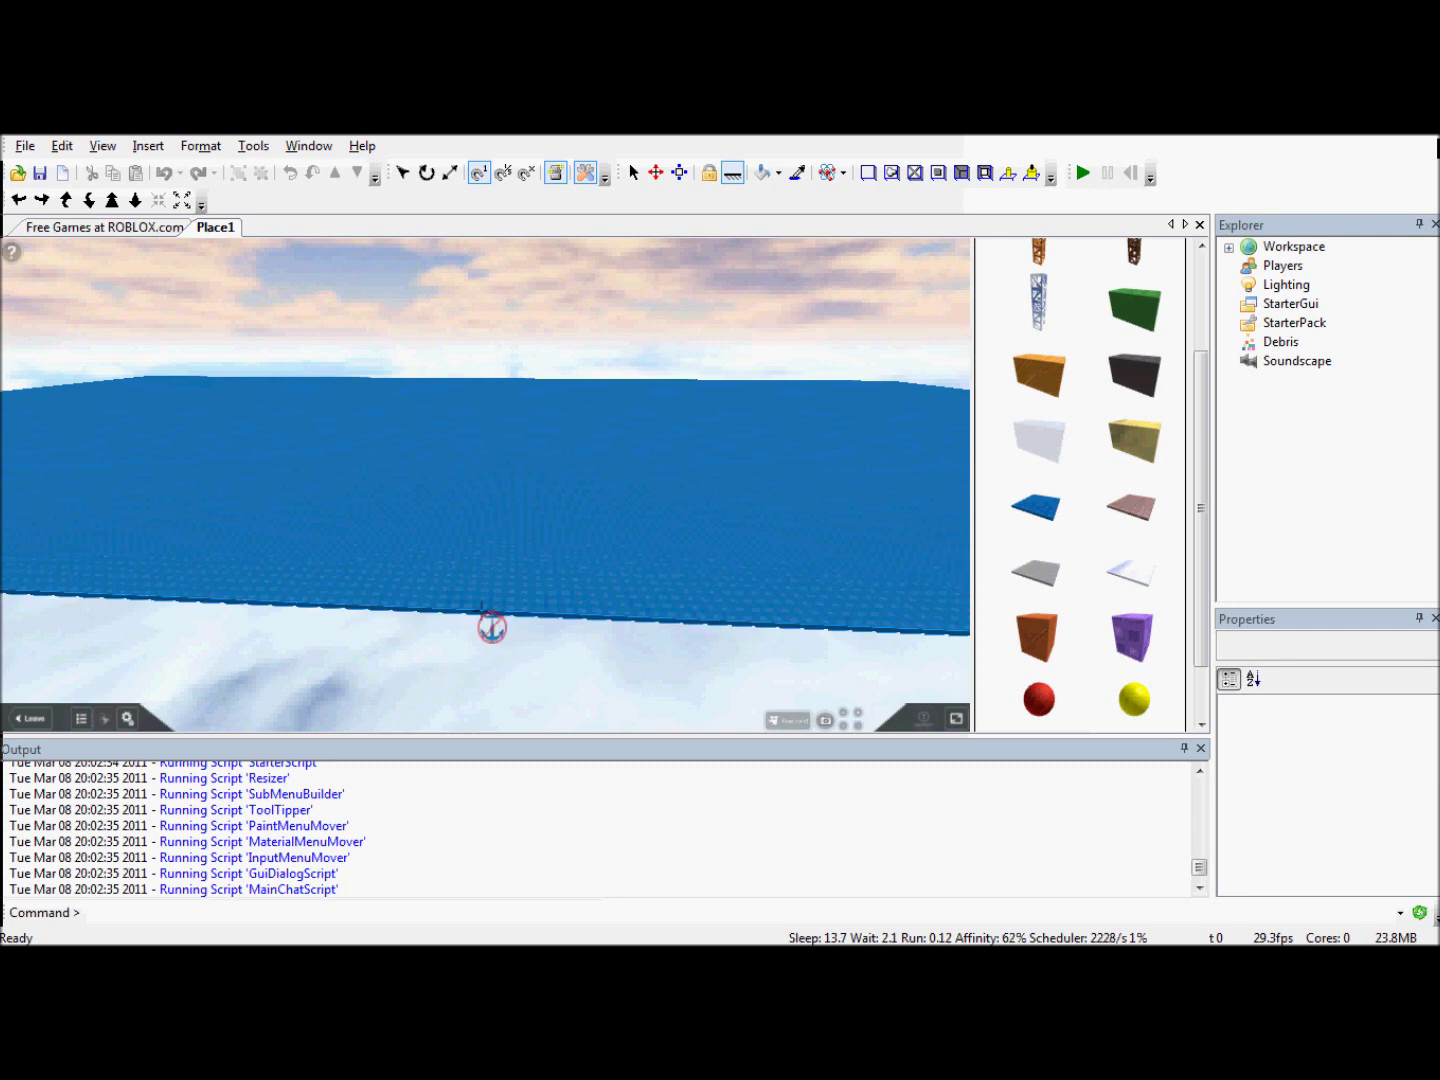
Step: Test-run the place to observe how the anchored baseplate behaves, and reset the simulation
left_click(1084, 174)
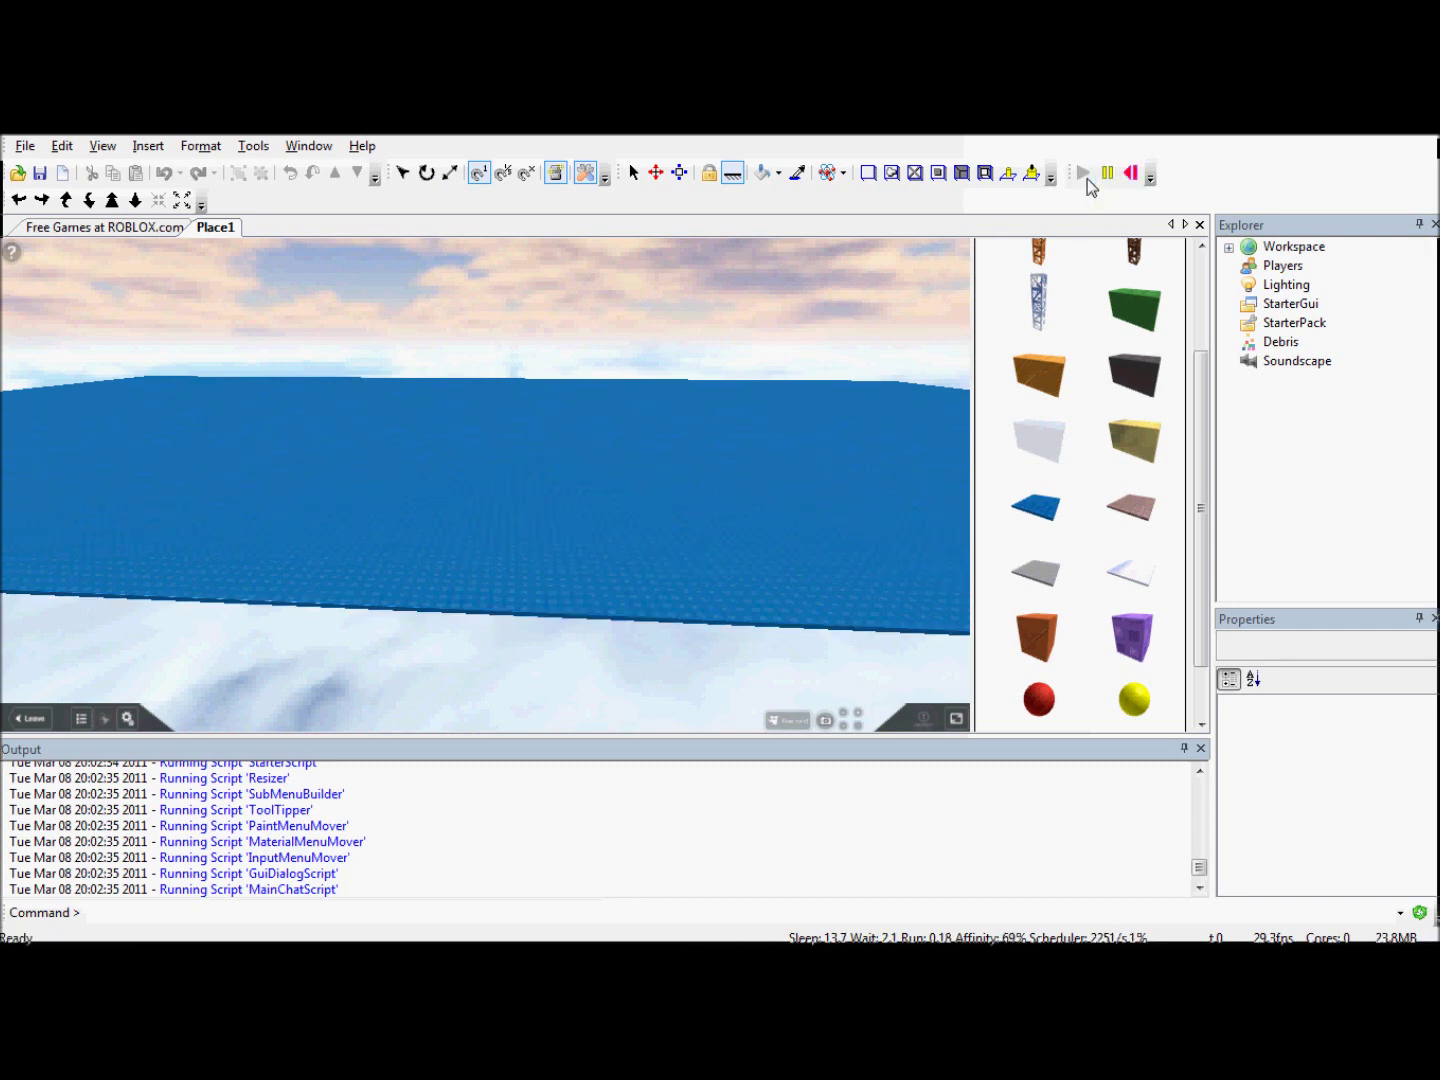
right_click_drag(626, 295, 626, 296)
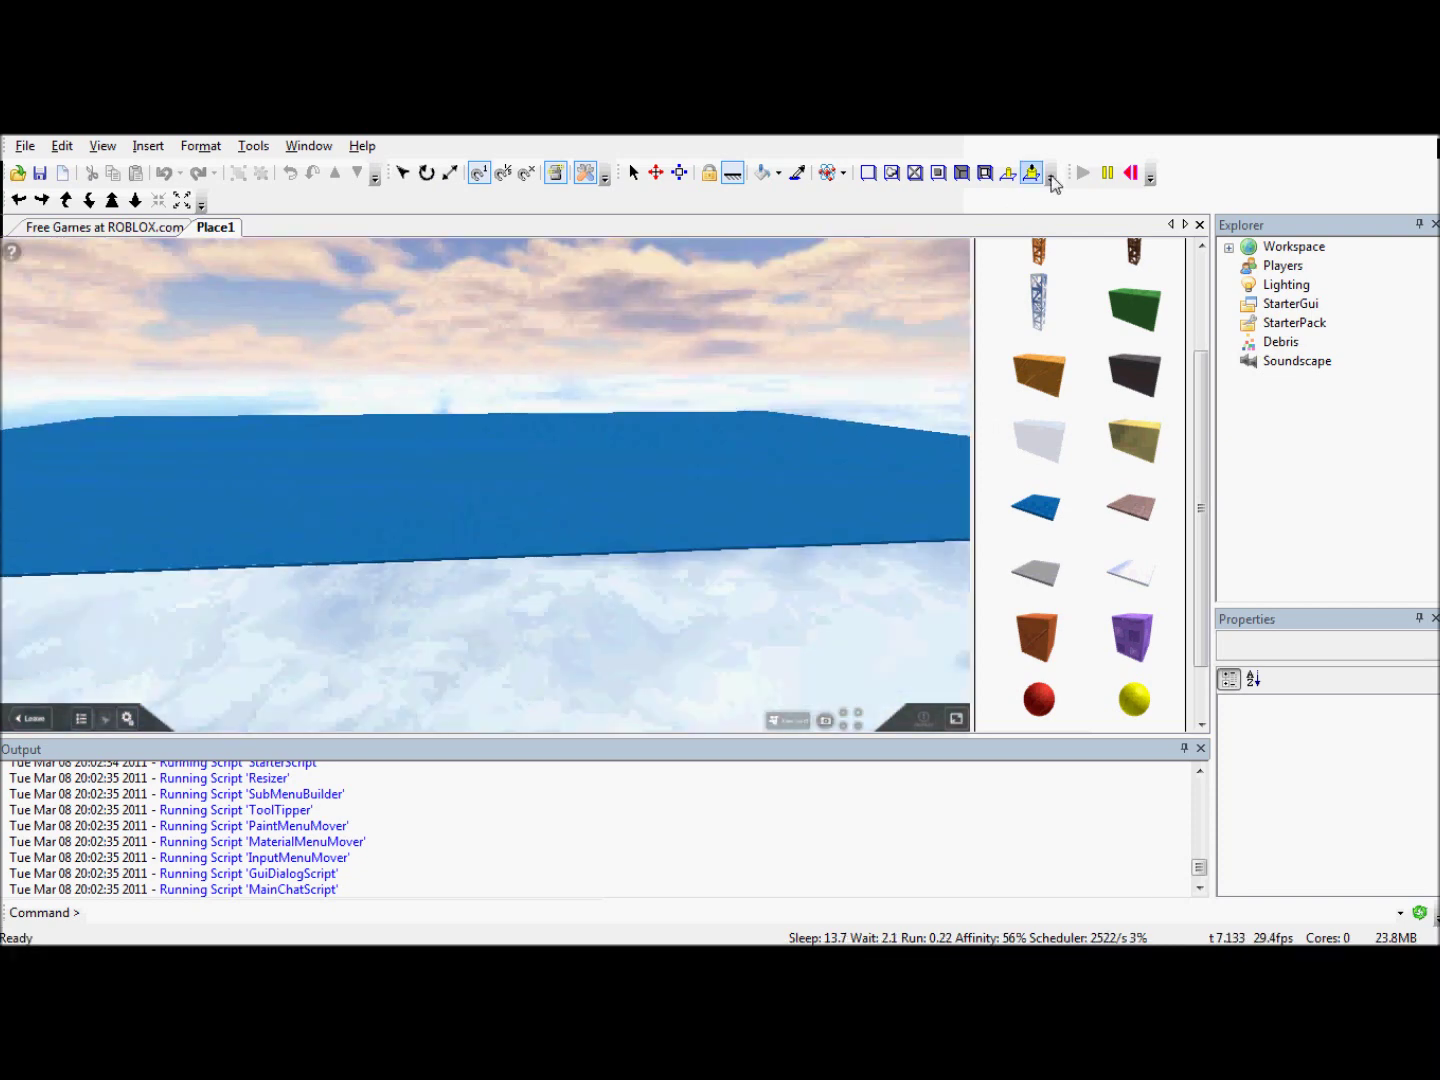
left_click(1130, 174)
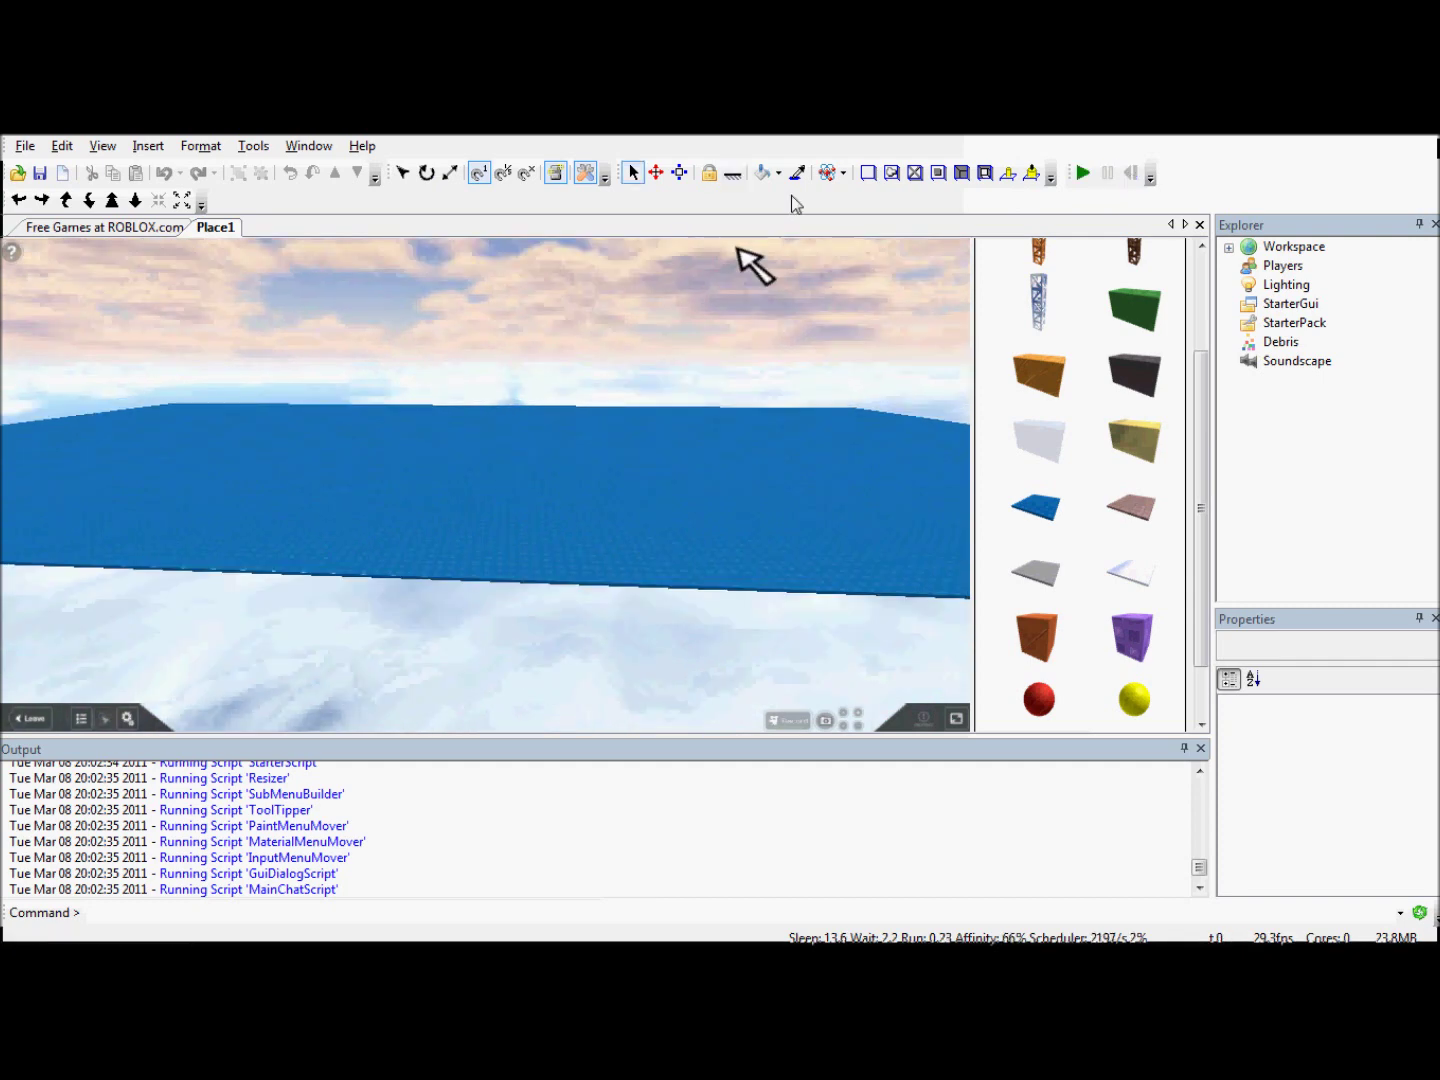
Step: Check the blue baseplate's anchored state with the Anchor tool, and return to the Drag tool
left_click(734, 174)
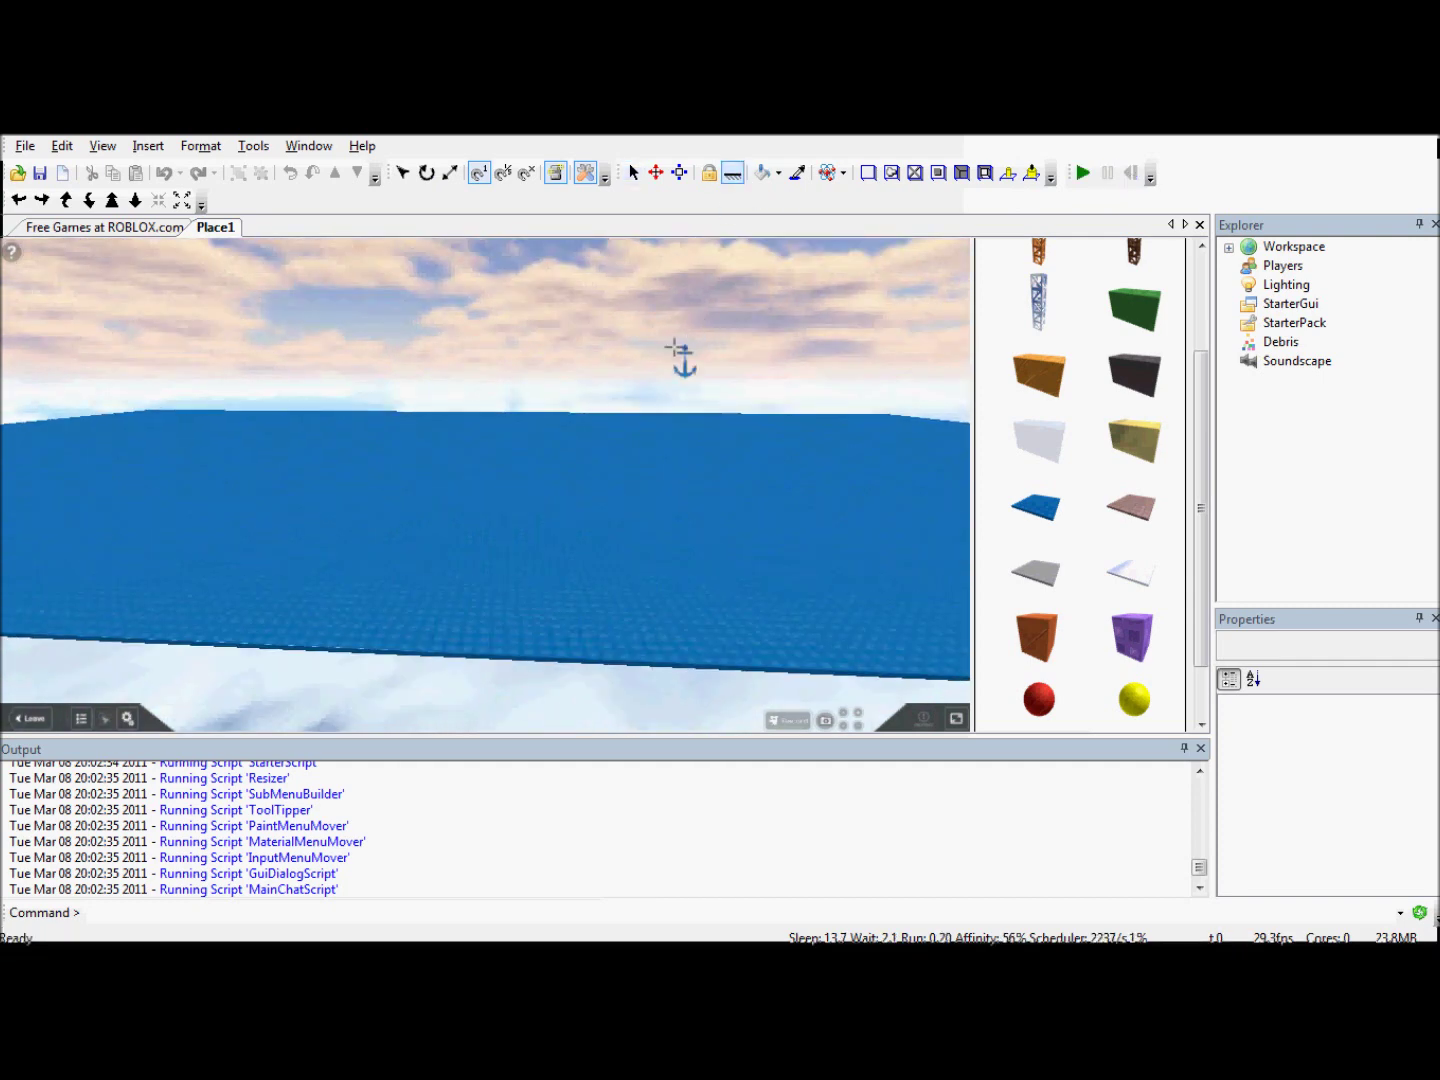
right_click_drag(649, 449, 637, 457)
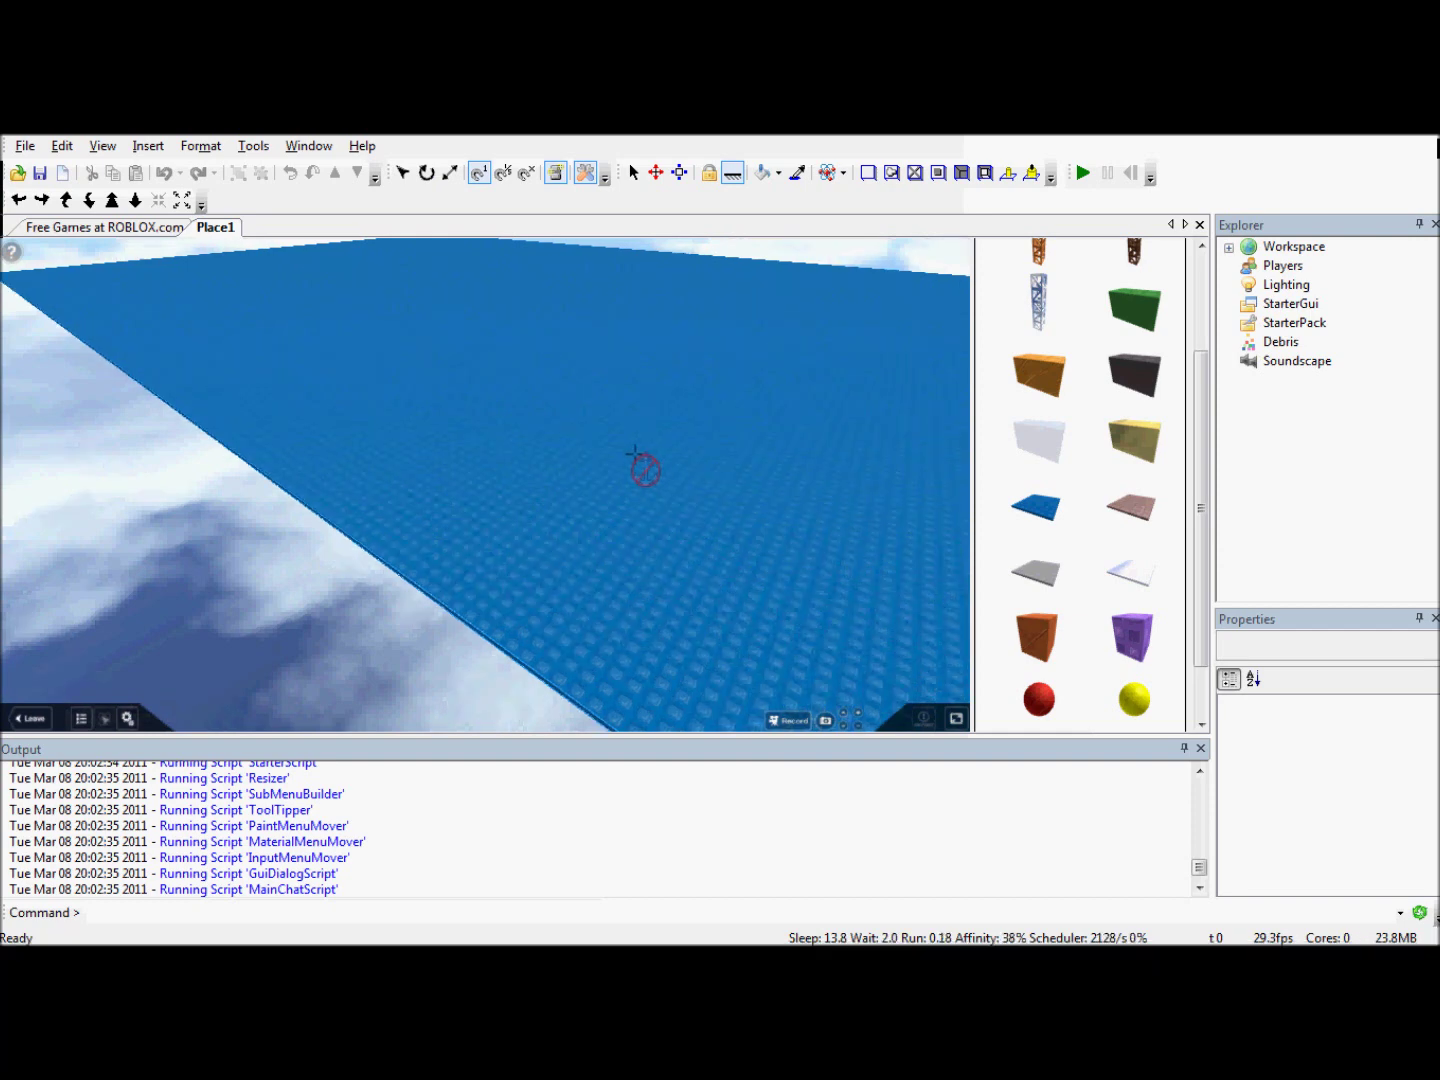
right_click_drag(634, 454, 660, 375)
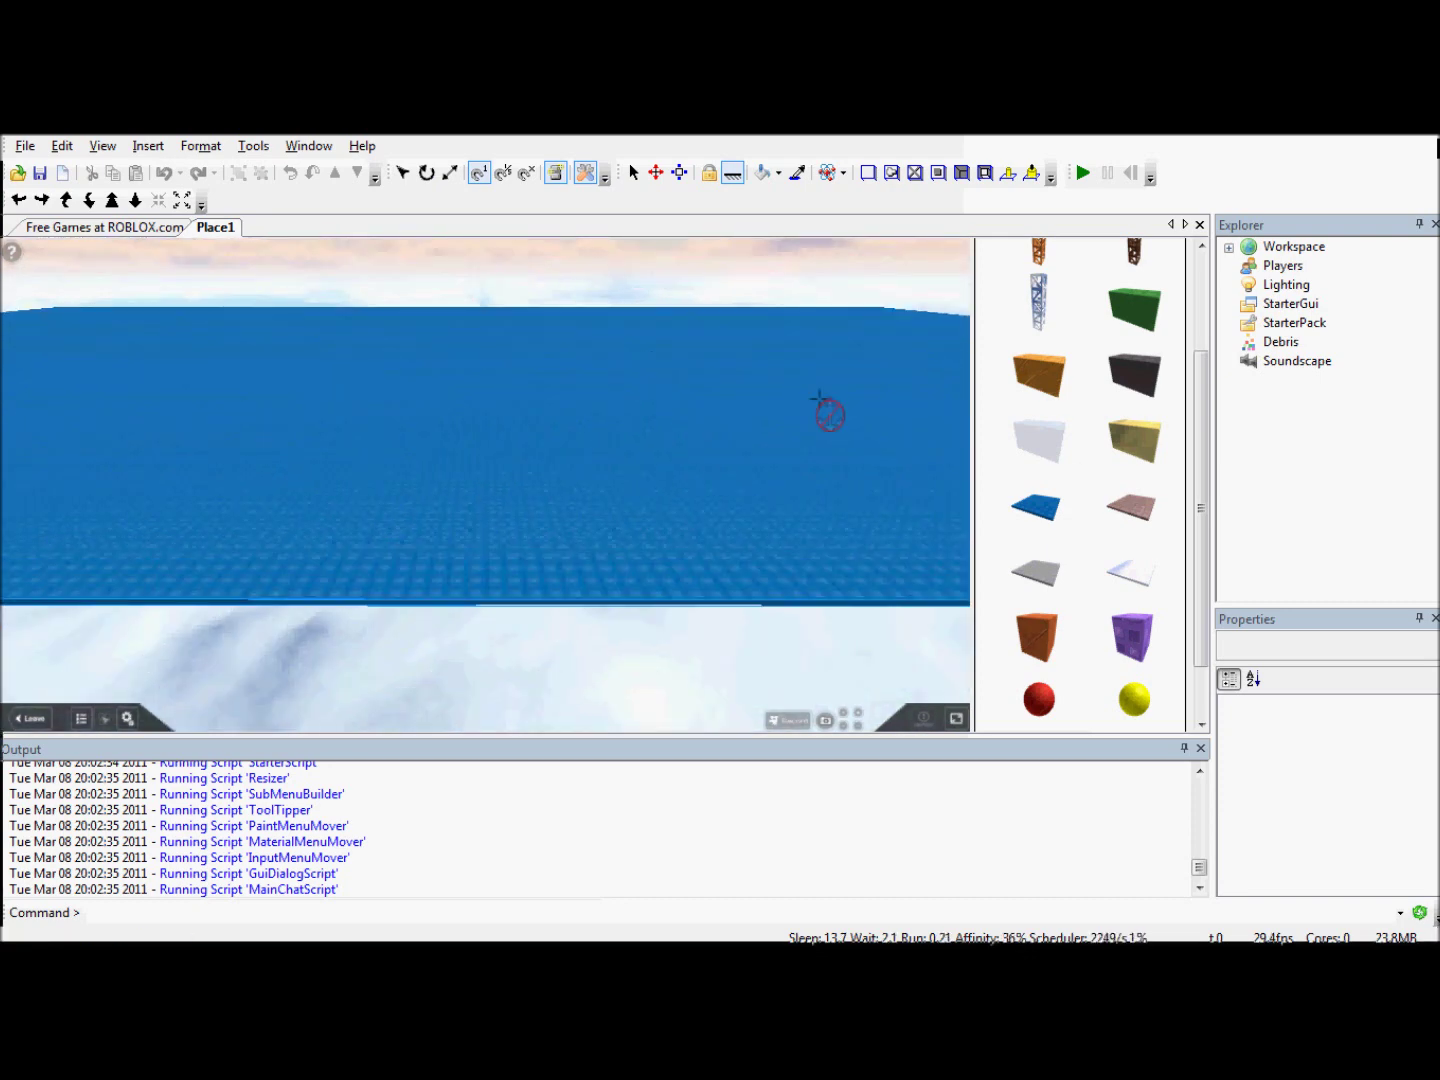
scroll(819, 399, "down", 1)
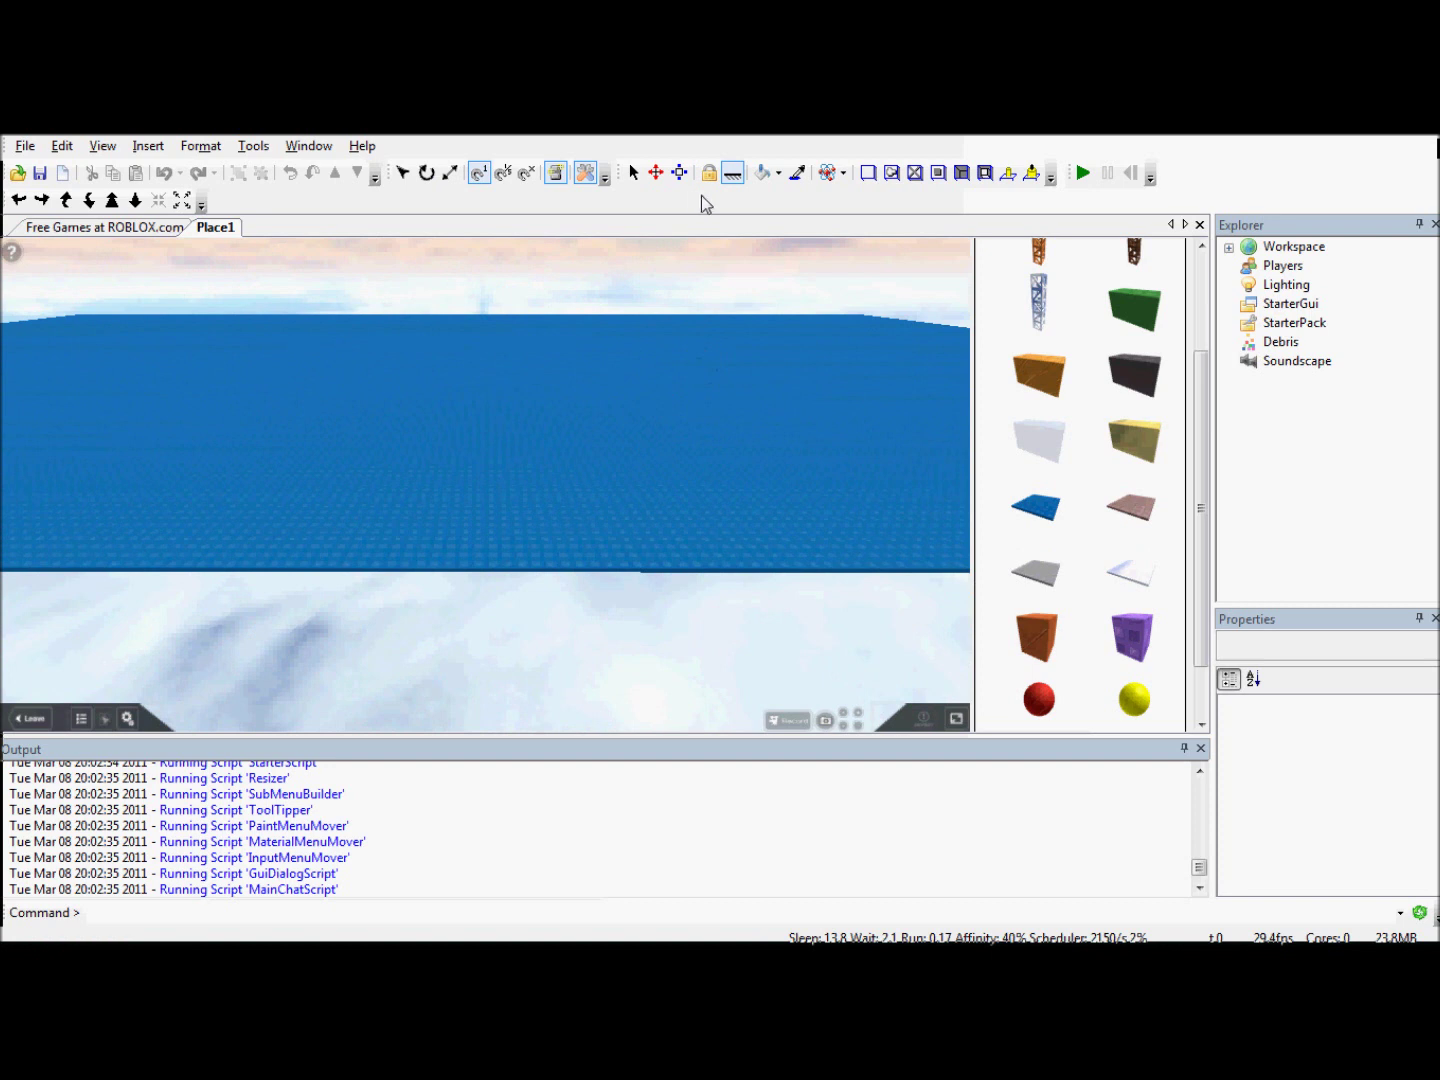
scroll(612, 384, "up", 2)
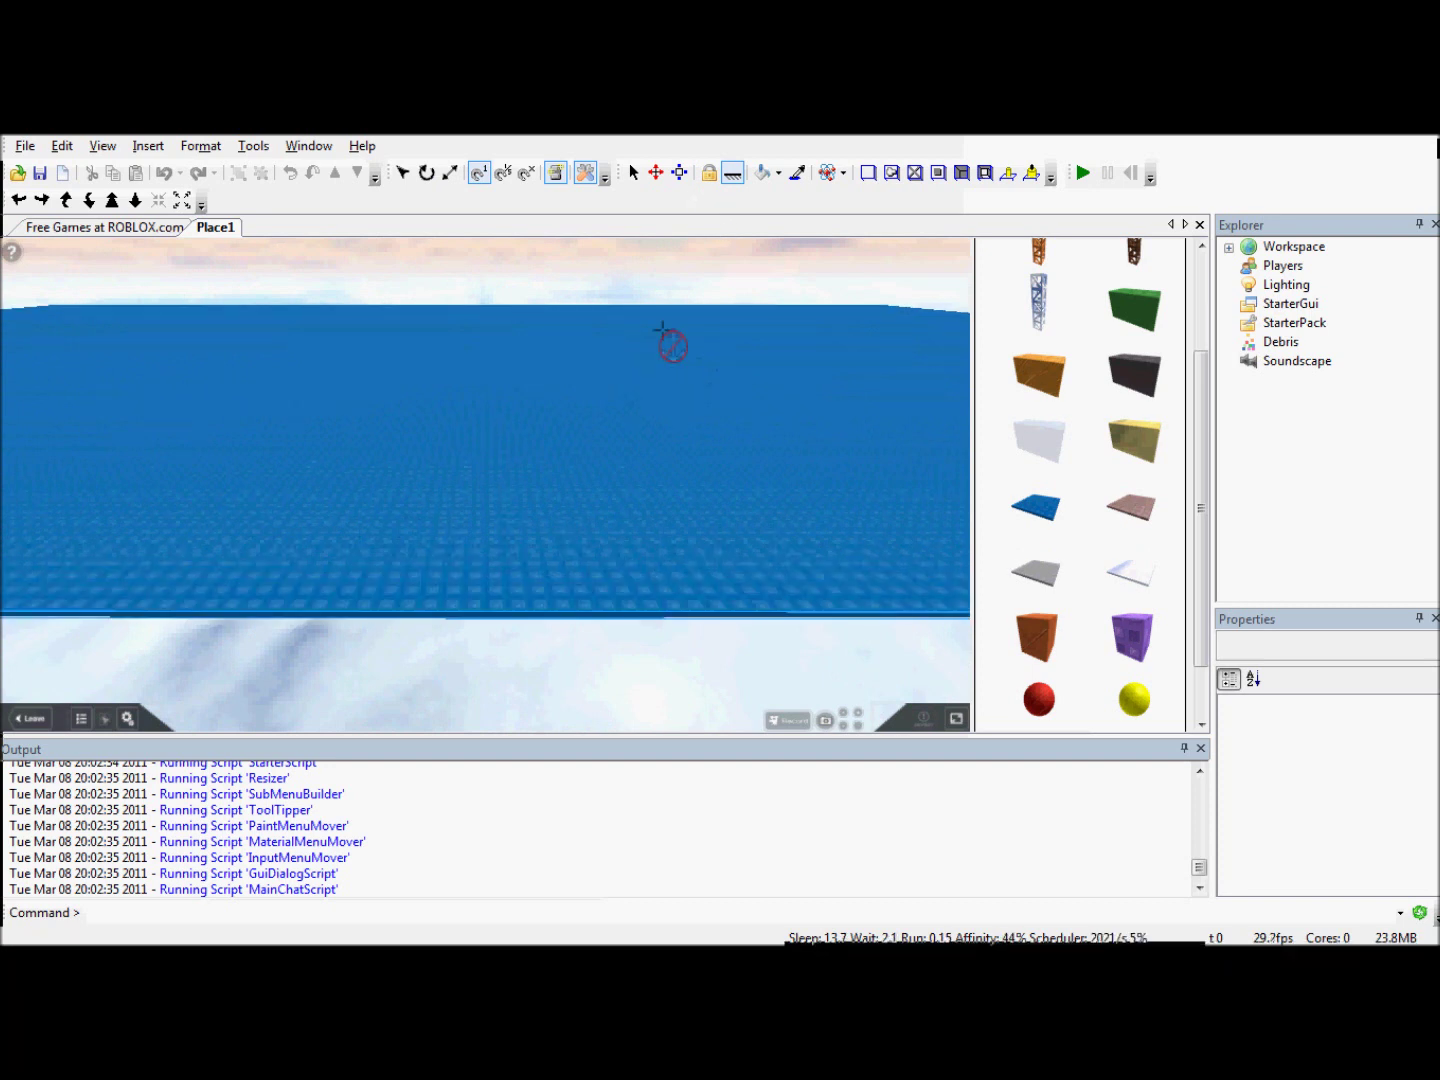
scroll(661, 329, "down", 2)
left_click(634, 172)
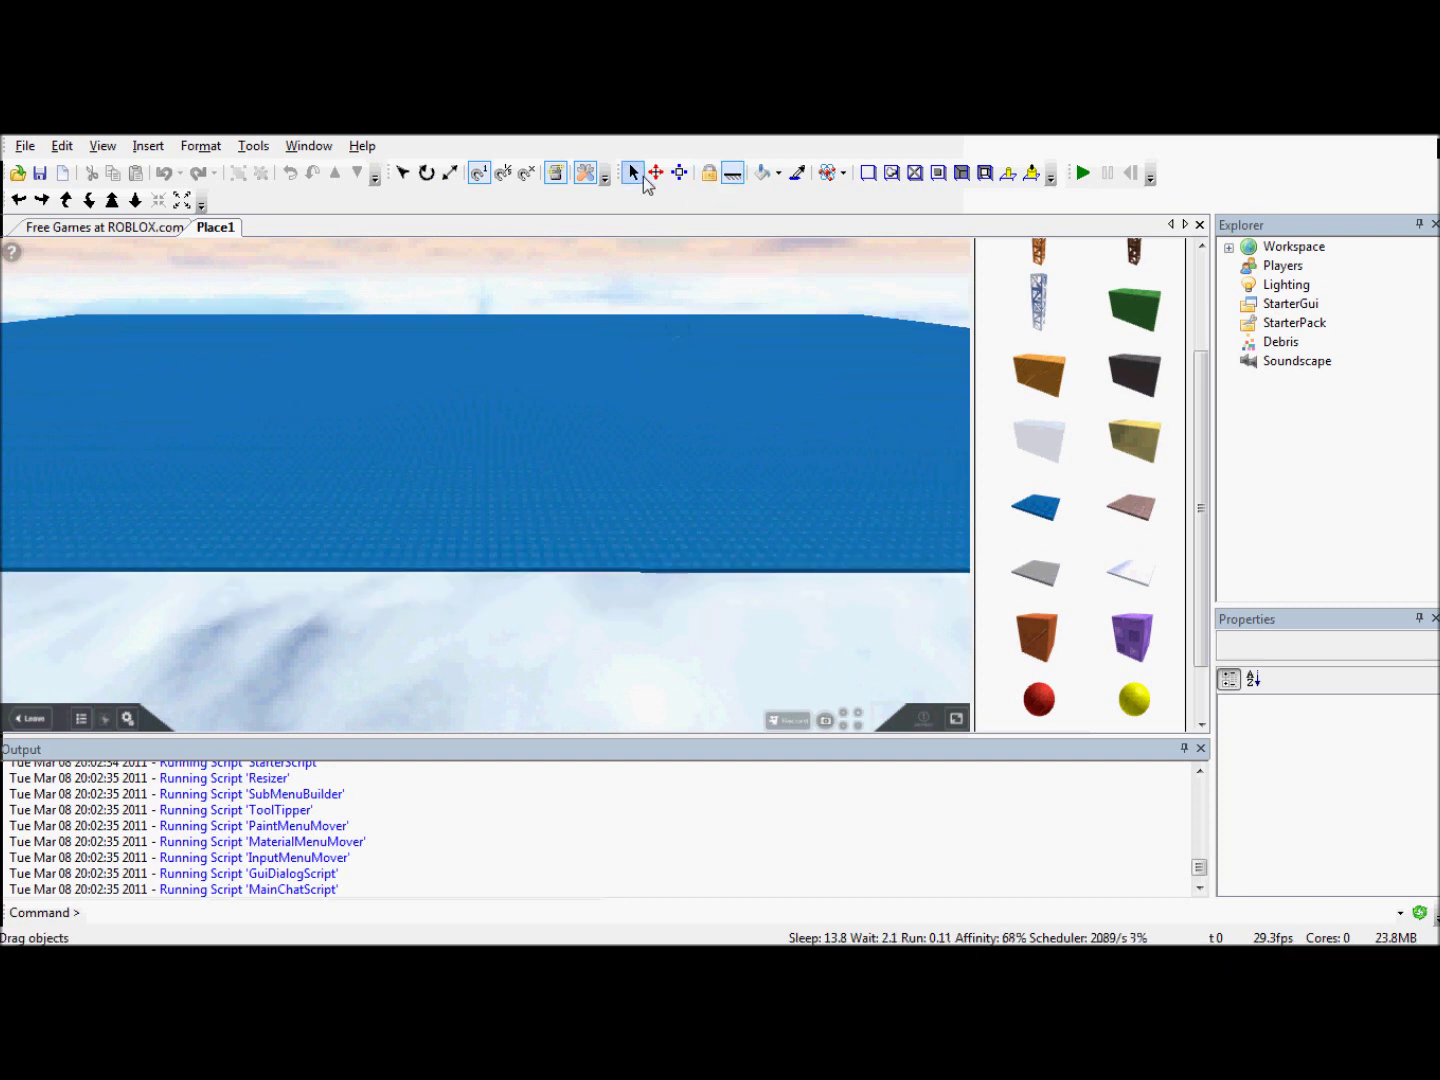
Step: Insert a Green Plastic Brick from the toolbox onto the blue baseplate
left_click(1156, 311)
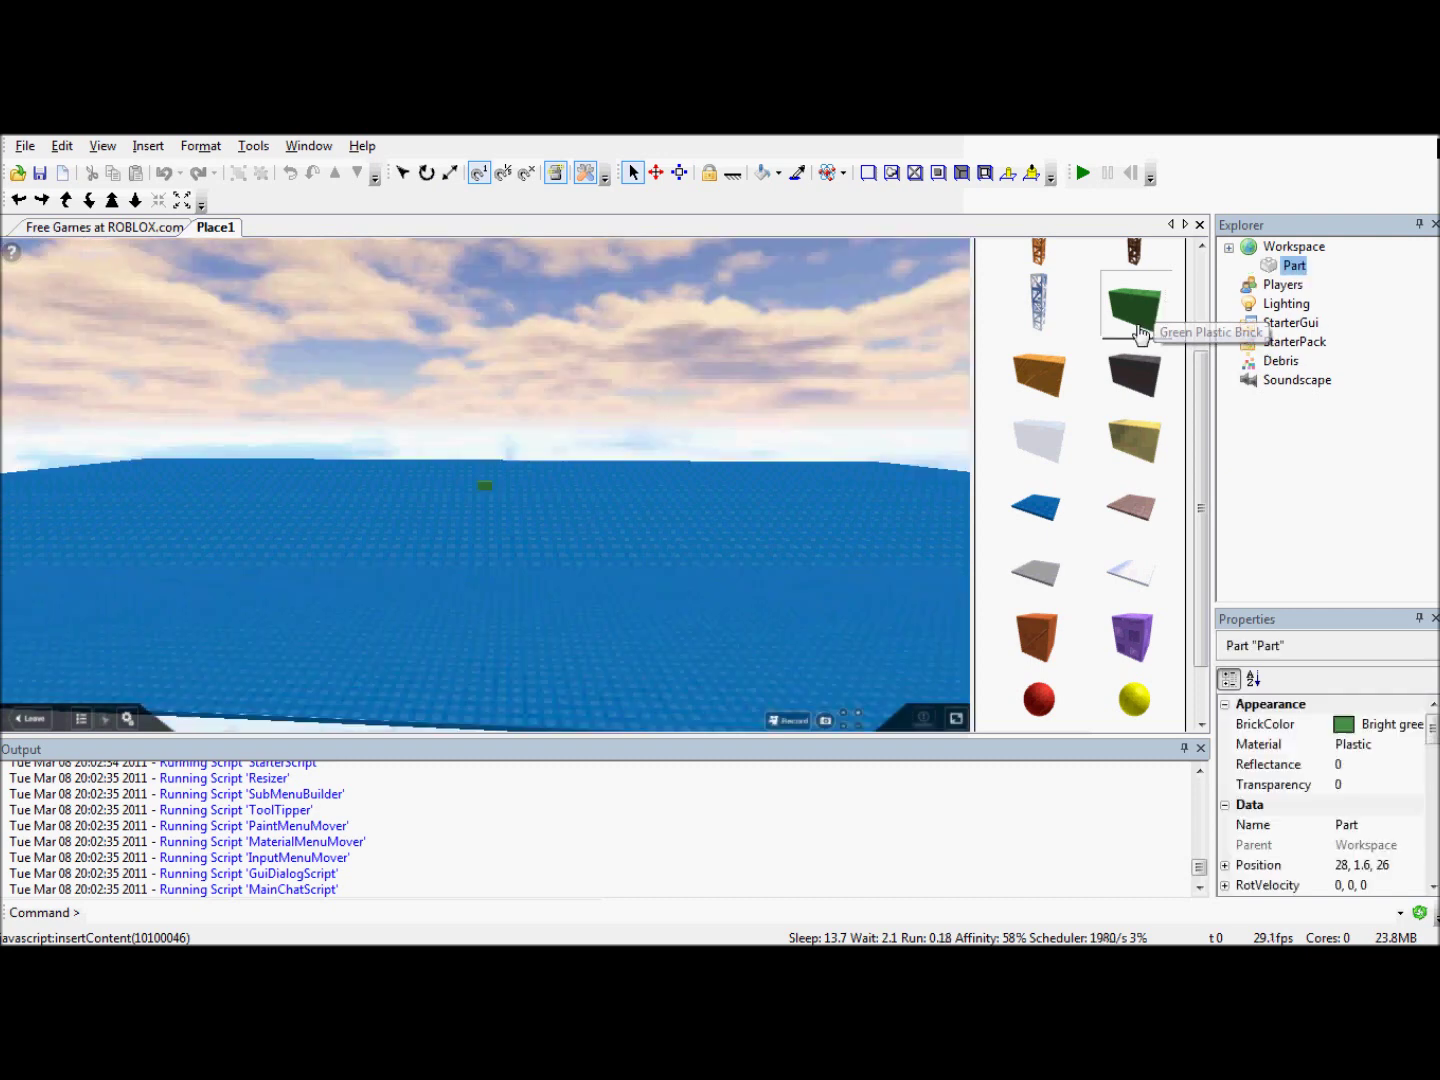
right_click_drag(714, 283, 709, 285)
scroll(709, 284, "down", 10)
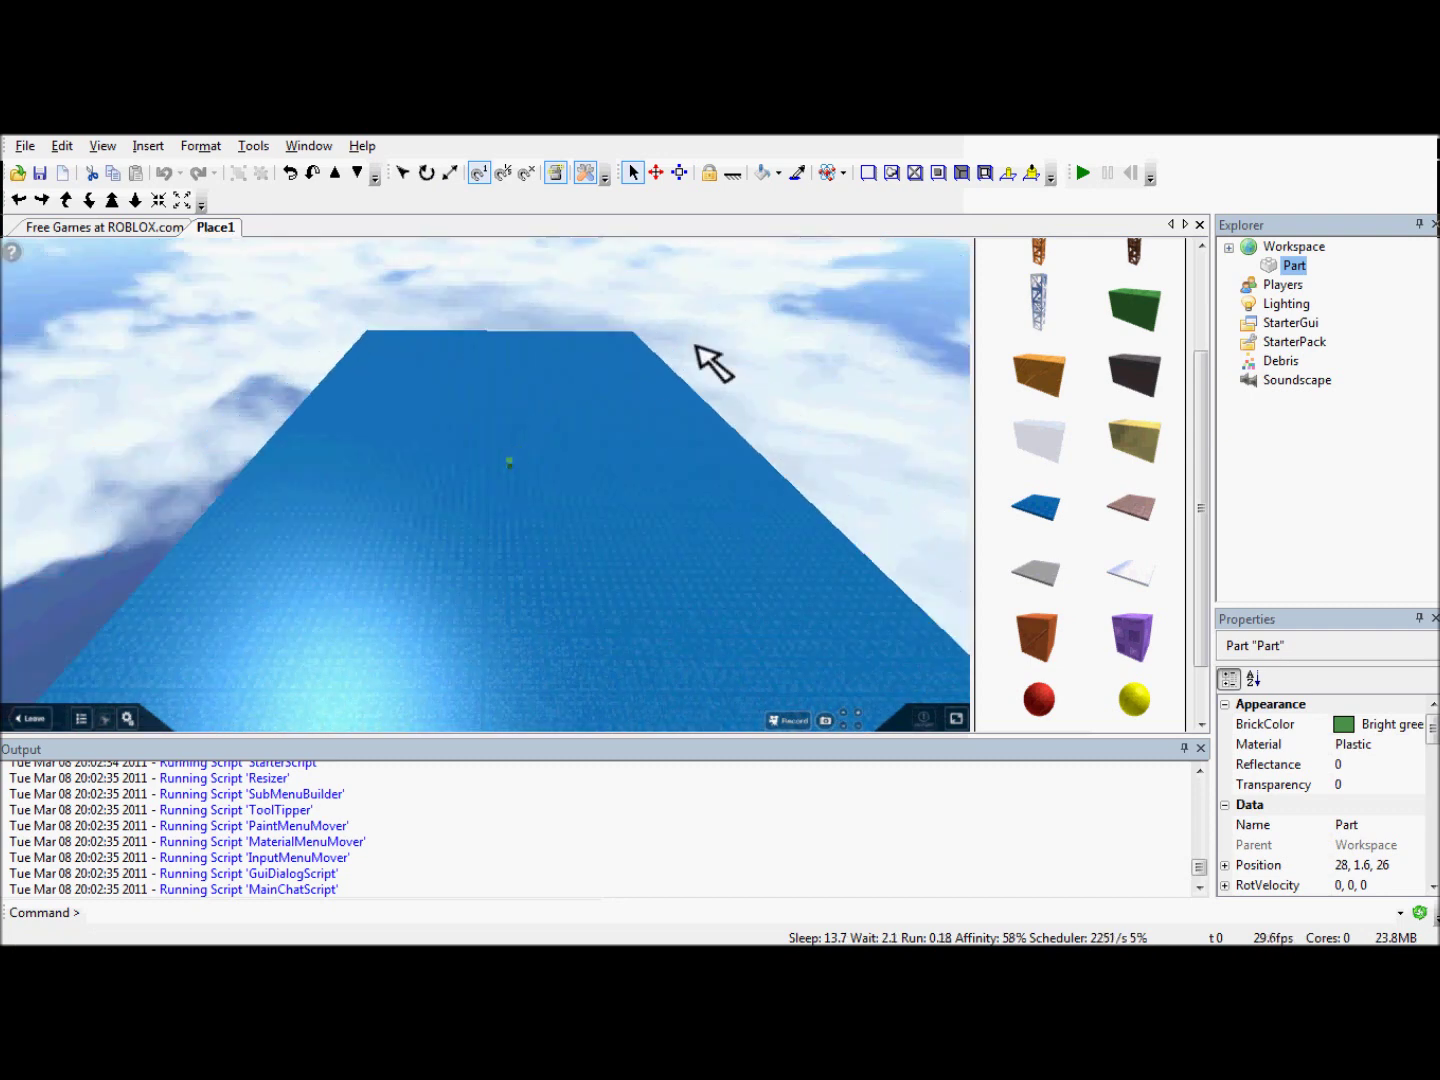
Step: Try moving the blue baseplate to position -16, 3, -11 with the Drag tool, and undo the move
left_click(662, 404)
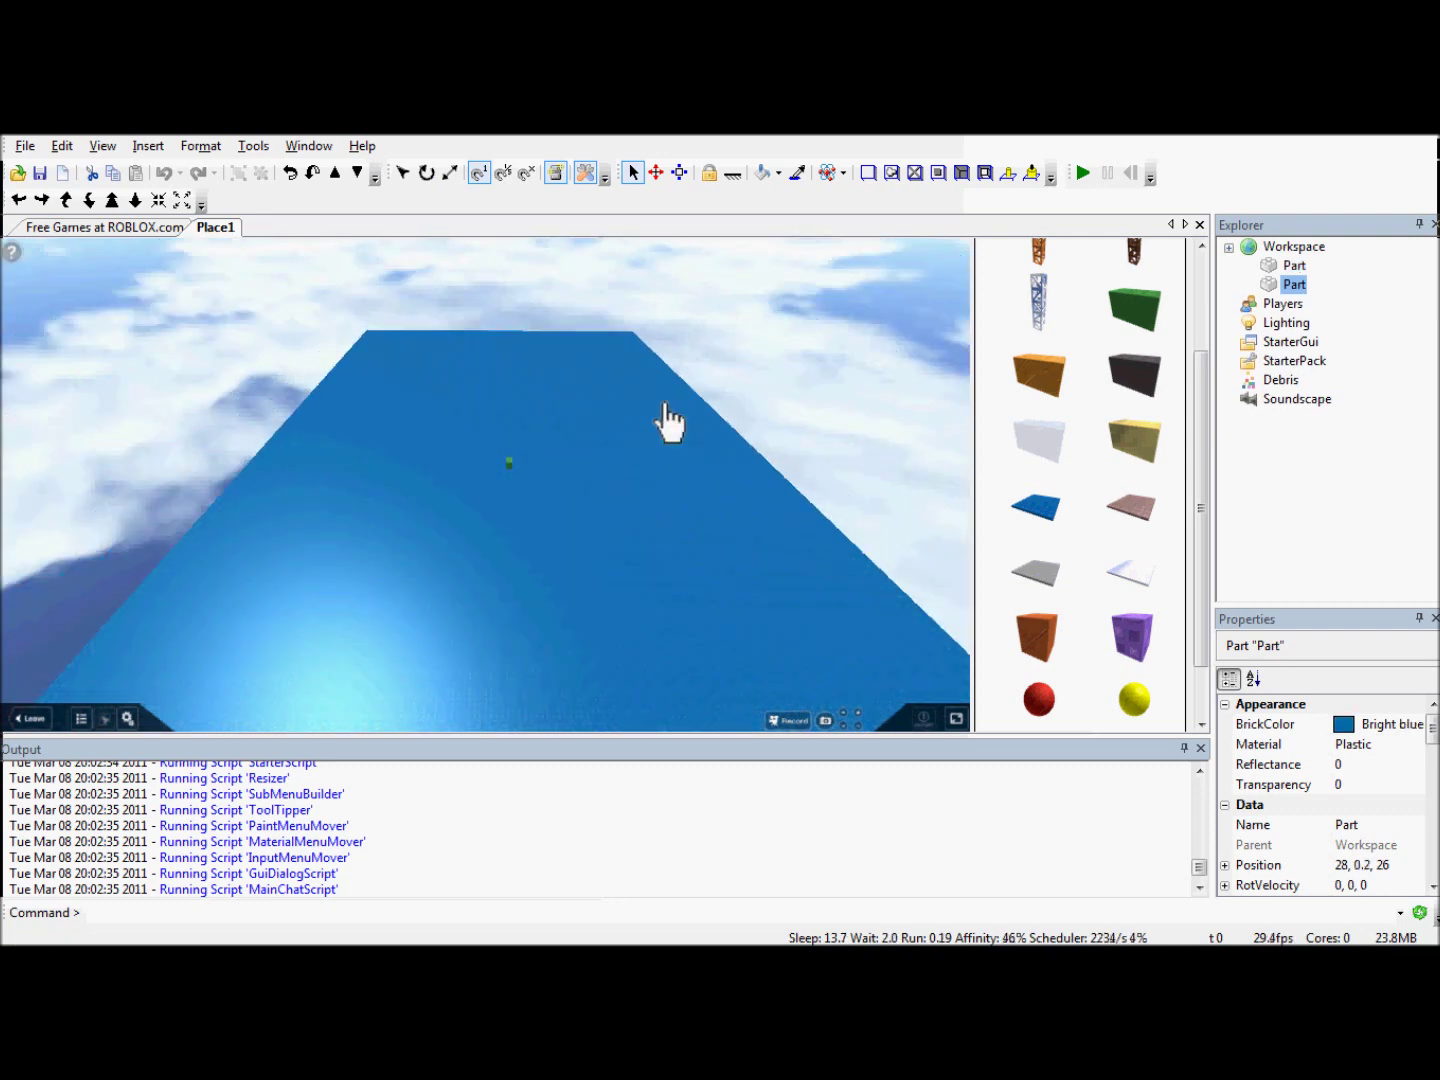
left_click_drag(574, 444, 644, 408)
mouse_move(639, 416)
right_mouse_down()
mouse_move(675, 436)
mouse_move(661, 437)
right_mouse_up()
left_click(166, 174)
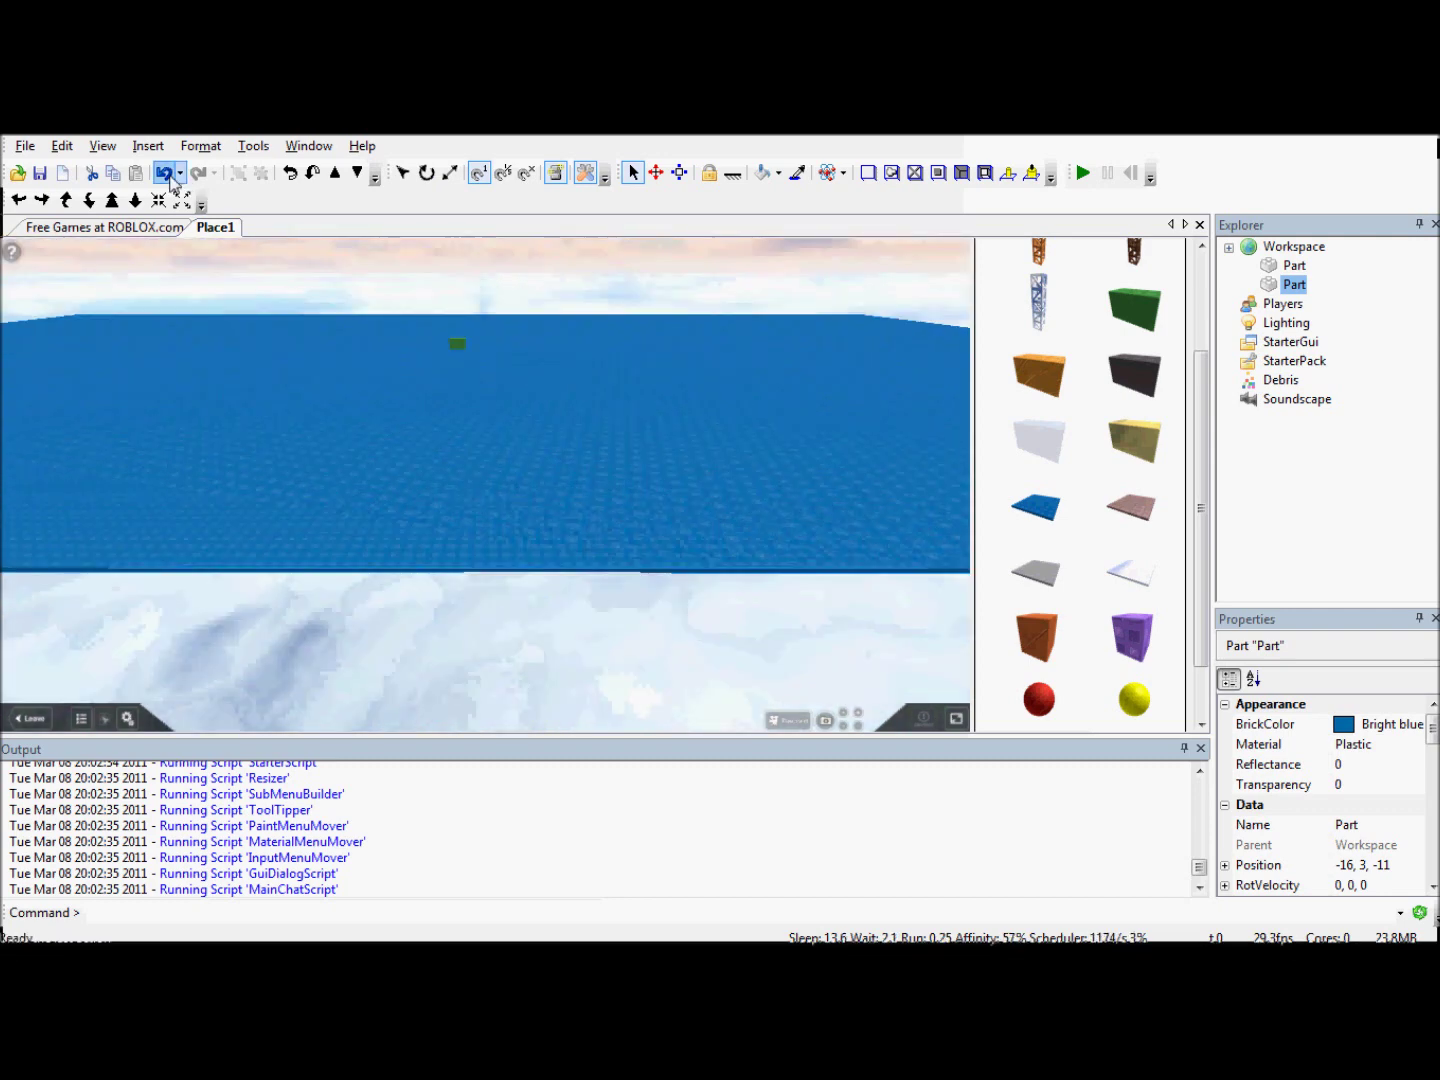
right_click_drag(480, 376, 482, 377)
scroll(482, 376, "up", 4)
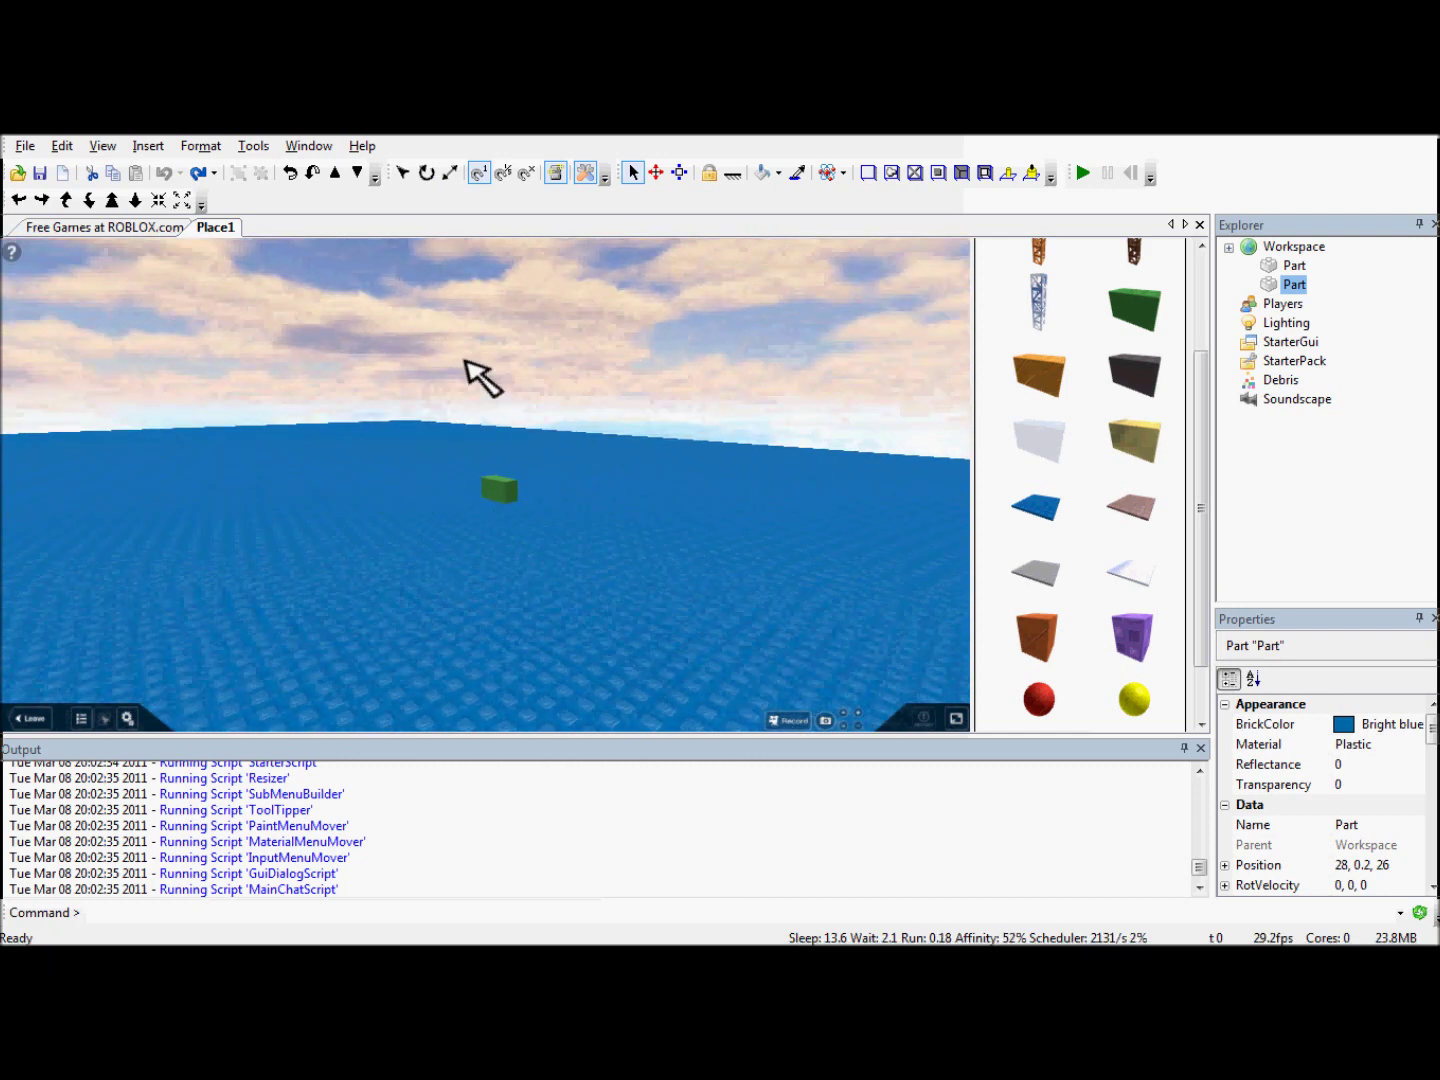
left_click(198, 173)
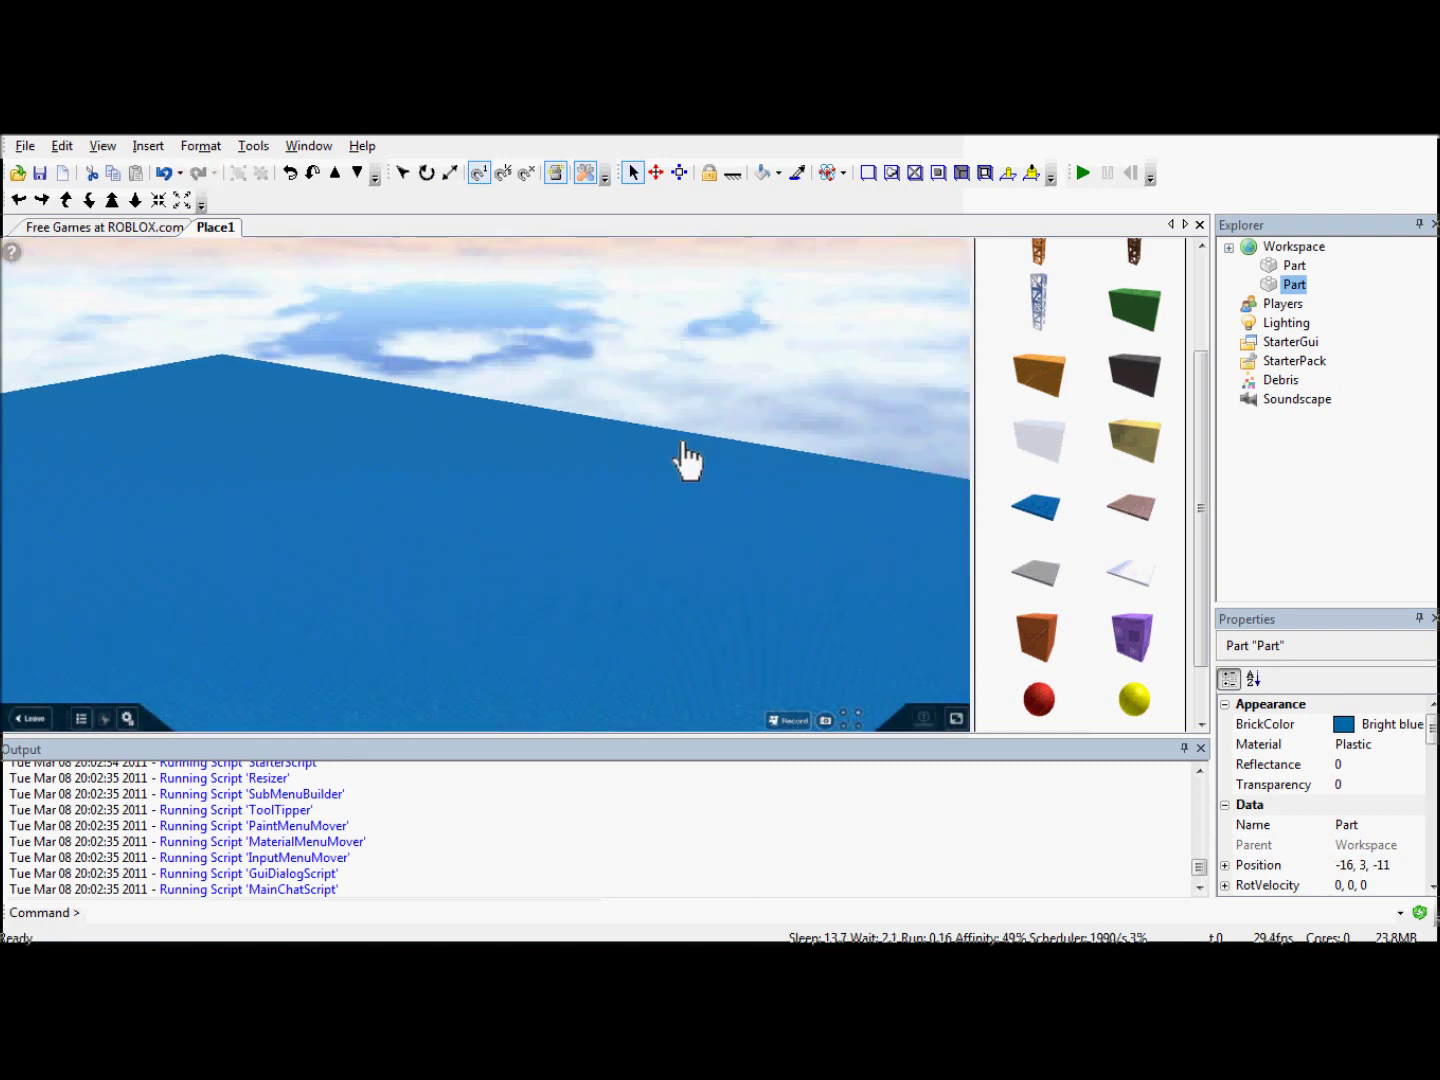
key("ctrl+z")
Step: Deselect the blue baseplate and lock it with the Lock tool to prevent selection
left_click(678, 283)
right_click_drag(679, 284, 675, 284)
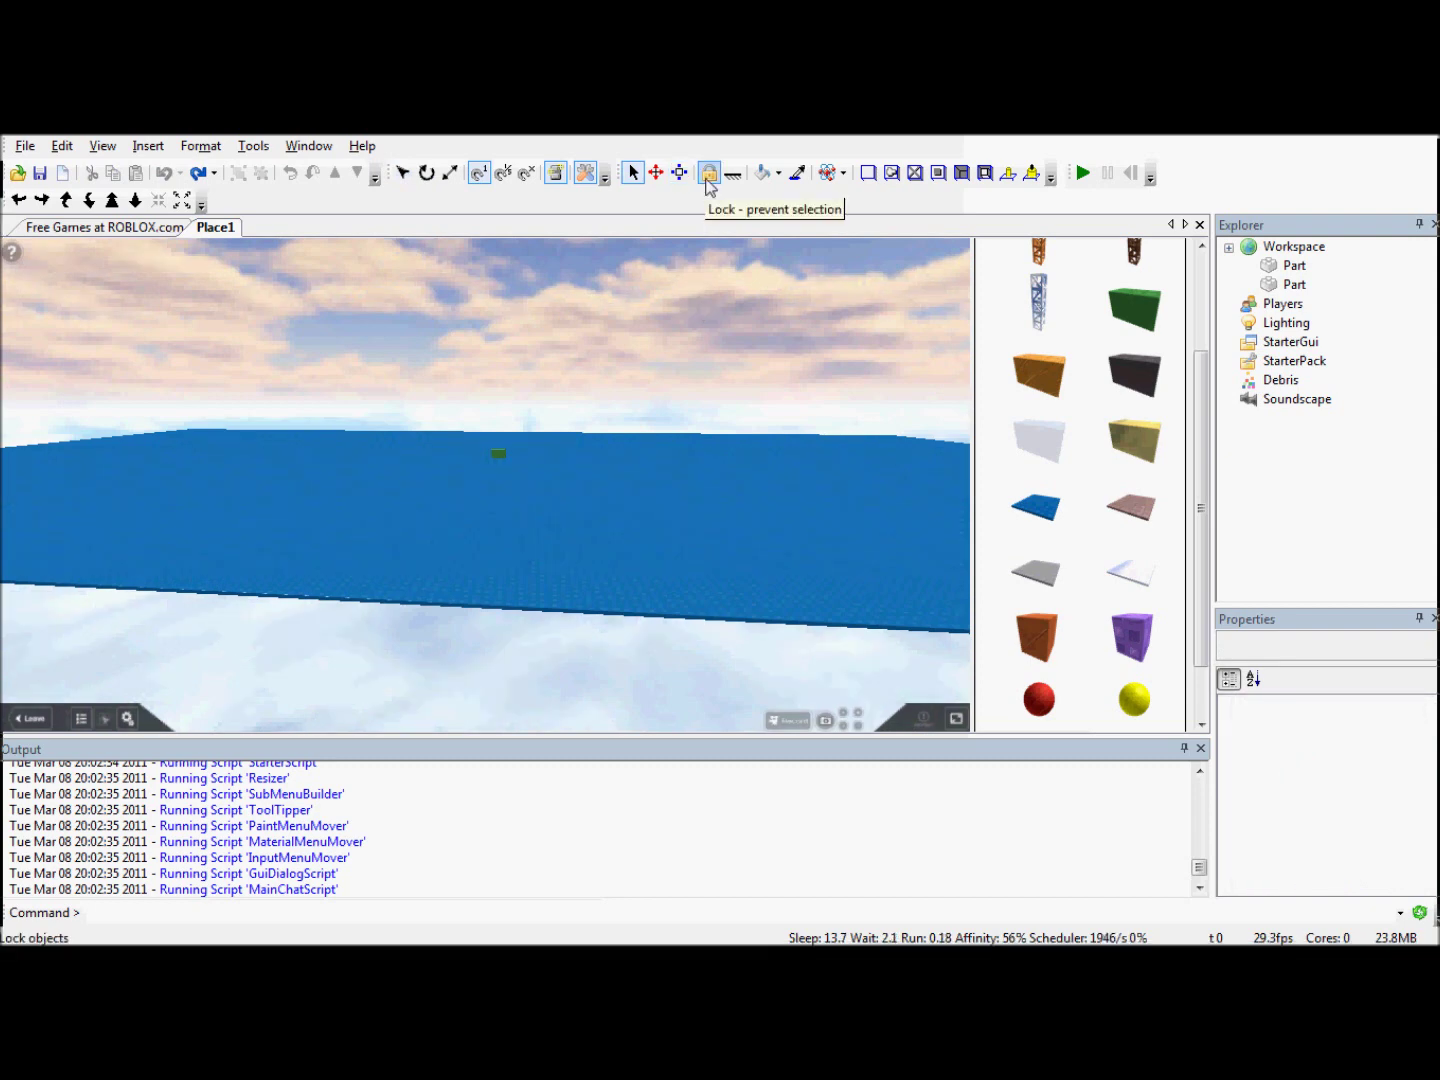
right_click_drag(725, 321, 794, 276)
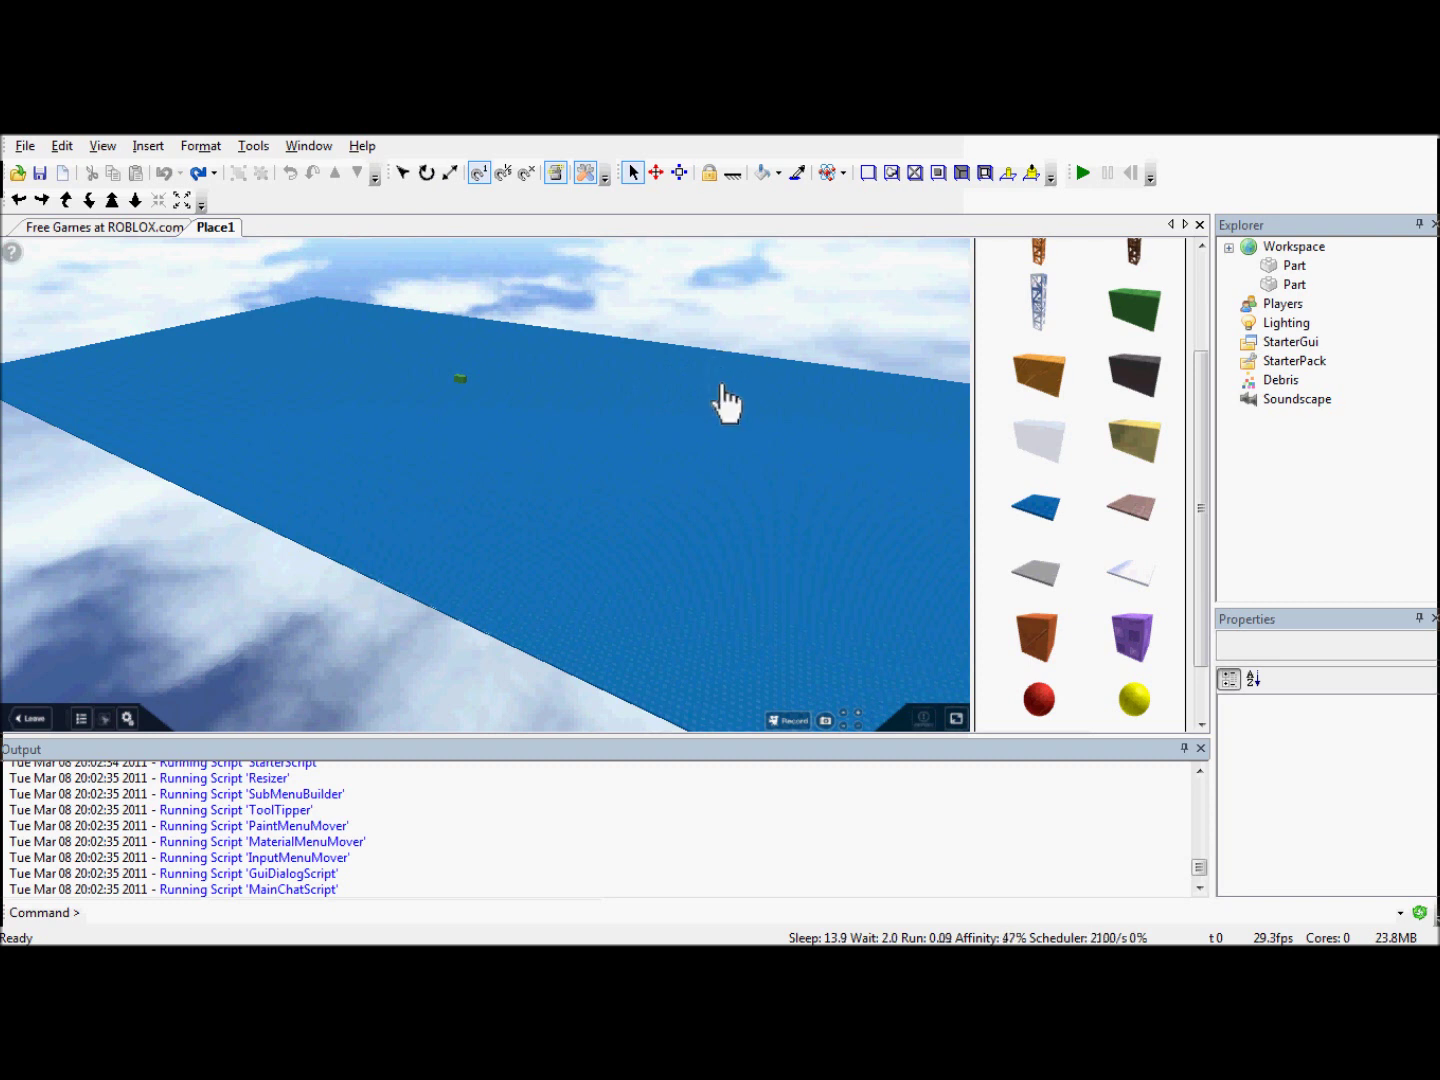
left_click(712, 177)
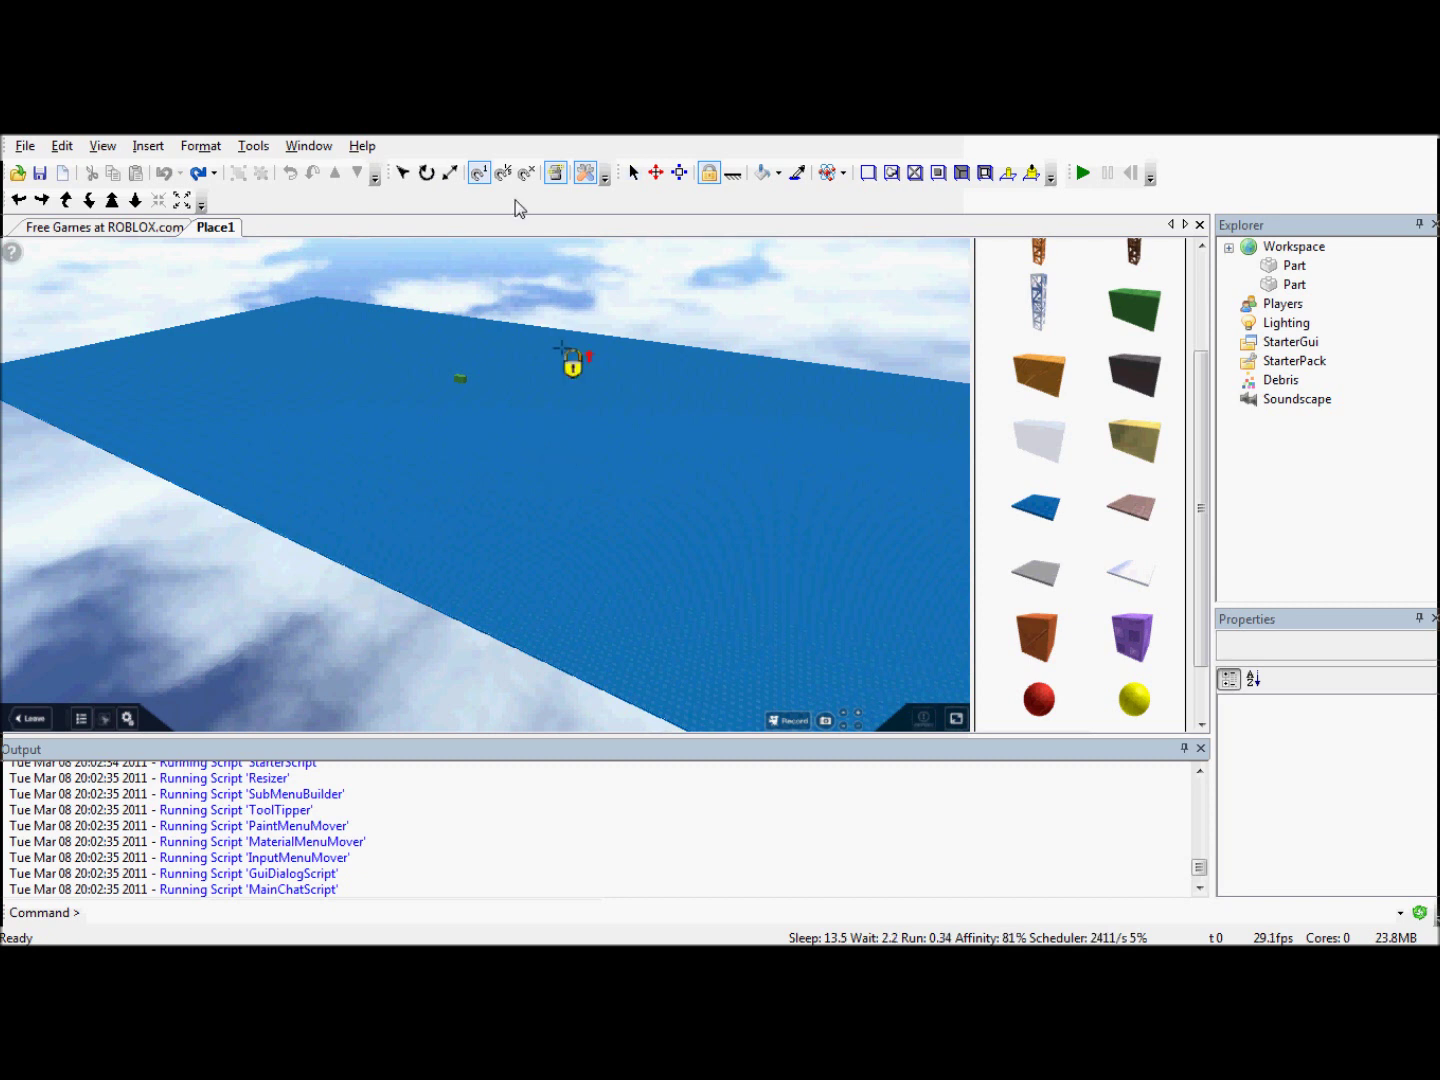
Step: Test with Move Parts selection boxes over the baseplate and green brick which parts can be selected, and clear the selection
left_click(450, 174)
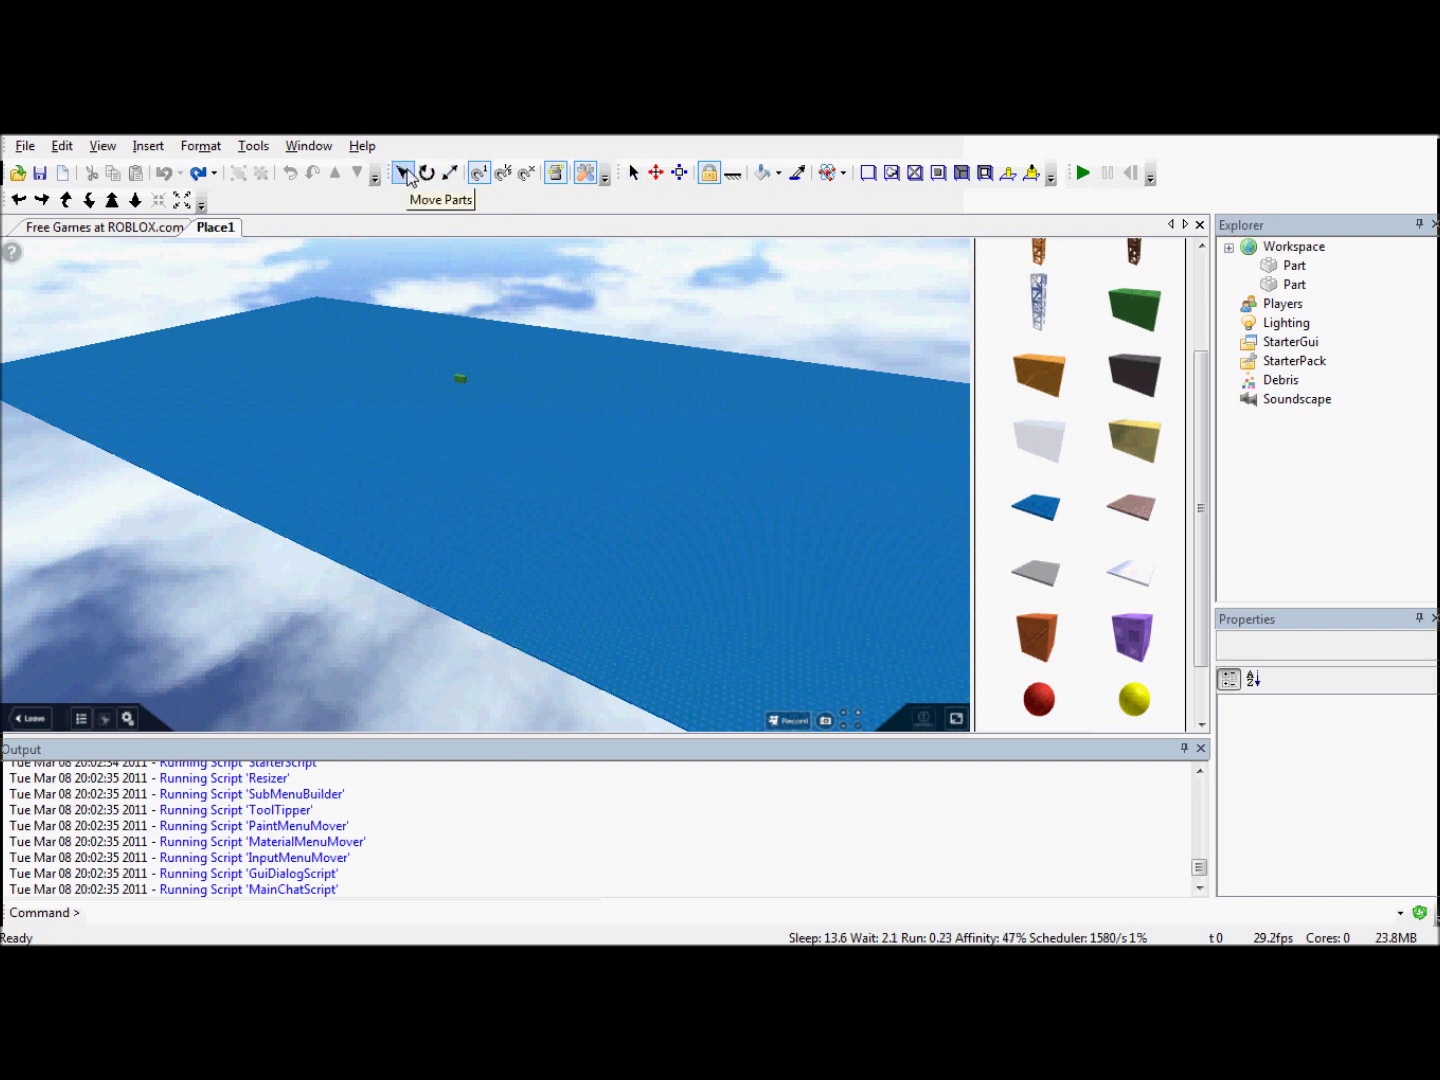
left_click(407, 177)
left_click_drag(560, 536, 258, 324)
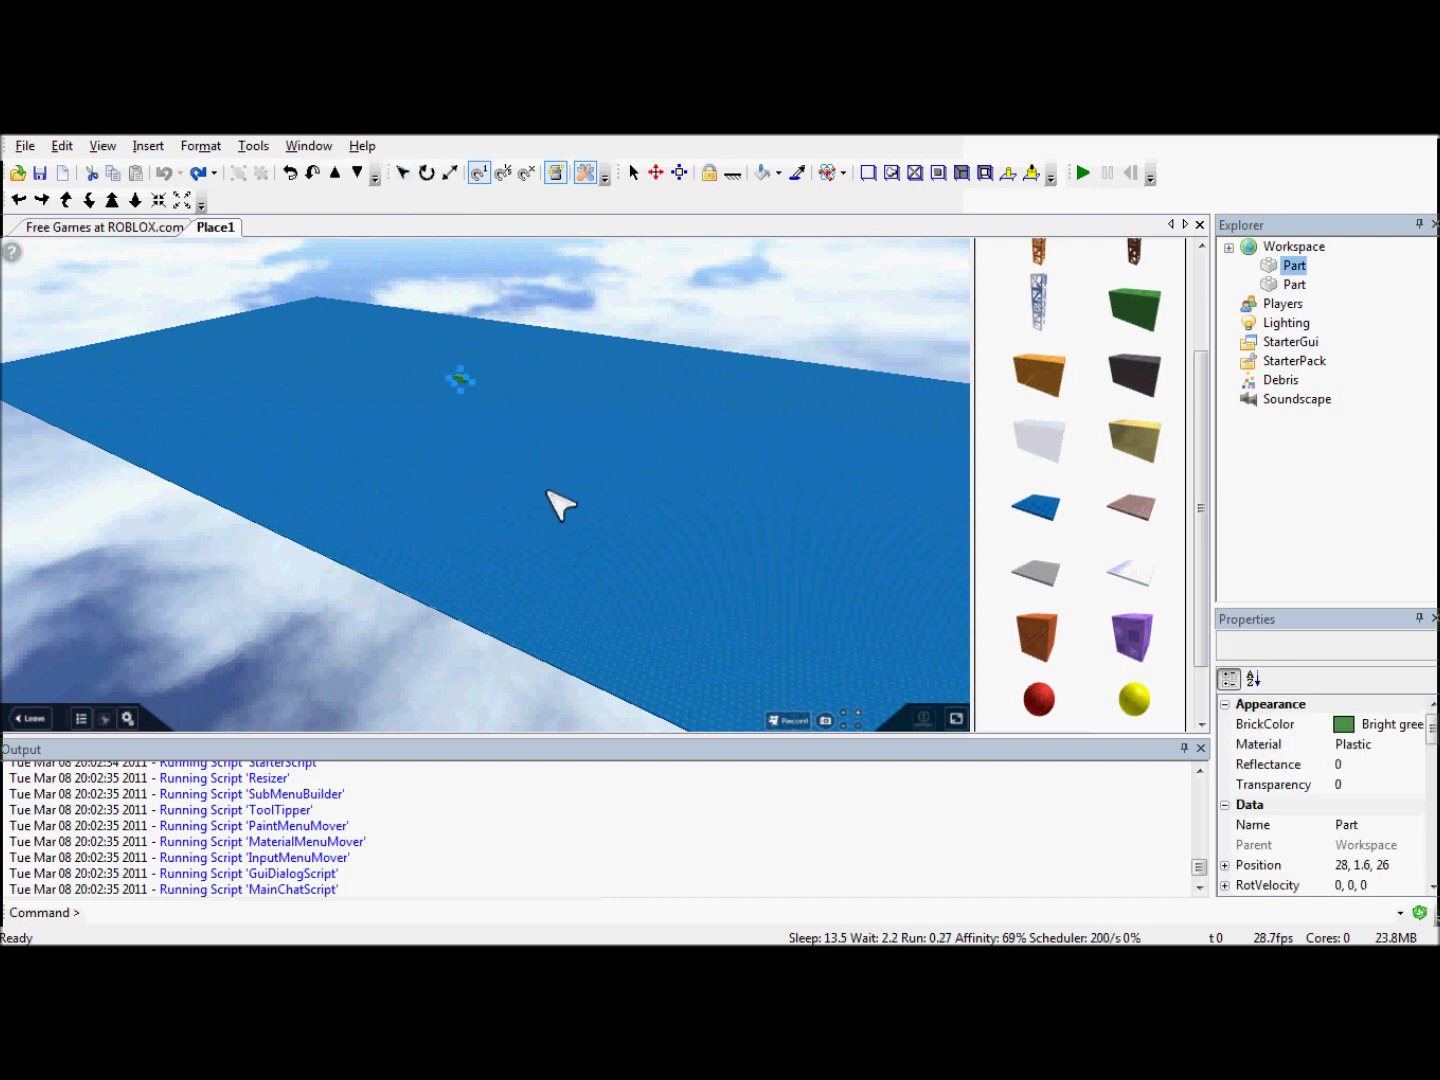
left_click(560, 506)
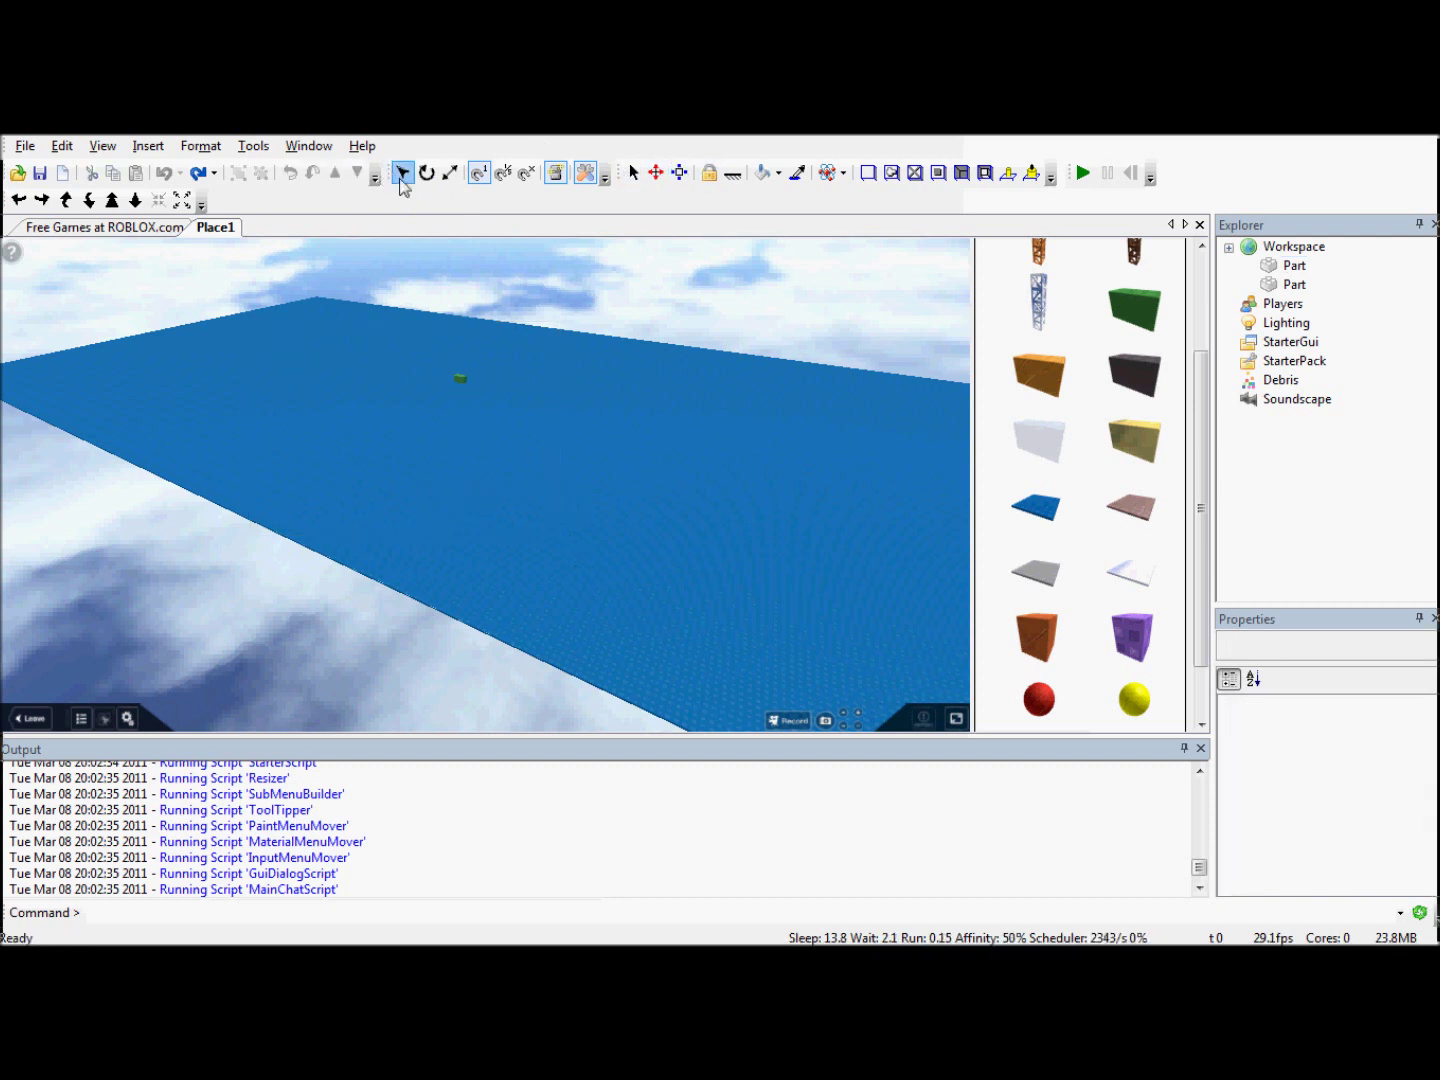
left_click_drag(877, 392, 607, 566)
left_click_drag(810, 365, 633, 546)
left_click_drag(562, 325, 453, 439)
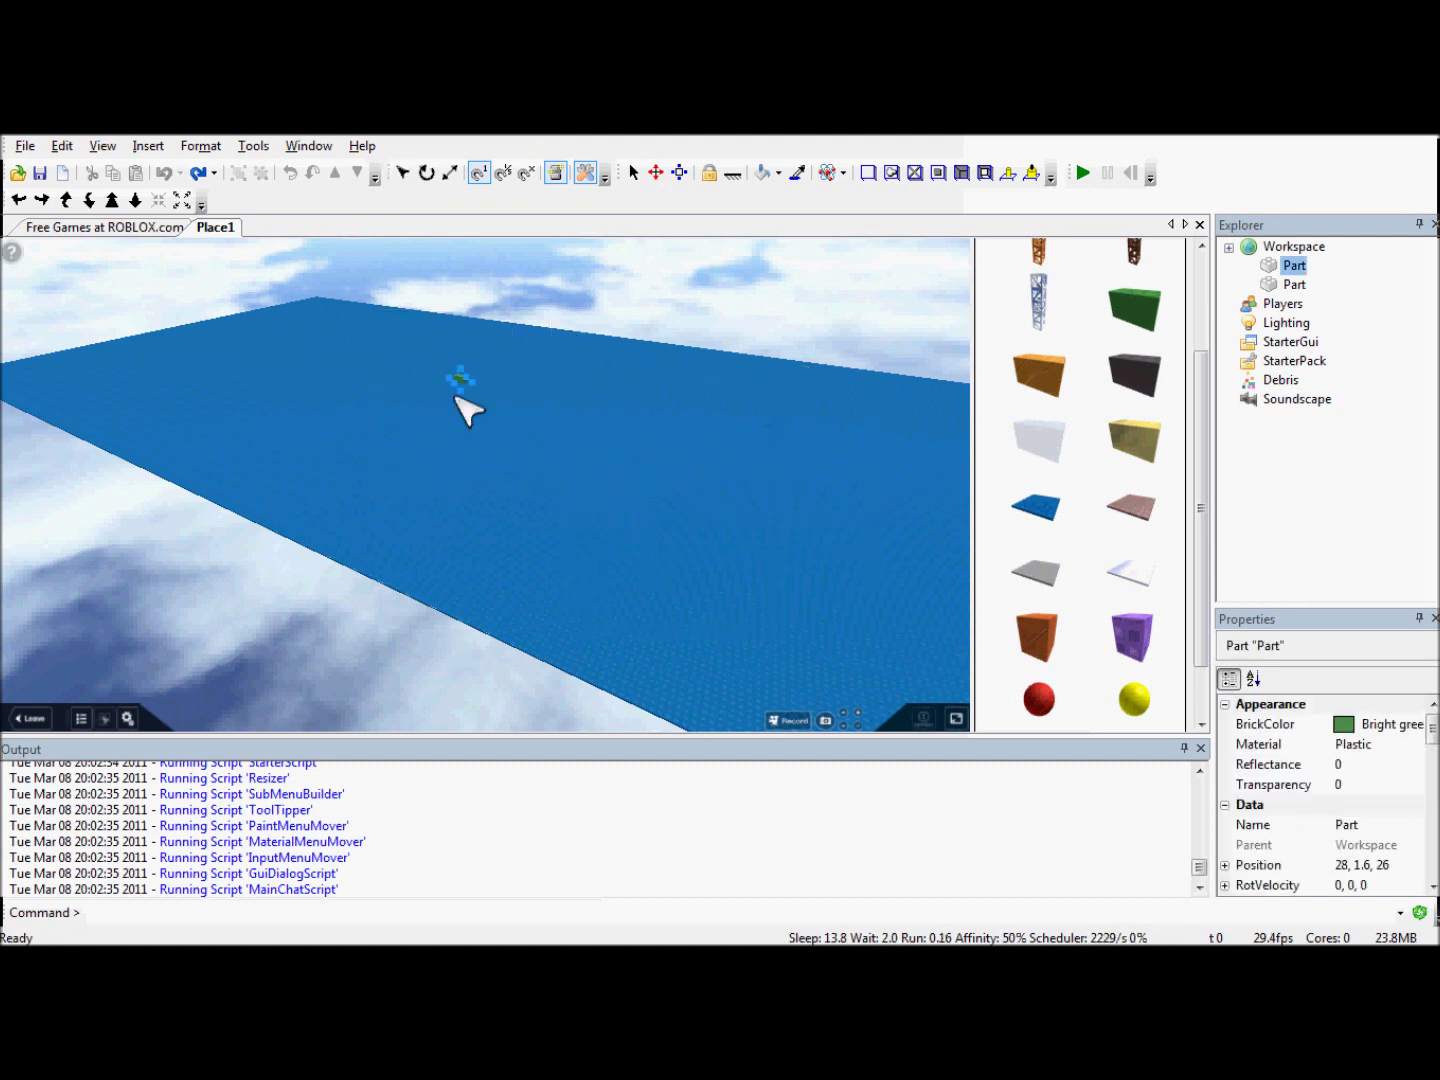
left_click(664, 410)
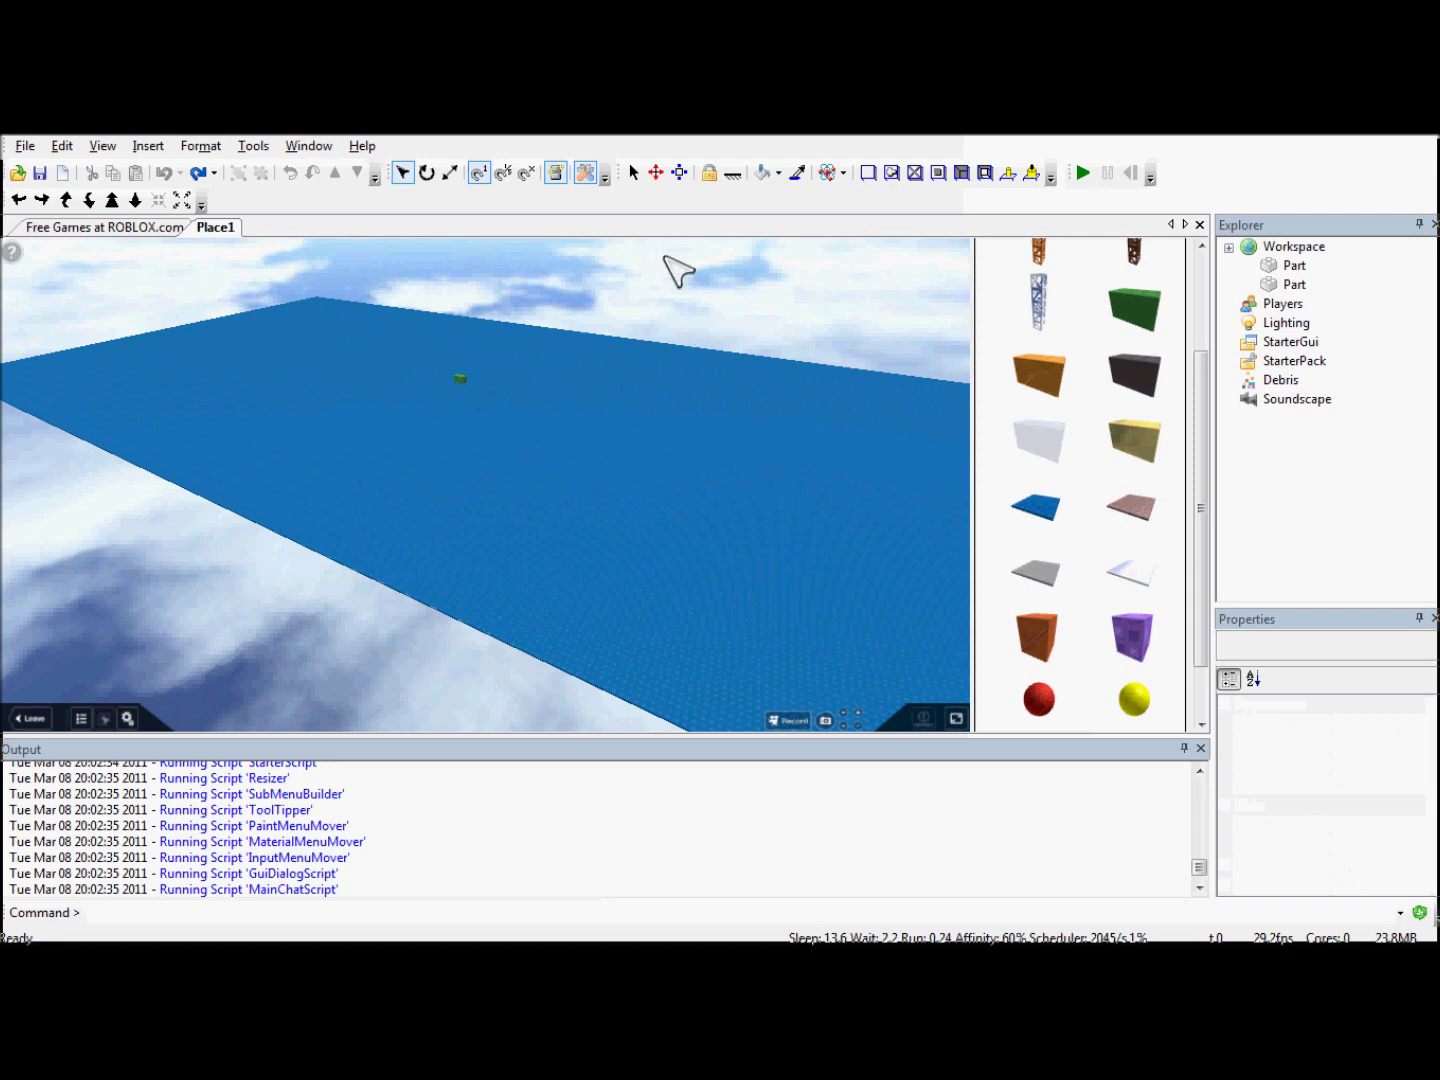
Step: Move the green brick across the baseplate to position 55, 1.6, 39 with the Move Parts tool
right_click_drag(630, 411, 505, 474)
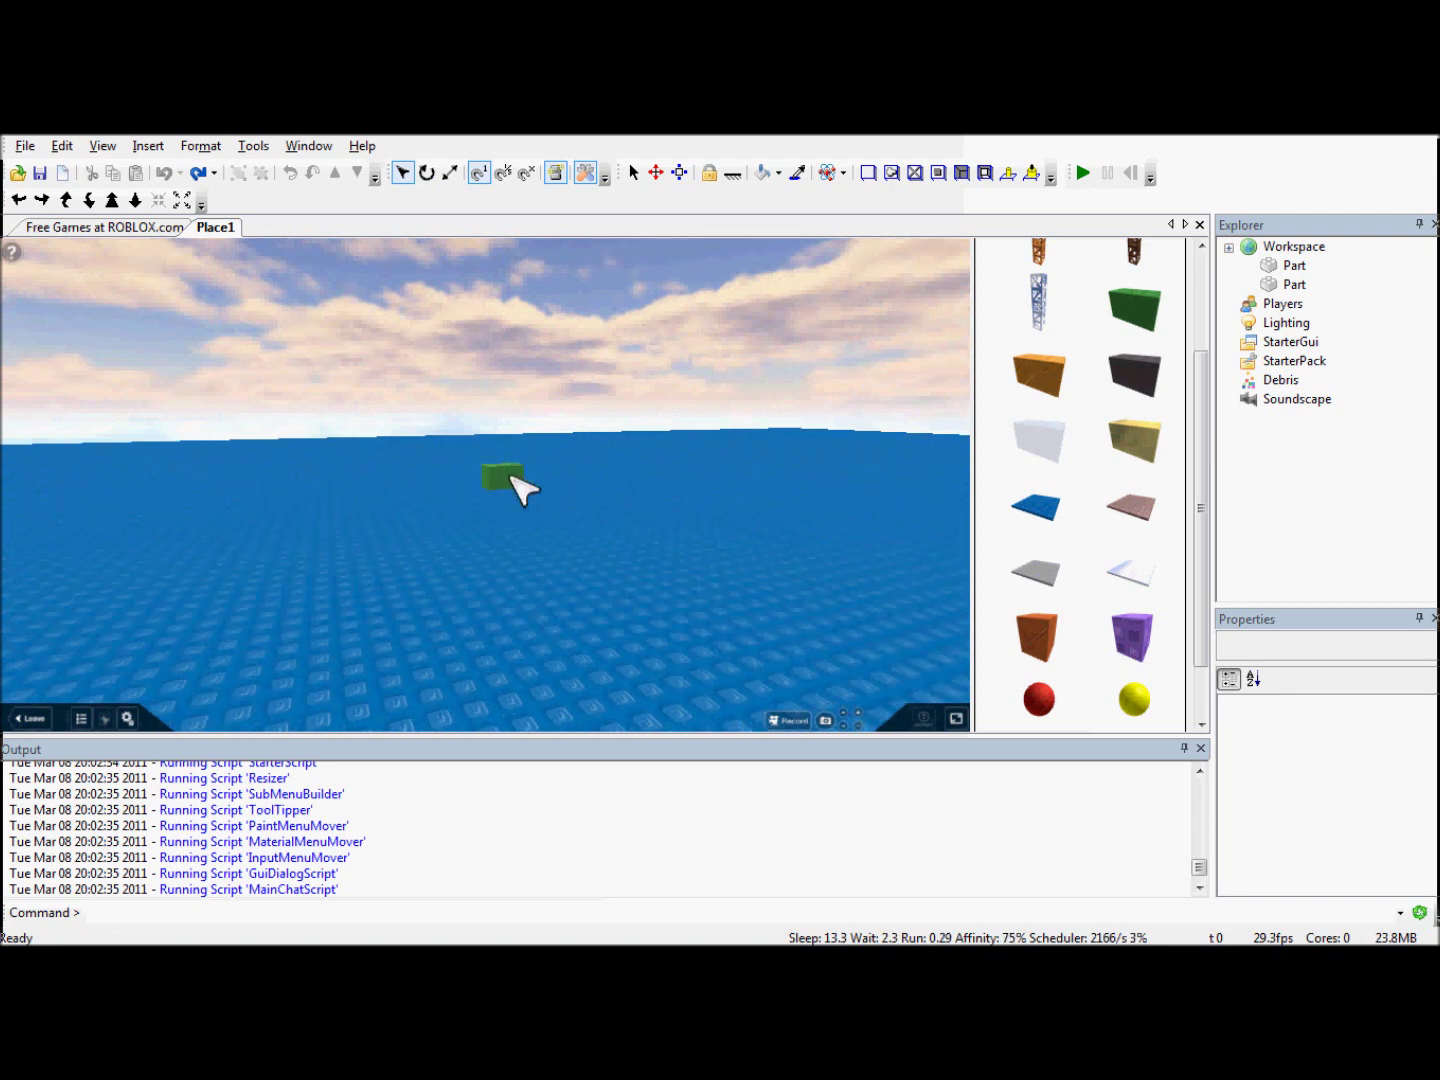
left_click_drag(509, 476, 473, 408)
right_click_drag(600, 401, 590, 414)
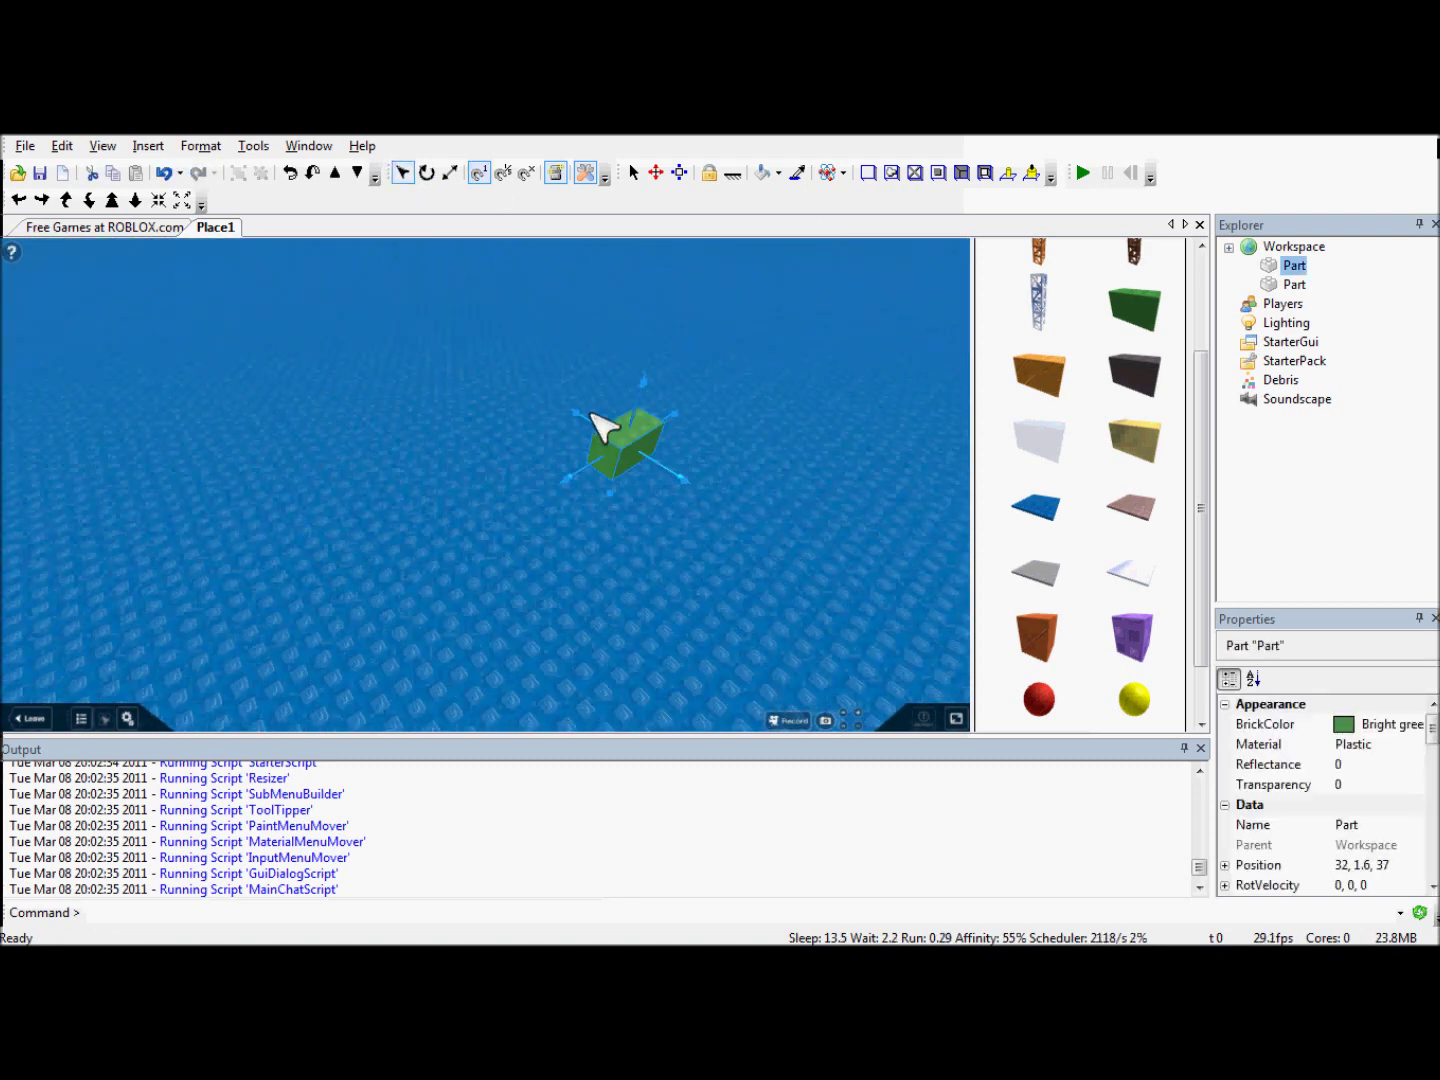
left_click_drag(599, 425, 679, 464)
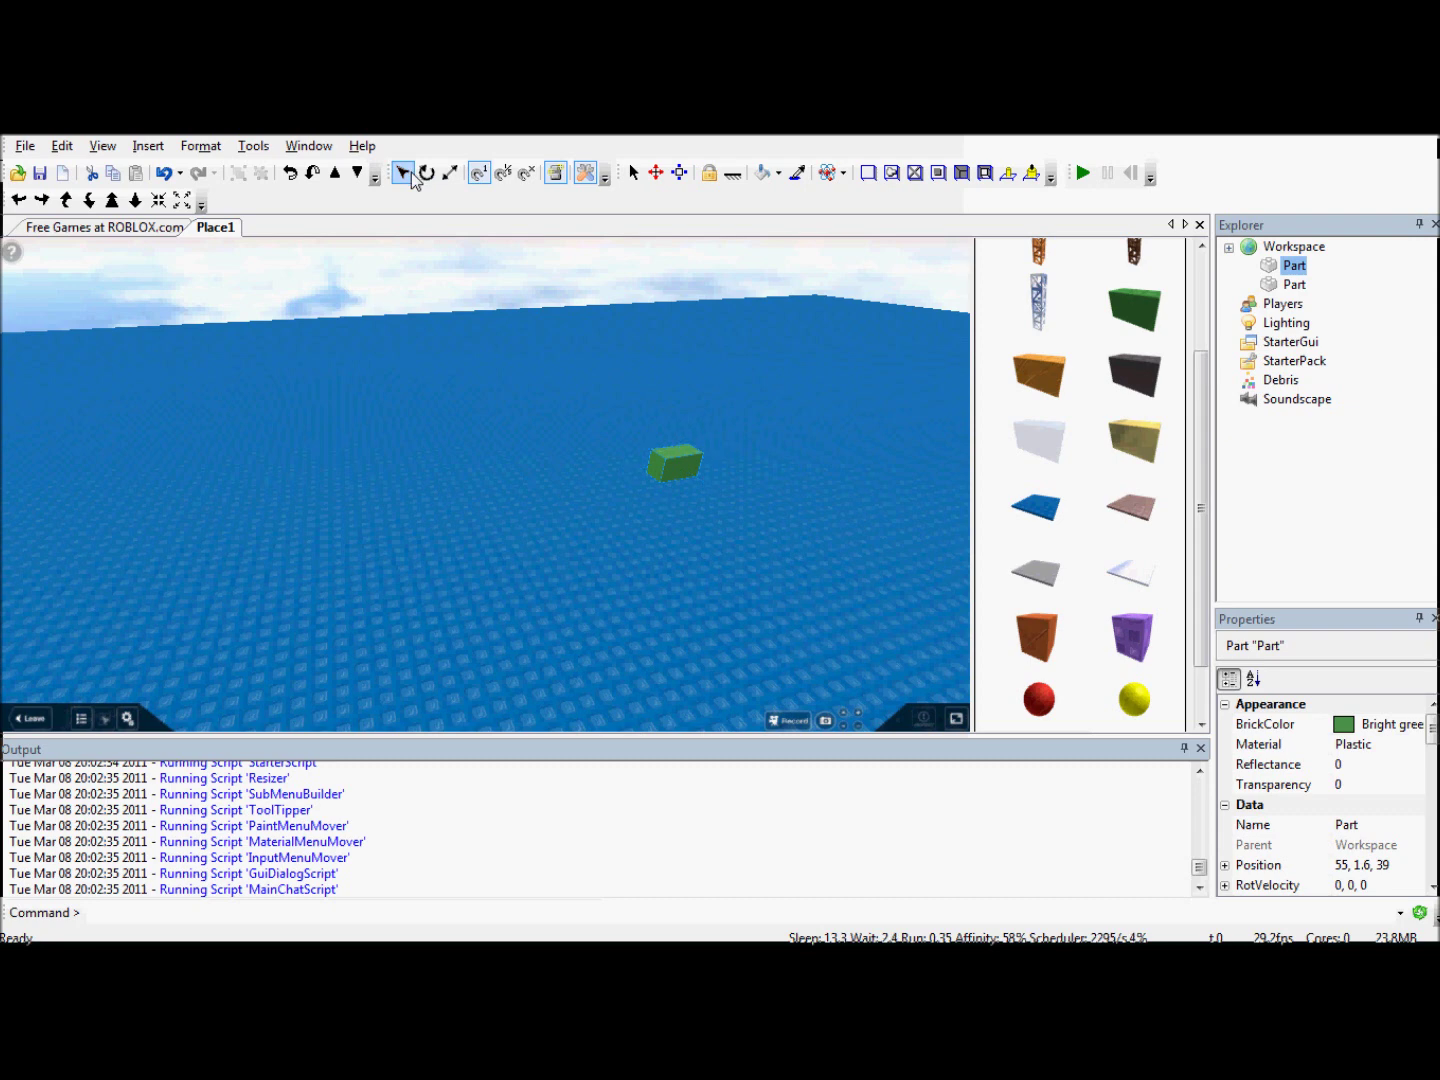
scroll(643, 468, "up", 4)
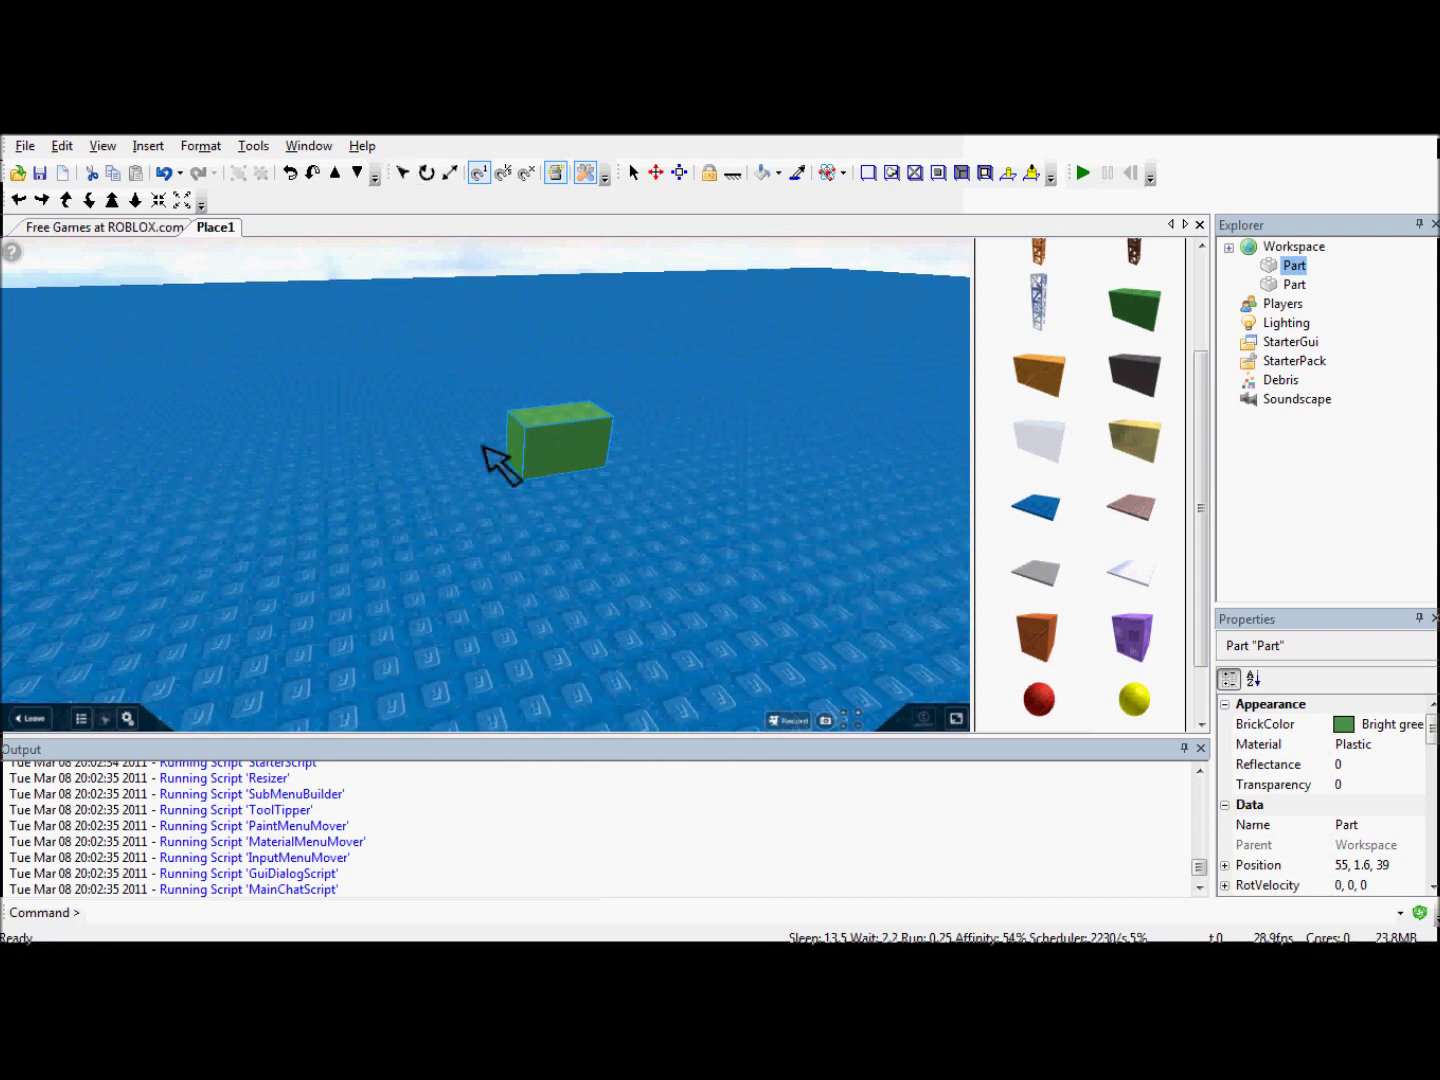
Step: Move the green brick across the baseplate to position 35, 1.6, 54, and repeatedly rotate and tilt it
scroll(520, 446, "down", 3)
scroll(558, 442, "up", 2)
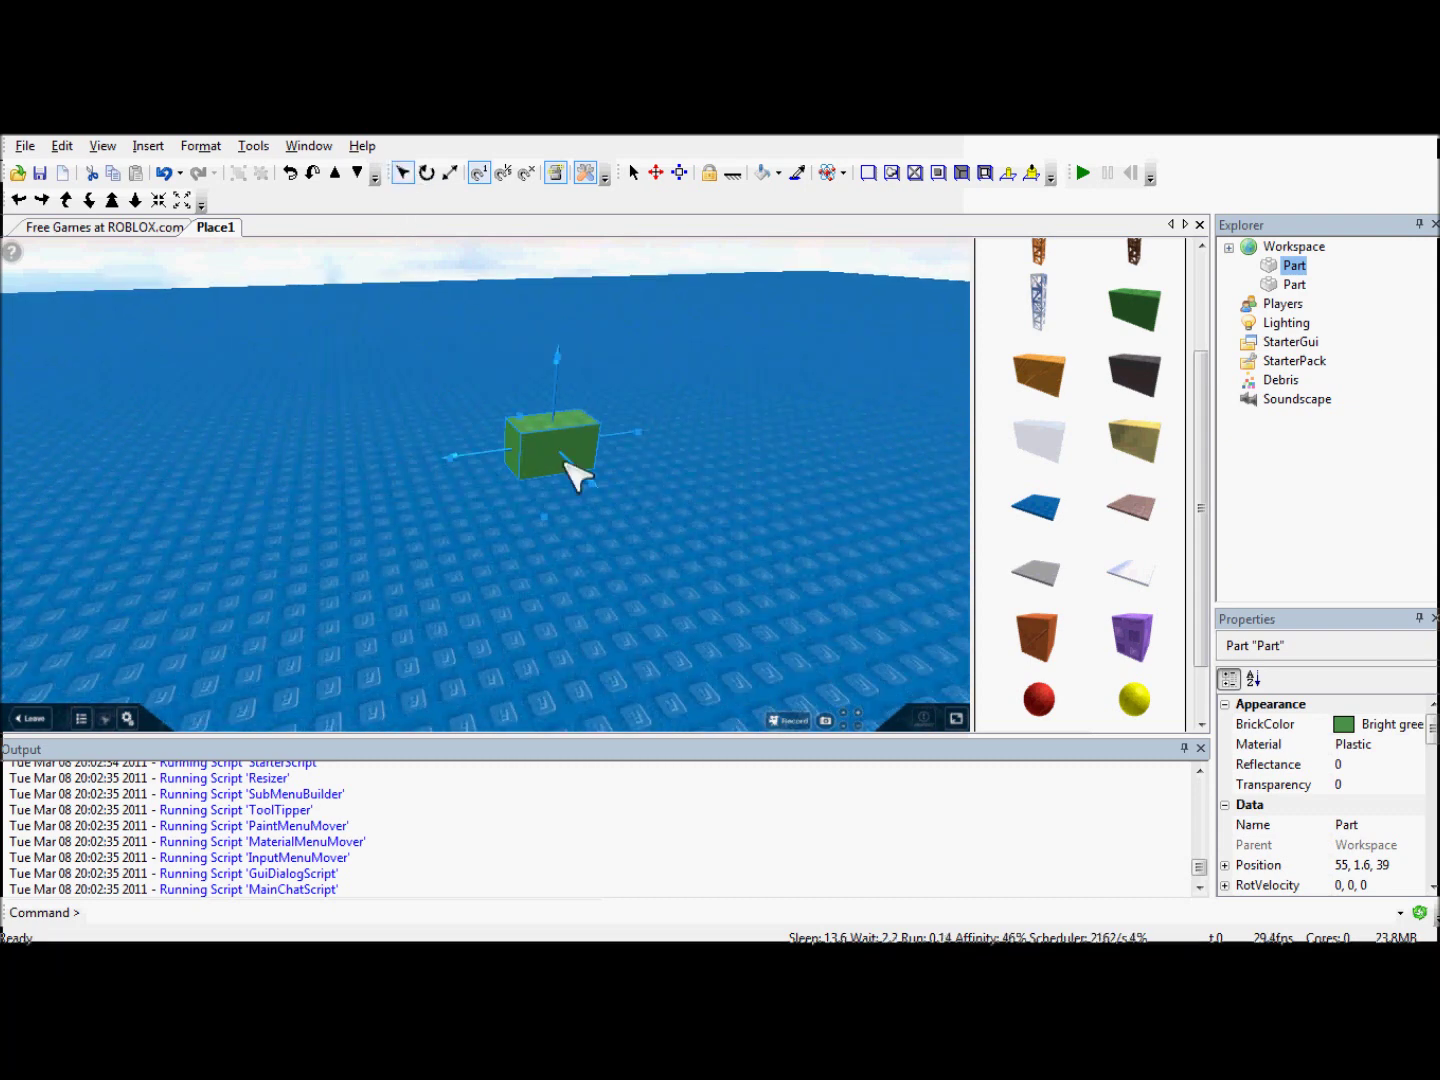
left_click_drag(562, 460, 538, 508)
key("r")
key("r")
key("r")
key("r")
key("r")
key("ctrl+r")
key("ctrl+r")
key("ctrl+t")
key("ctrl+t")
key("ctrl+r")
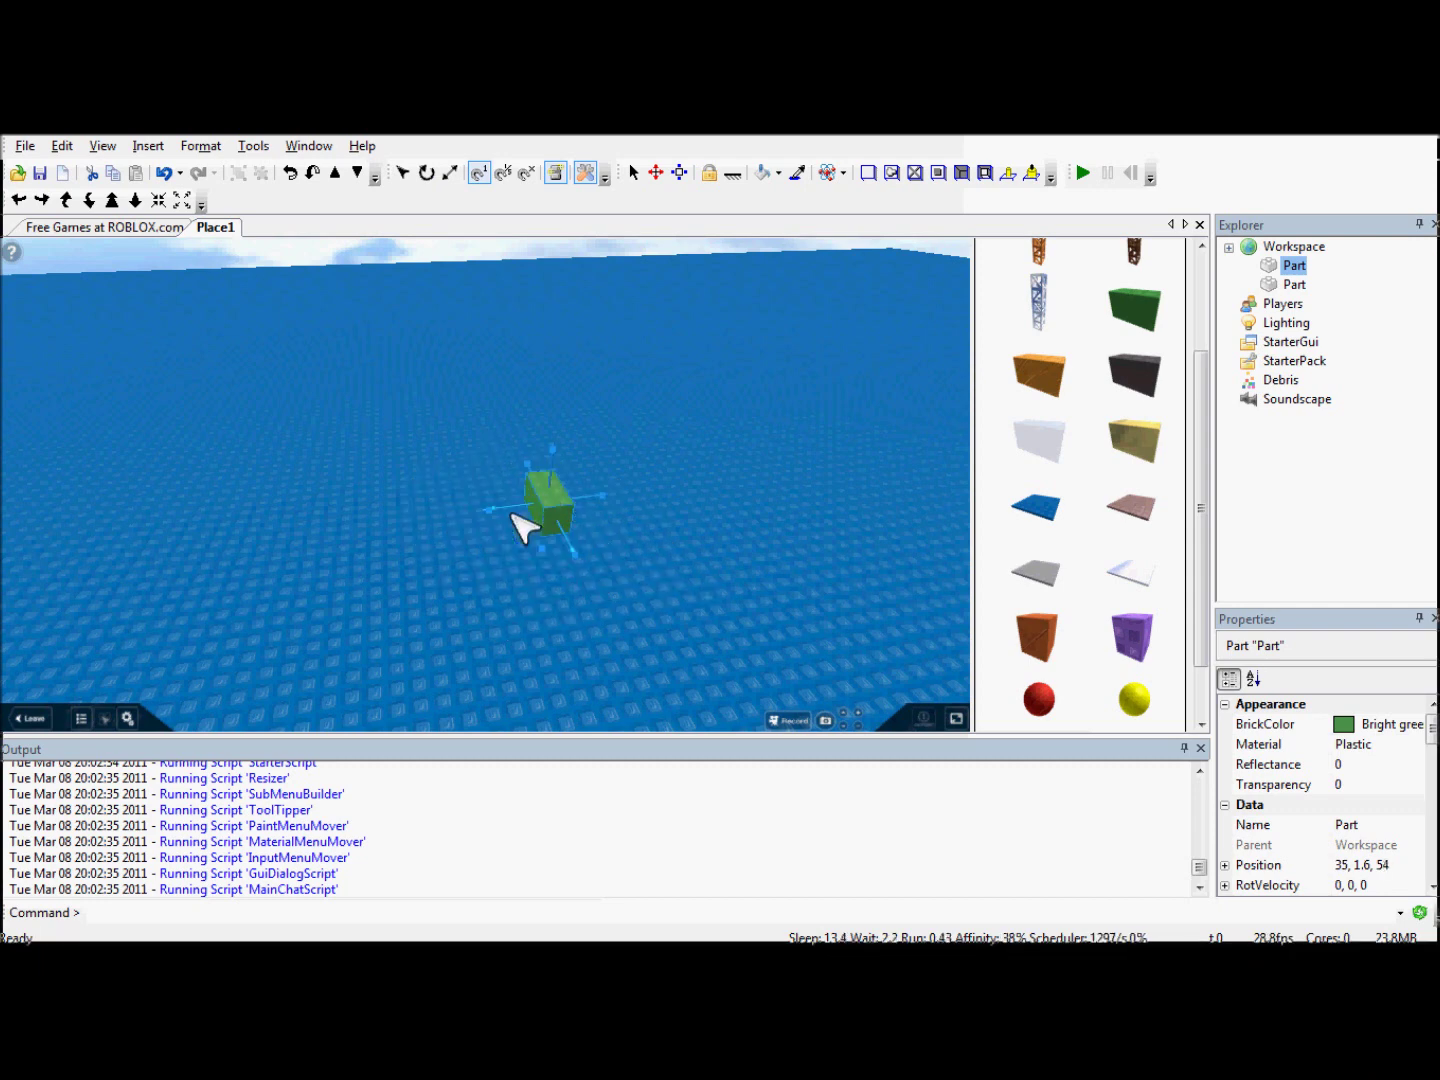
Step: Rotate the green brick, raise it to height 2.8 and lower it to 1.6, and tilt it
left_click(289, 176)
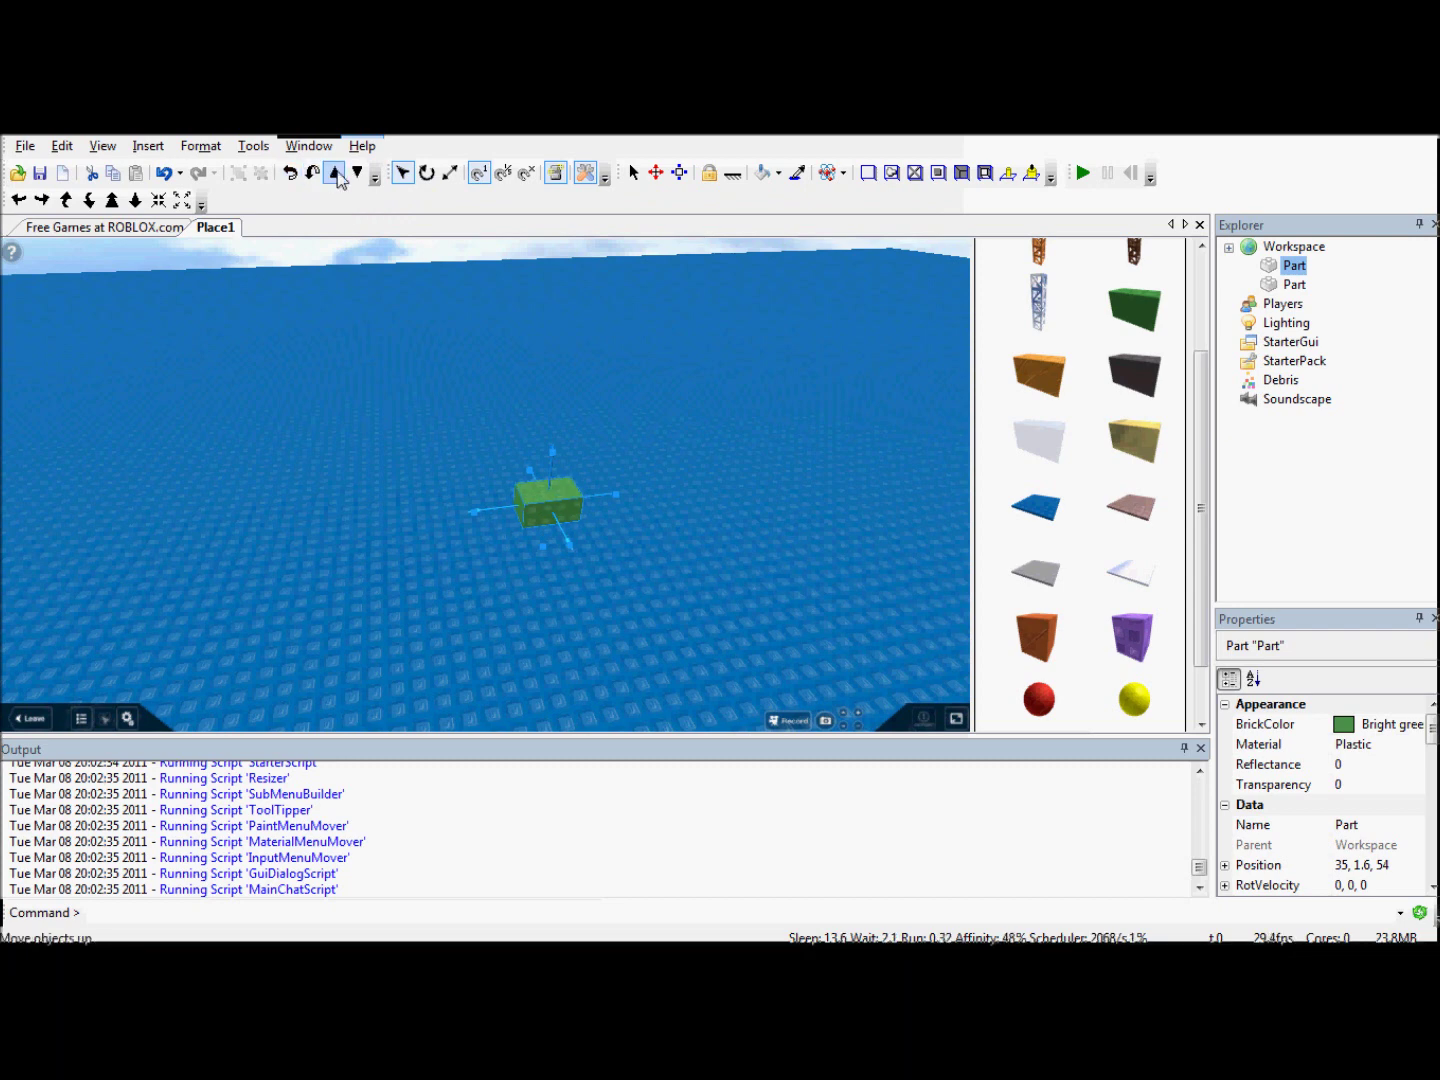
left_click(336, 176)
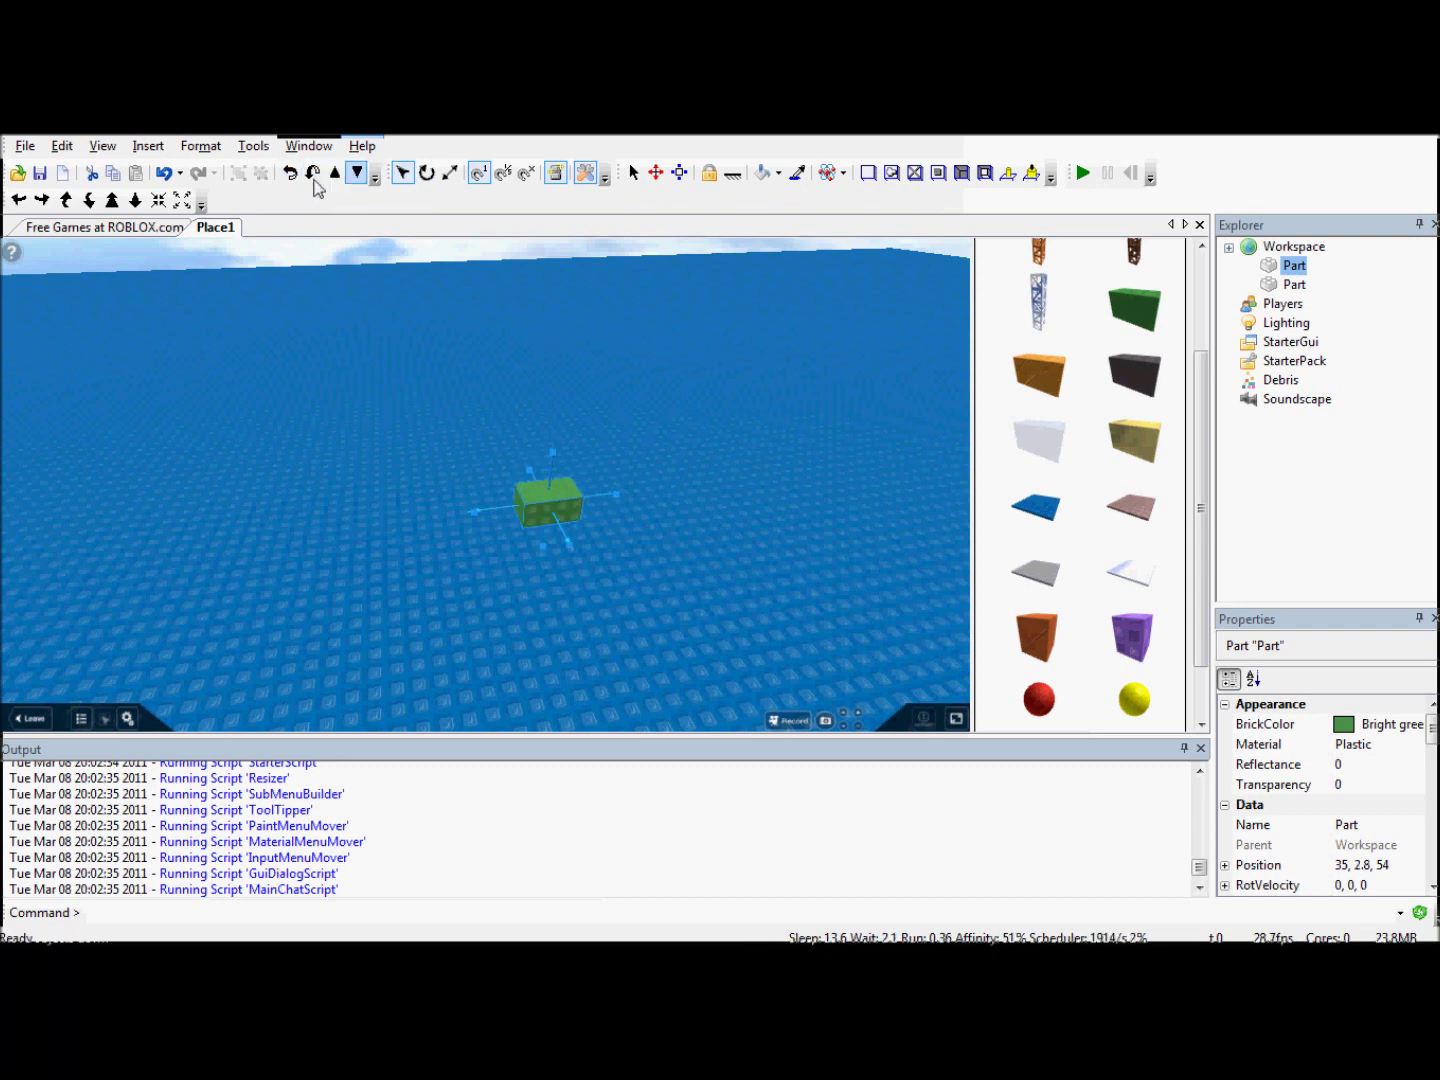
left_click(311, 176)
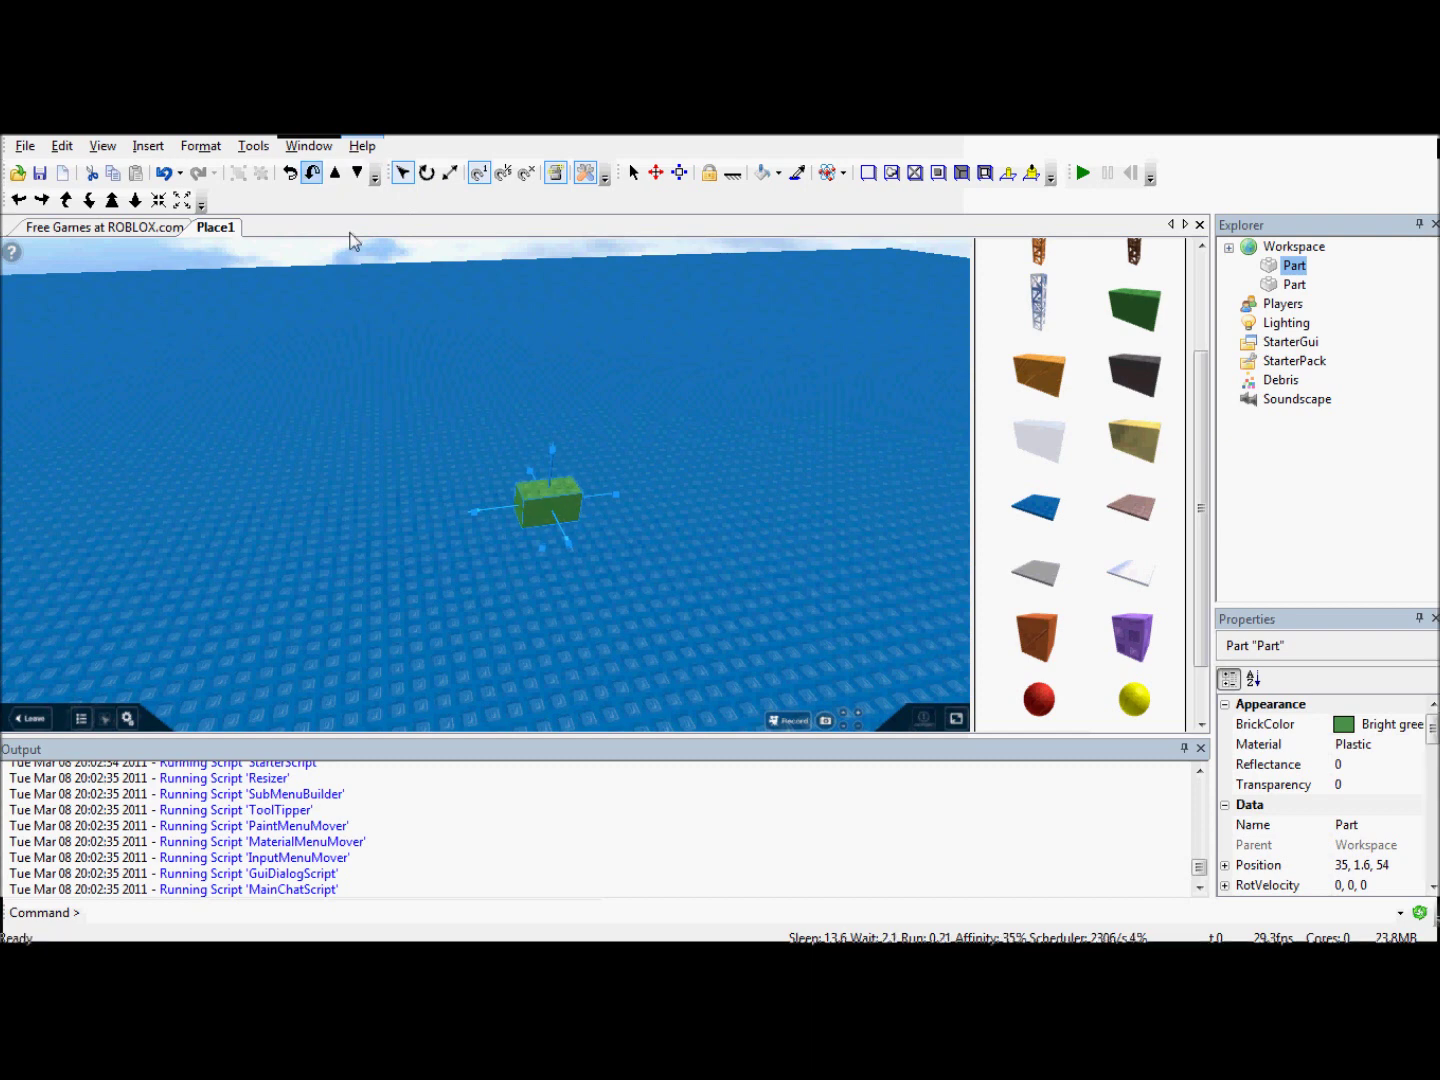
Step: Move the green brick on the one-stud grid to position 33, 1.6, 49
scroll(679, 430, "up", 1)
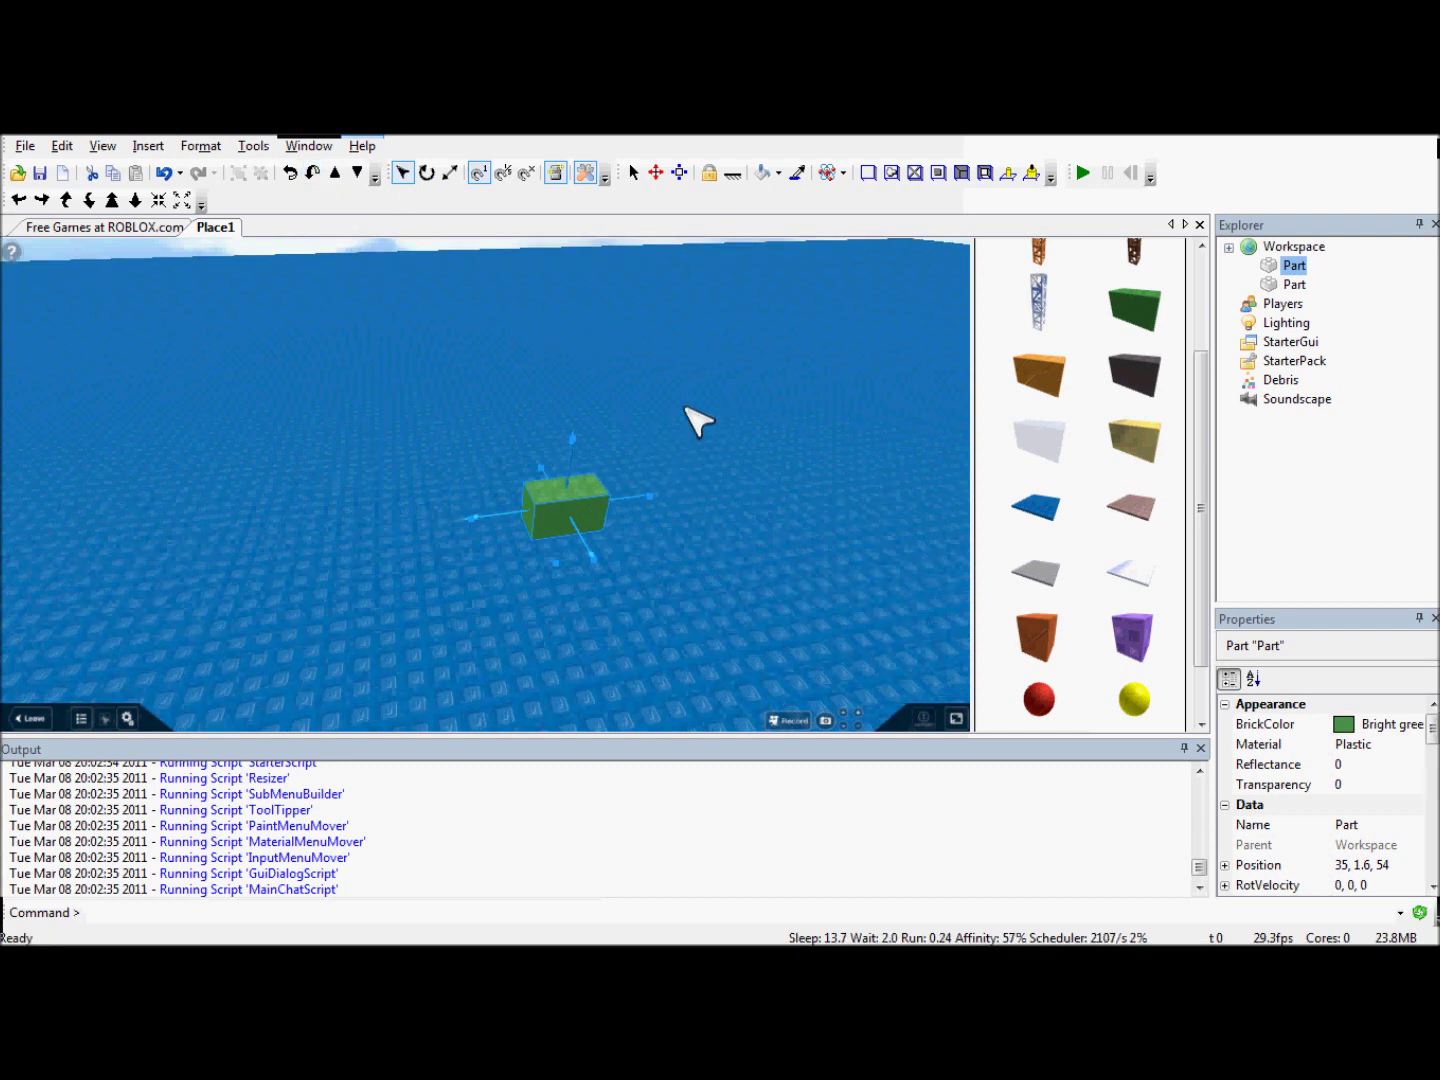
scroll(728, 428, "down", 1)
scroll(714, 452, "up", 1)
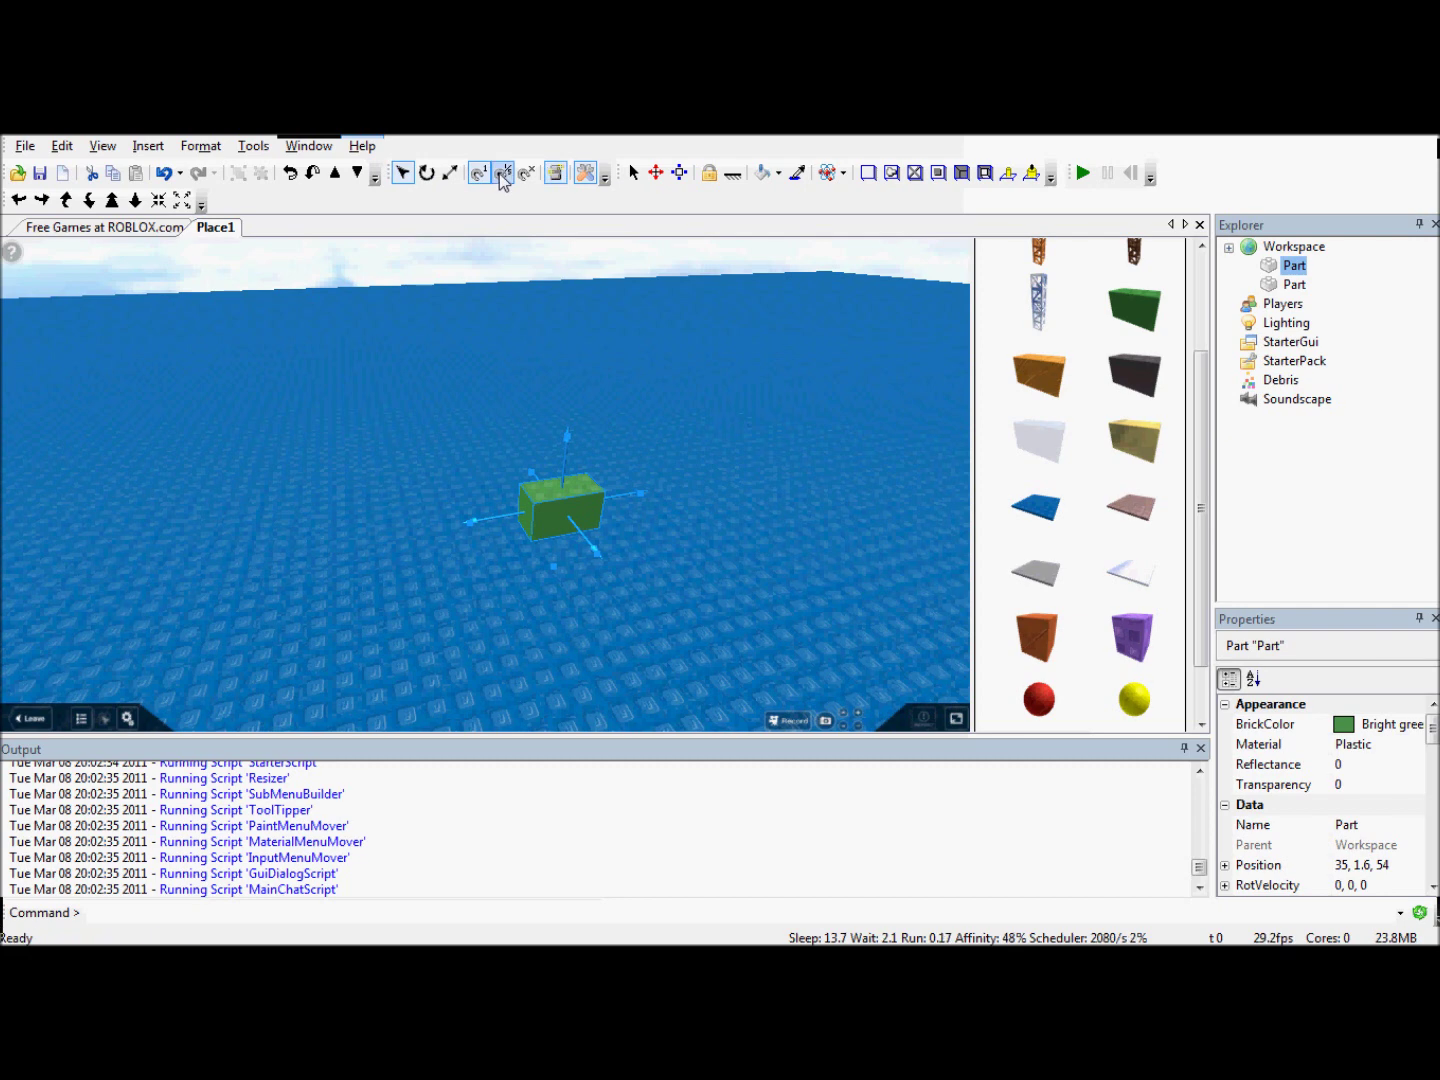
left_click_drag(569, 520, 509, 481)
Step: Switch to the 1/5 Stud Grid and move the green brick to position 33.4, 1.6, 49.8
left_click(503, 173)
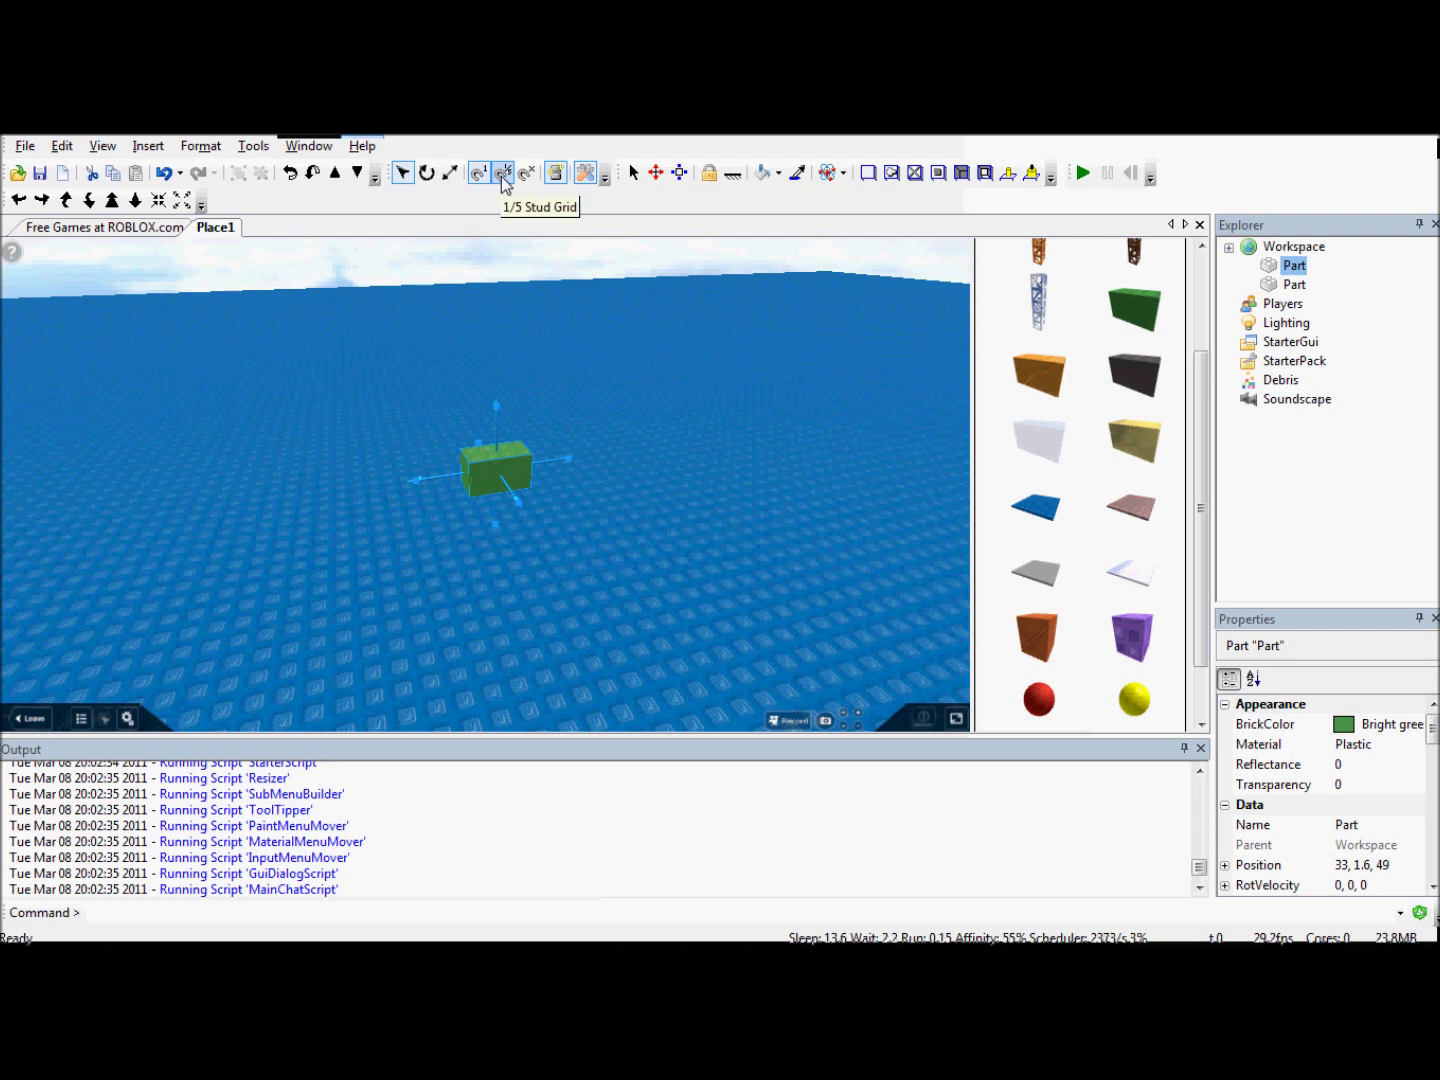
left_click(491, 465)
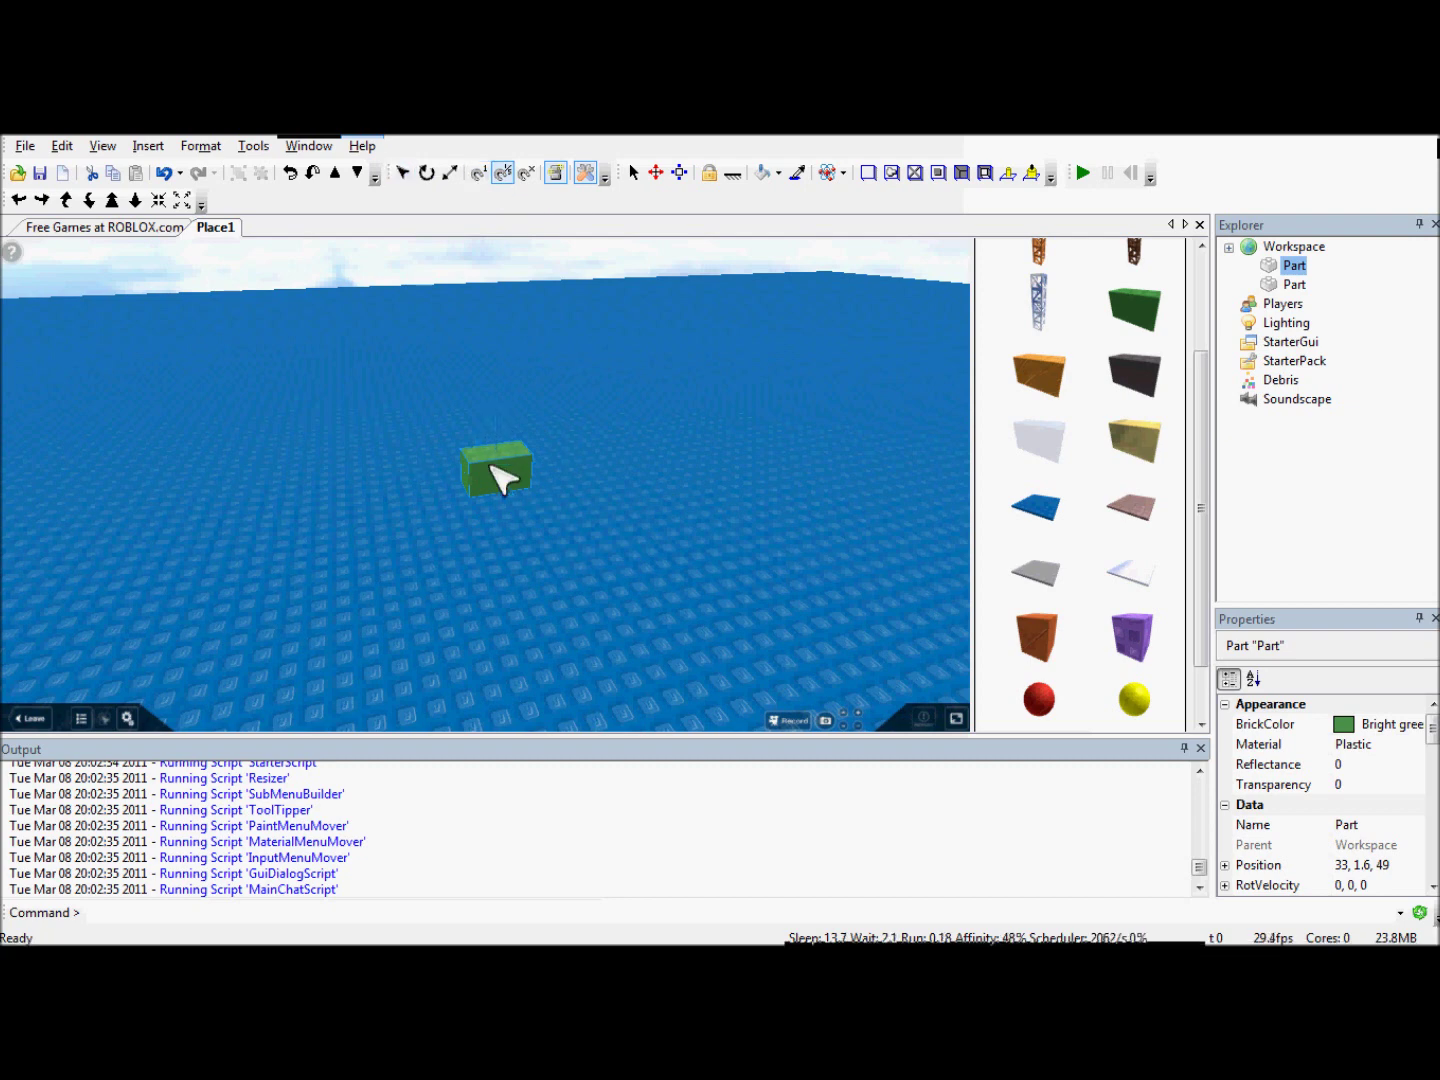
left_click_drag(495, 465, 518, 479)
scroll(508, 463, "up", 3)
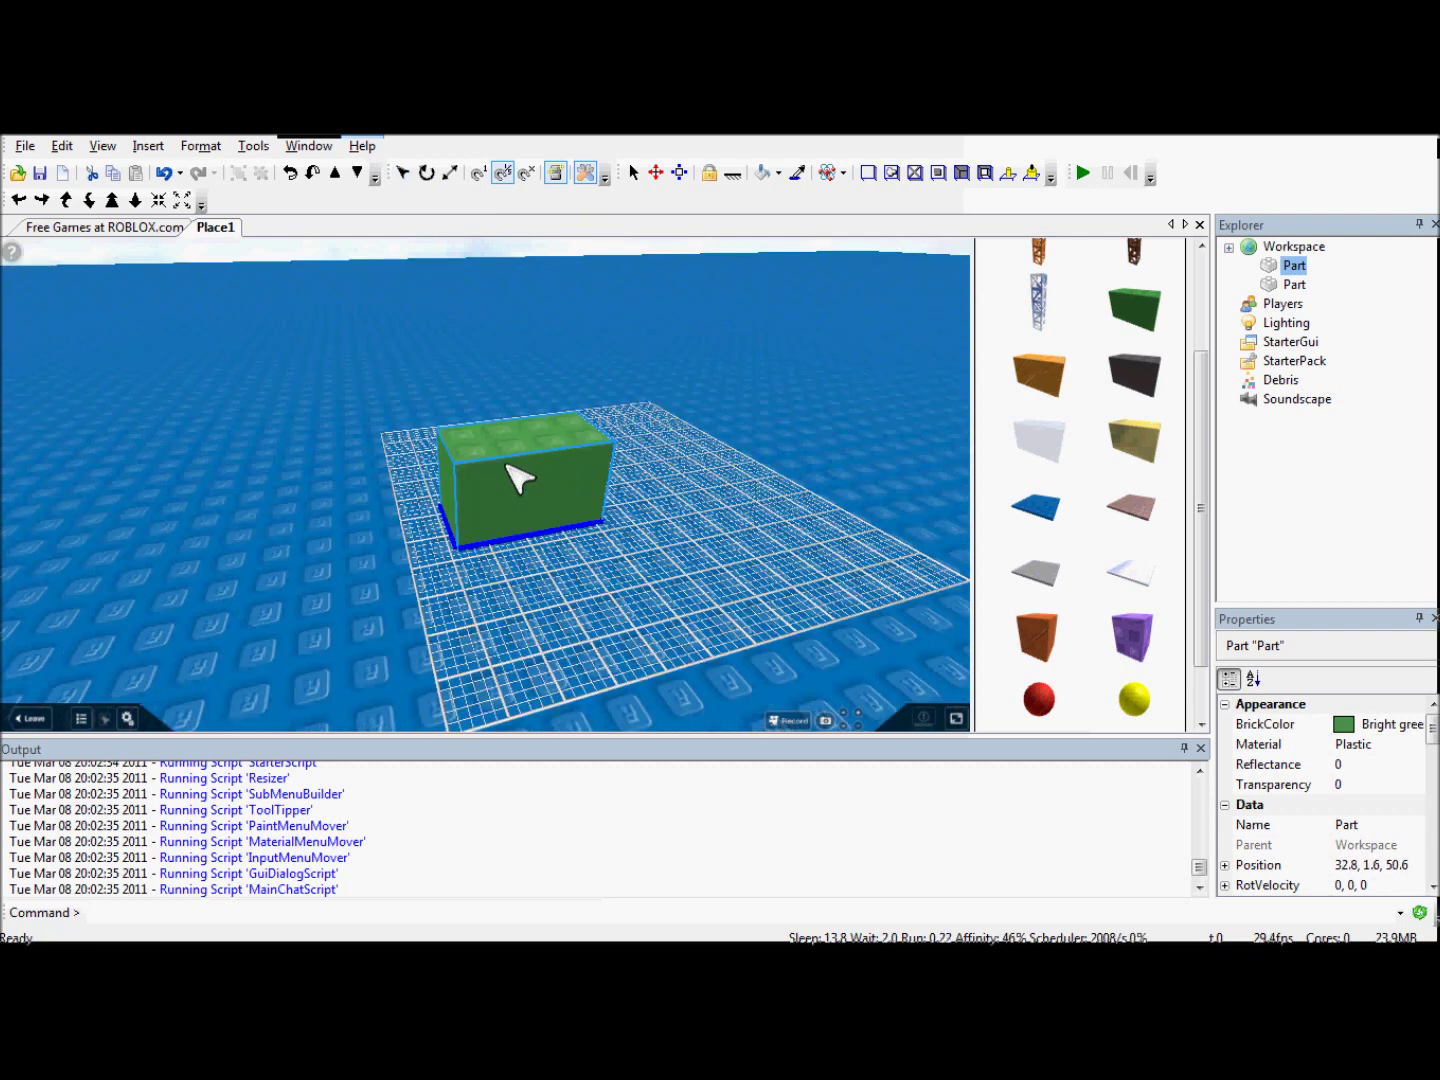
scroll(518, 479, "down", 3)
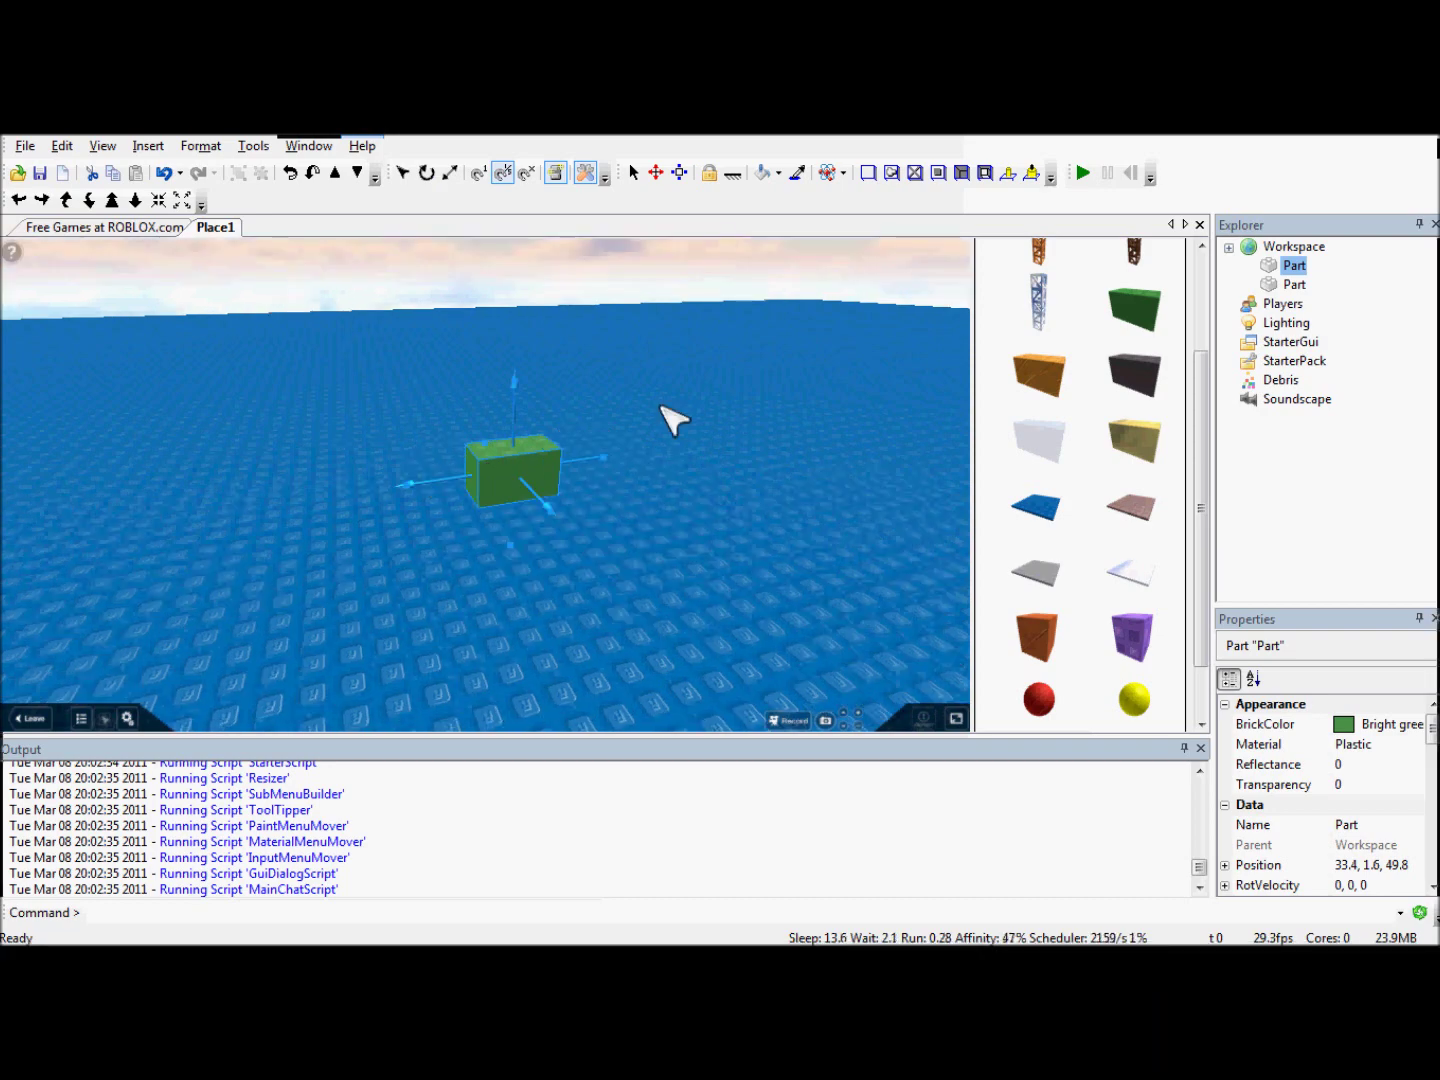
Step: Move the green brick in 1/5-stud increments to position 30.6, 1.6, 56.4
right_click_drag(693, 342, 693, 342)
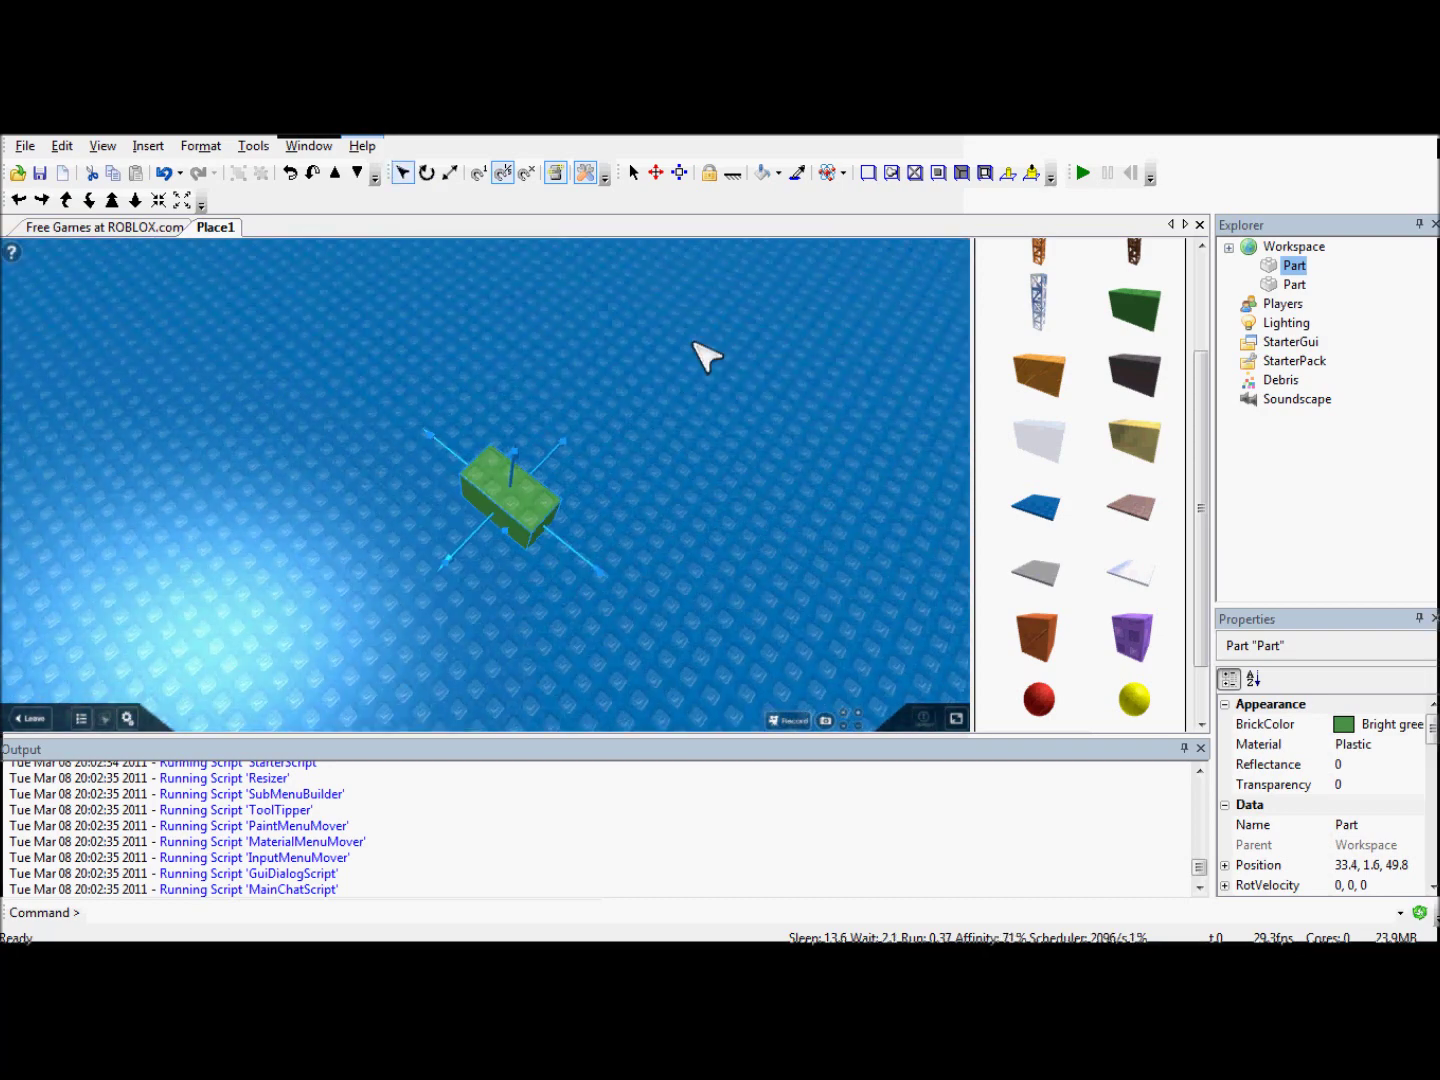
scroll(710, 357, "up", 5)
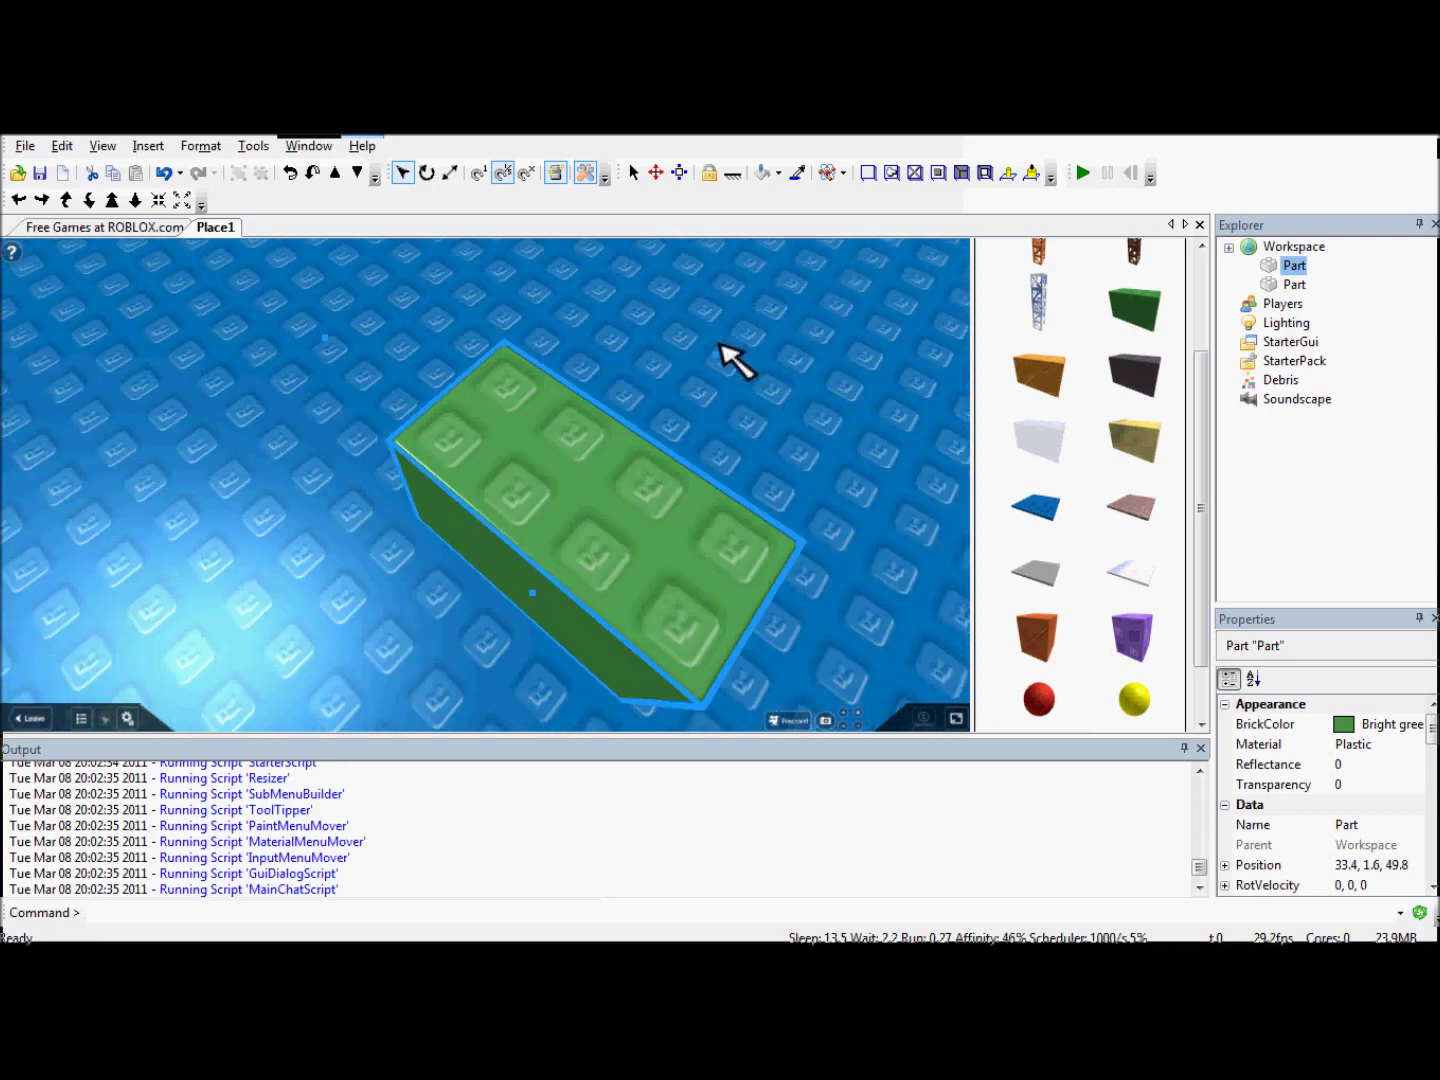
scroll(734, 360, "down", 5)
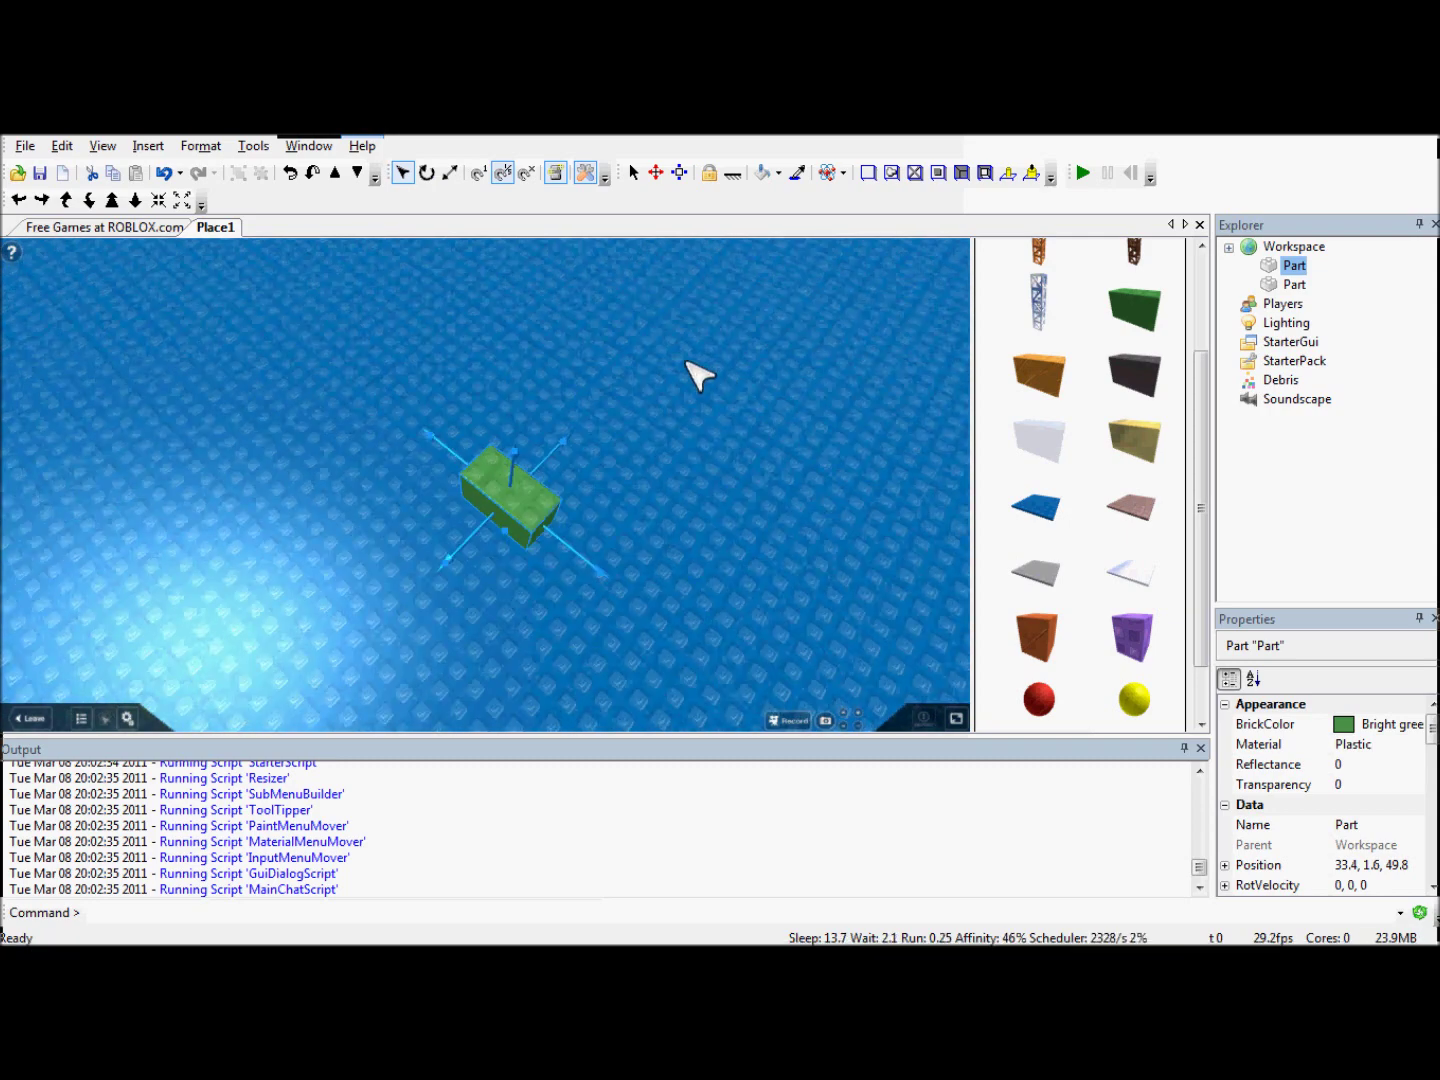
right_click_drag(698, 372, 698, 372)
scroll(687, 359, "up", 2)
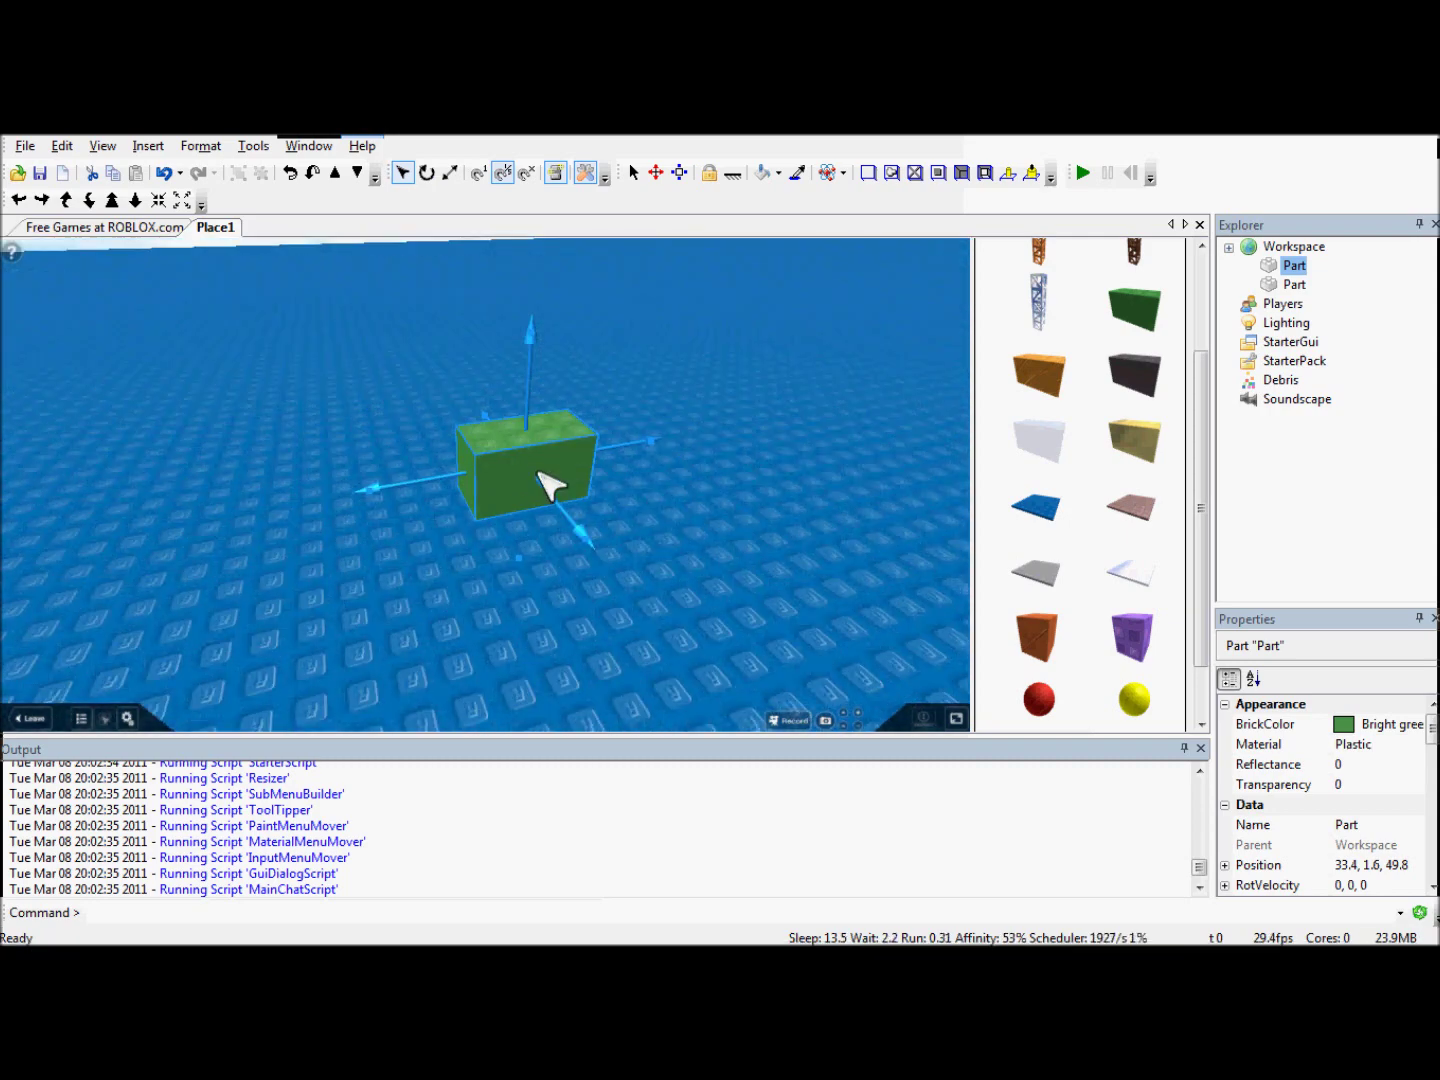
left_click_drag(554, 466, 536, 568)
scroll(532, 372, "down", 4)
scroll(534, 422, "up", 2)
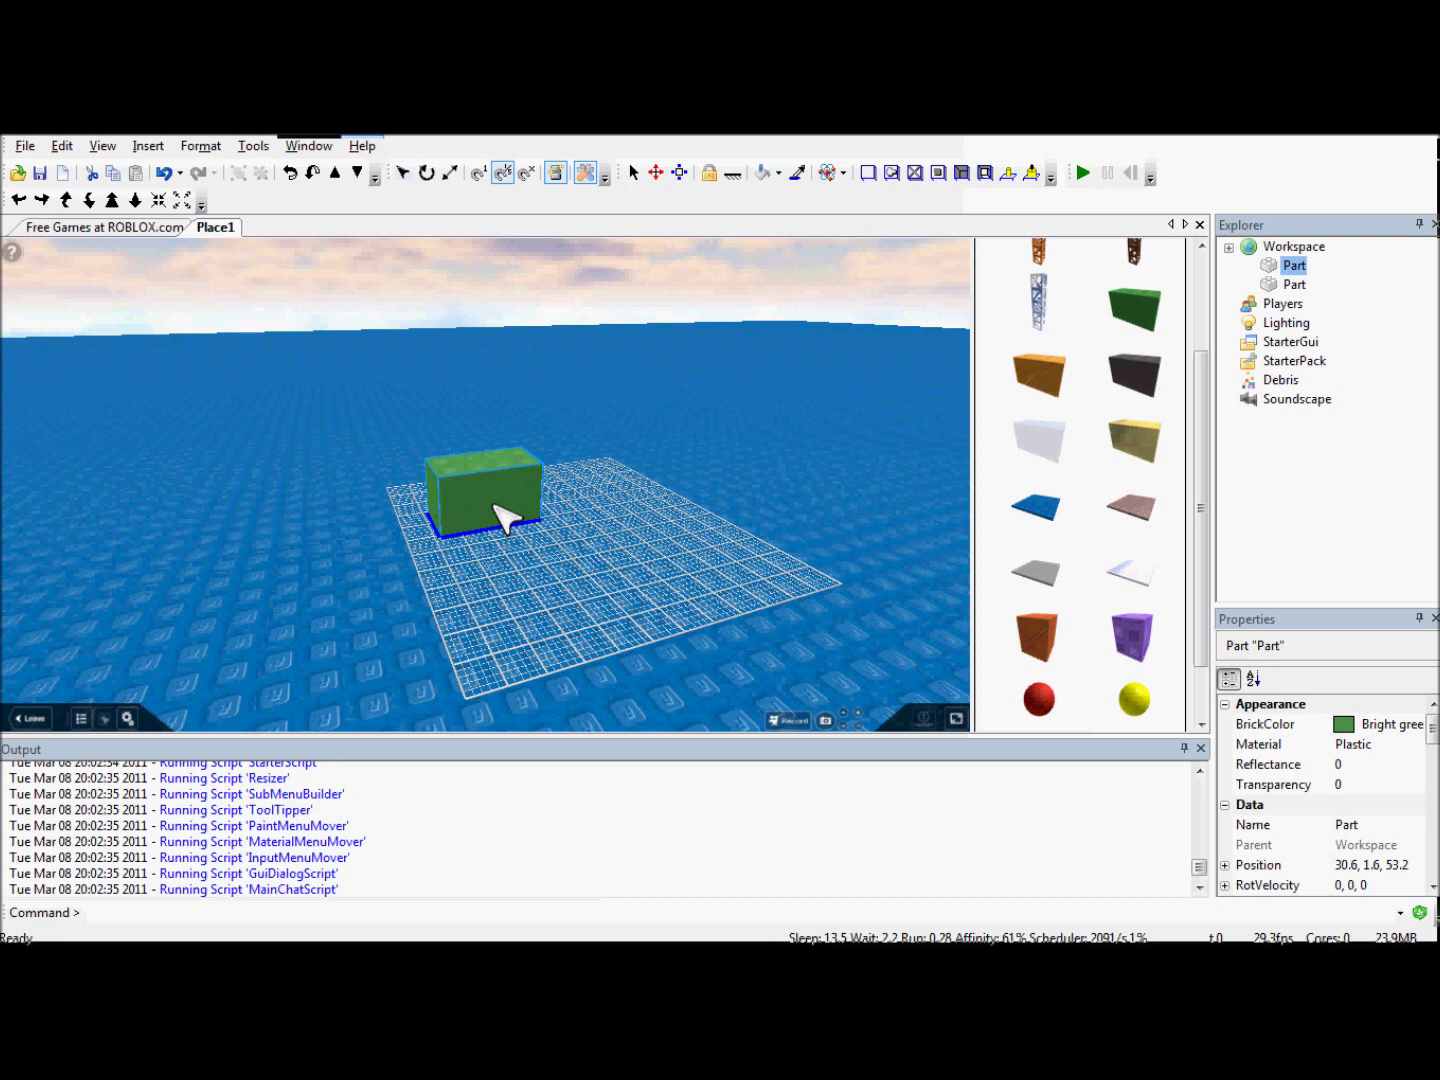
scroll(496, 509, "up", 2)
scroll(524, 568, "up", 2)
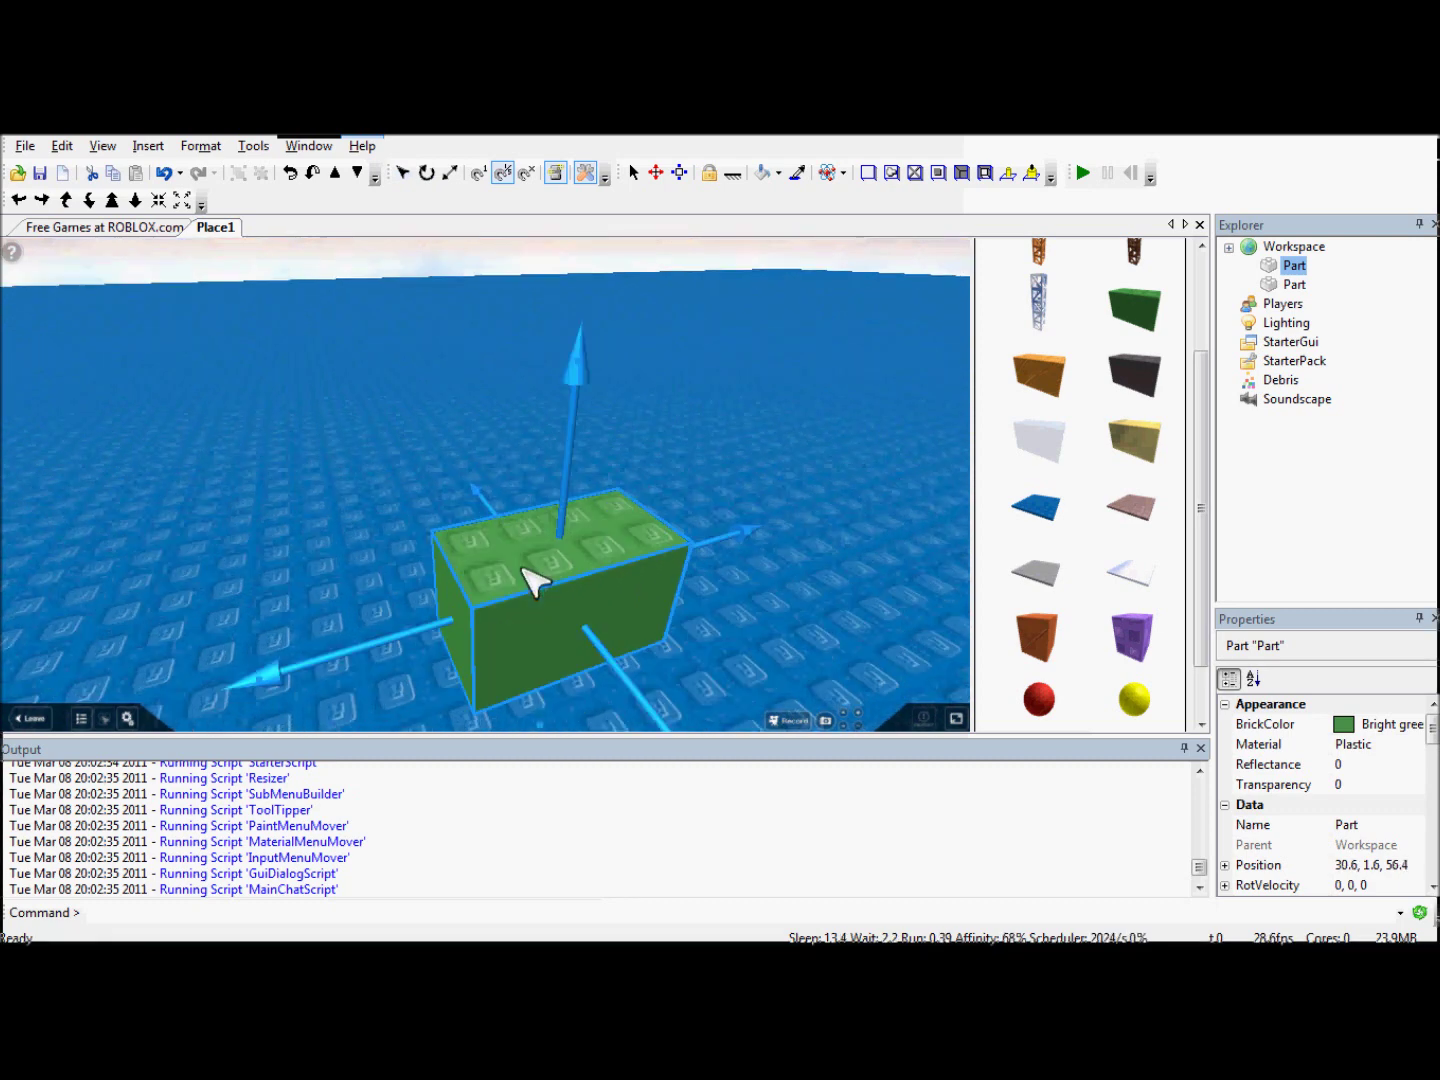
Step: Shift the green brick slightly on the 1/5-stud grid to position 30.4, 1.6, 57.8
scroll(519, 548, "down", 2)
scroll(499, 540, "down", 2)
scroll(505, 546, "up", 4)
scroll(506, 545, "down", 3)
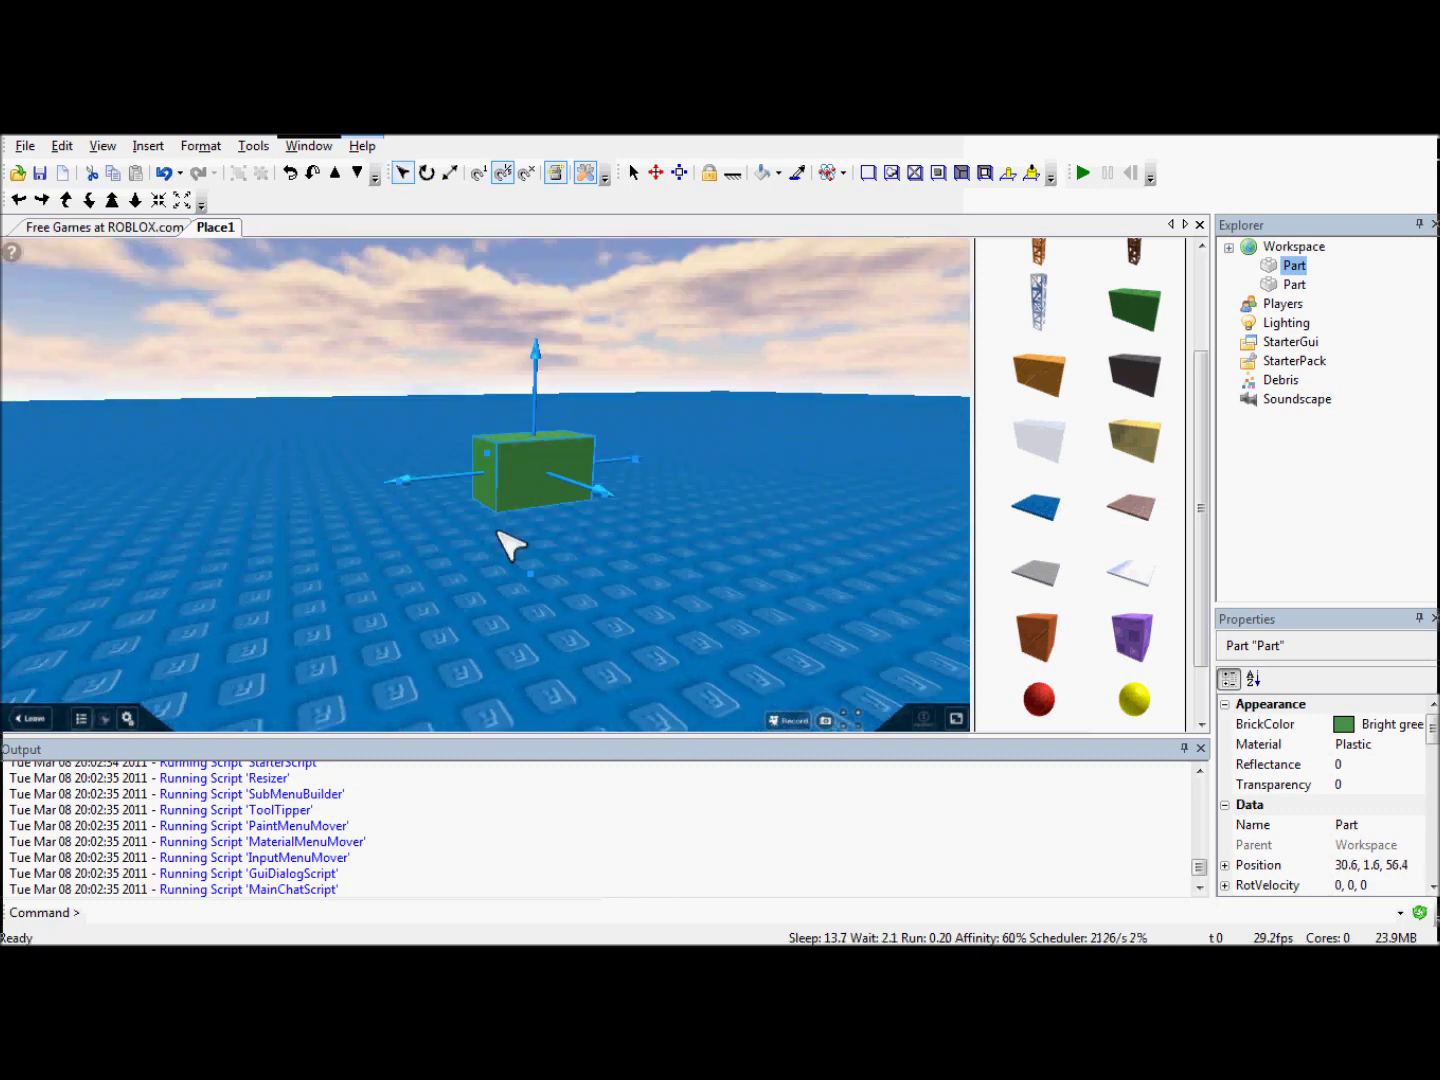
scroll(516, 516, "up", 1)
mouse_move(526, 490)
left_mouse_down()
mouse_move(498, 476)
mouse_move(505, 514)
mouse_move(536, 544)
mouse_move(560, 534)
mouse_move(535, 551)
mouse_move(521, 490)
left_mouse_up()
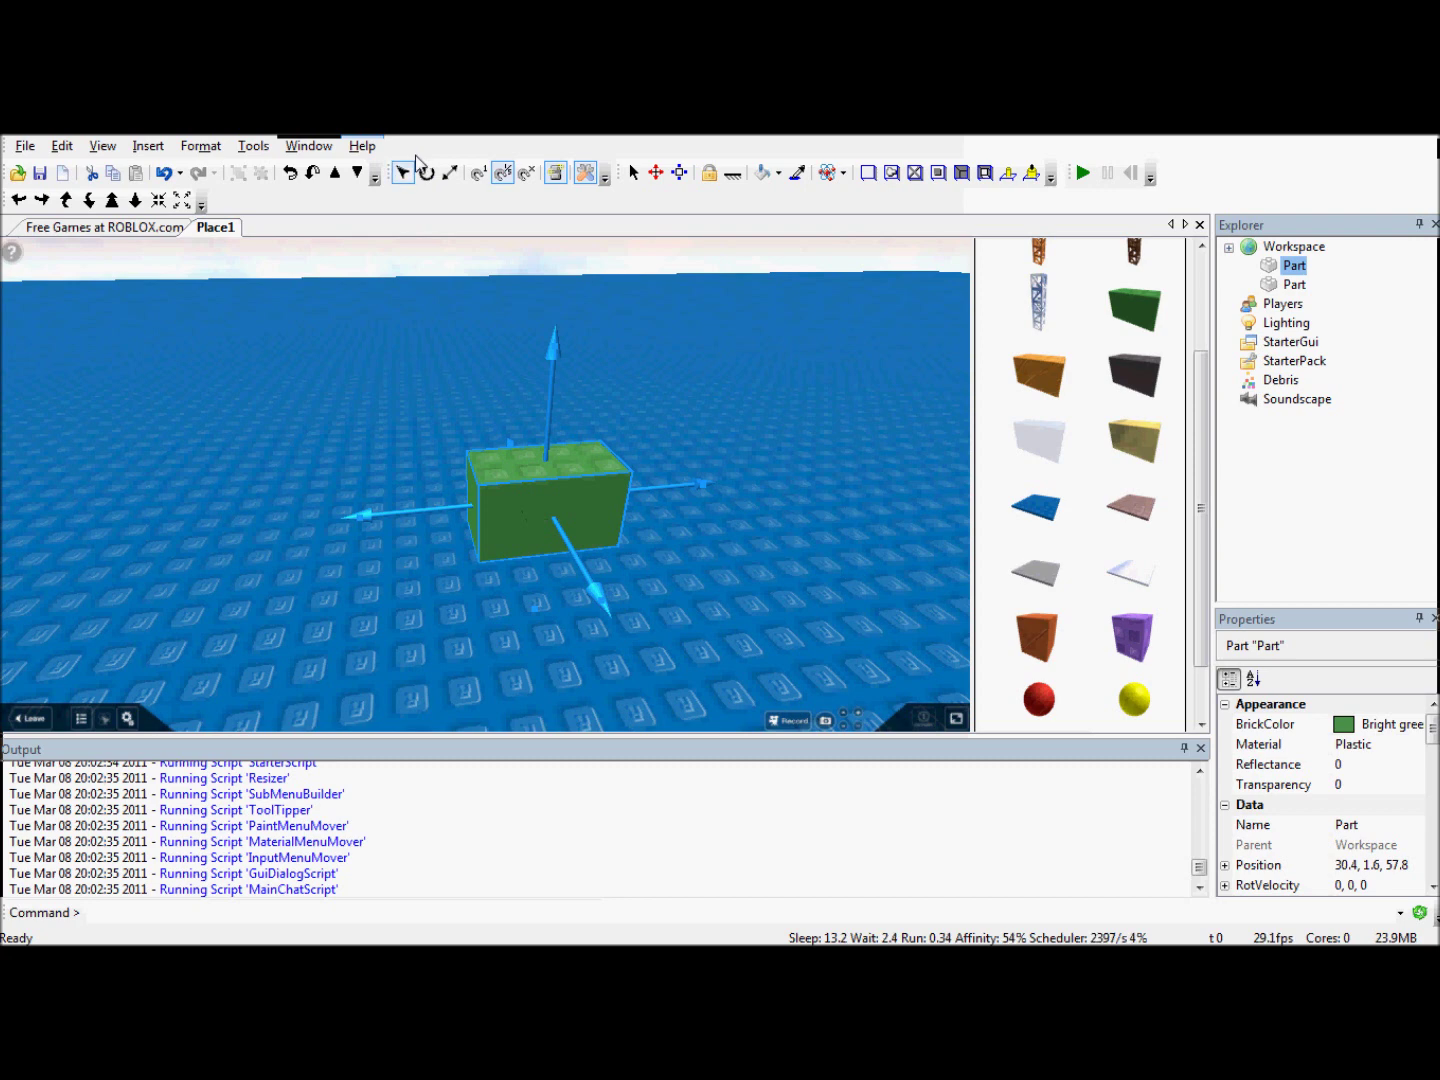
Step: Turn off grid snapping and move the green brick freely to position 29.76, 1.6, 59.38
left_click(526, 173)
left_click_drag(546, 489, 541, 552)
right_click_drag(477, 392, 477, 391)
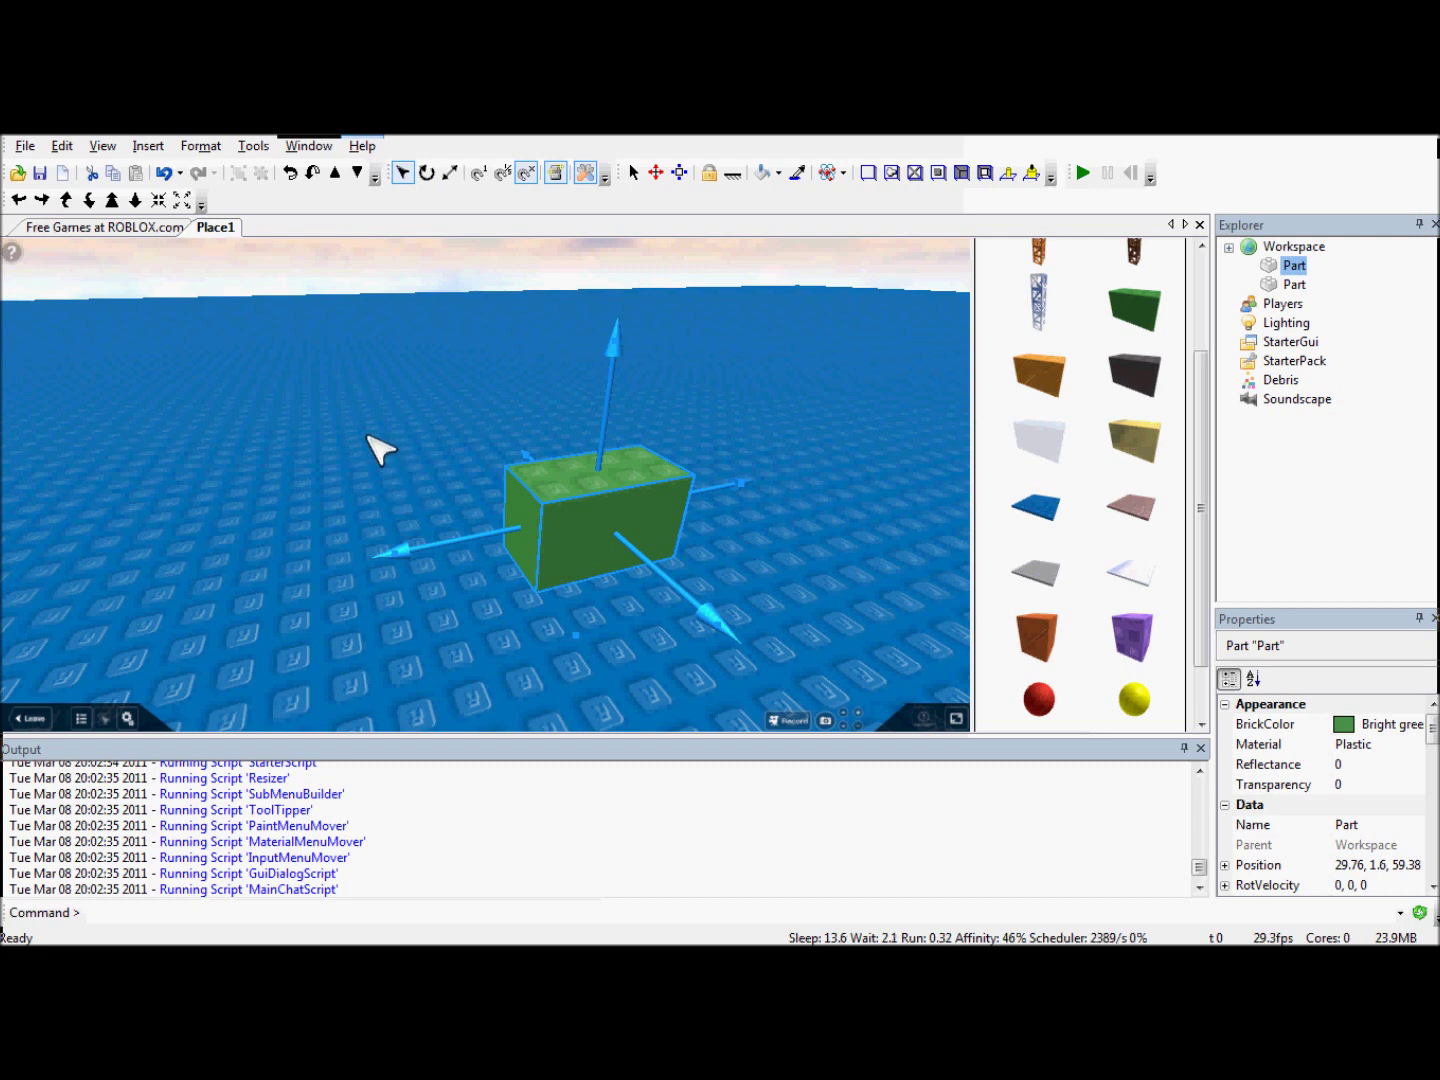
Step: Restore the one-stud grid and move the green brick to position 29, 1.6, 56
scroll(363, 419, "down", 3)
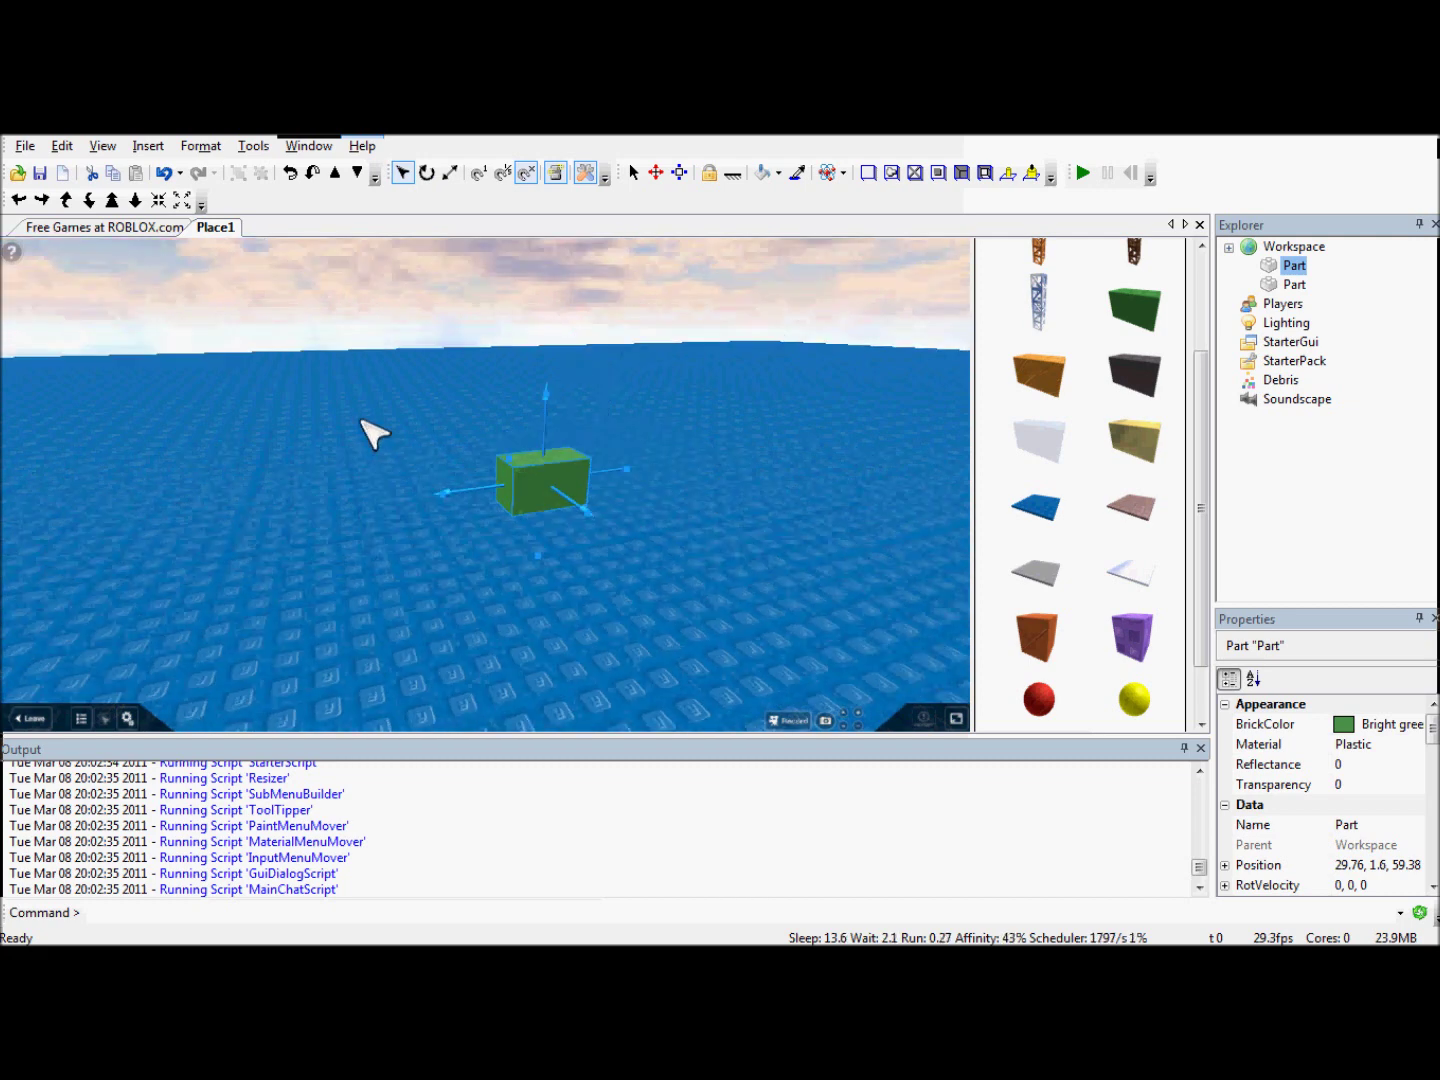
right_click_drag(364, 418, 363, 419)
scroll(364, 418, "up", 2)
left_click(479, 172)
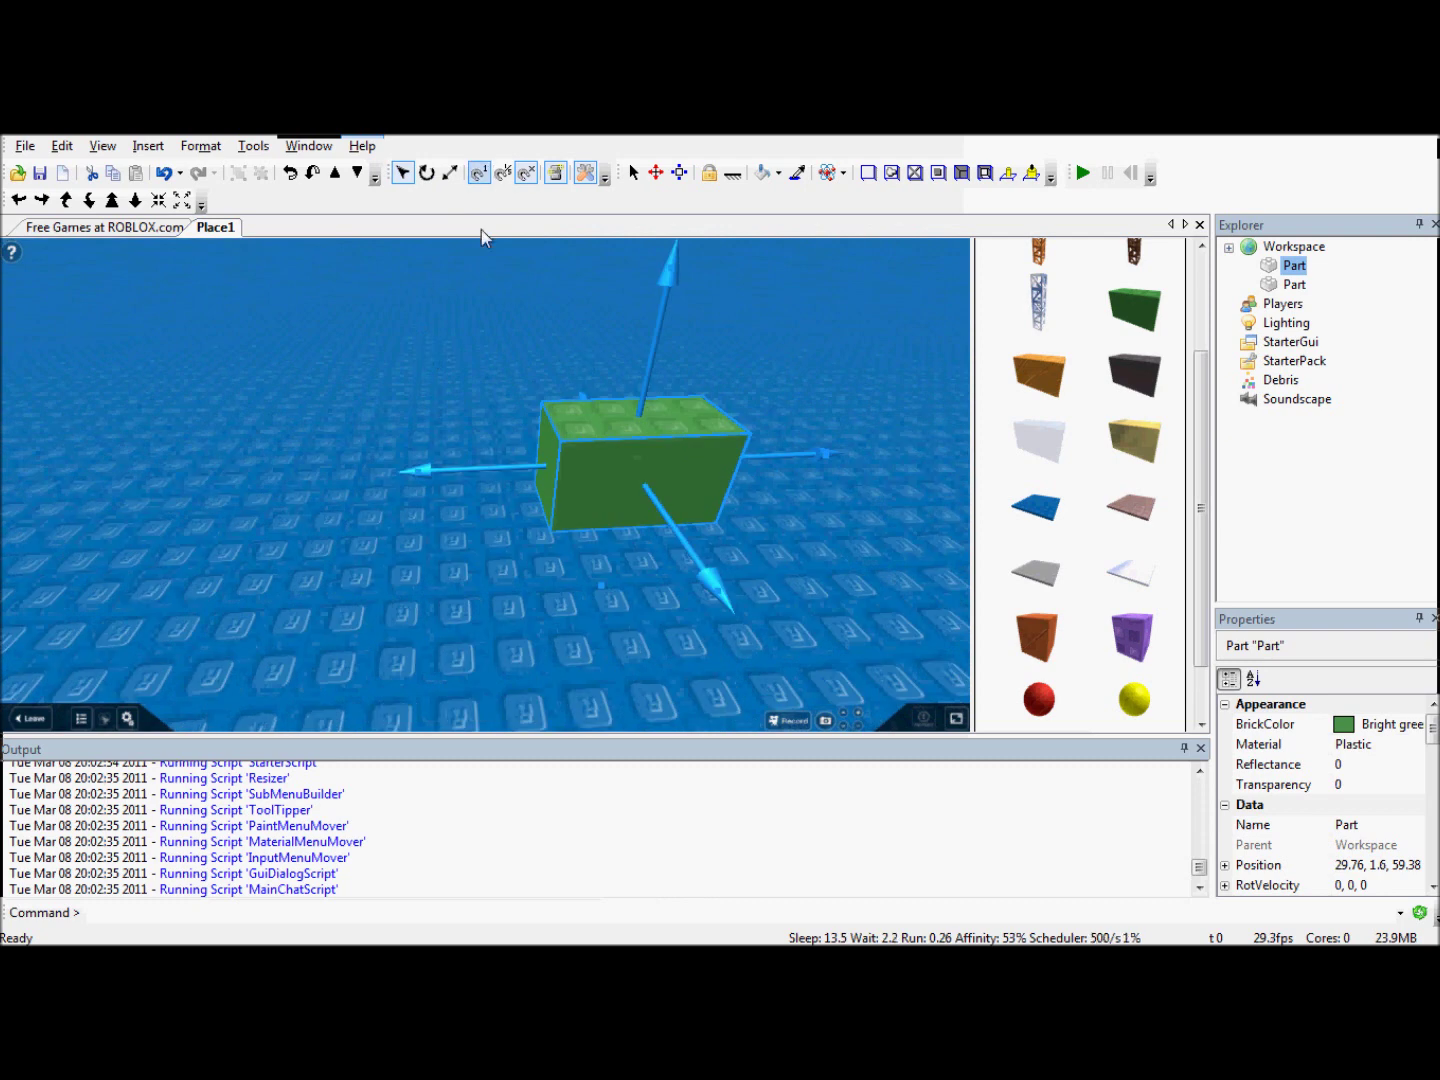
left_click_drag(588, 491, 518, 460)
scroll(580, 410, "down", 2)
left_click(481, 174)
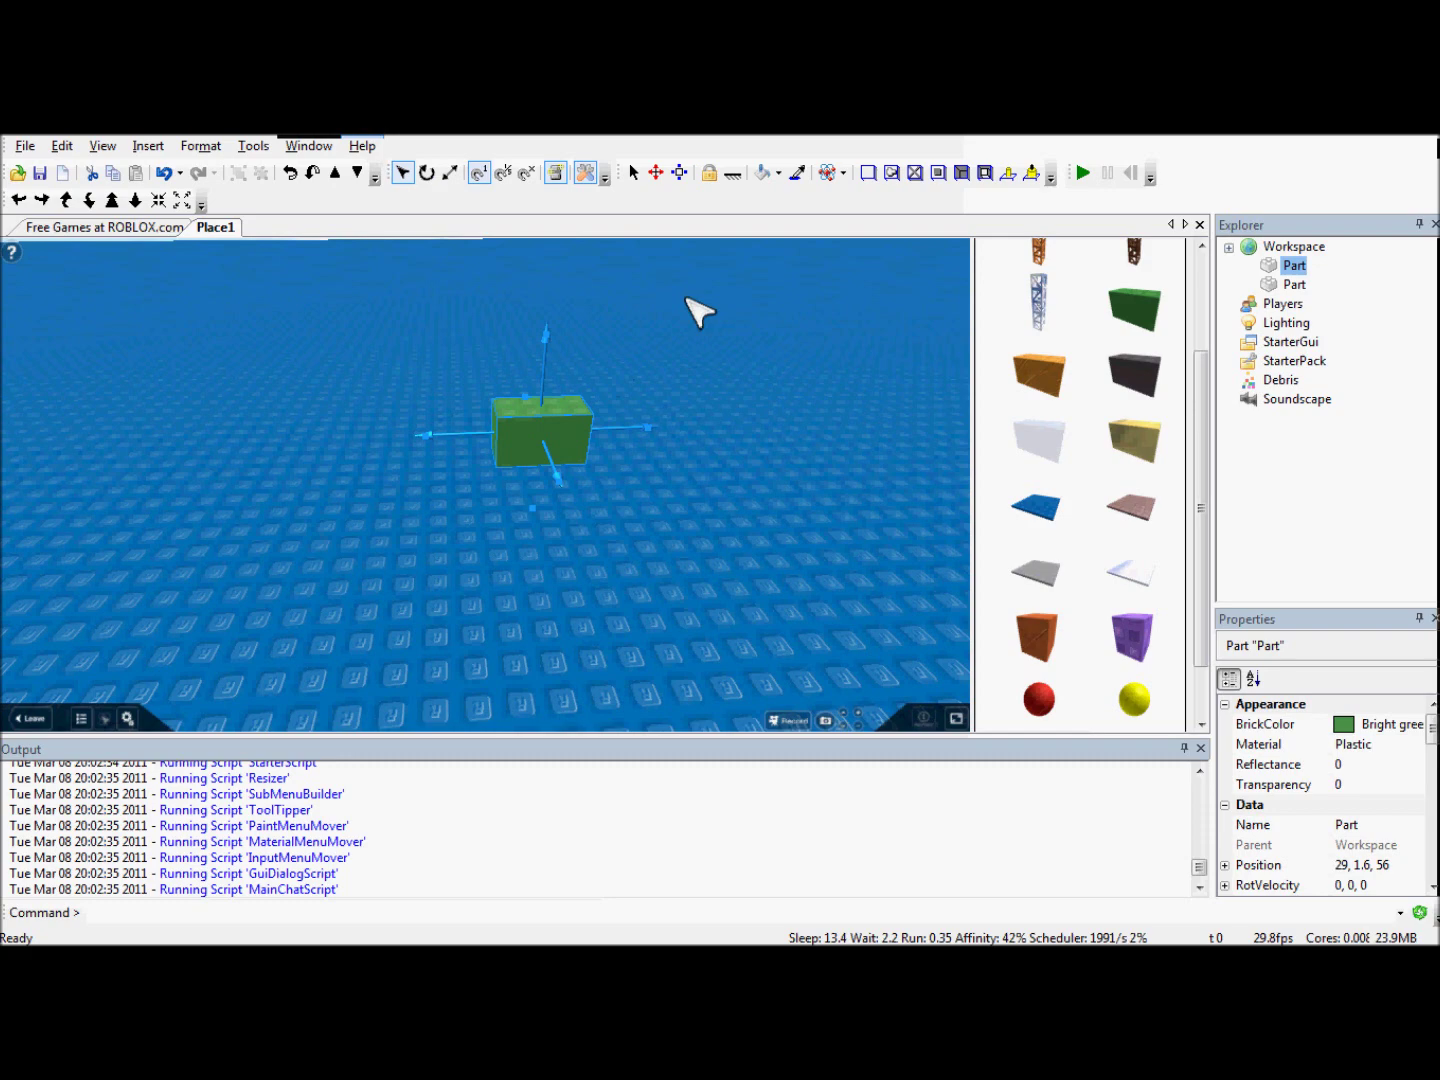
Step: Deselect the green brick and examine it and the blue baseplate from several angles and distances
scroll(697, 311, "up", 2)
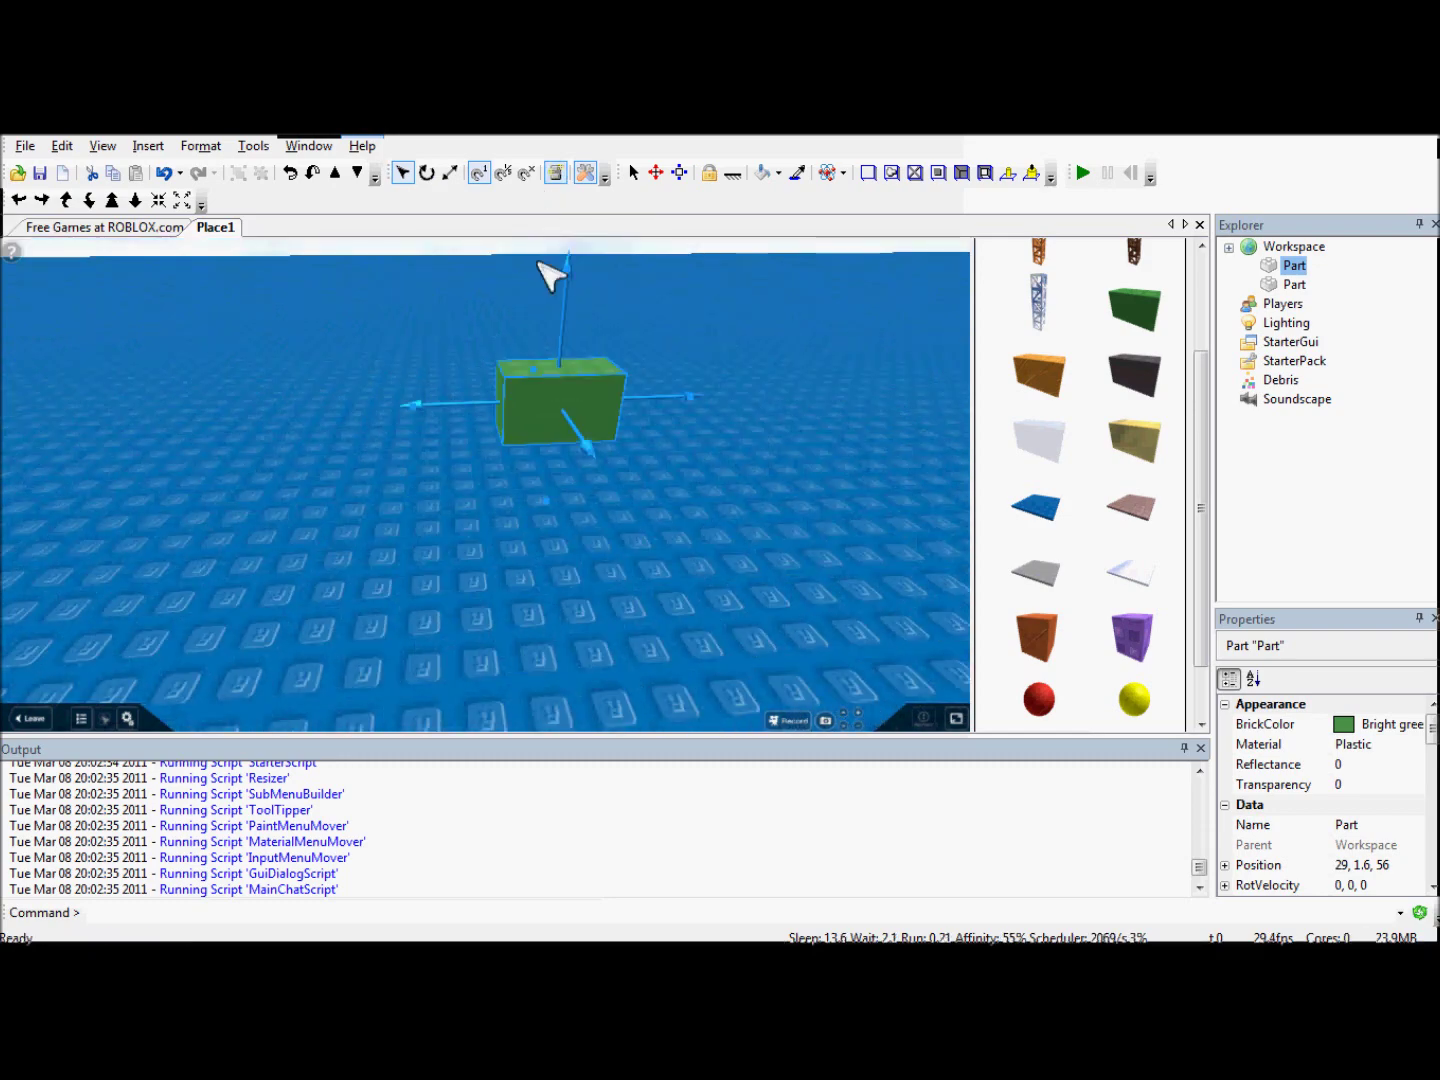
mouse_move(660, 368)
right_mouse_down()
mouse_move(665, 346)
mouse_move(671, 388)
right_mouse_up()
scroll(667, 351, "down", 2)
scroll(665, 346, "up", 2)
scroll(670, 388, "down", 1)
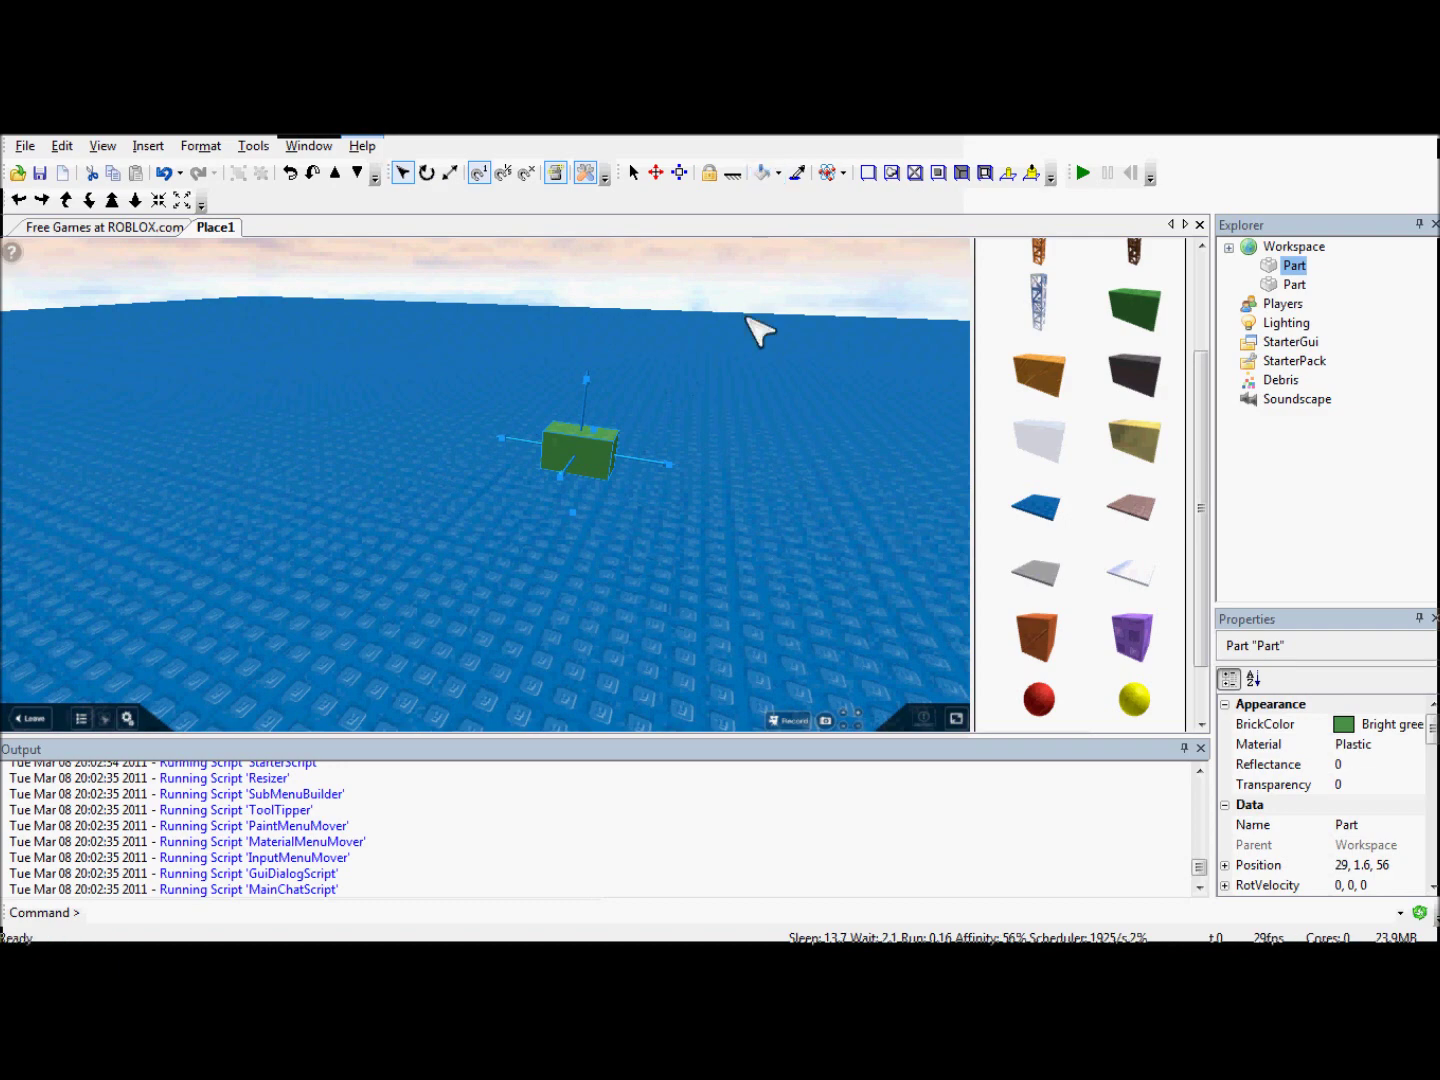
scroll(746, 319, "down", 2)
right_click_drag(746, 318, 688, 321)
scroll(689, 326, "down", 3)
scroll(686, 327, "up", 2)
left_click(674, 391)
scroll(643, 422, "down", 5)
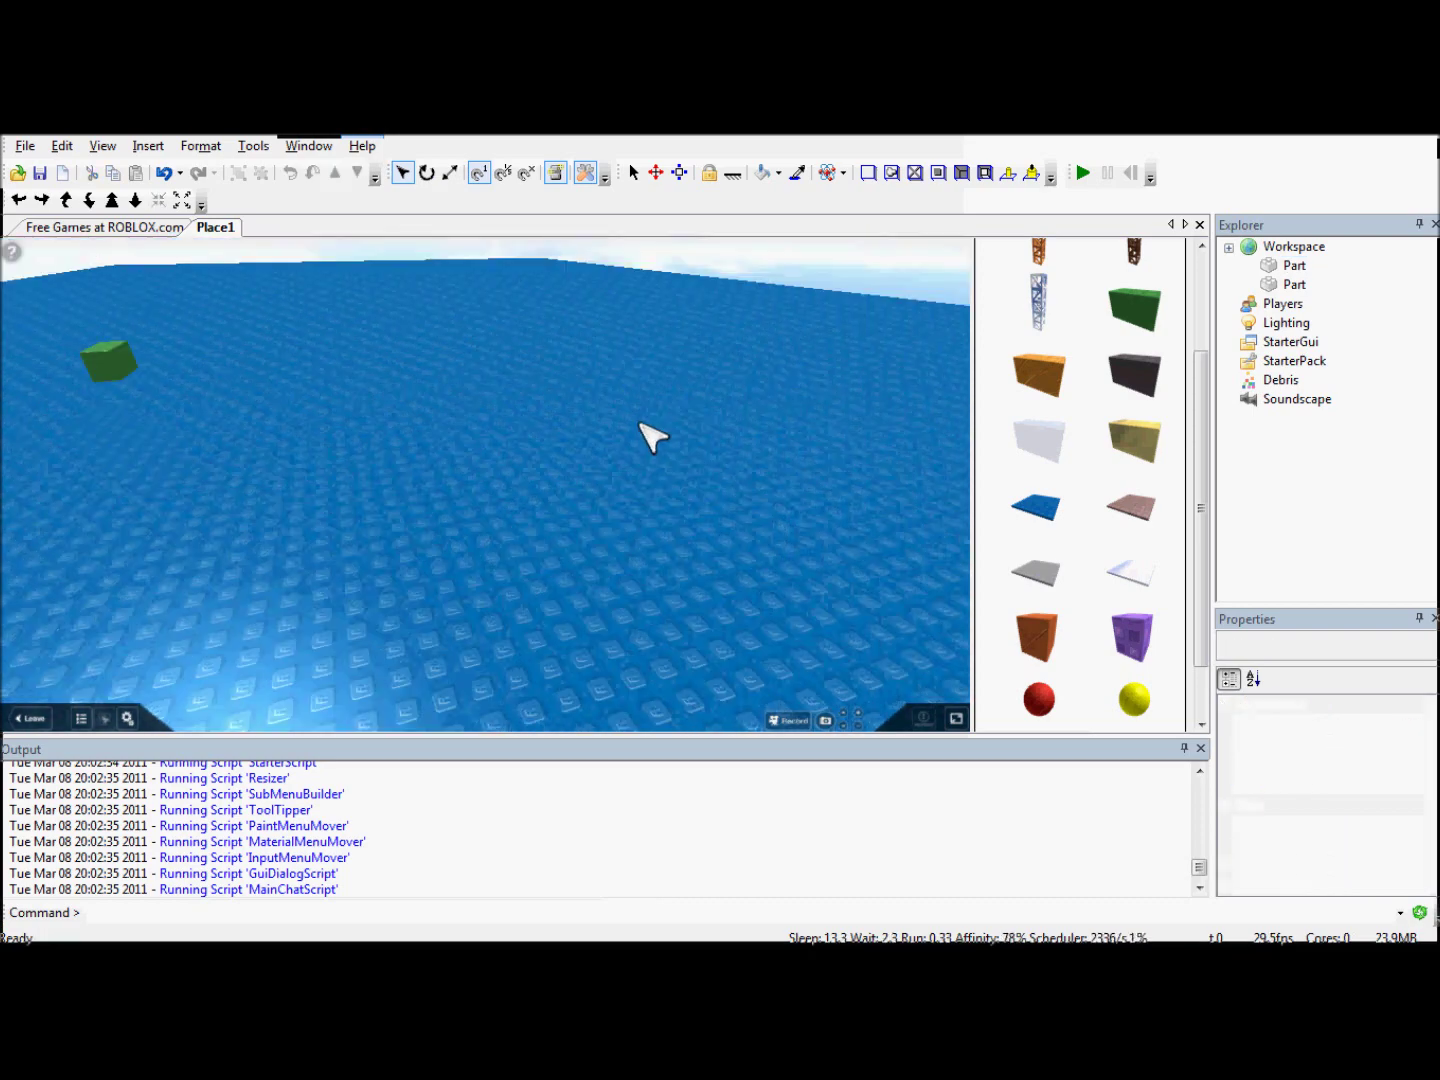
mouse_move(643, 421)
right_mouse_down()
mouse_move(630, 431)
mouse_move(638, 412)
right_mouse_up()
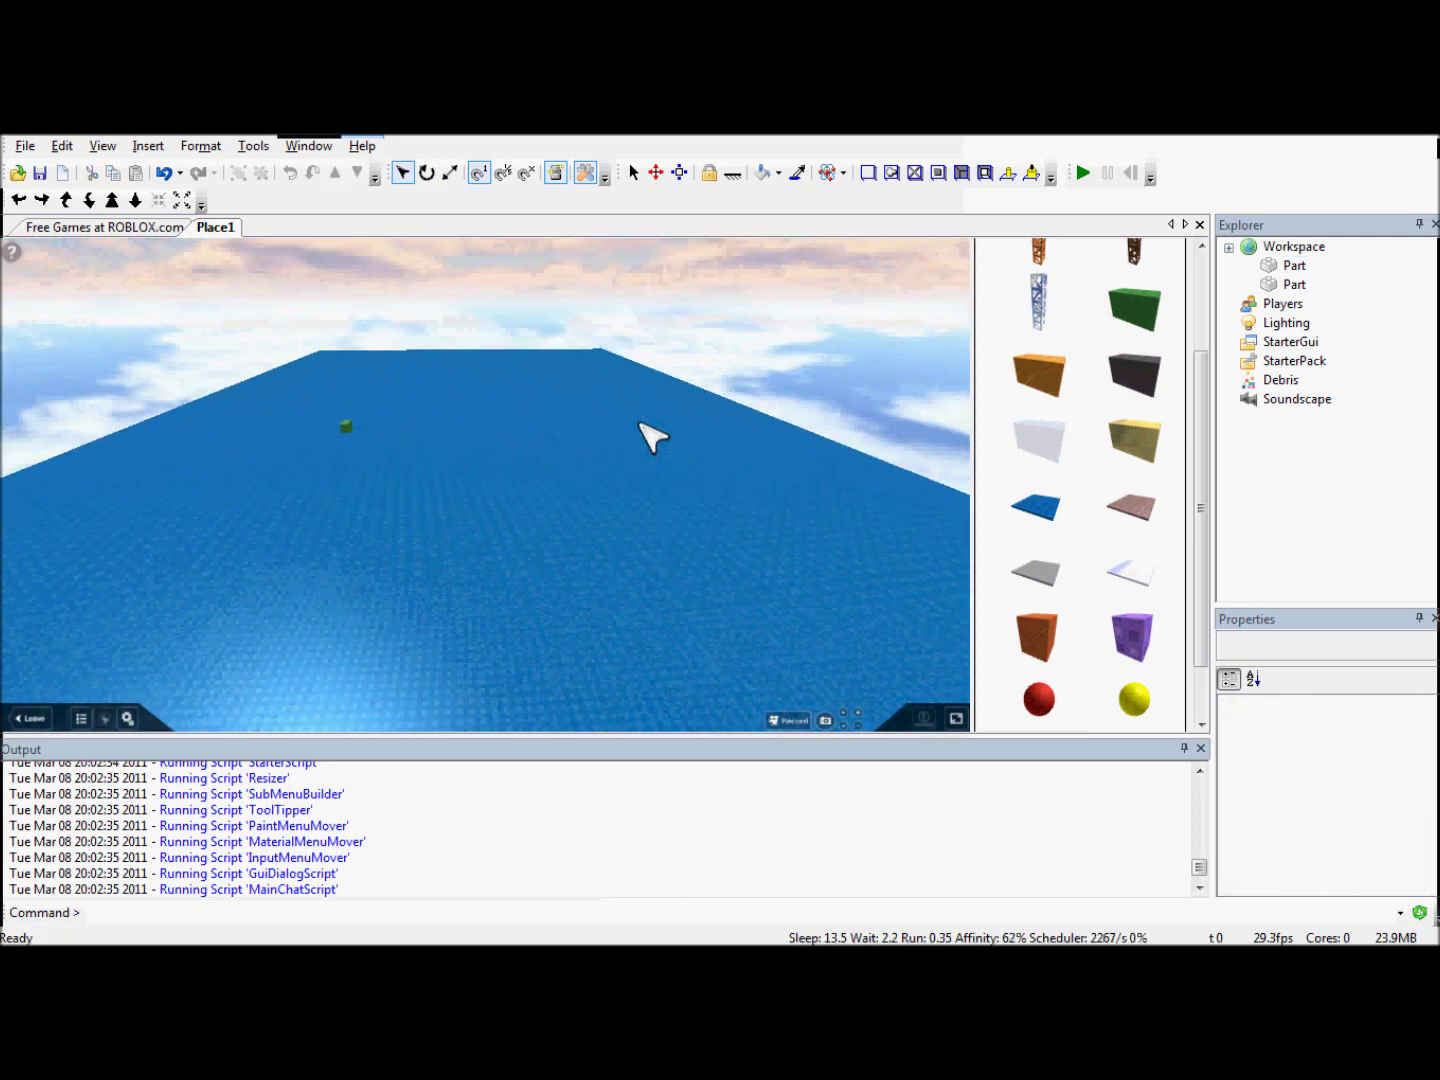
scroll(632, 431, "up", 3)
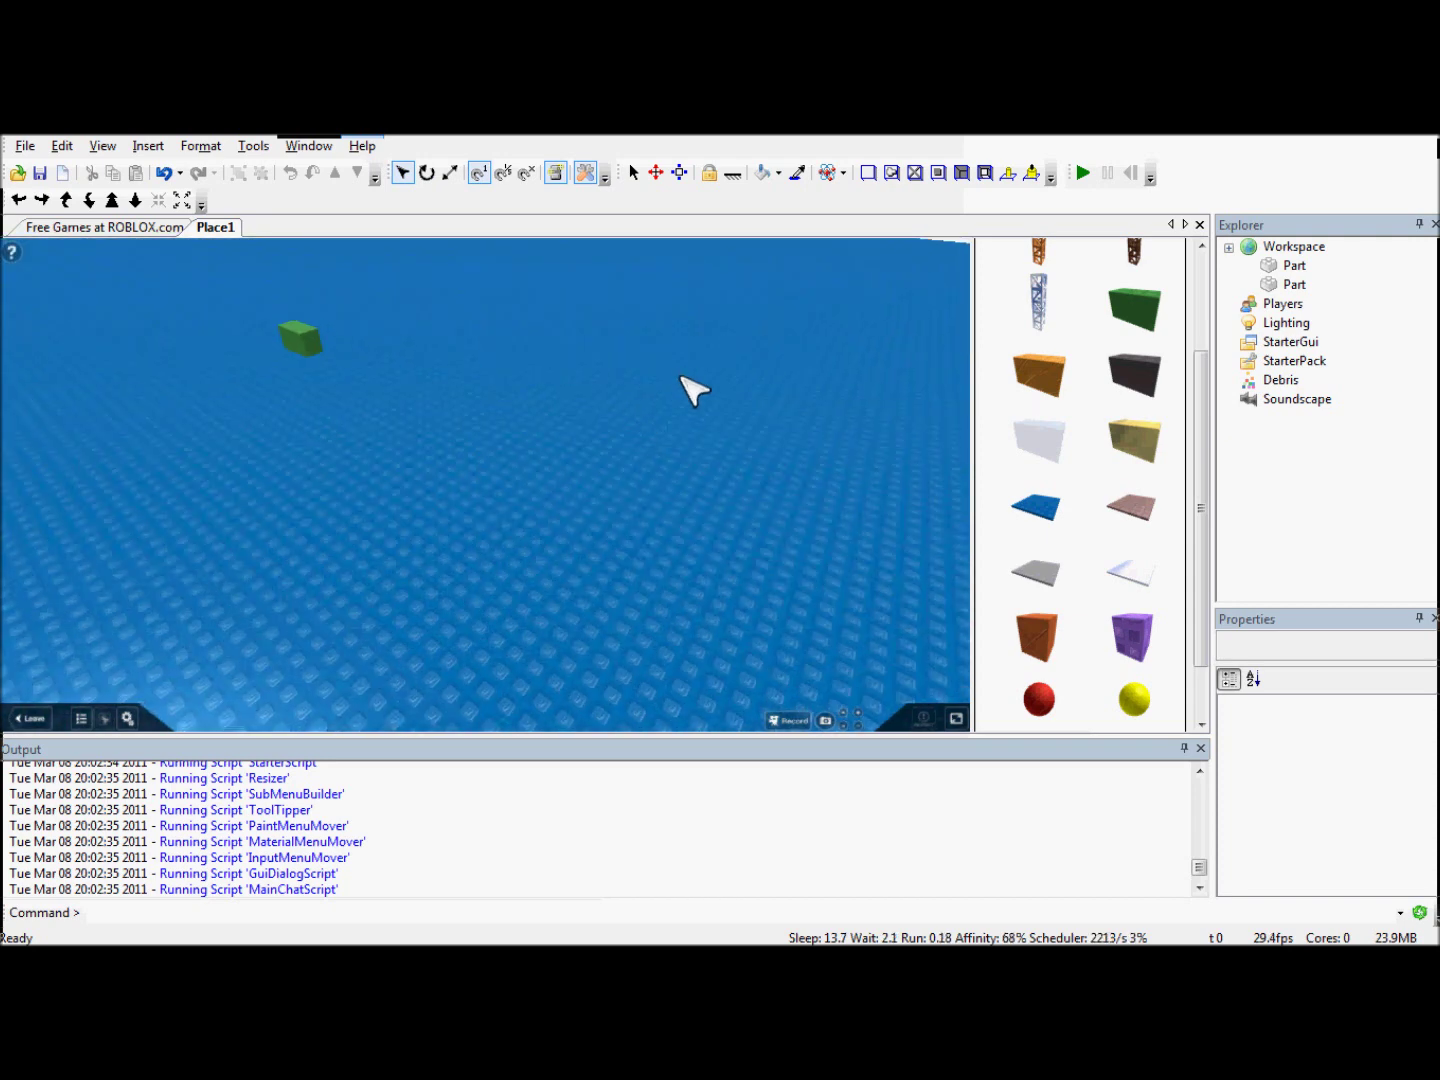
Step: Paint the blue baseplate with the Earth green color using the fill tool
left_click(778, 174)
left_click(808, 203)
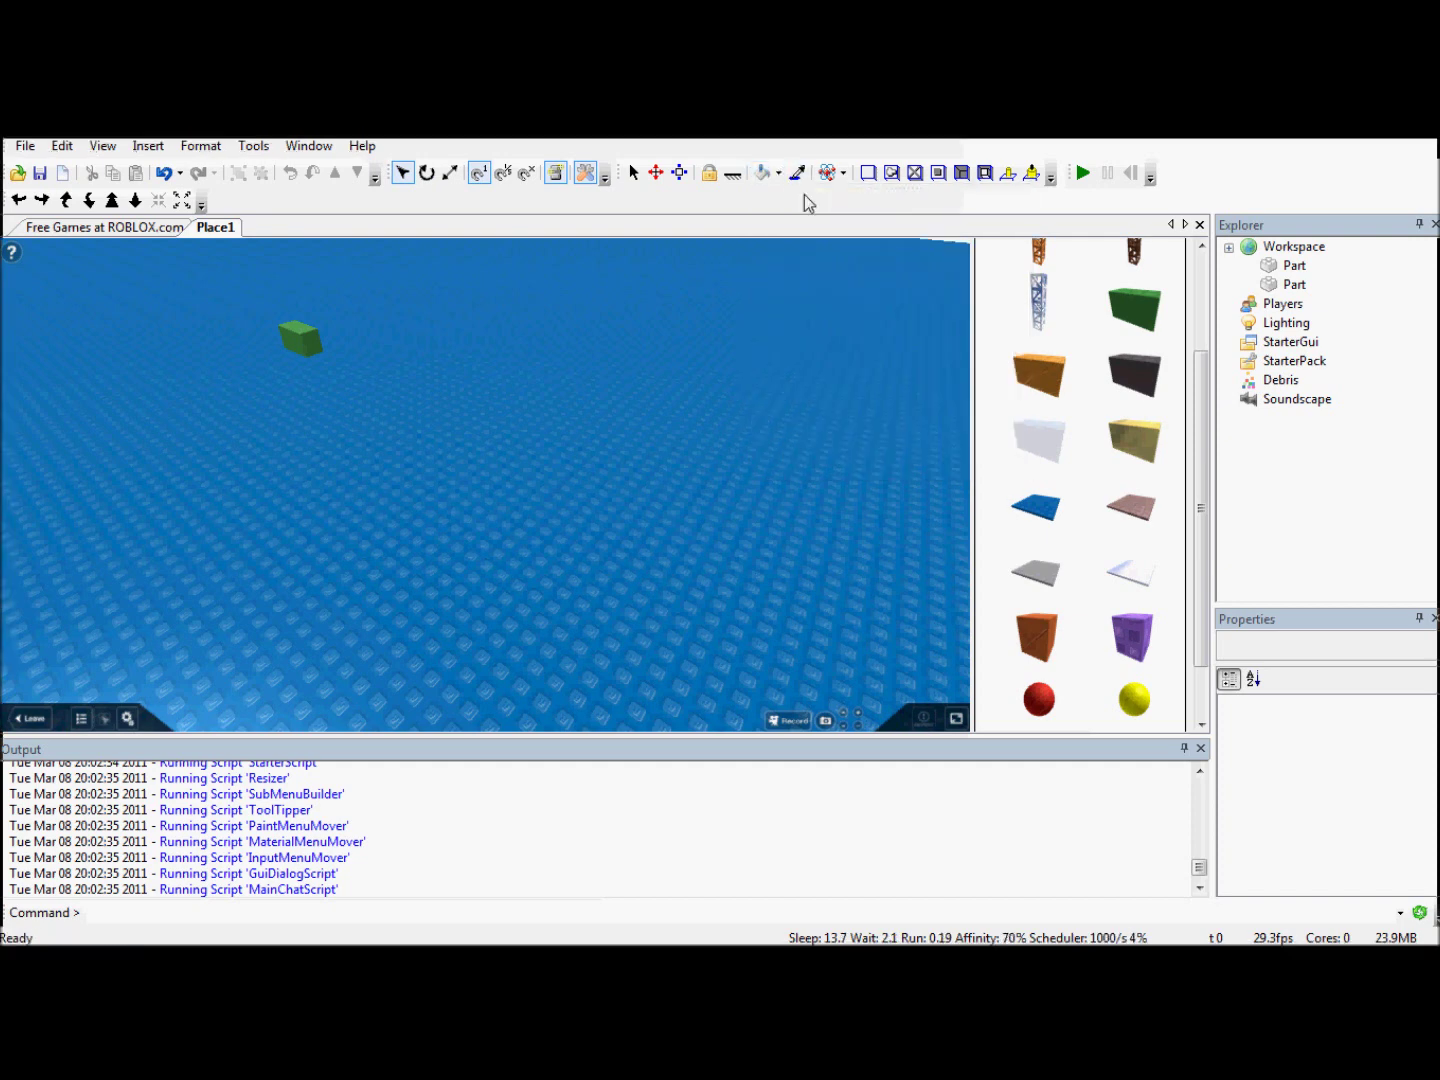
left_click(779, 174)
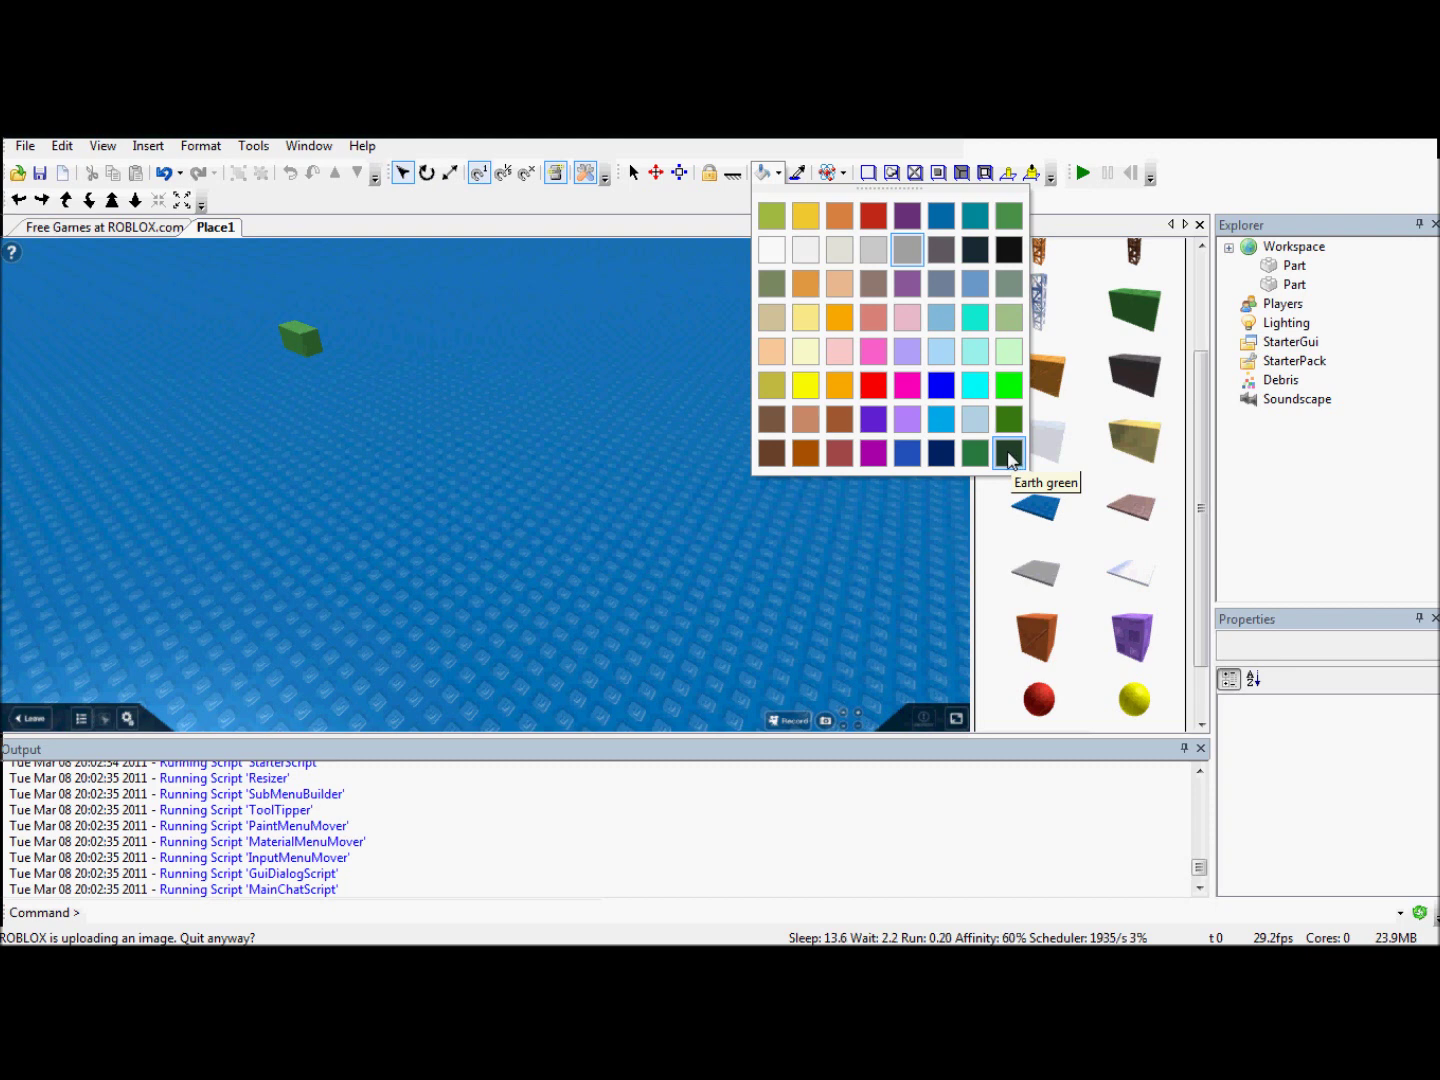
left_click(1008, 455)
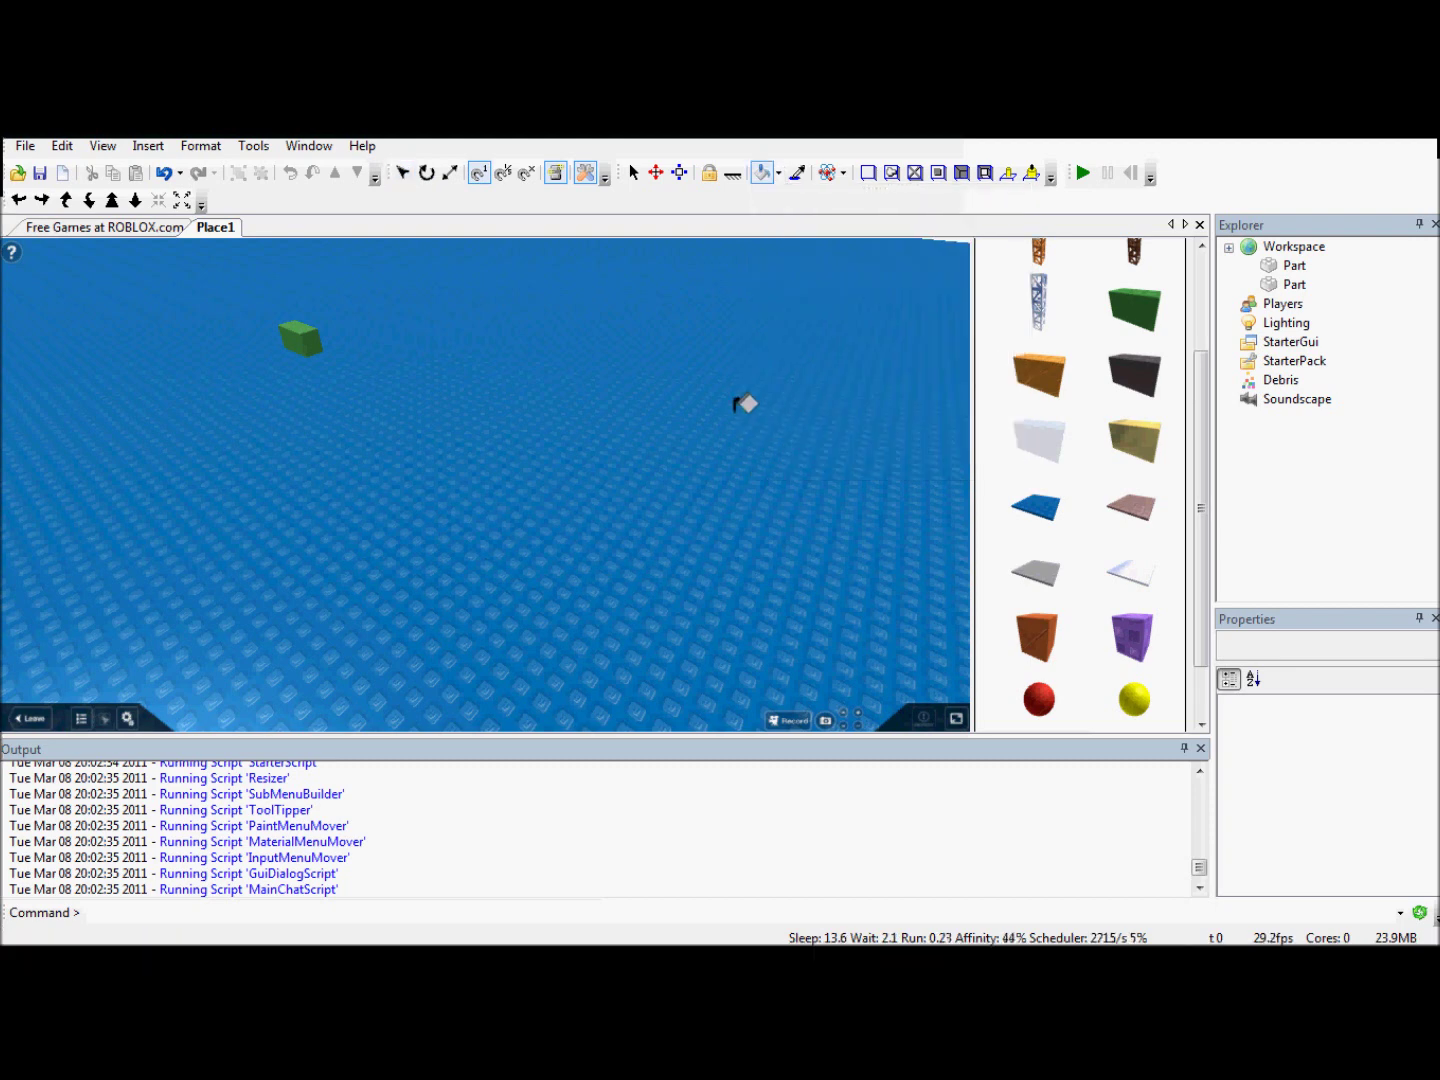
scroll(745, 404, "down", 3)
left_click(445, 448)
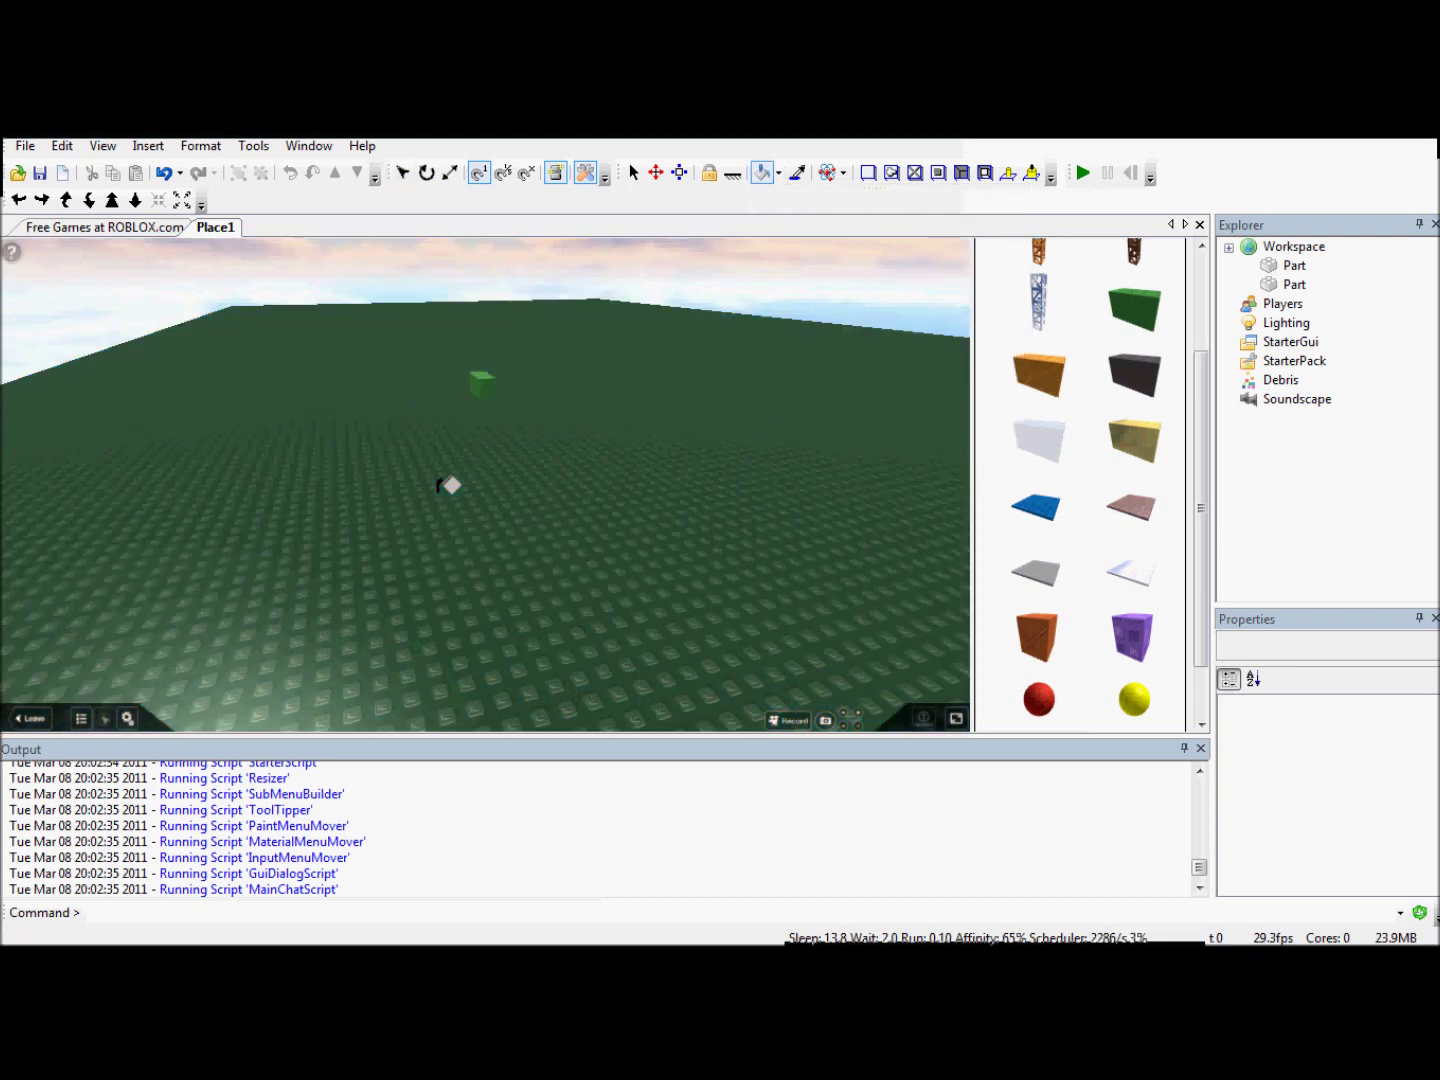
Step: Apply the Grass material to the dark green baseplate with the Change Material tool
right_click_drag(452, 485, 636, 392)
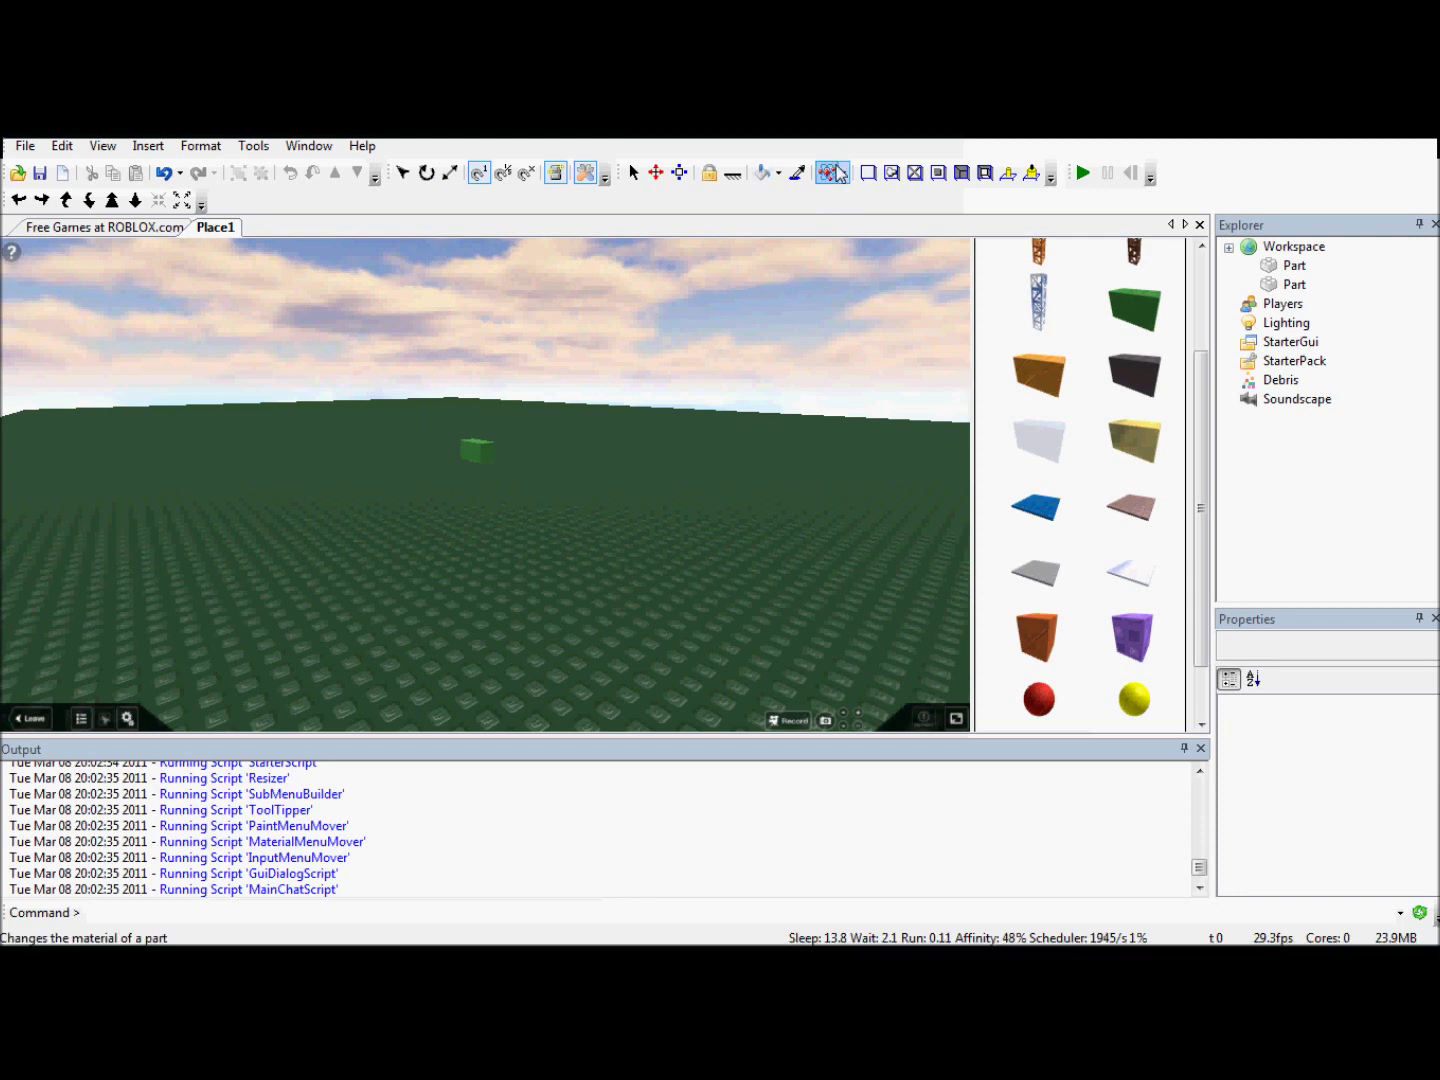
left_click(826, 176)
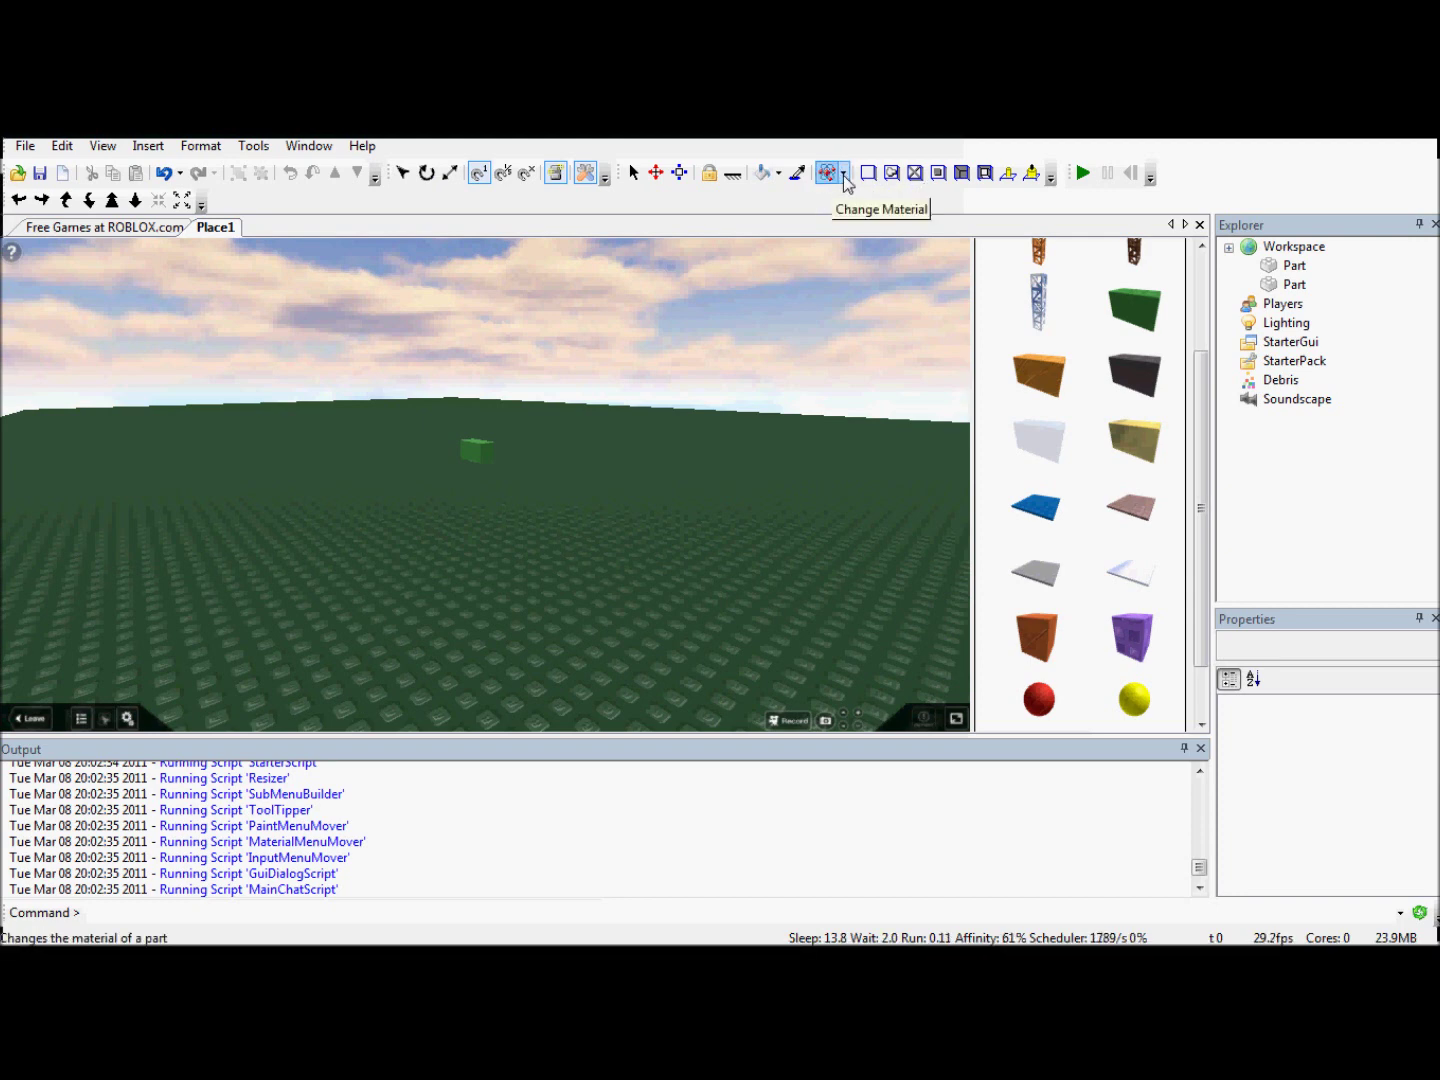
left_click(843, 176)
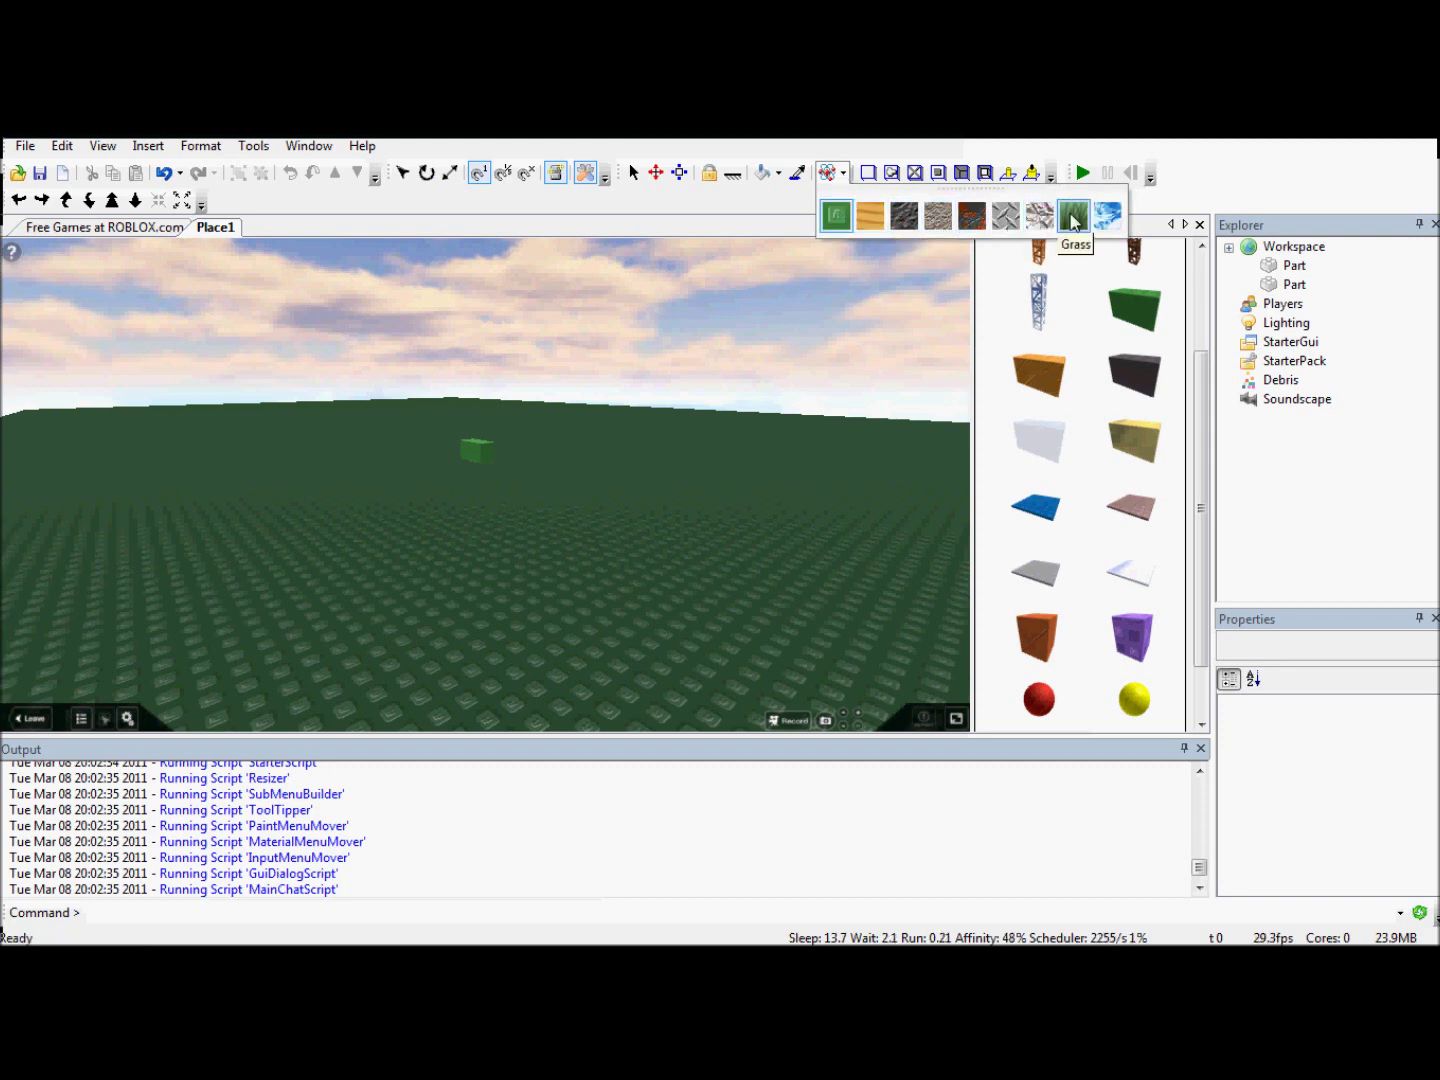
left_click(1073, 222)
right_click_drag(820, 305, 788, 321)
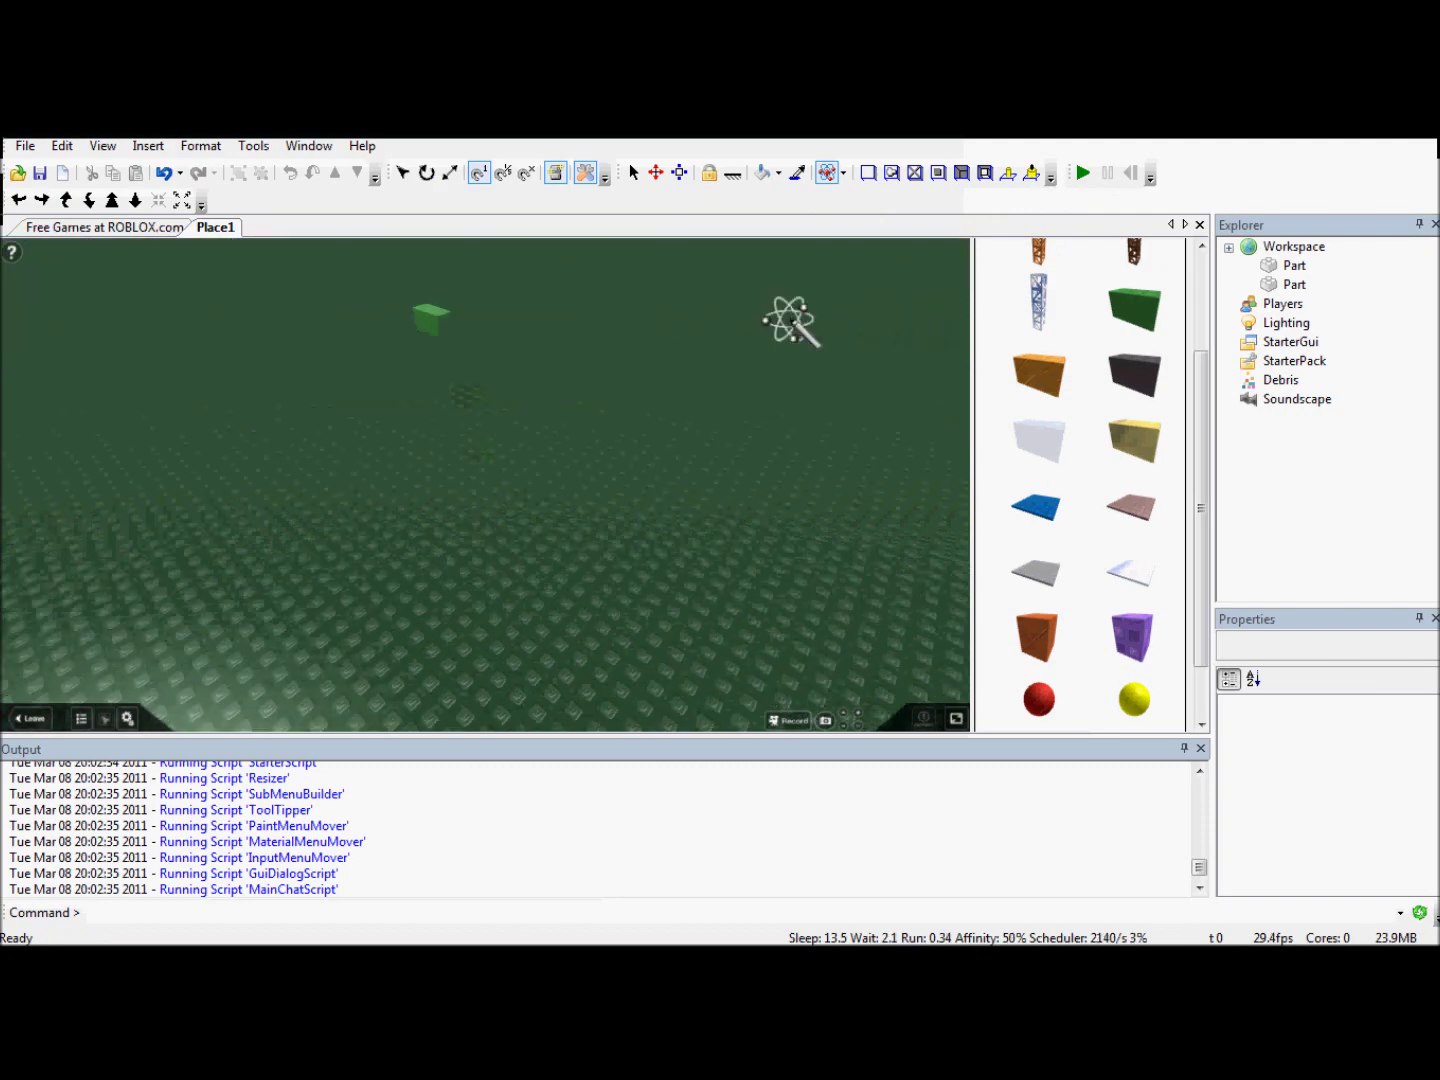
left_click(598, 505)
right_click_drag(655, 518, 689, 505)
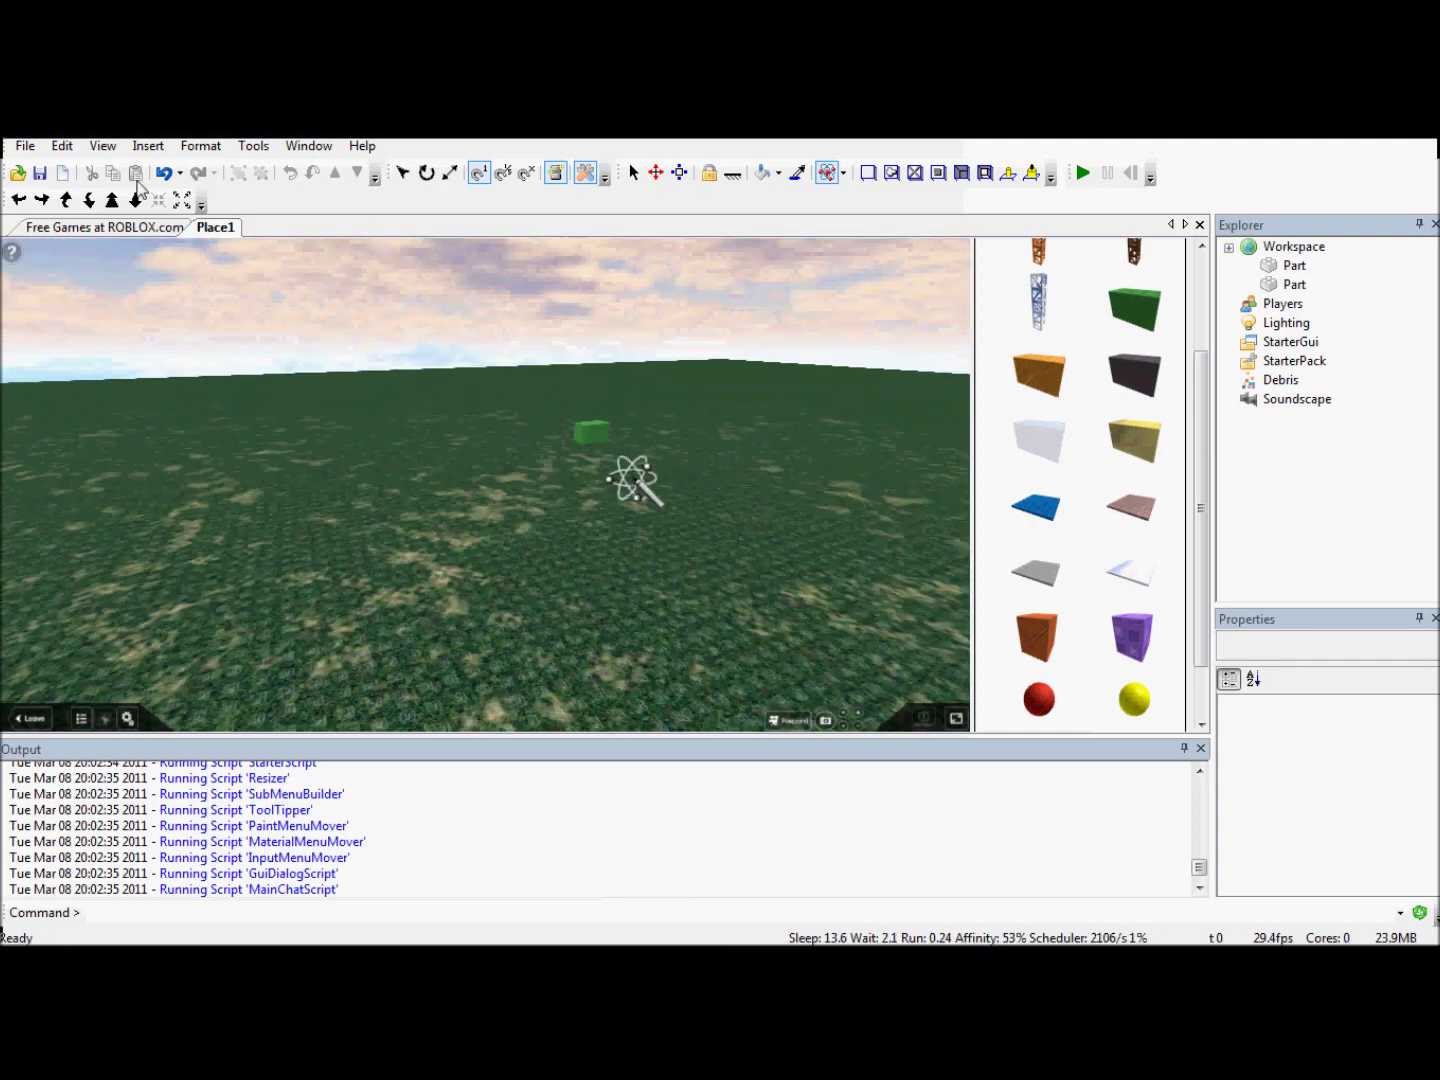